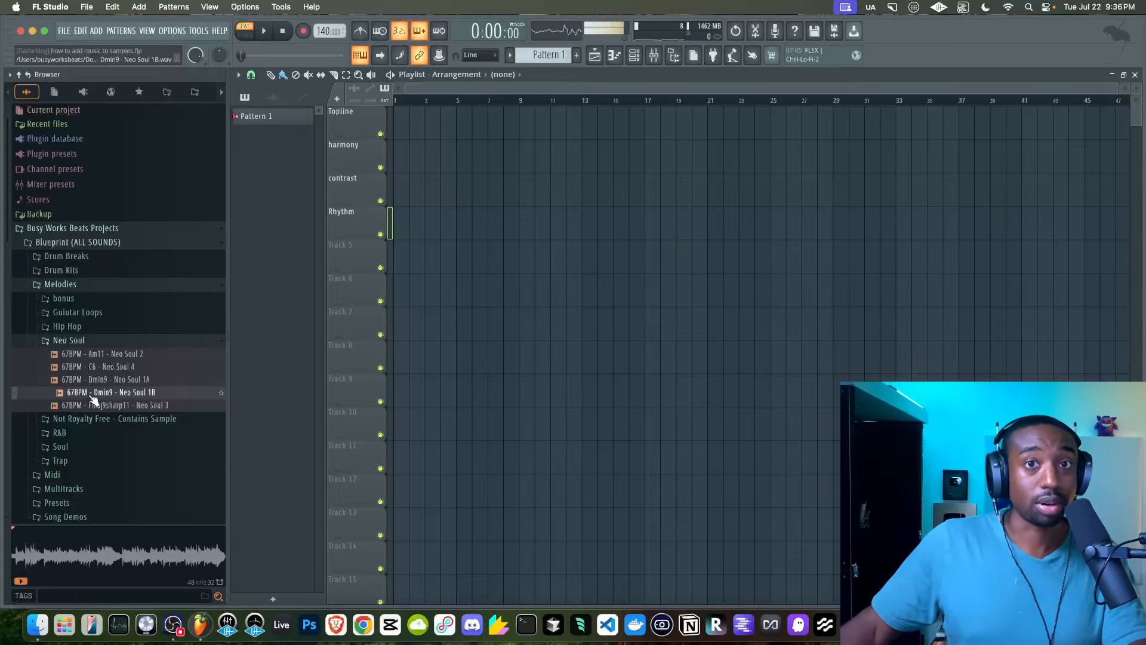
# Place the sample 67BPM - Dmin9 - Neo Soul 1B at bar 1 of the playlist and start playback.
pyautogui.moveTo(87, 397); pyautogui.dragTo(395, 123)
pyautogui.press('space')
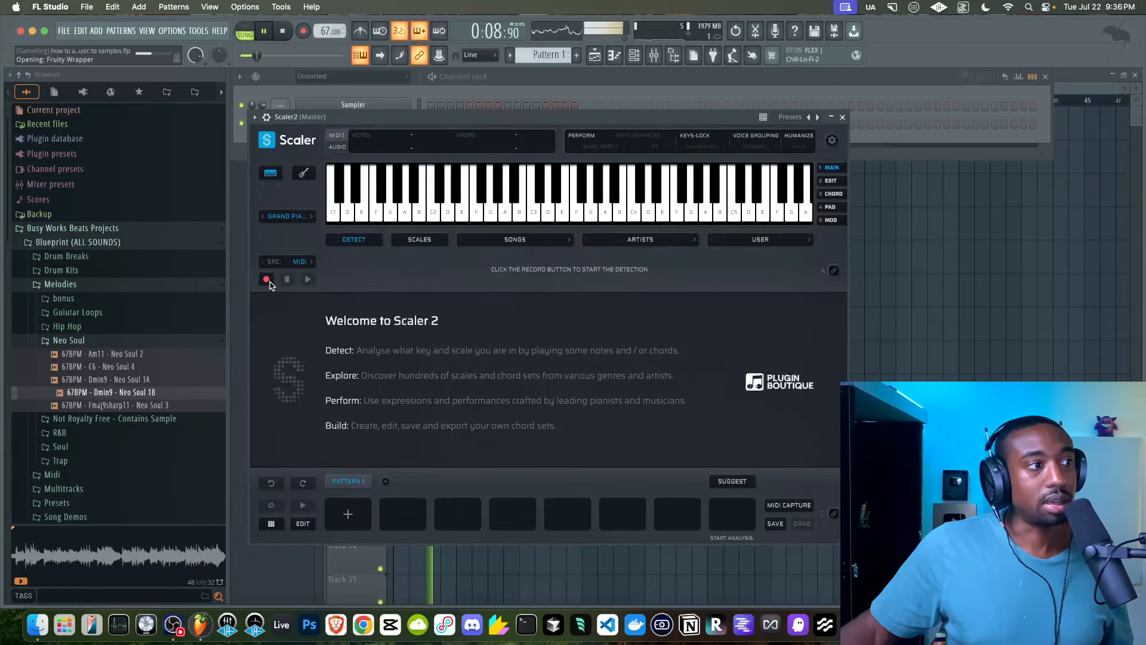
# Detect the sample's scale in Scaler 2 by recording MIDI notes against the playing loop, ending both the detection and the playback.
pyautogui.click(545, 212)
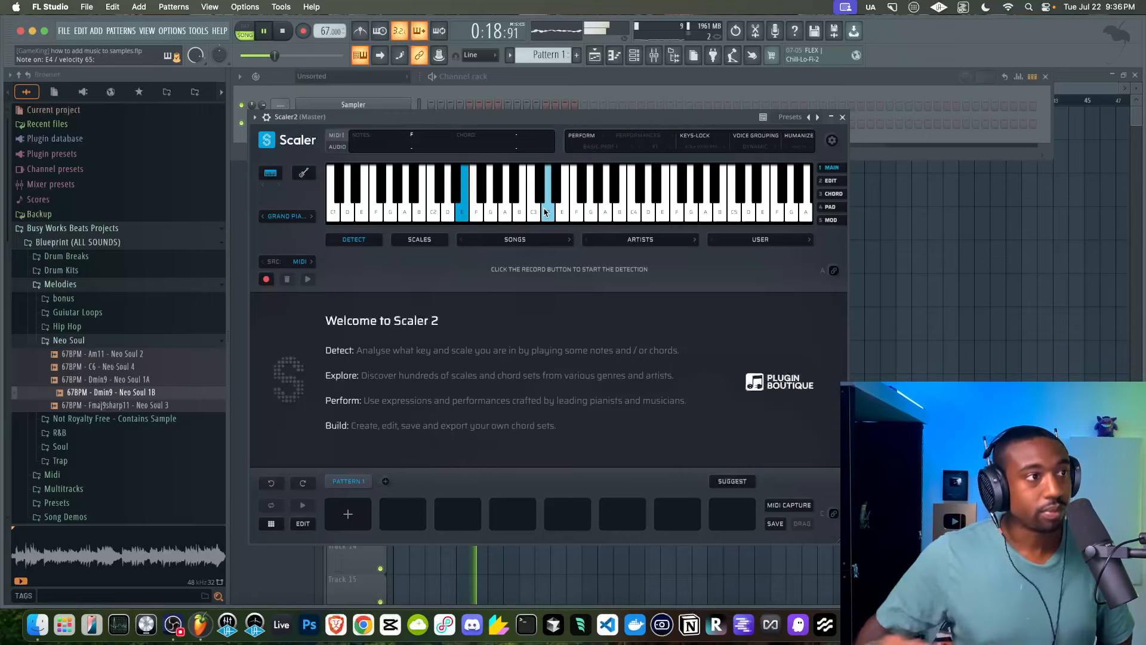
pyautogui.click(266, 279)
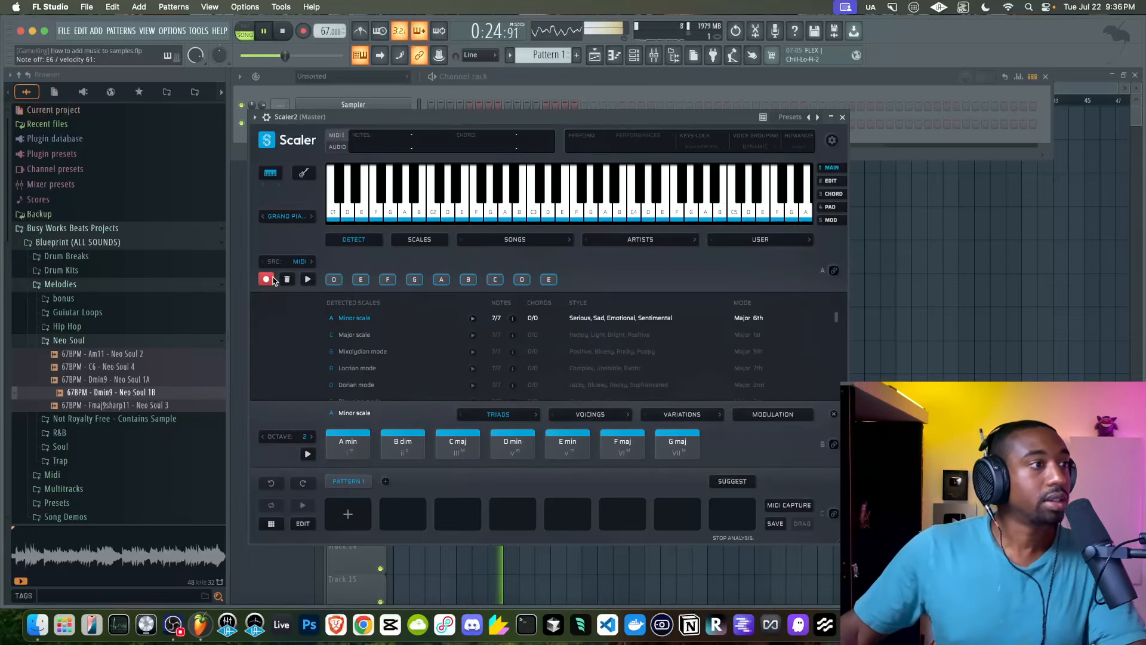
pyautogui.click(270, 279)
pyautogui.click(281, 32)
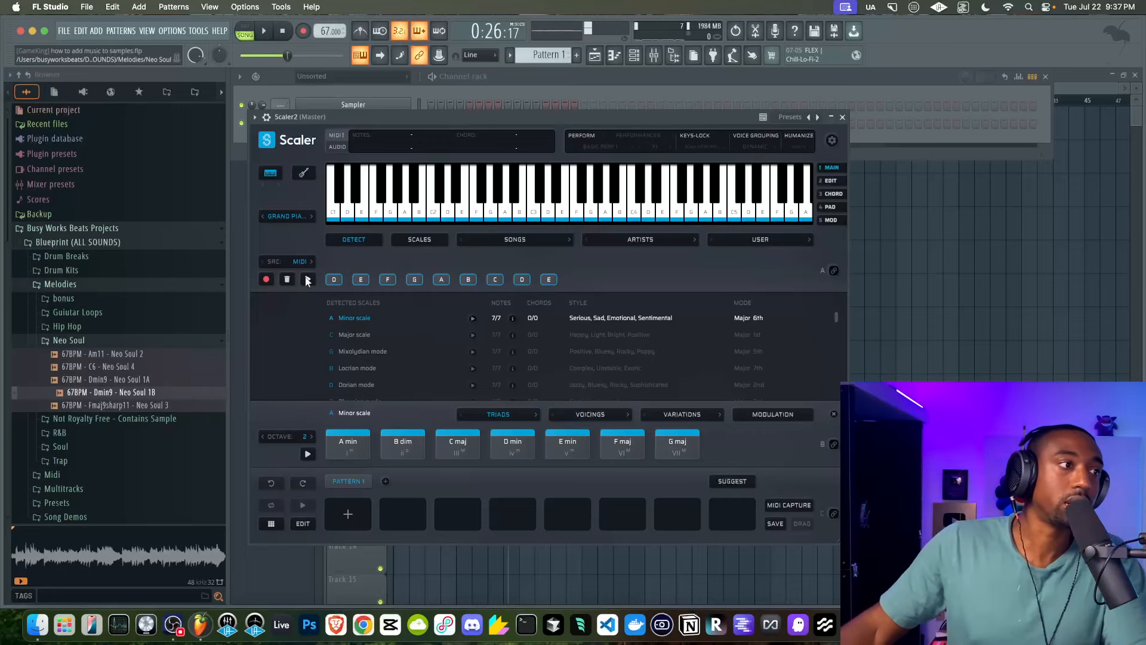
# Sound a note on Scaler's keyboard, close the plugin and return the playlist playhead to the start.
pyautogui.click(571, 207)
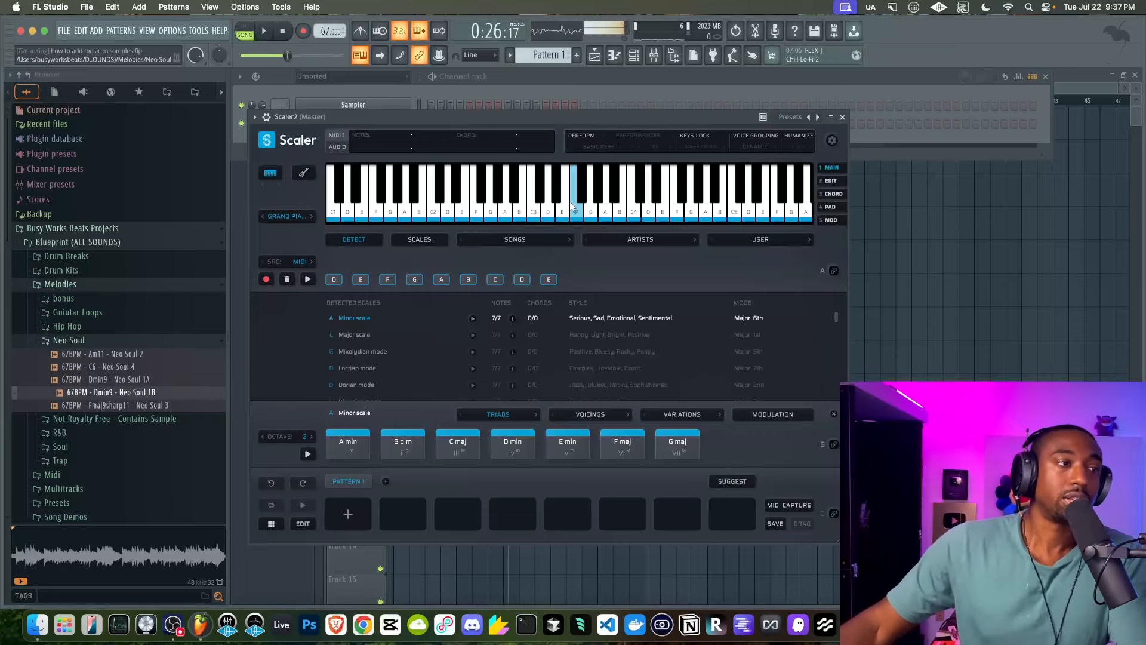
pyautogui.click(842, 117)
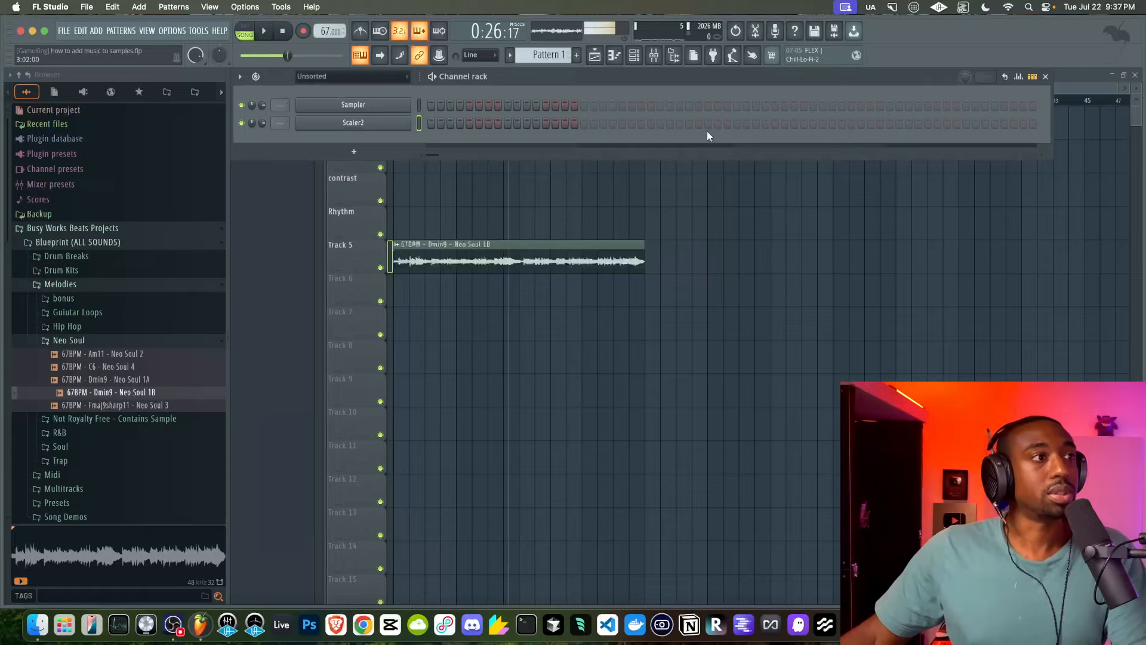
pyautogui.click(395, 124)
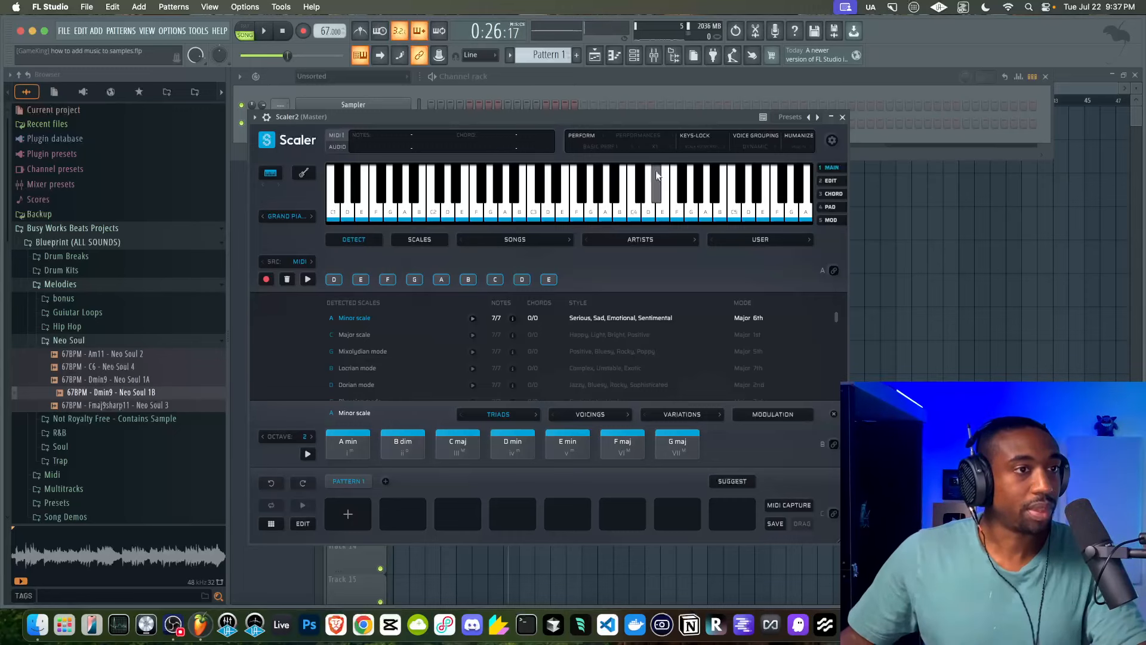
pyautogui.click(844, 118)
pyautogui.click(794, 236)
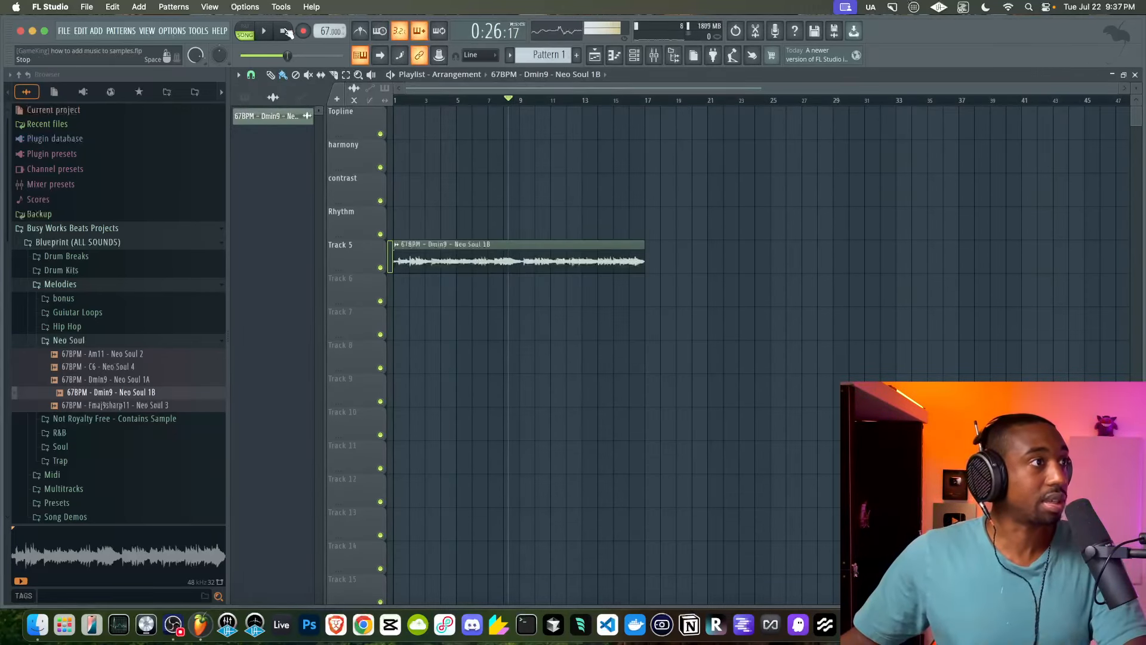
pyautogui.click(285, 31)
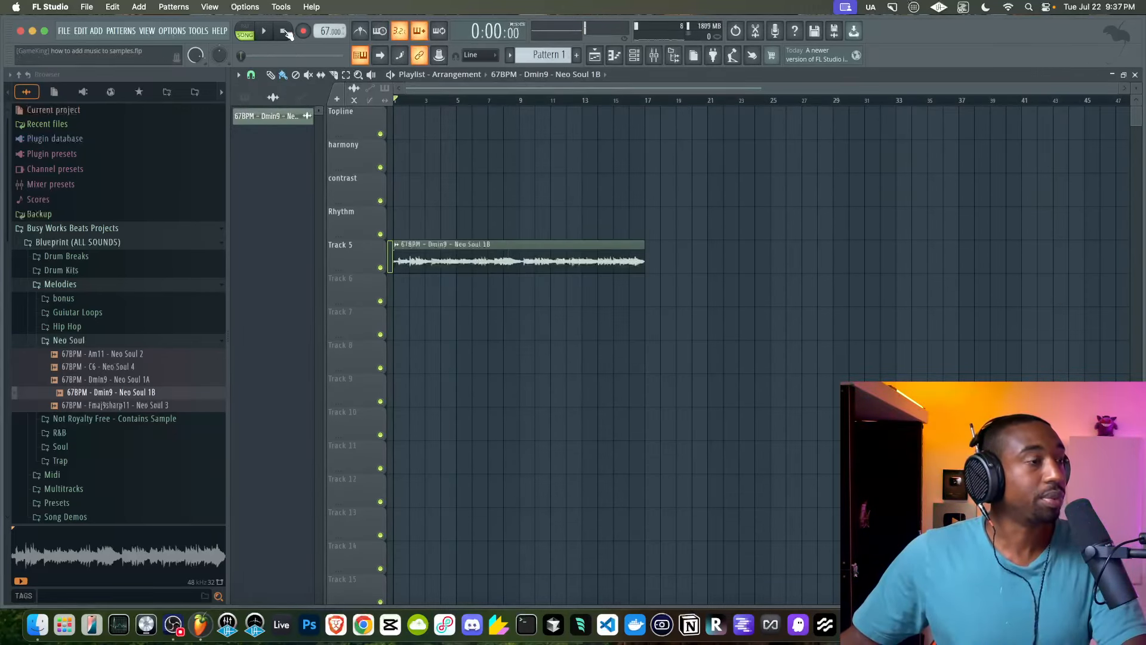
# Rename Track 5, which holds the sample, to BPM/KEY.
pyautogui.doubleClick(363, 250)
pyautogui.write('BPM')
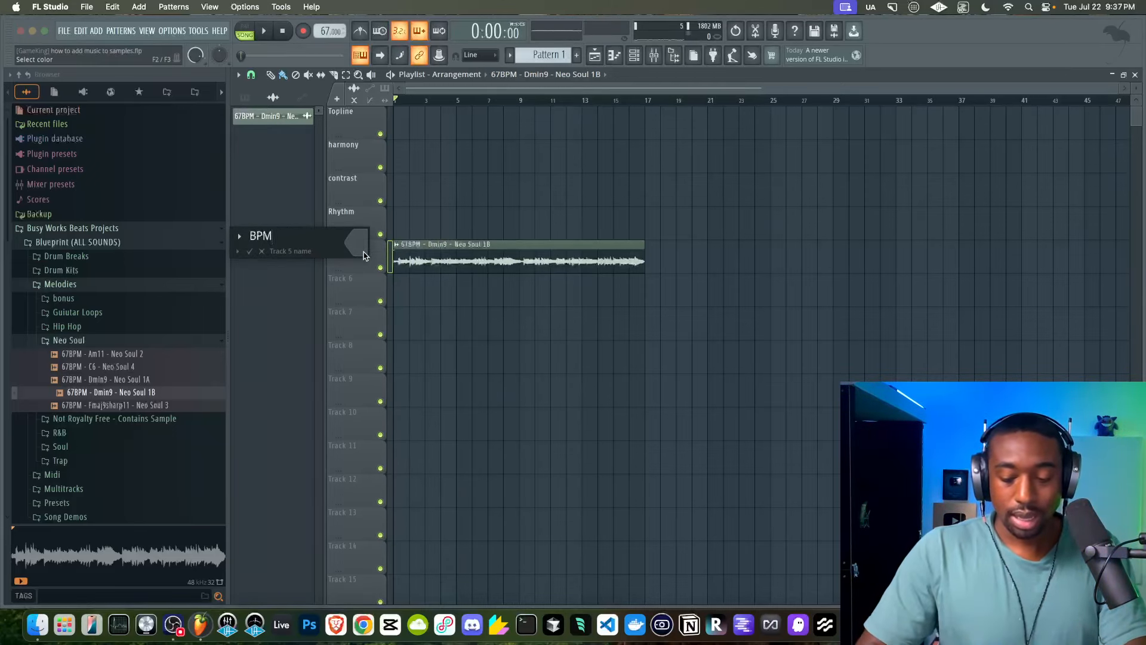
pyautogui.write('/KEy')
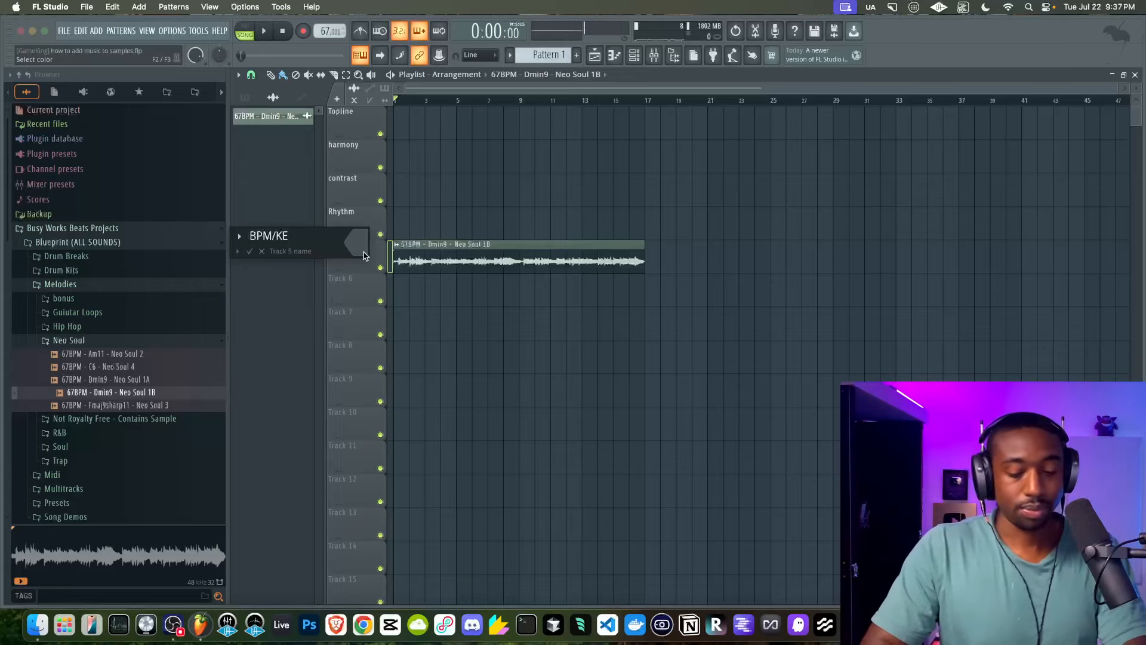
pyautogui.press('Return')
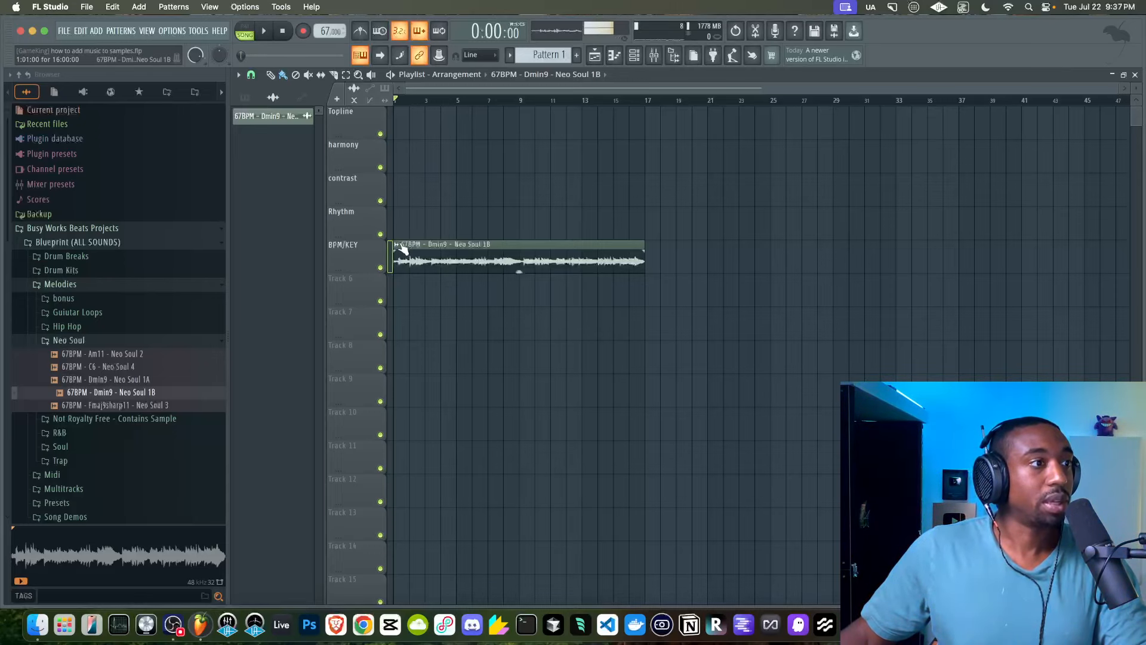
# Extract drums, bass, instruments and vocals stems from the Neo Soul 1B clip, with the source track muted and playlist tracks grouped.
pyautogui.scroll(3, 537, 269)
pyautogui.press('space')
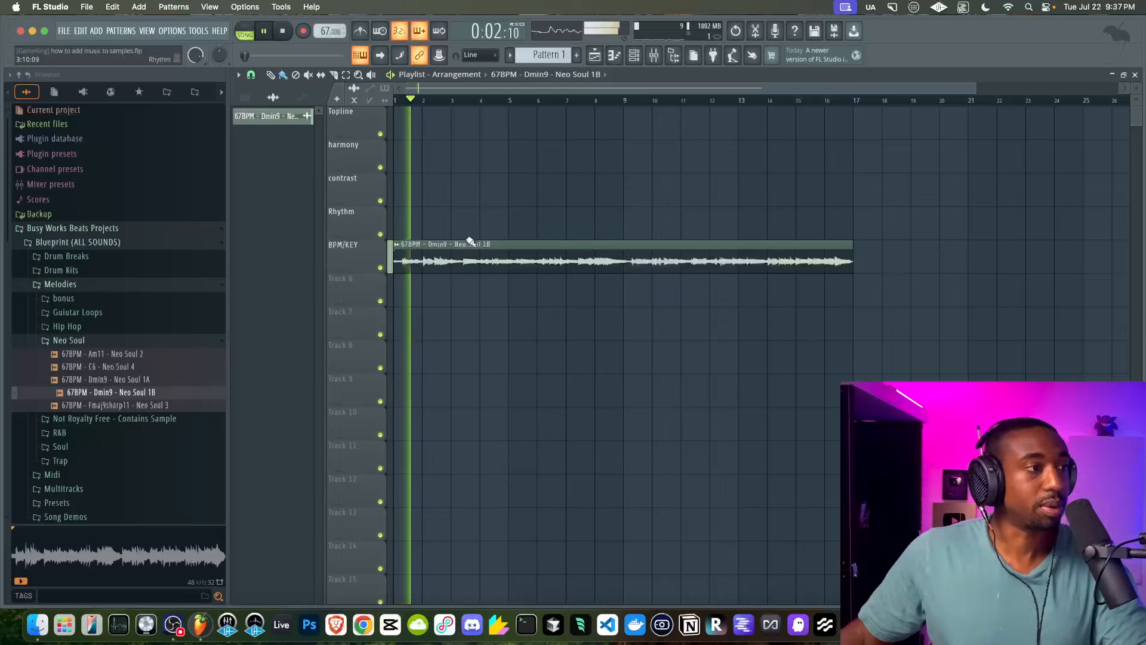
pyautogui.click(396, 245)
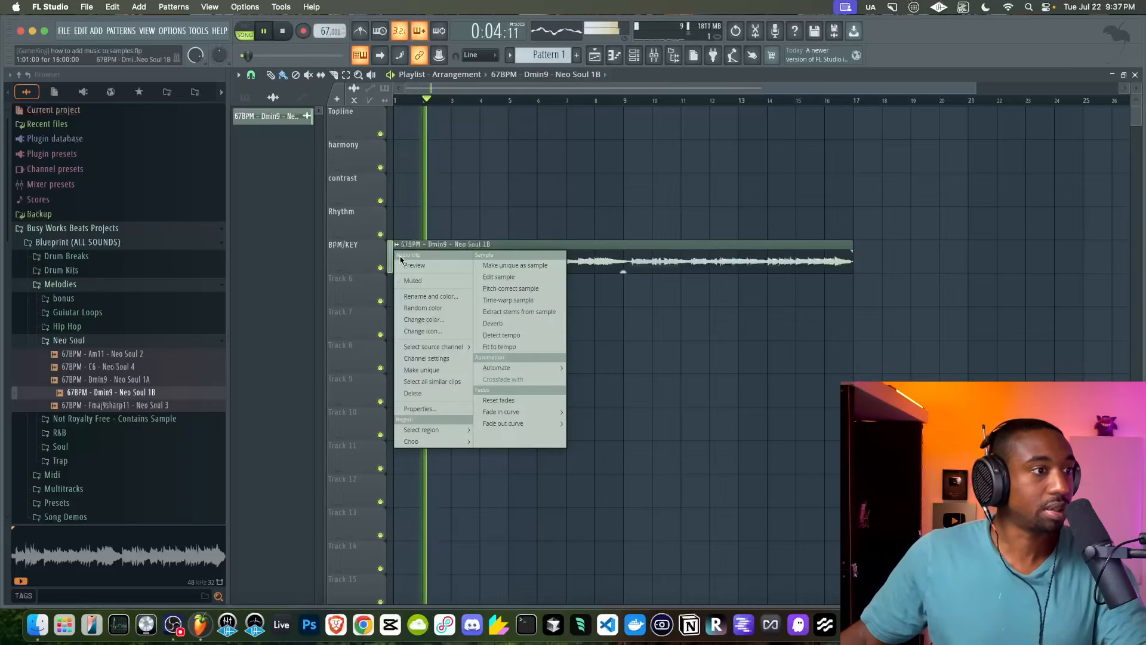
pyautogui.click(507, 312)
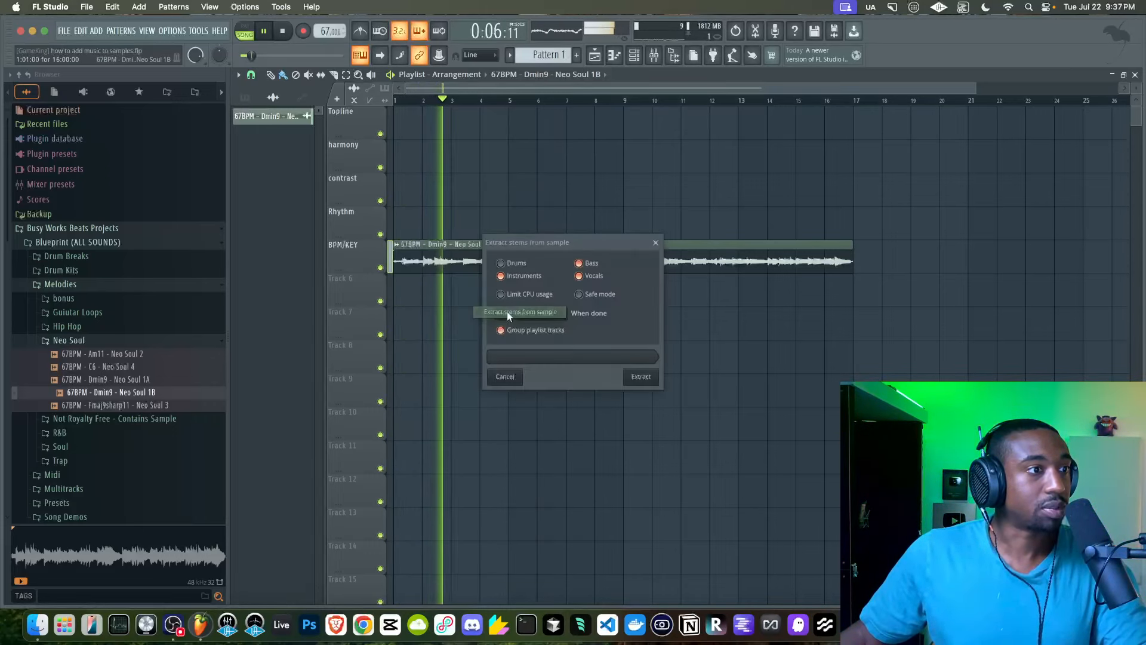
pyautogui.click(501, 263)
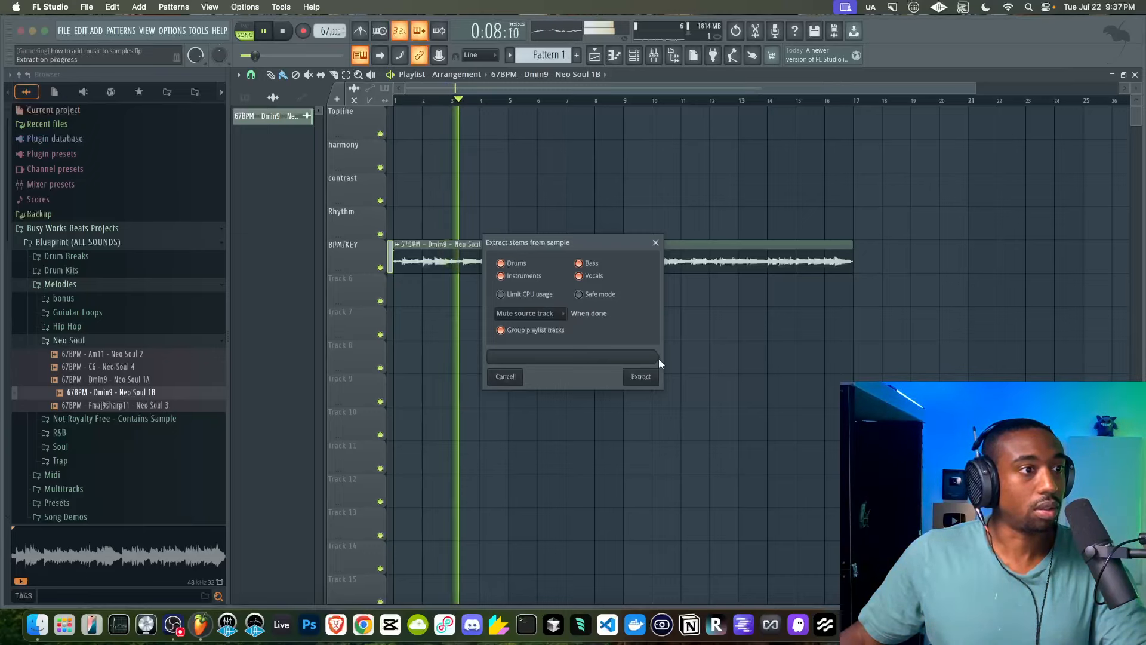
pyautogui.click(643, 378)
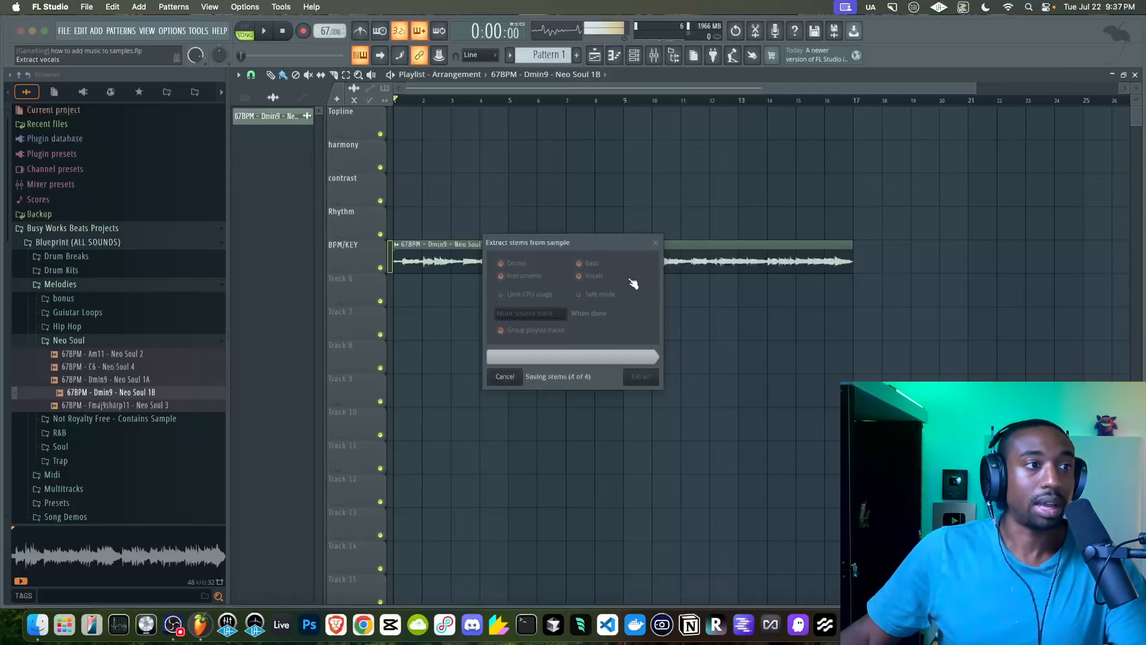
pyautogui.rightClick(608, 218)
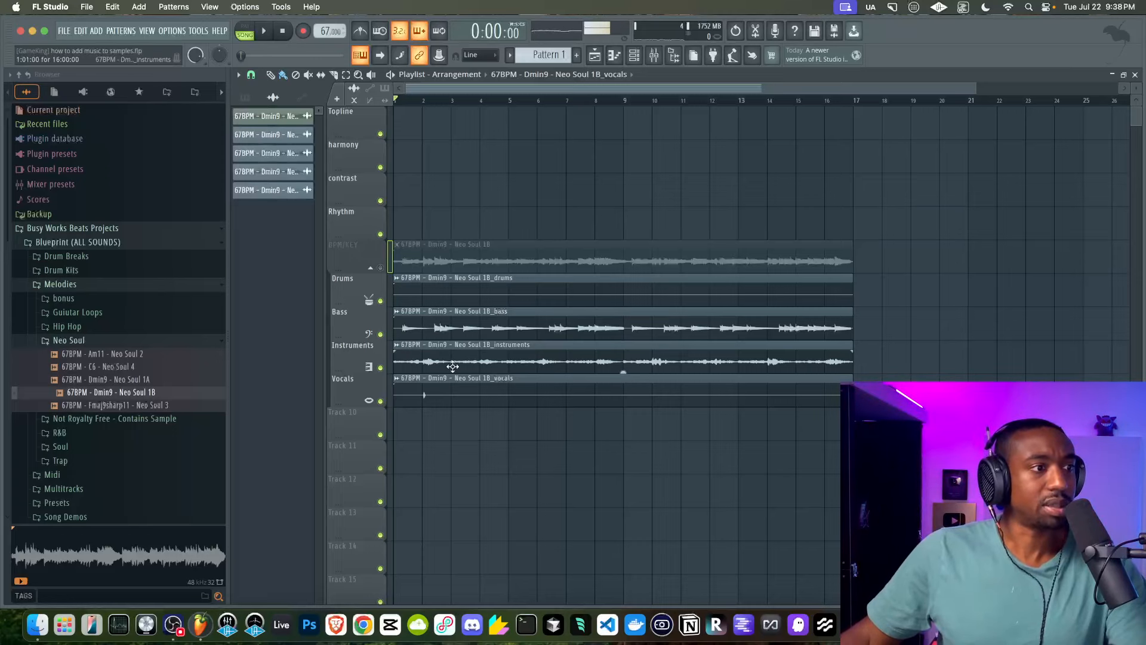
# Audition the extracted stems, soloing the Vocals track from bar 2 and releasing the solo.
pyautogui.press('space')
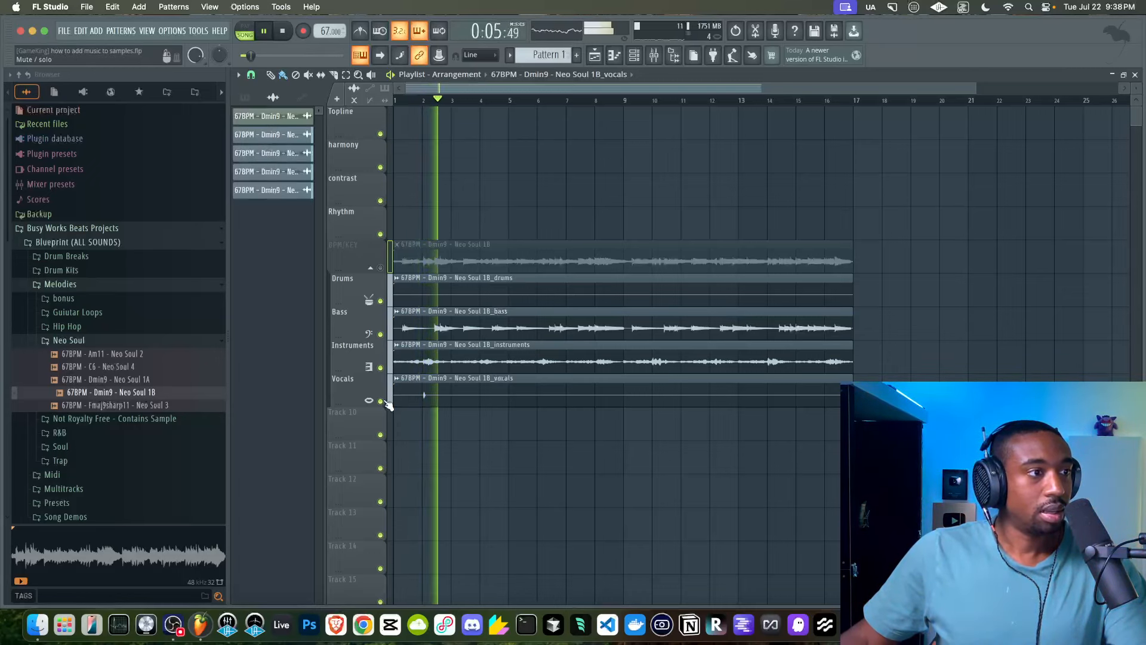
pyautogui.press('space')
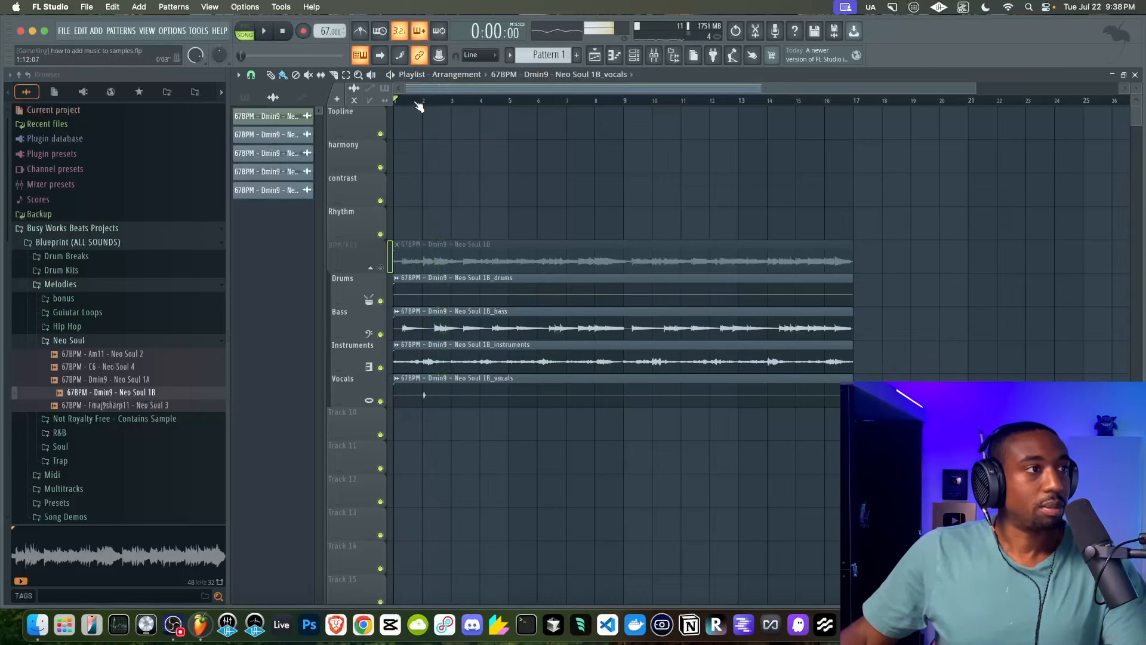
pyautogui.click(419, 103)
pyautogui.rightClick(380, 401)
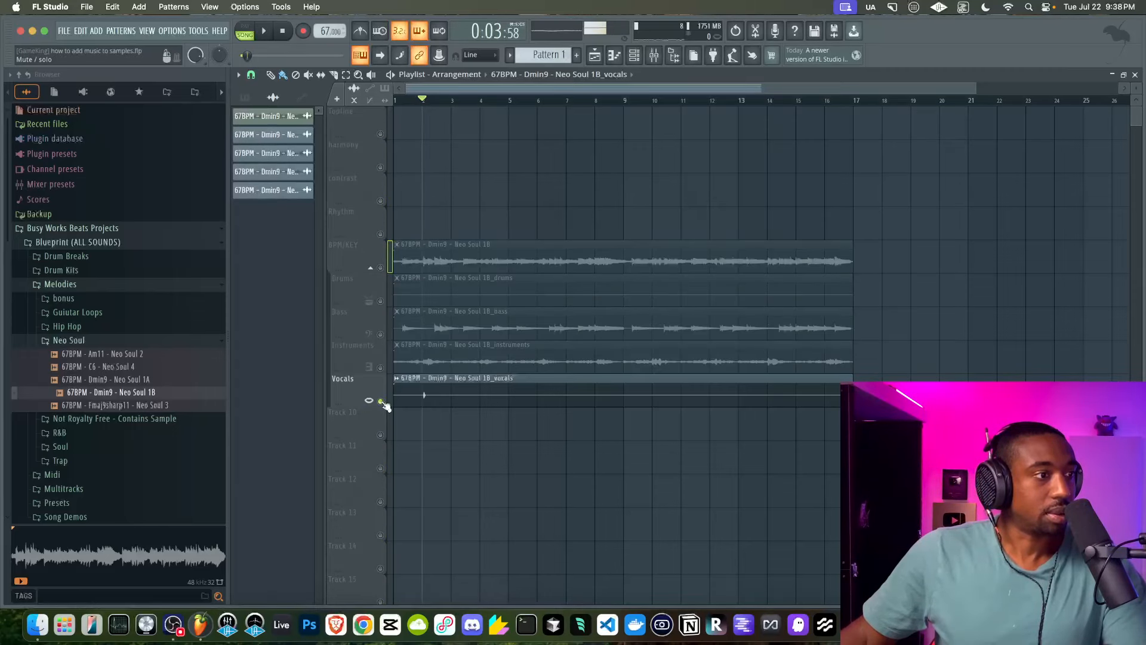
pyautogui.press('space')
pyautogui.rightClick(380, 401)
pyautogui.press('space')
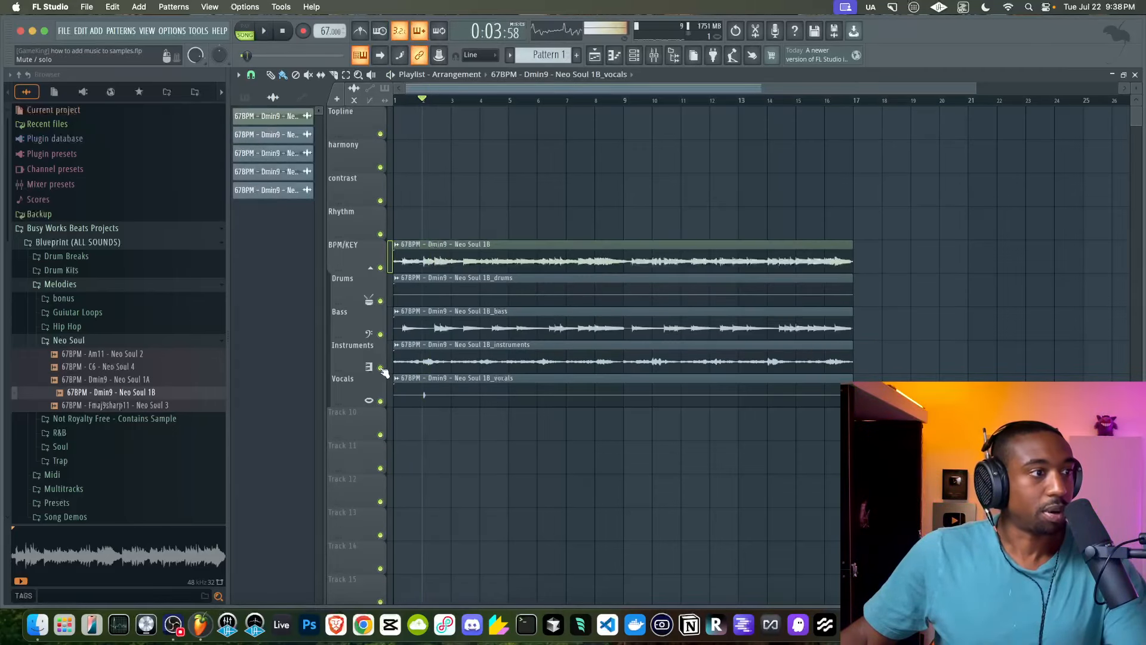
pyautogui.press('space')
pyautogui.press('space')
# Mute the original sample clip and the vocals and drums stem clips while listening to the playlist.
pyautogui.press('t')
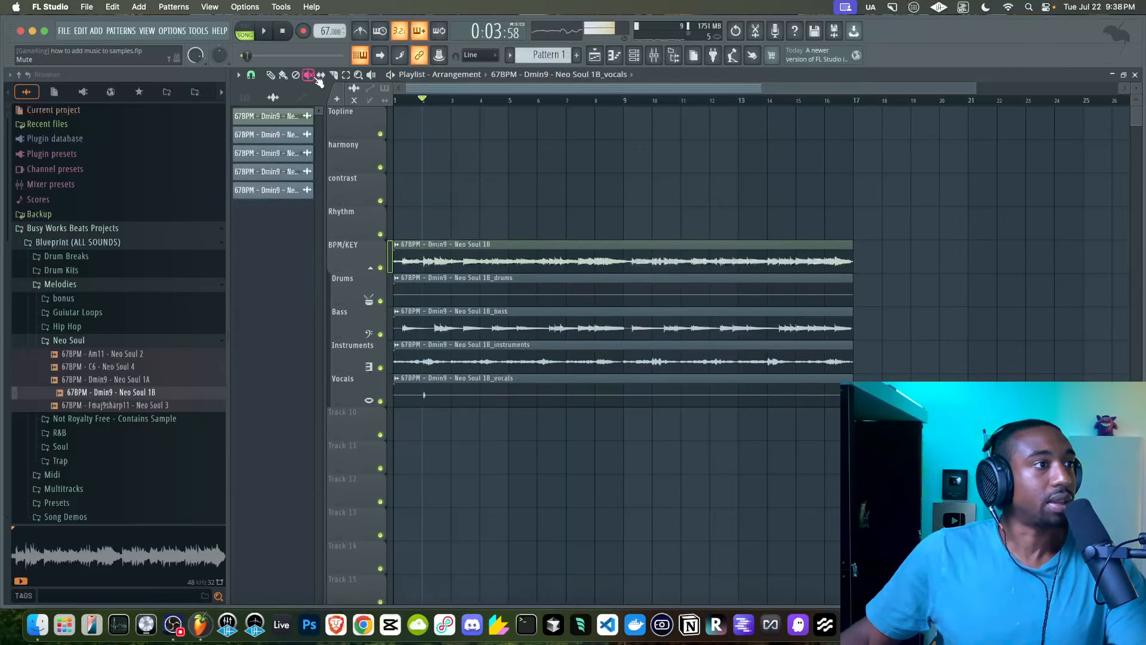
pyautogui.click(461, 246)
pyautogui.press('space')
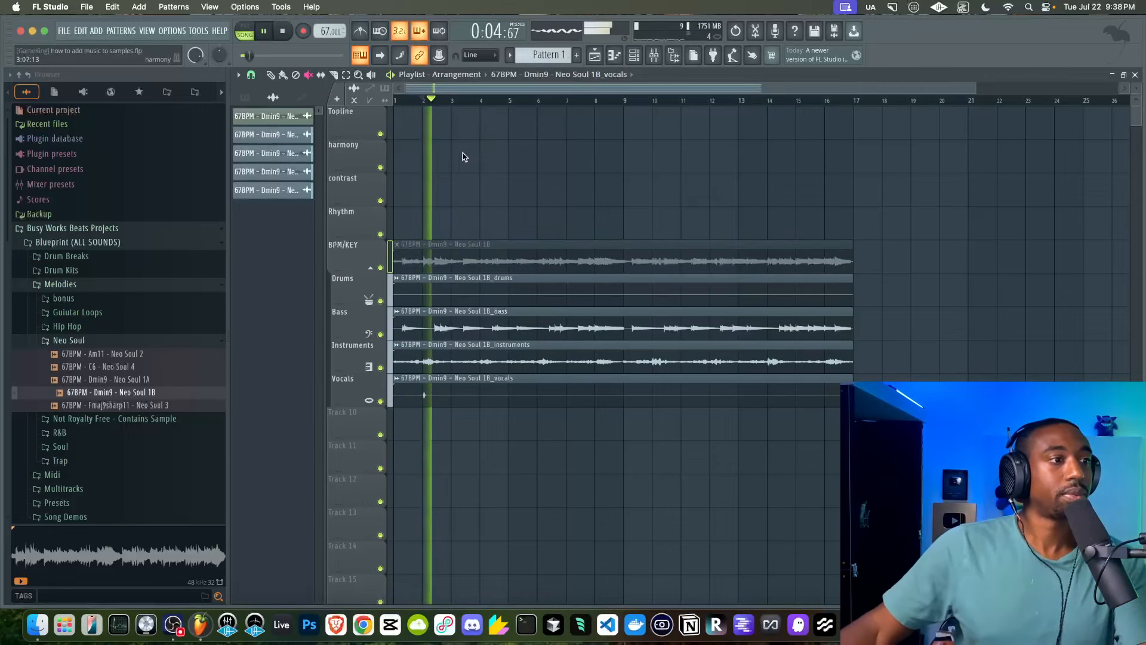
pyautogui.click(423, 391)
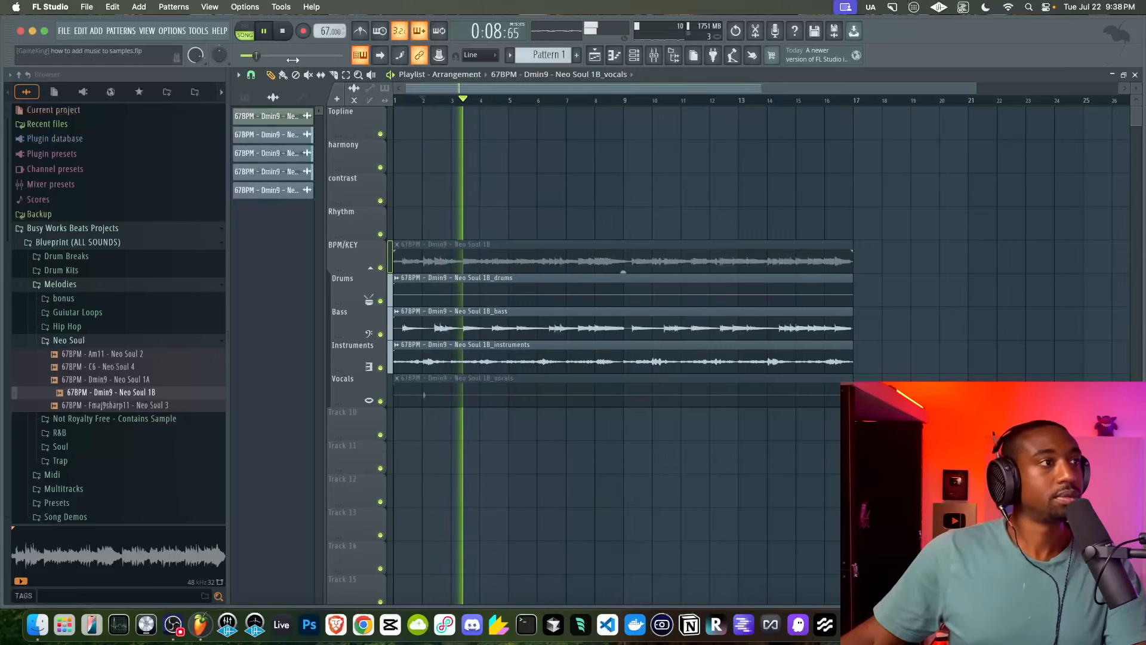
pyautogui.click(321, 74)
pyautogui.click(308, 75)
pyautogui.click(481, 284)
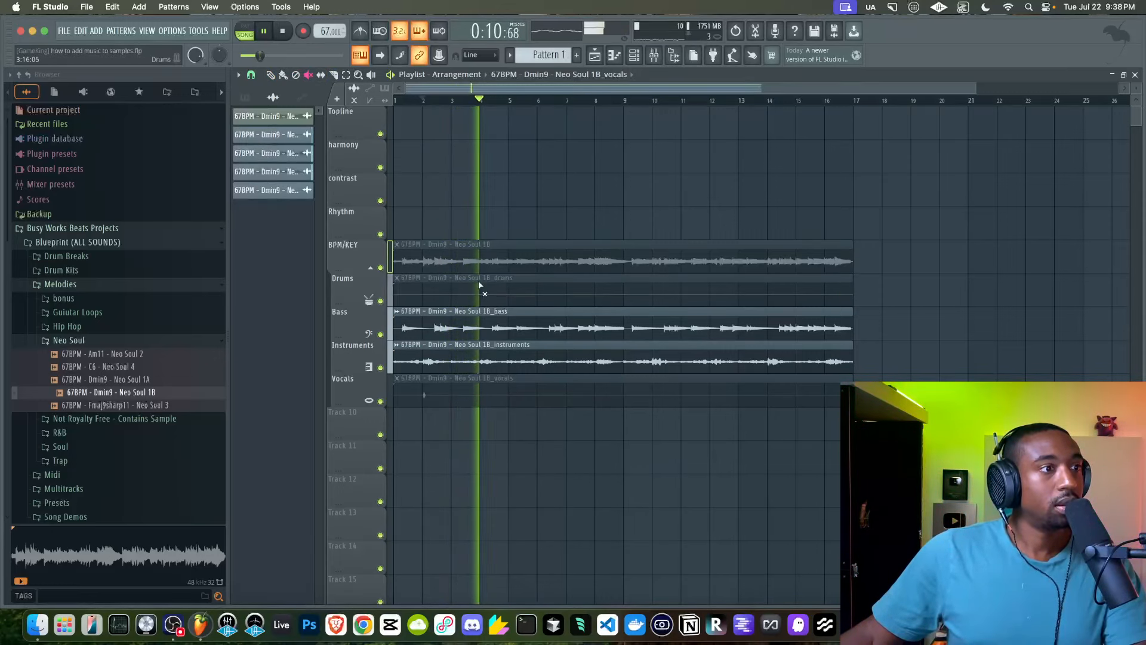
# Inspect the time-stretching settings of the bass stem clip, stop playback and close its channel settings.
pyautogui.click(271, 76)
pyautogui.doubleClick(627, 313)
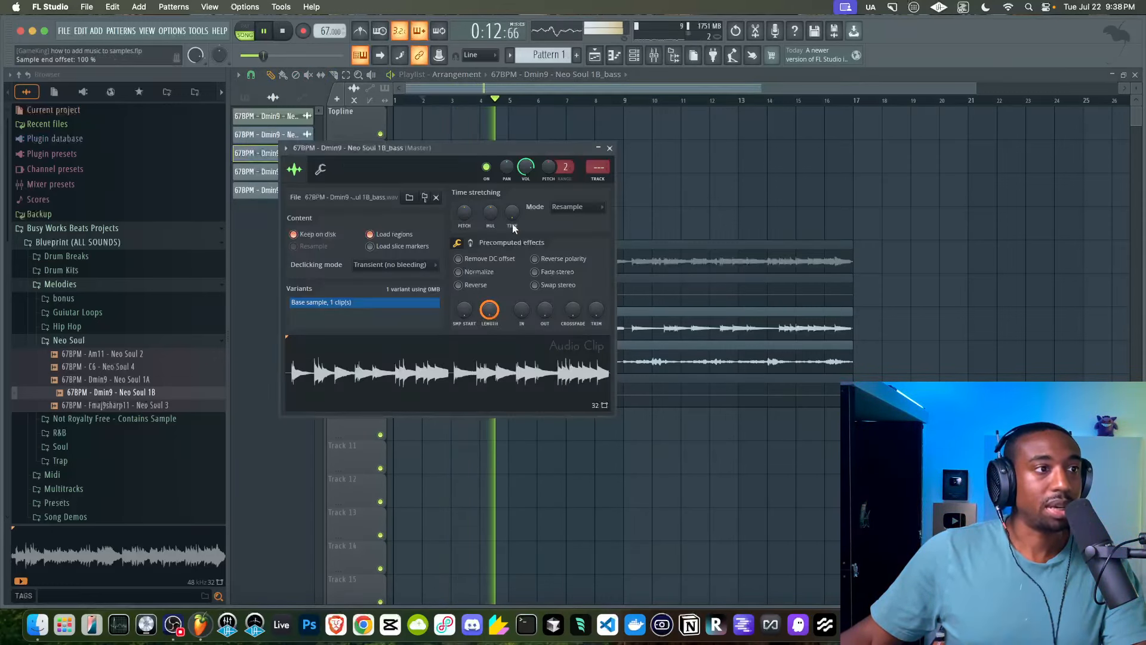
pyautogui.press('space')
pyautogui.click(610, 148)
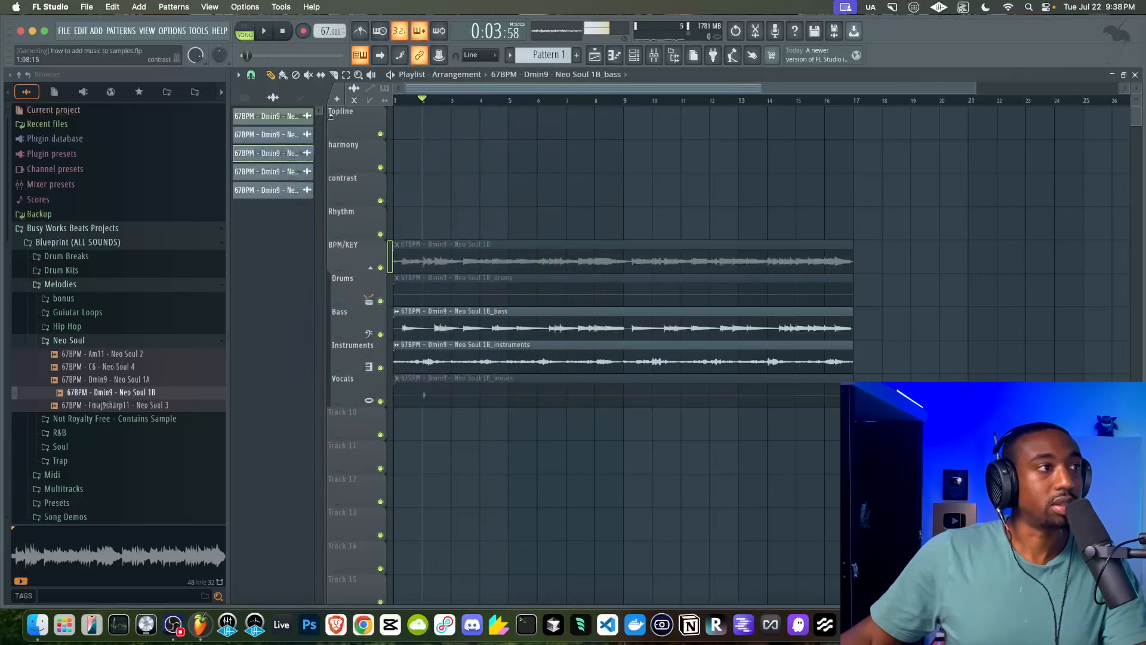
# Switch all audio clip channels in the project to stretch mode with the macro and accept the confirmation.
pyautogui.click(201, 31)
pyautogui.moveTo(227, 70)
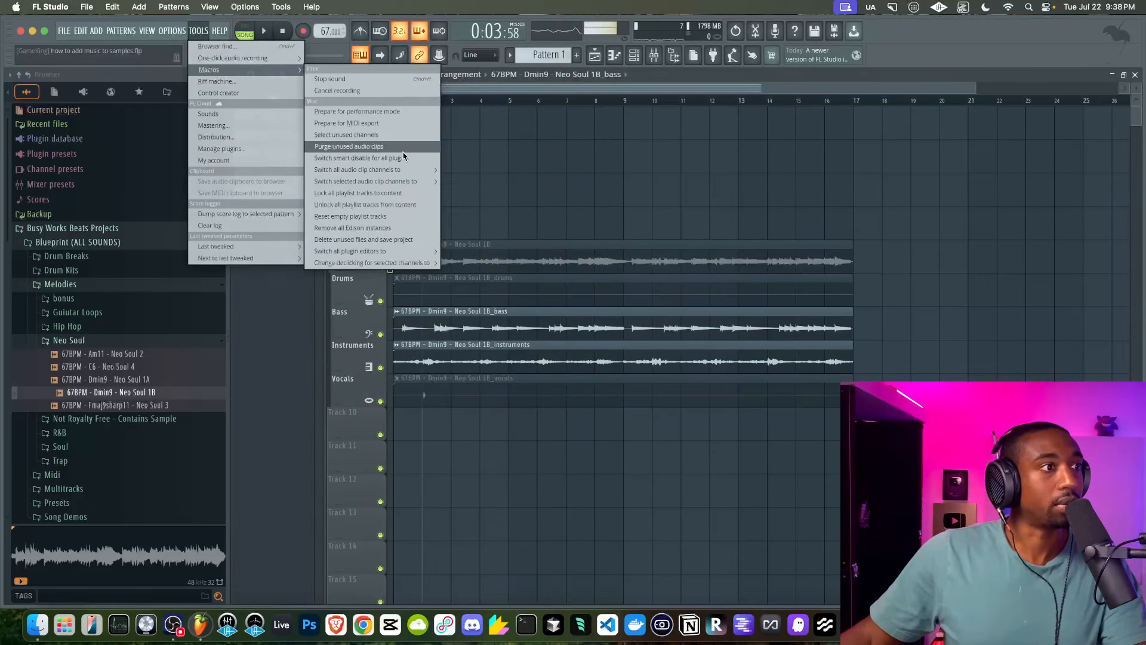
pyautogui.moveTo(399, 170)
pyautogui.click(460, 191)
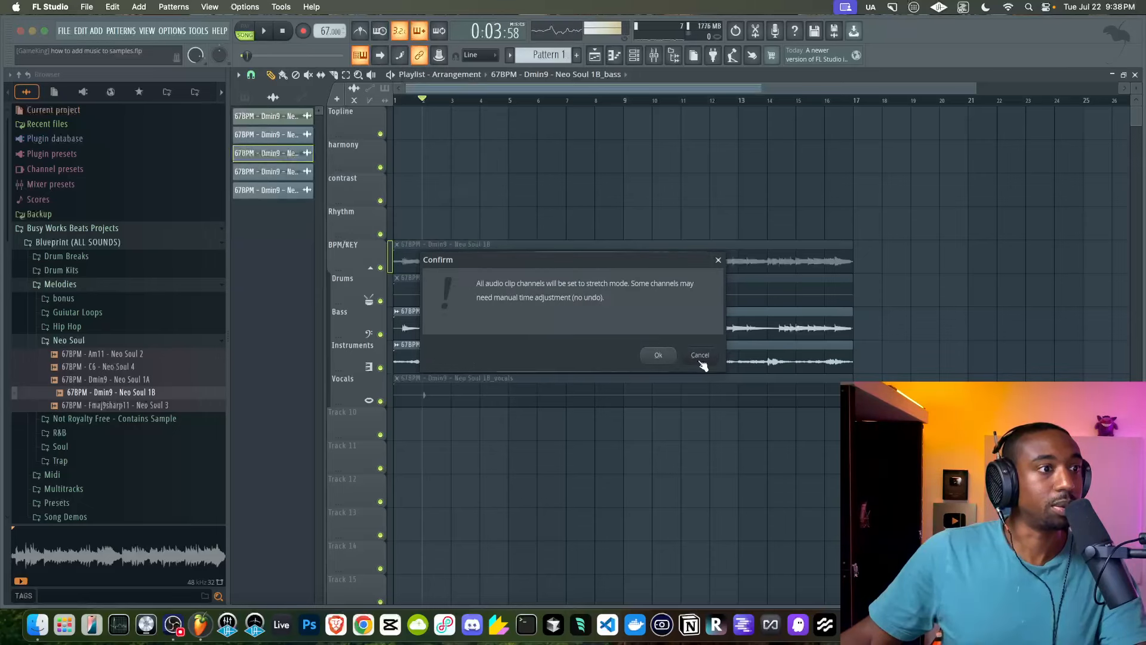
pyautogui.click(659, 359)
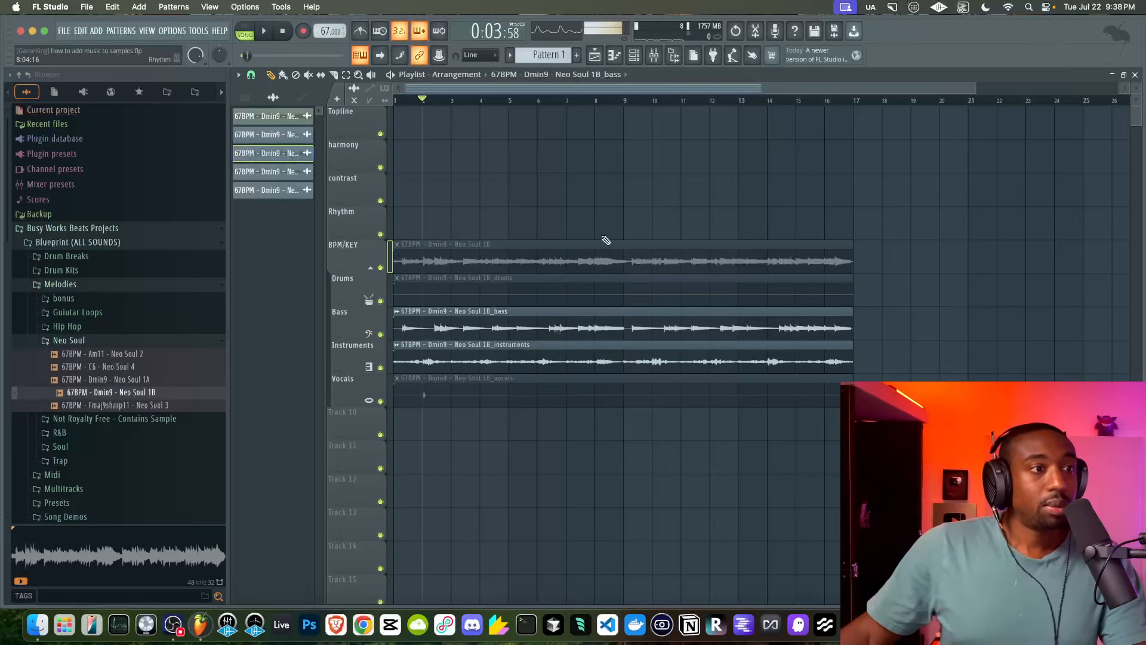
# Delete the vocals and drums stem clips from the playlist.
pyautogui.rightClick(489, 399)
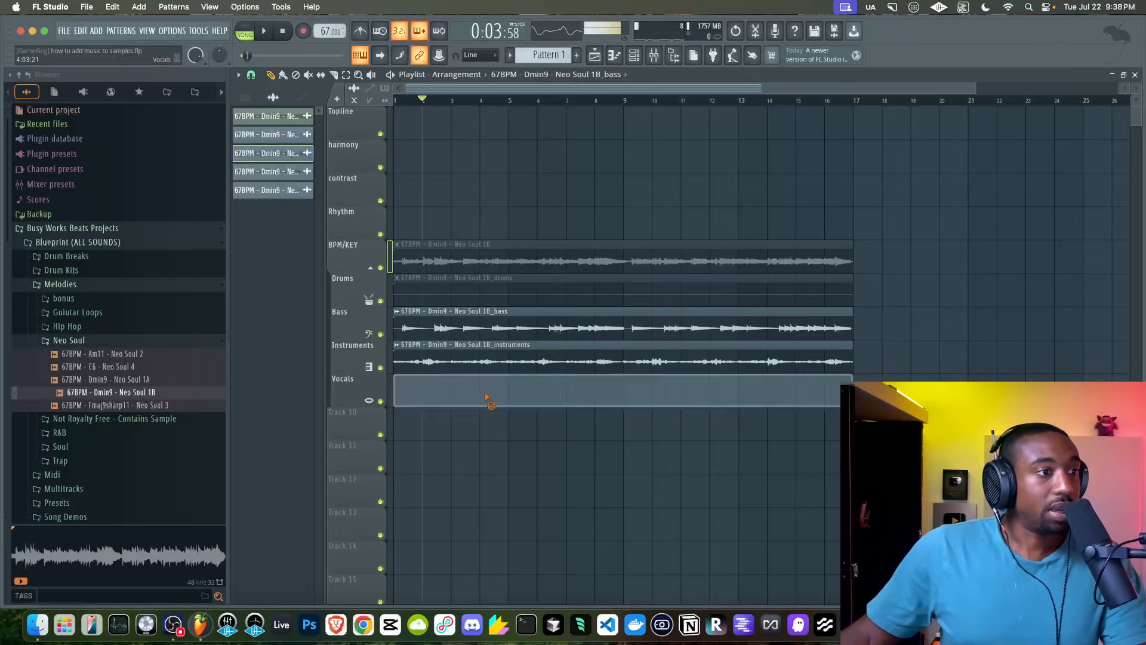
pyautogui.rightClick(477, 294)
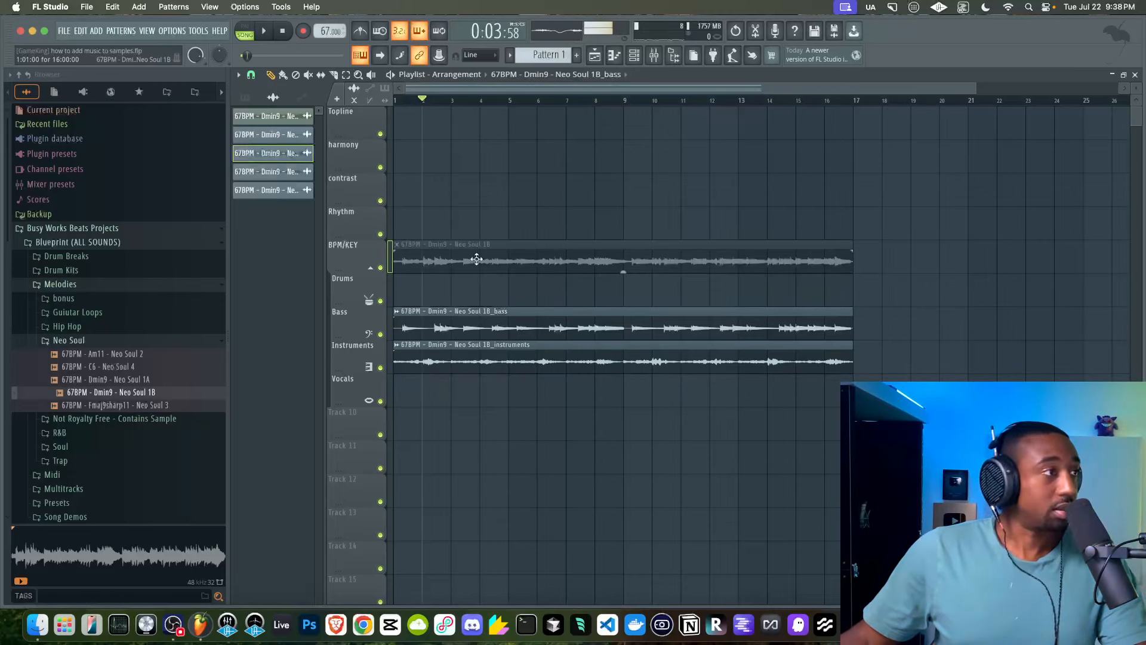
# Play the remaining bass and instruments stems from bar 2, select the instruments clip and stop playback.
pyautogui.press('space')
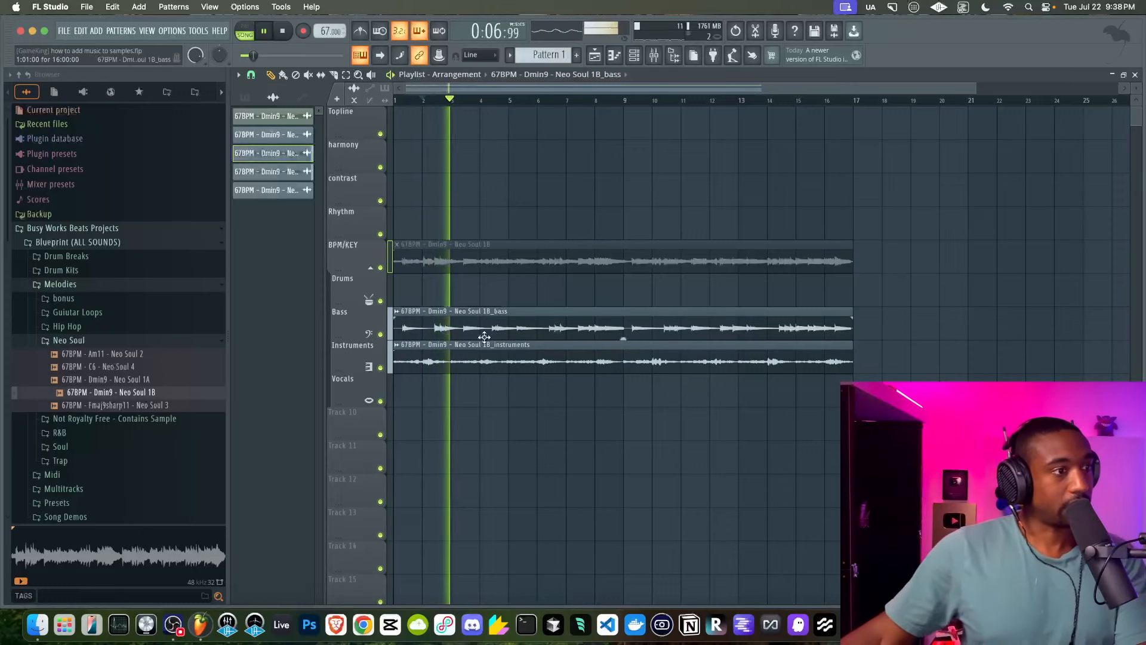
pyautogui.click(445, 357)
pyautogui.press('space')
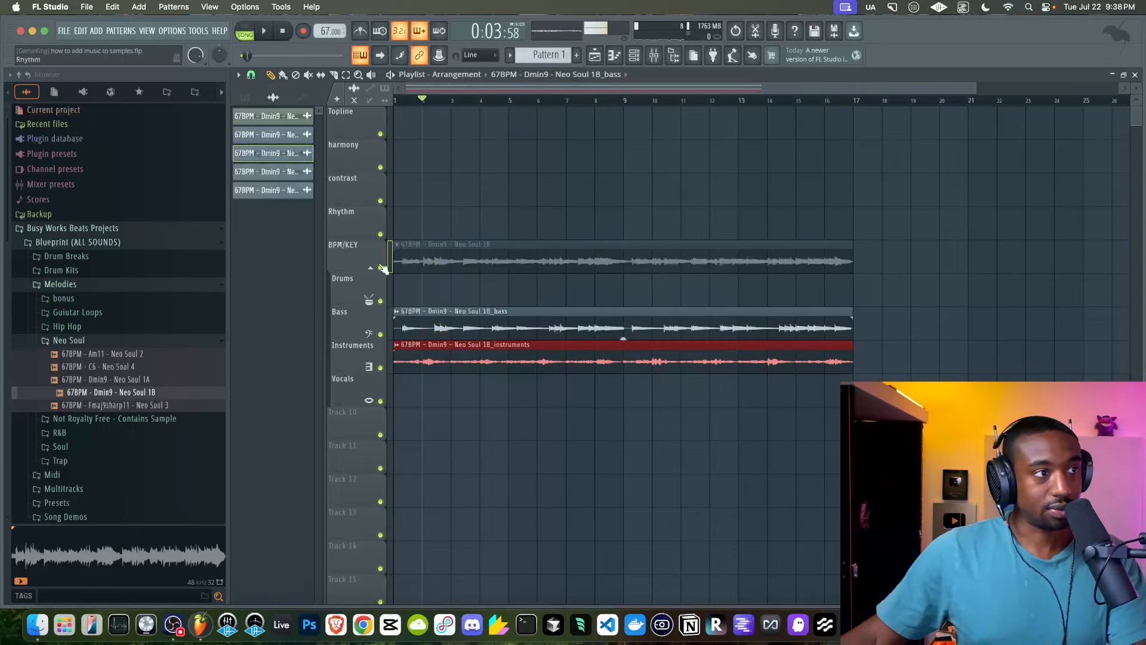
# Move the instruments stem clip to the harmony track and the bass stem clip to the contrast track.
pyautogui.moveTo(413, 356); pyautogui.dragTo(413, 156)
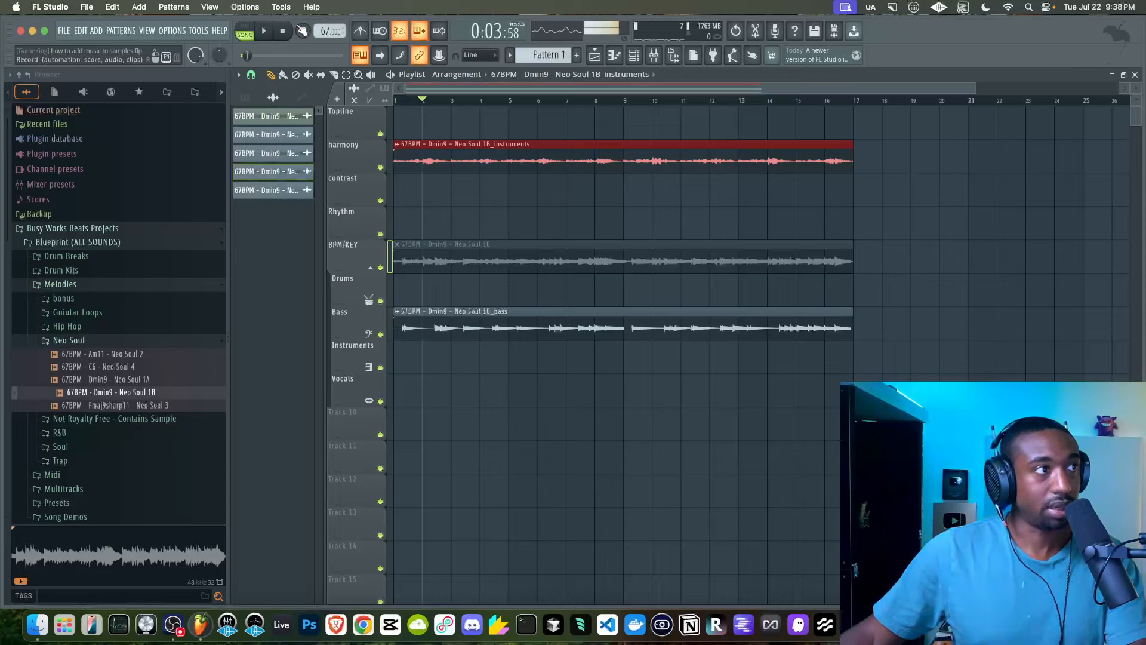
pyautogui.click(283, 31)
pyautogui.press('space')
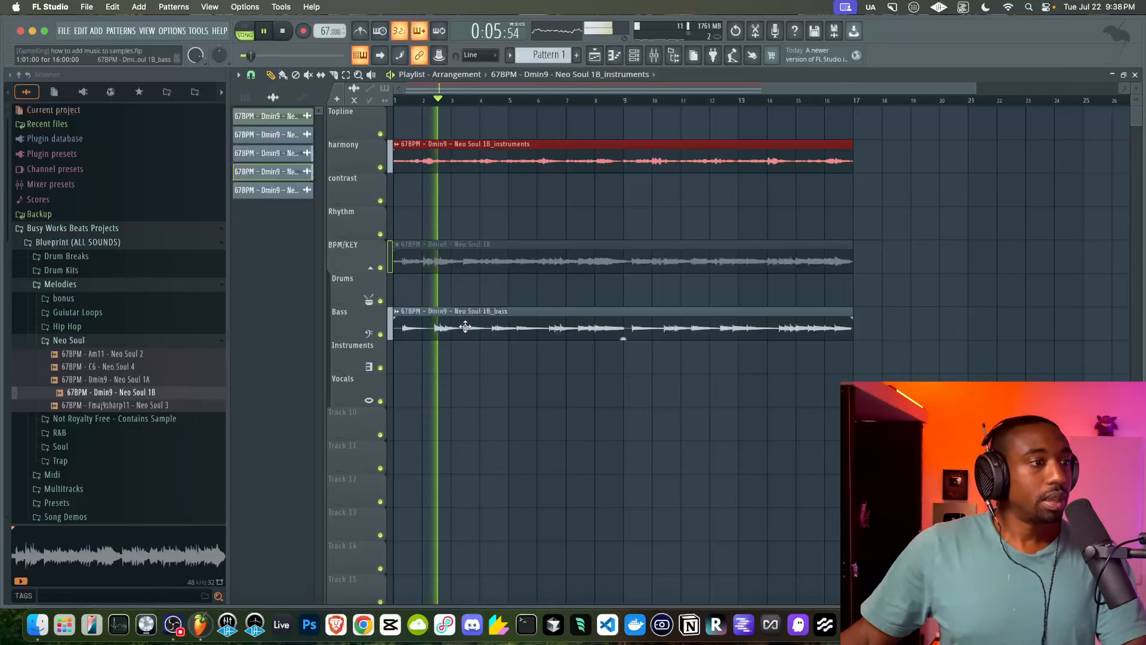
pyautogui.moveTo(465, 326); pyautogui.dragTo(461, 193)
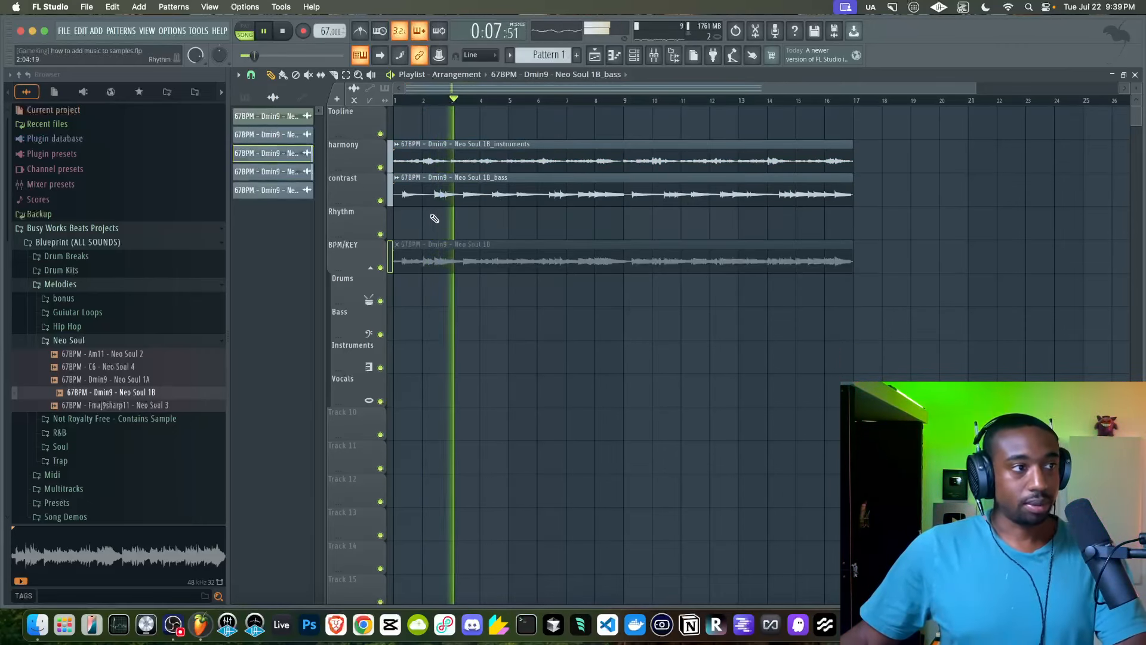
# Collapse the BPM/KEY track group, stop playback and delete the muted original sample clip from that track.
pyautogui.click(370, 268)
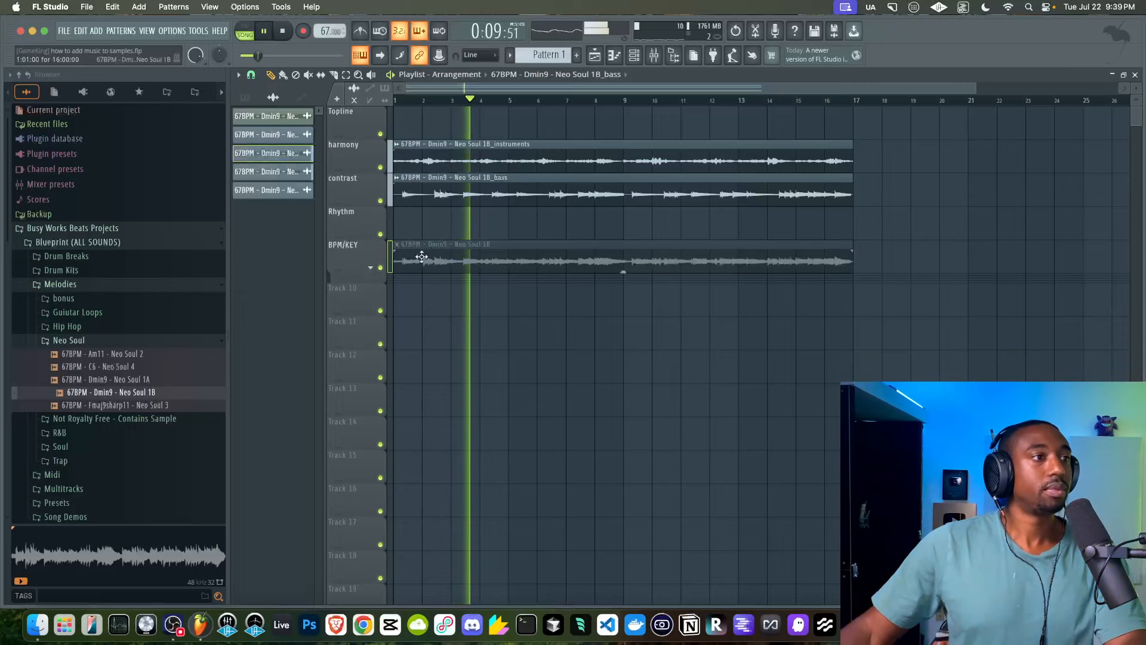
pyautogui.press('space')
pyautogui.rightClick(435, 259)
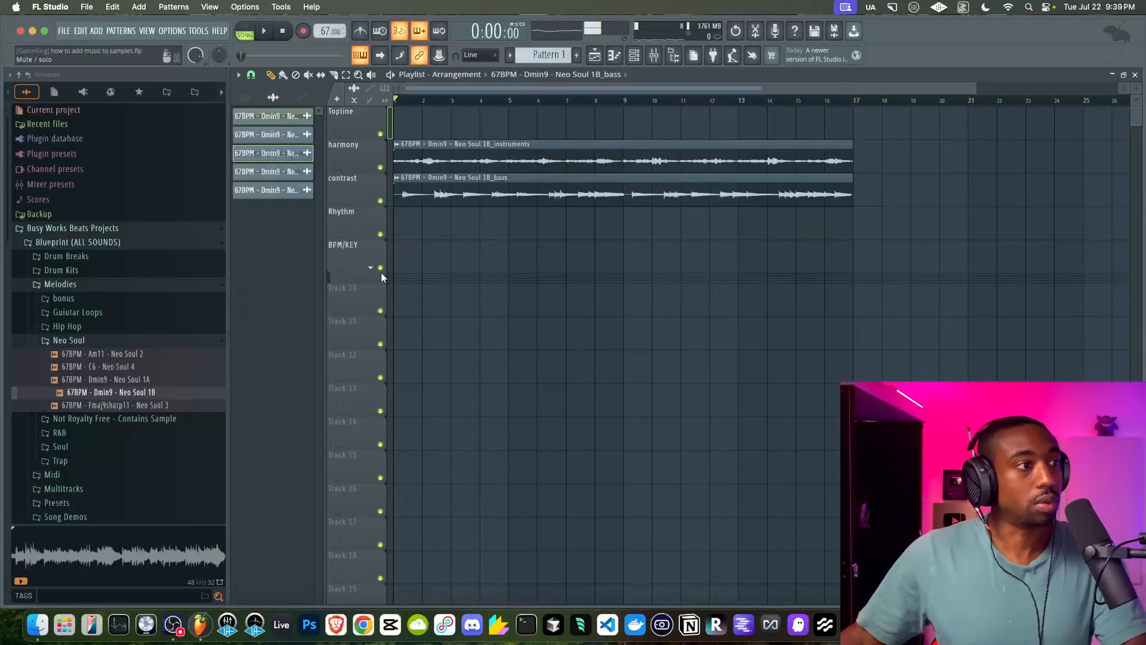
# Start playback, show all channels in the channel rack and add a BusyWorksBeats Hercules instrument.
pyautogui.press('space')
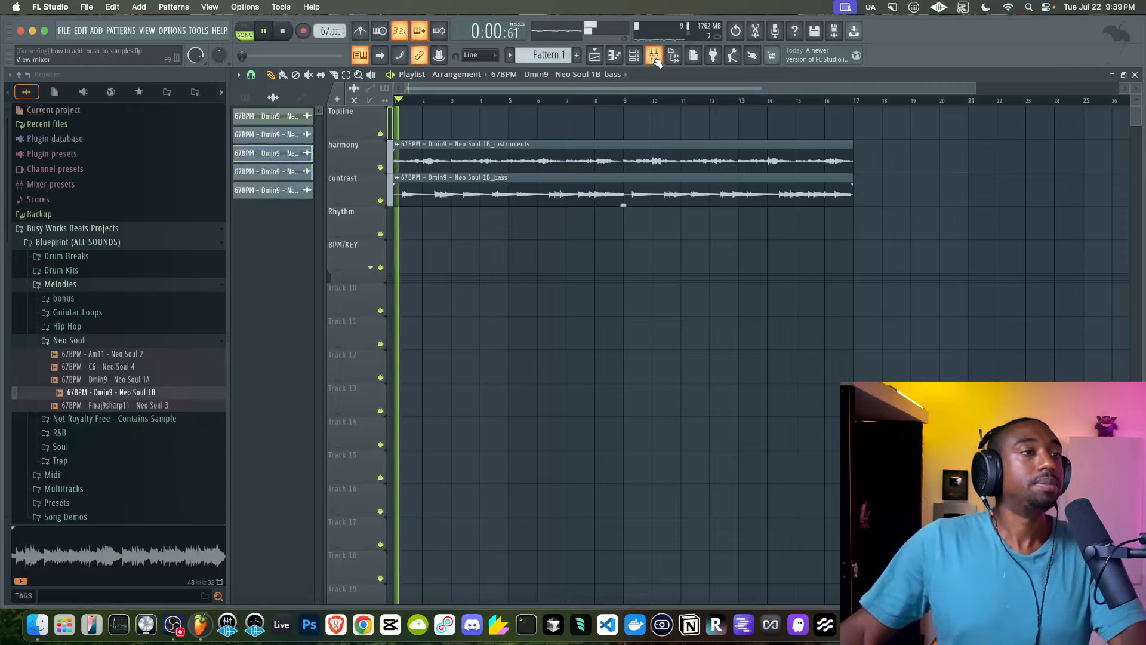
pyautogui.click(642, 58)
pyautogui.click(339, 75)
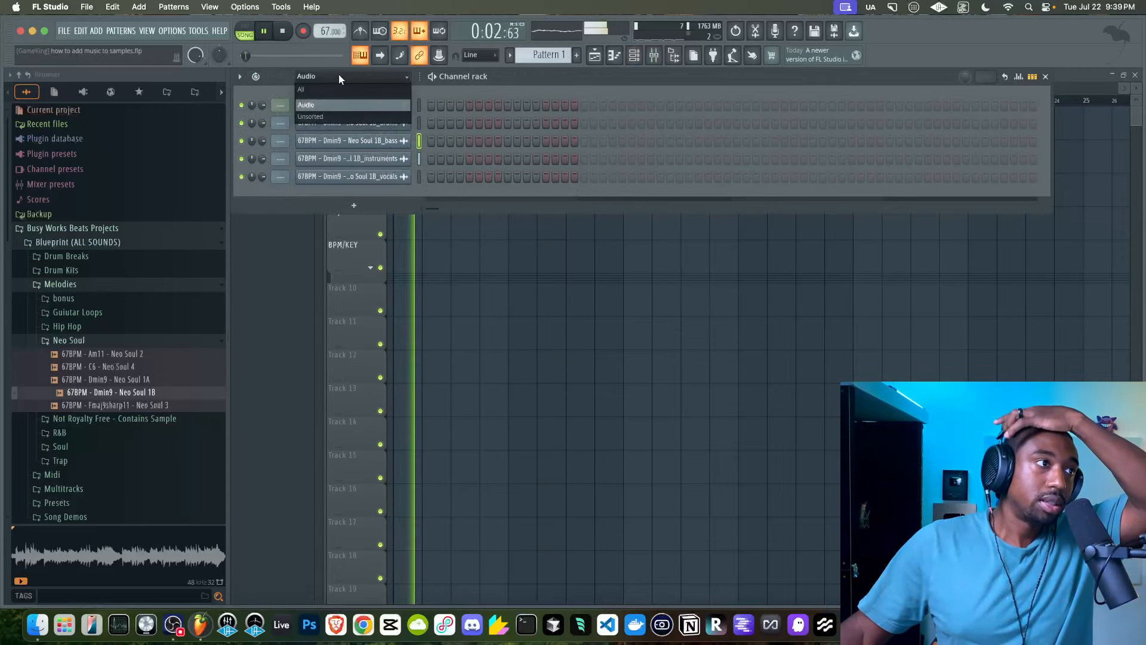
pyautogui.click(336, 90)
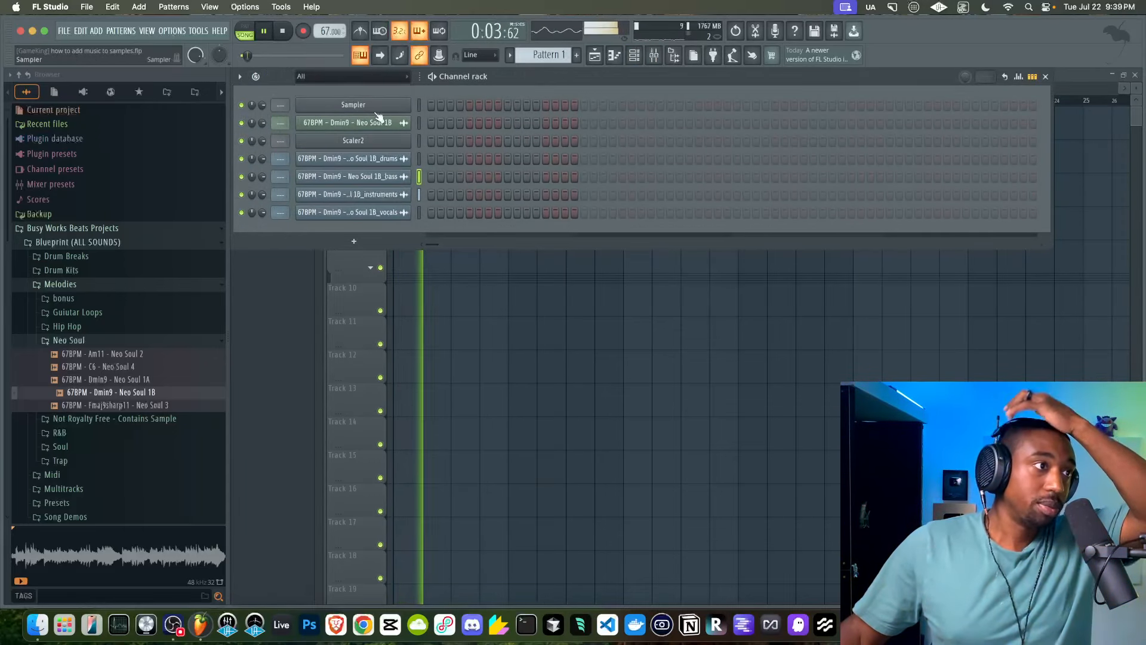
pyautogui.click(370, 244)
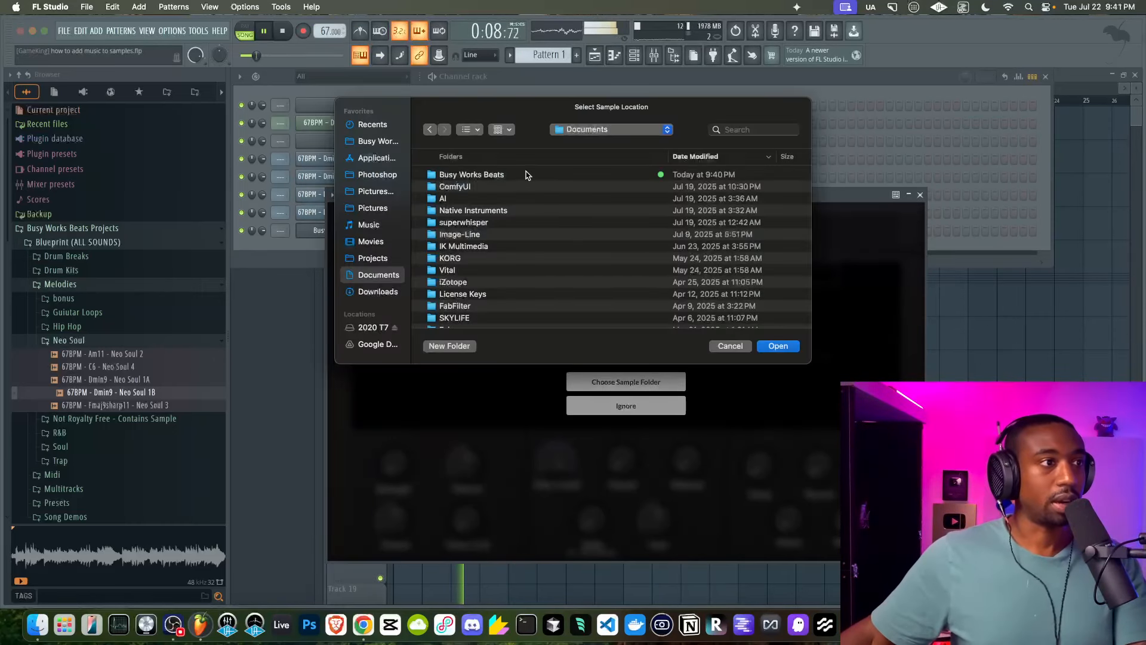
# Set the Hercules sample location to the Hercules Sounds folder inside Busy Works Beats and accept the notice.
pyautogui.doubleClick(525, 174)
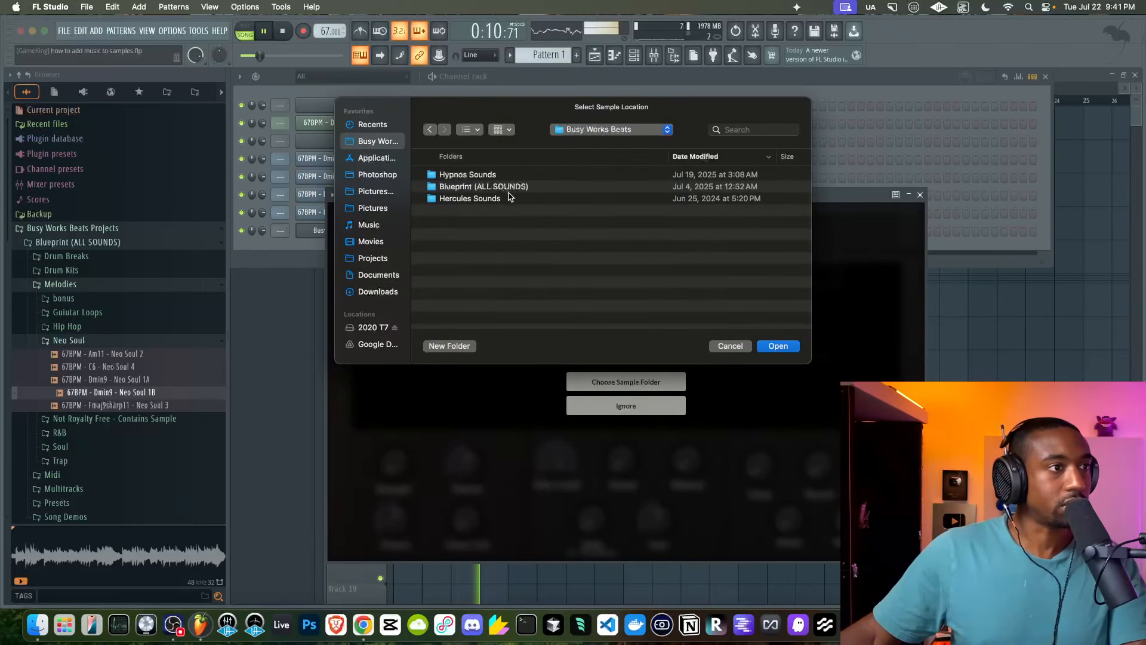
pyautogui.doubleClick(475, 200)
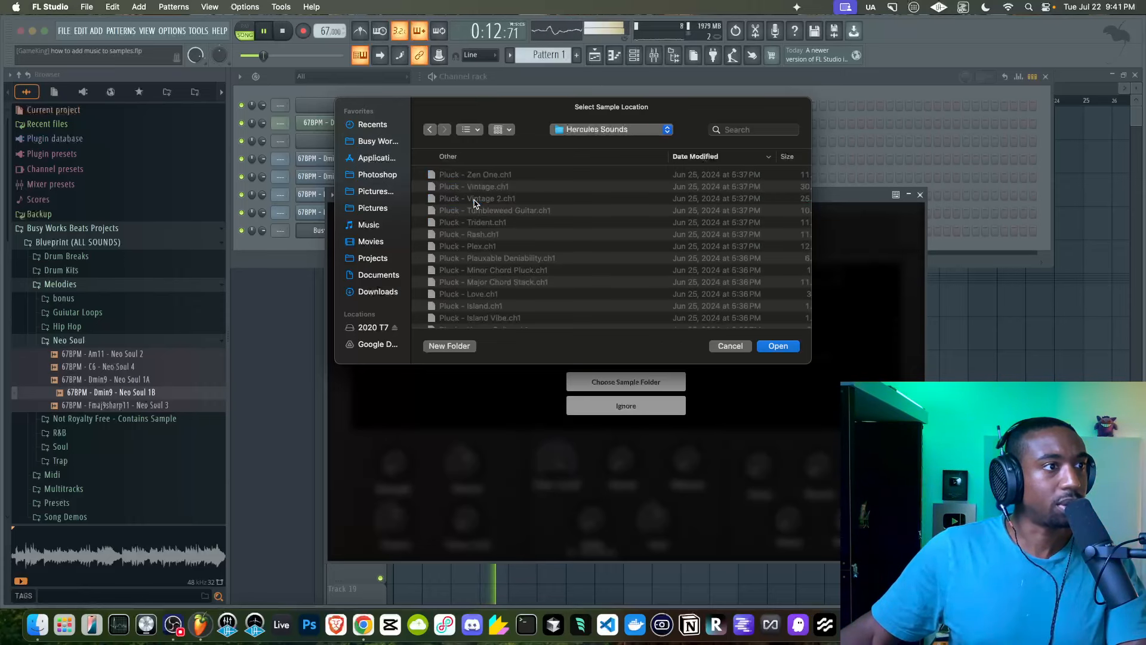
pyautogui.click(778, 346)
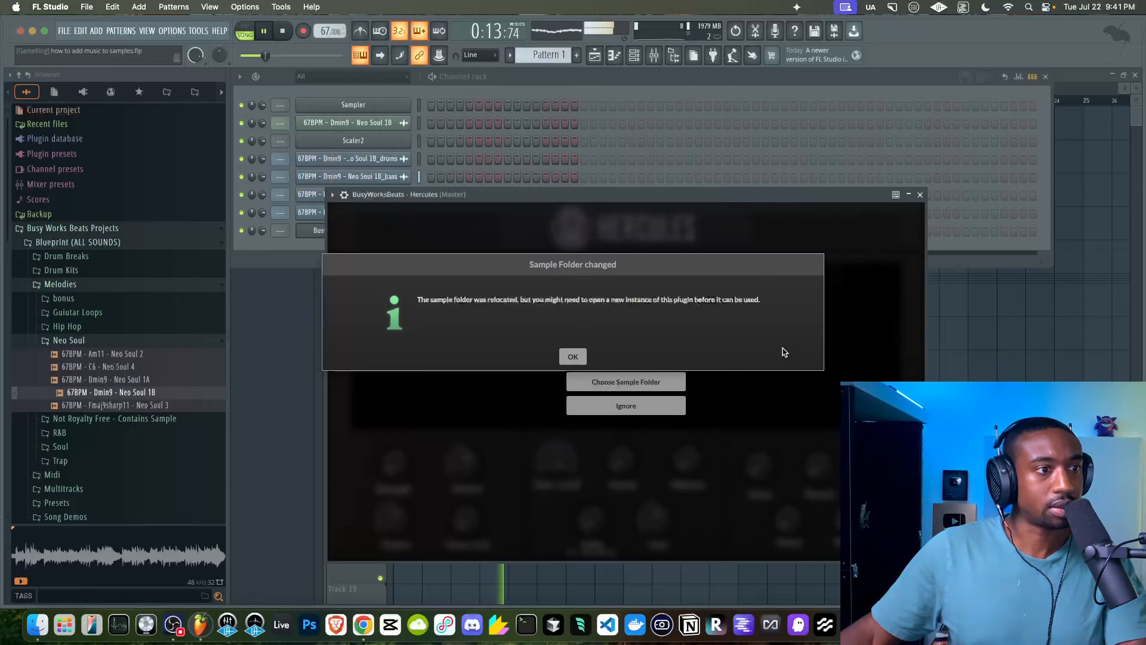
pyautogui.click(570, 356)
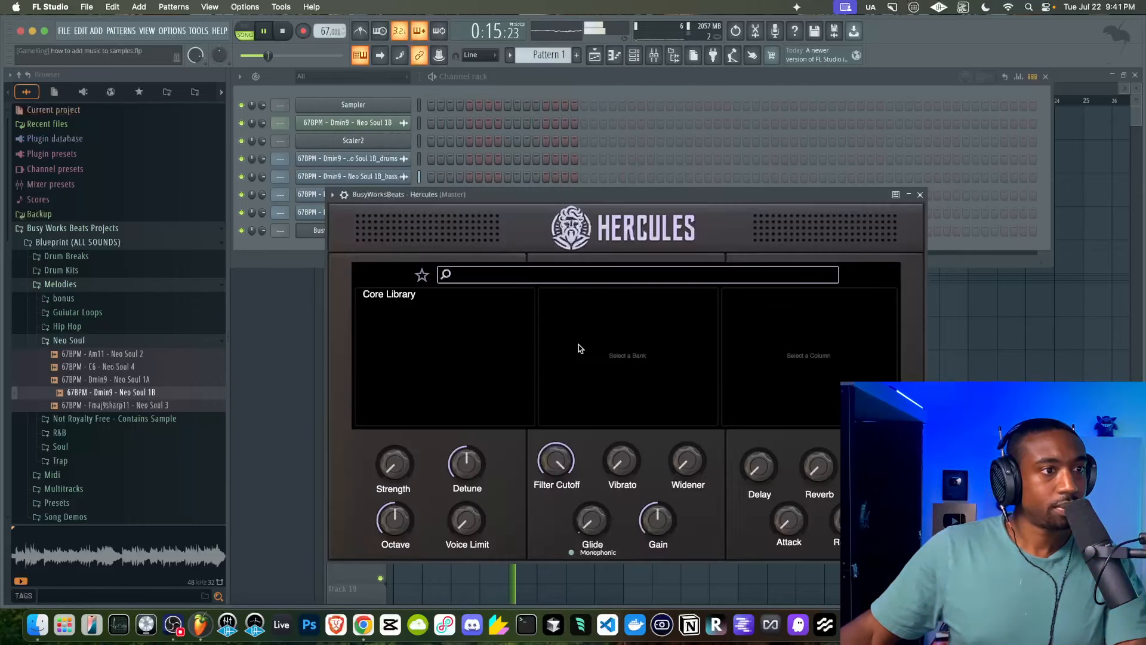
# Reopen Hercules, load the Halloween preset from the Bells category of the Core Library and close the instrument.
pyautogui.click(920, 195)
pyautogui.click(381, 229)
pyautogui.click(410, 299)
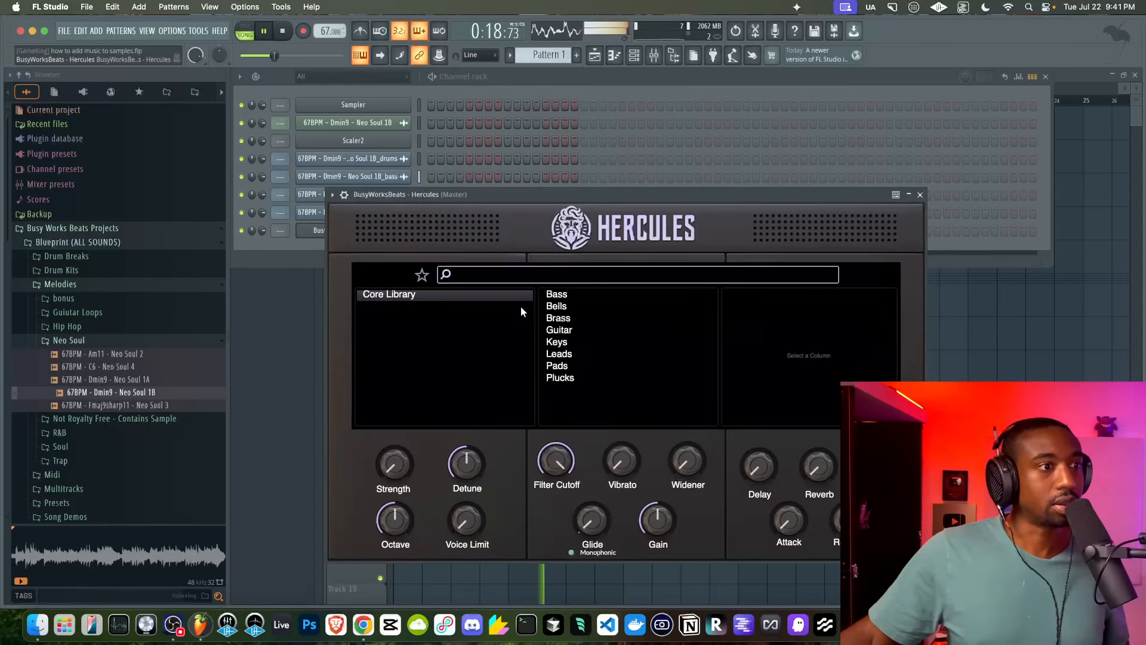
pyautogui.click(558, 306)
pyautogui.scroll(-10, 777, 341)
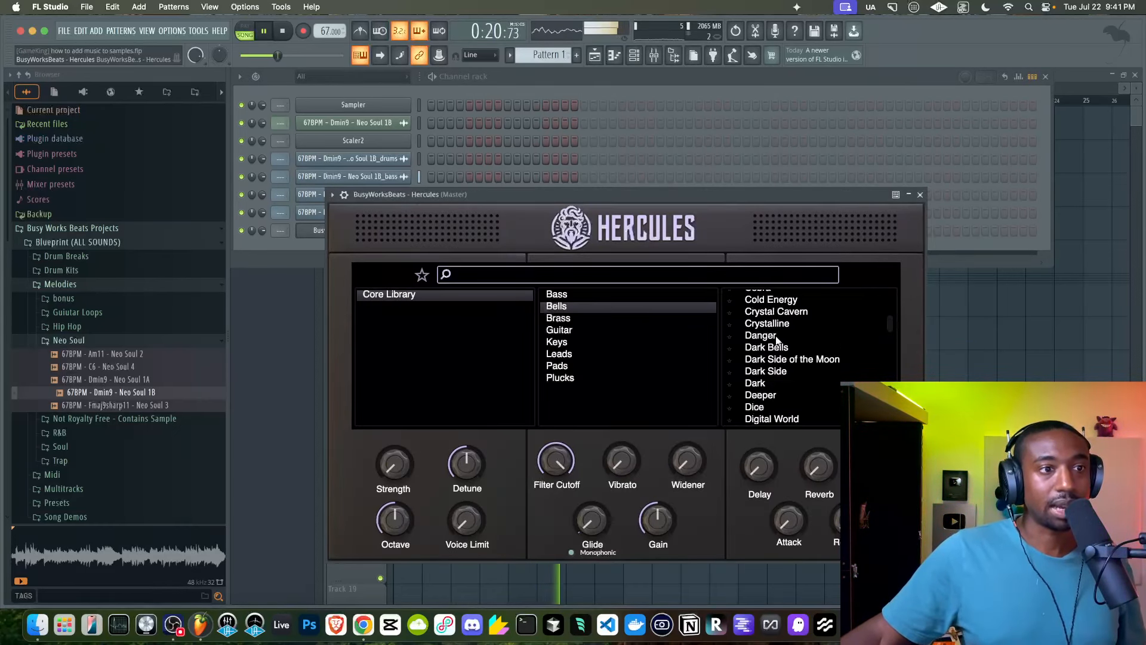
pyautogui.scroll(-5, 783, 347)
pyautogui.click(782, 345)
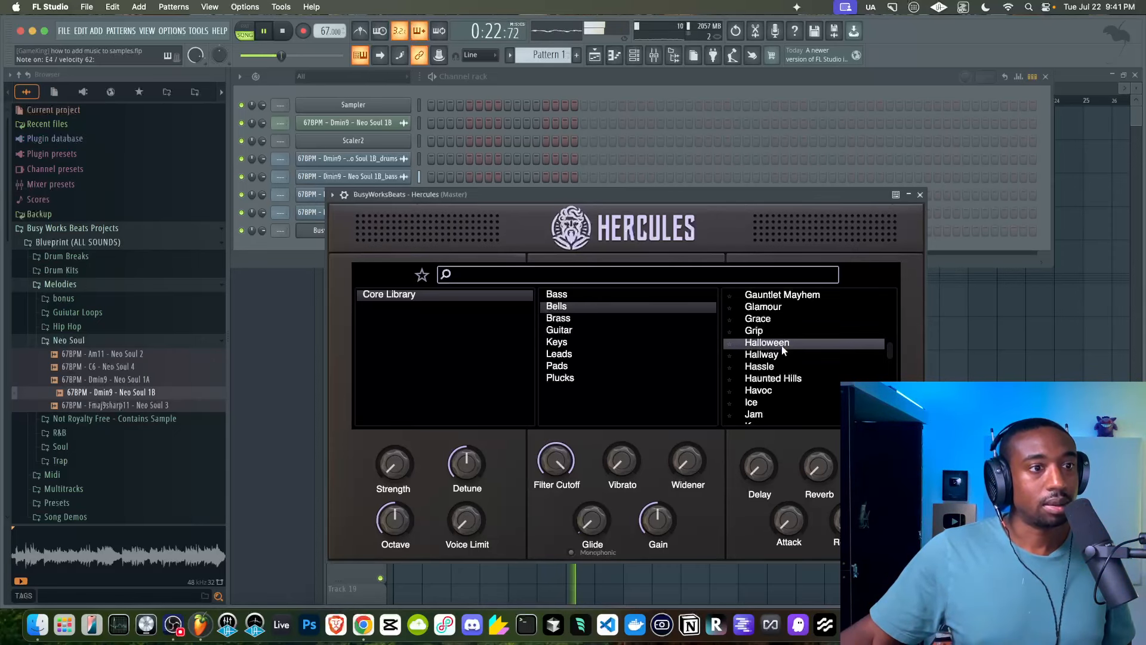
pyautogui.click(921, 196)
pyautogui.press('F9')
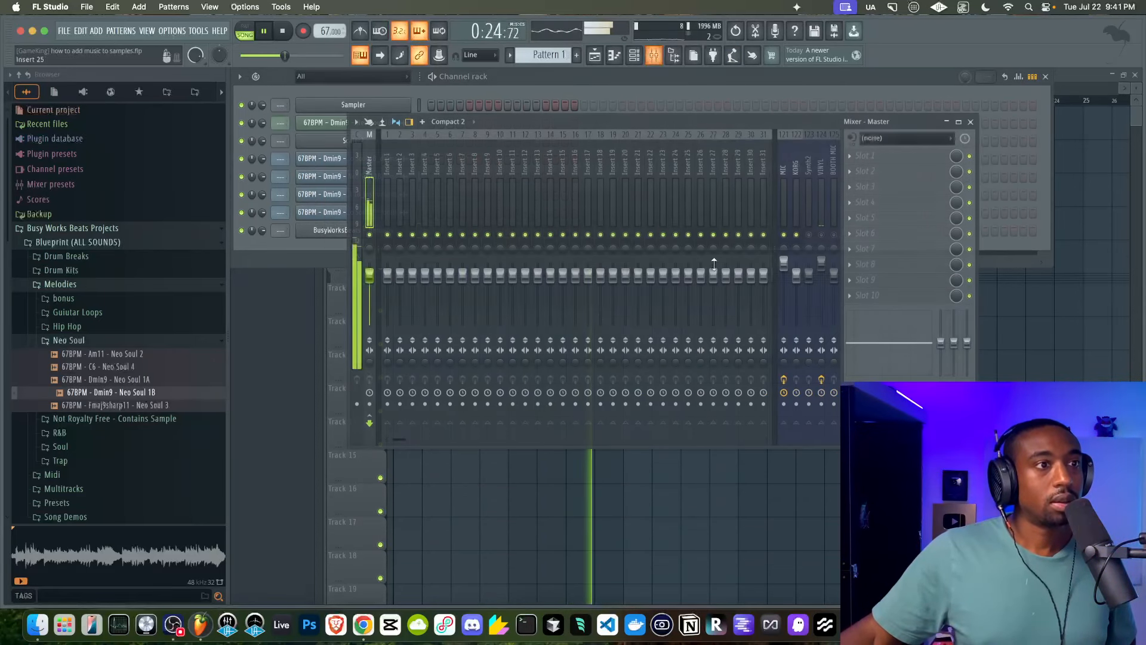
pyautogui.press('F9')
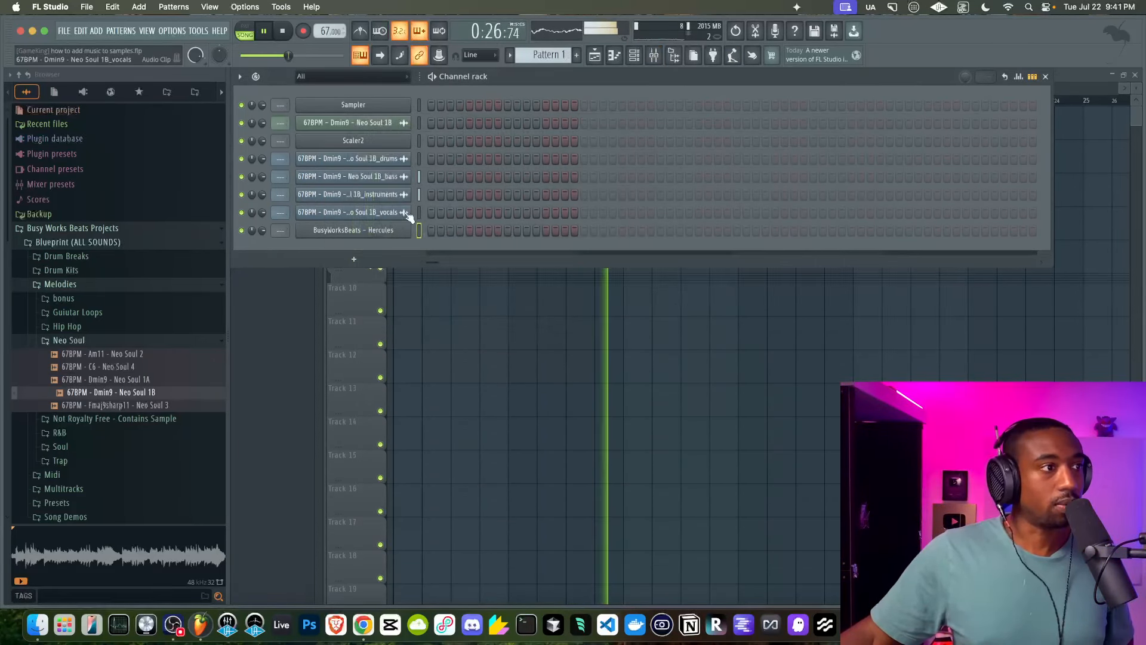
pyautogui.press('F6')
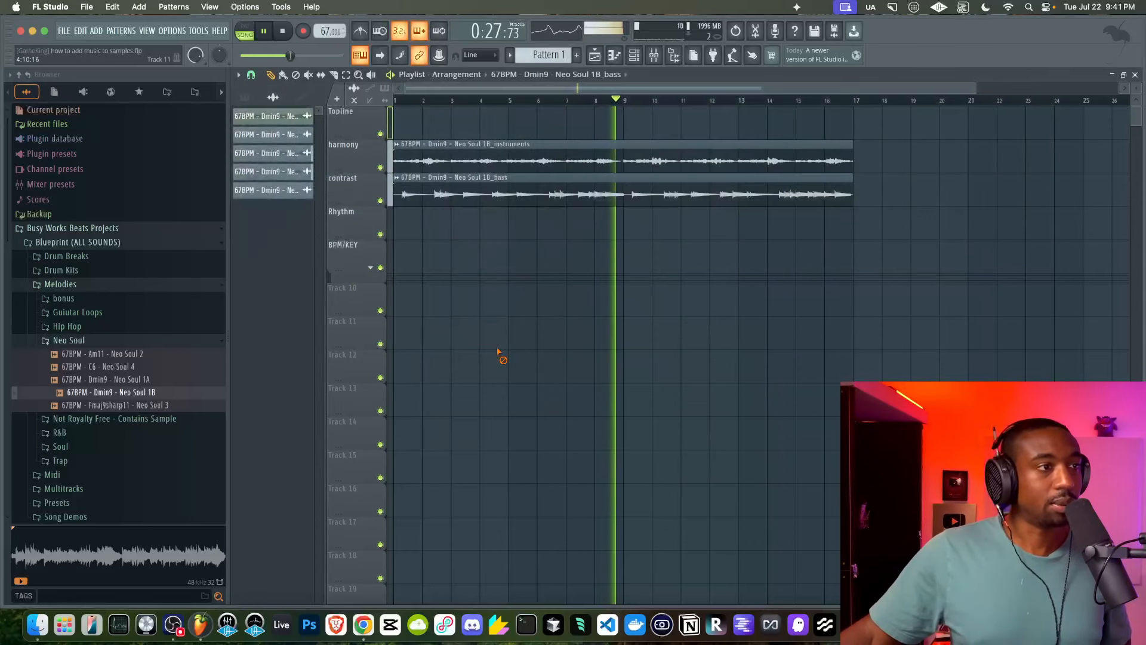
# Load the Beauty preset from the Bells category in Hercules and close the instrument.
pyautogui.click(635, 56)
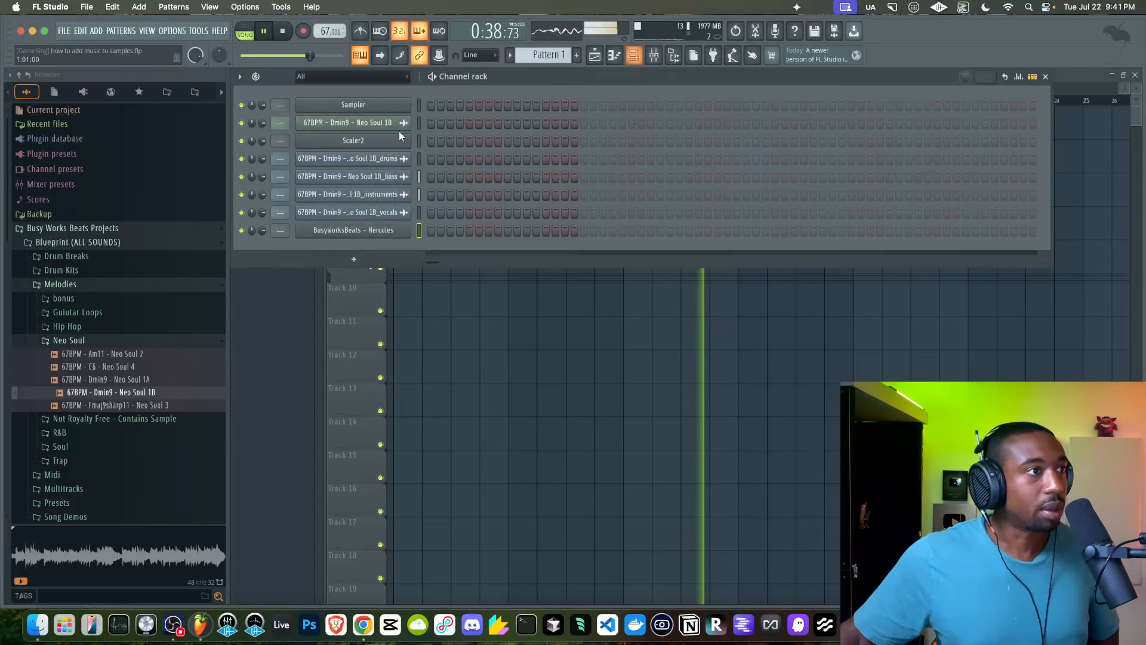
pyautogui.click(378, 230)
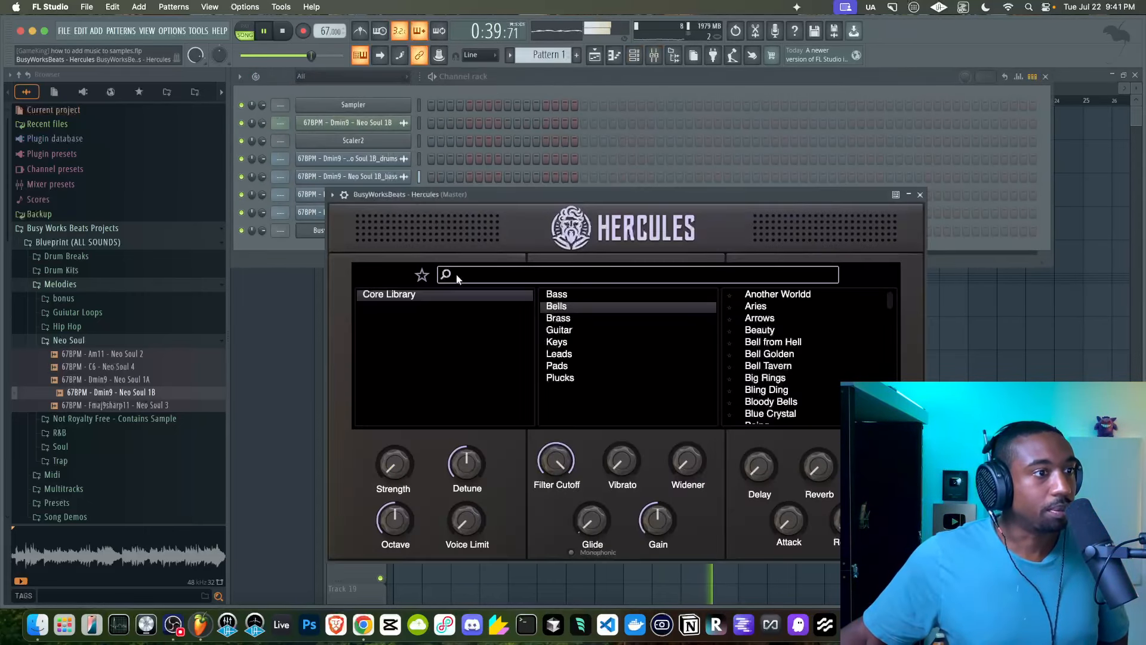
pyautogui.click(775, 331)
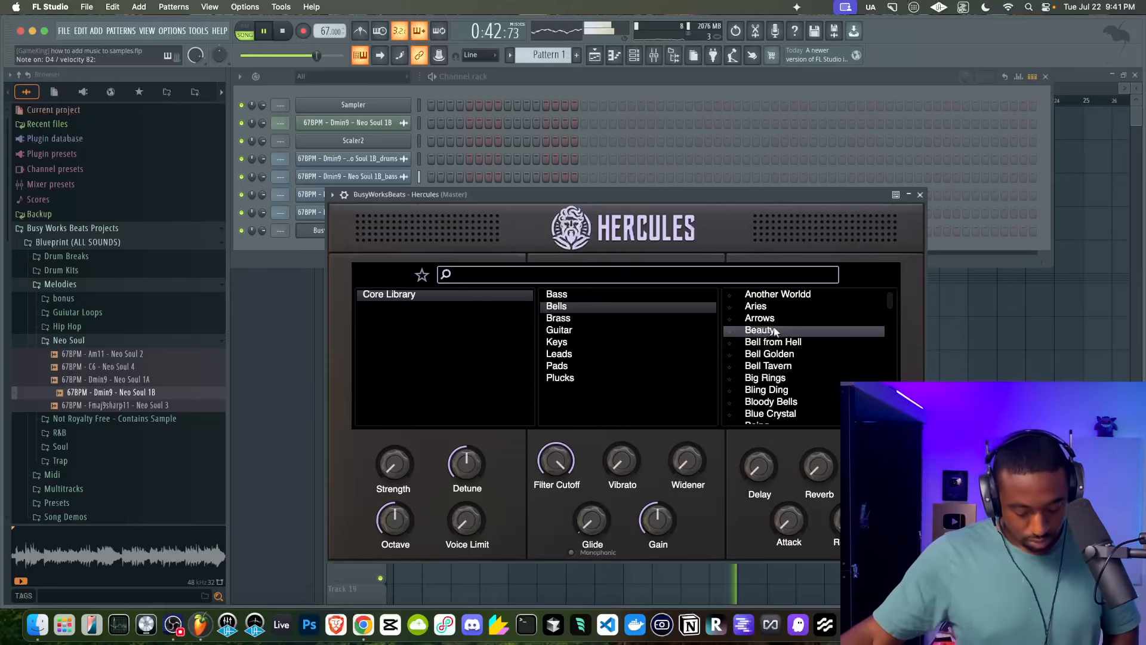
pyautogui.click(920, 195)
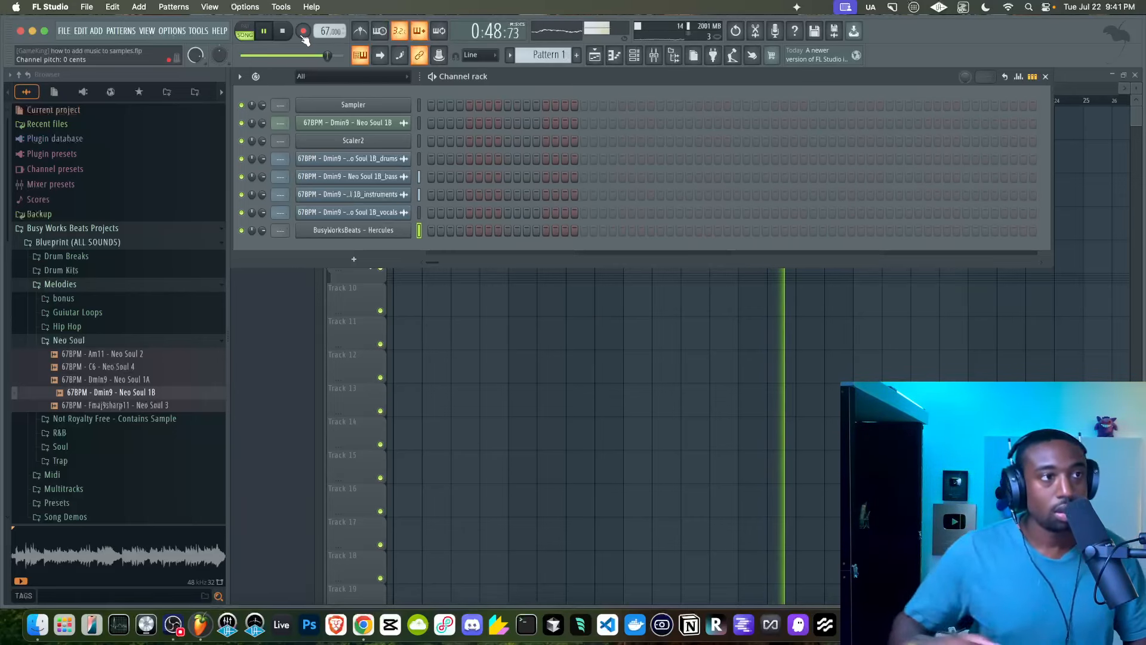
# Inspect the Hercules channel's pitch range in its detailed plugin settings and close the instrument.
pyautogui.click(344, 230)
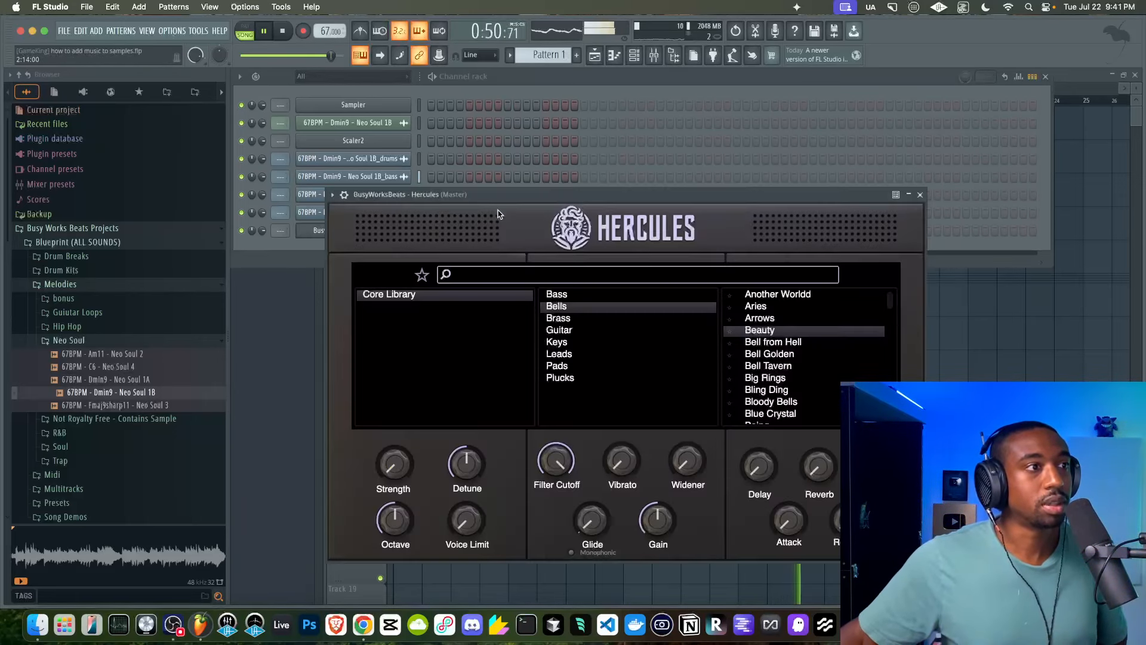
pyautogui.click(344, 195)
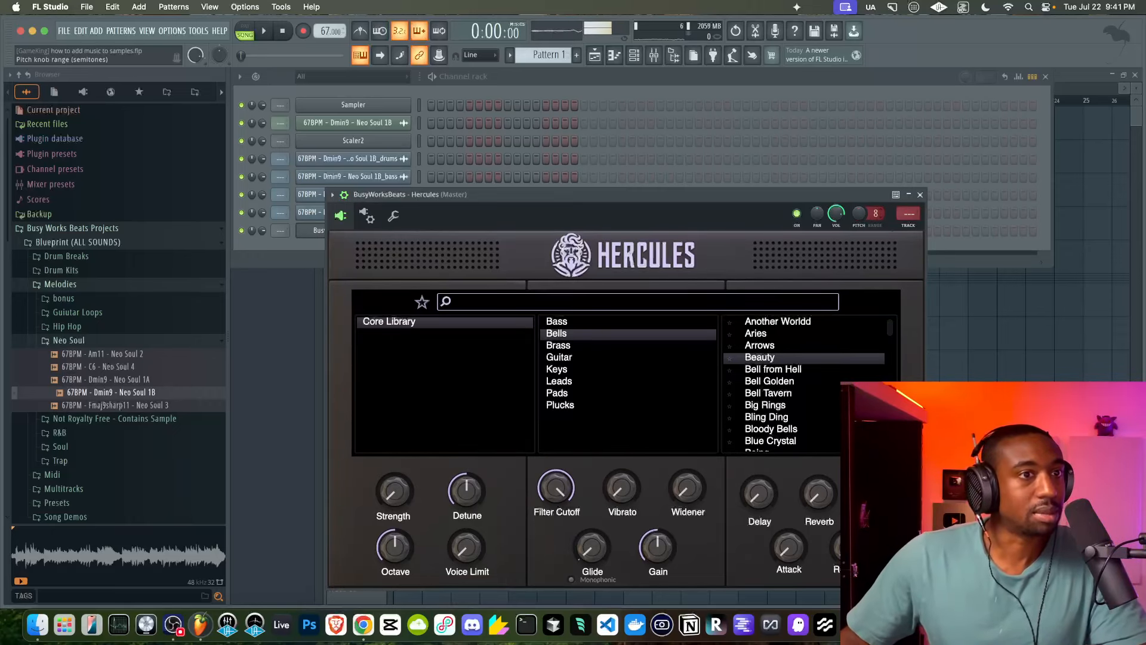
pyautogui.click(921, 195)
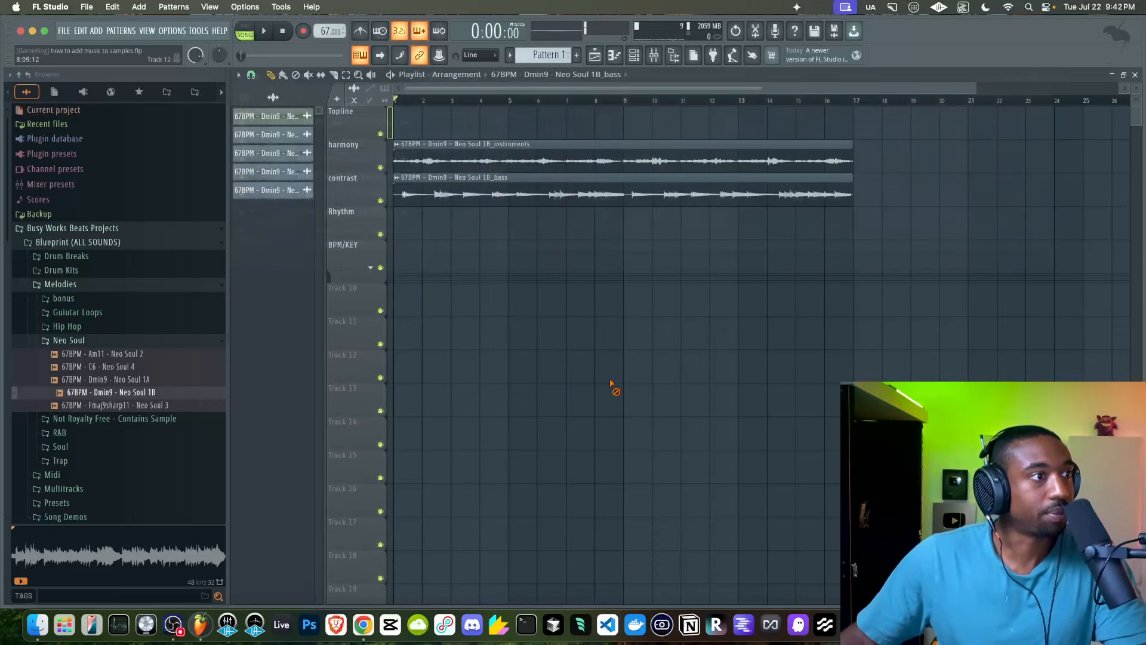
# Arm recording and record an eight-bar Hercules melody over the stems as Pattern 1 on the Topline track.
pyautogui.press('space')
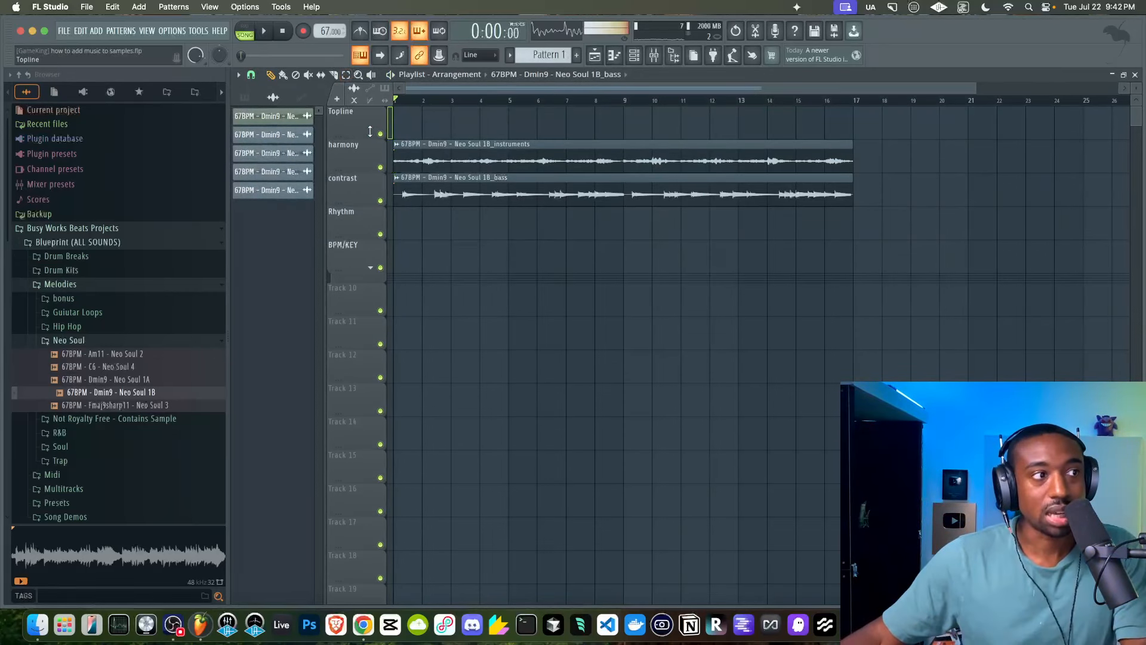
pyautogui.click(634, 56)
pyautogui.press('space')
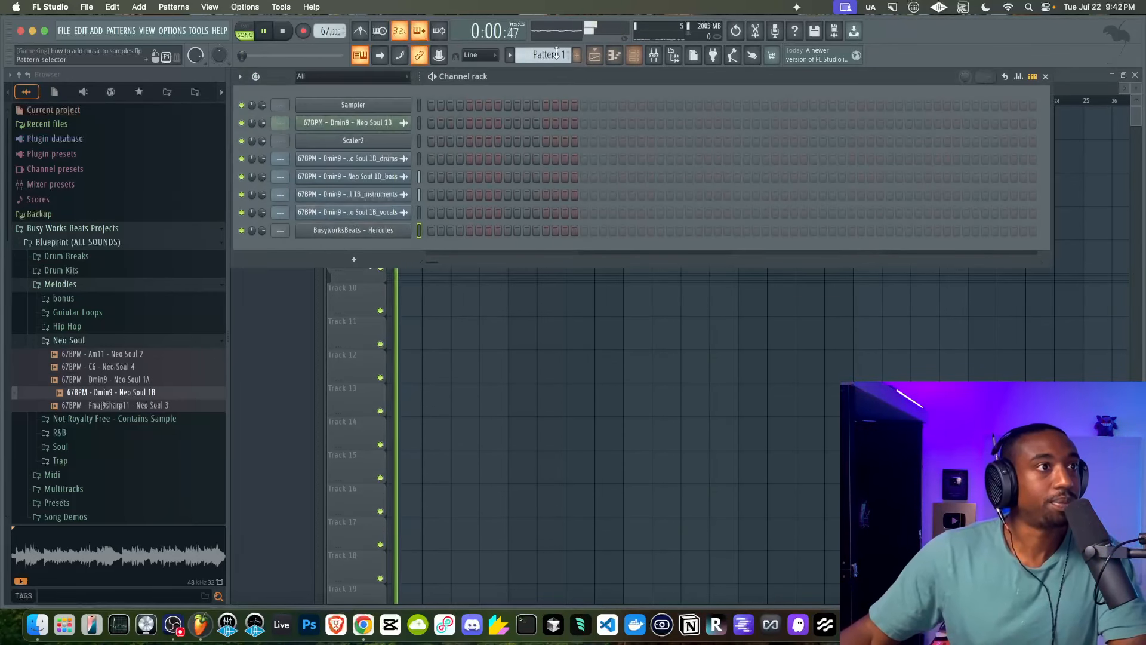
pyautogui.click(303, 30)
pyautogui.press('F6')
pyautogui.press('space')
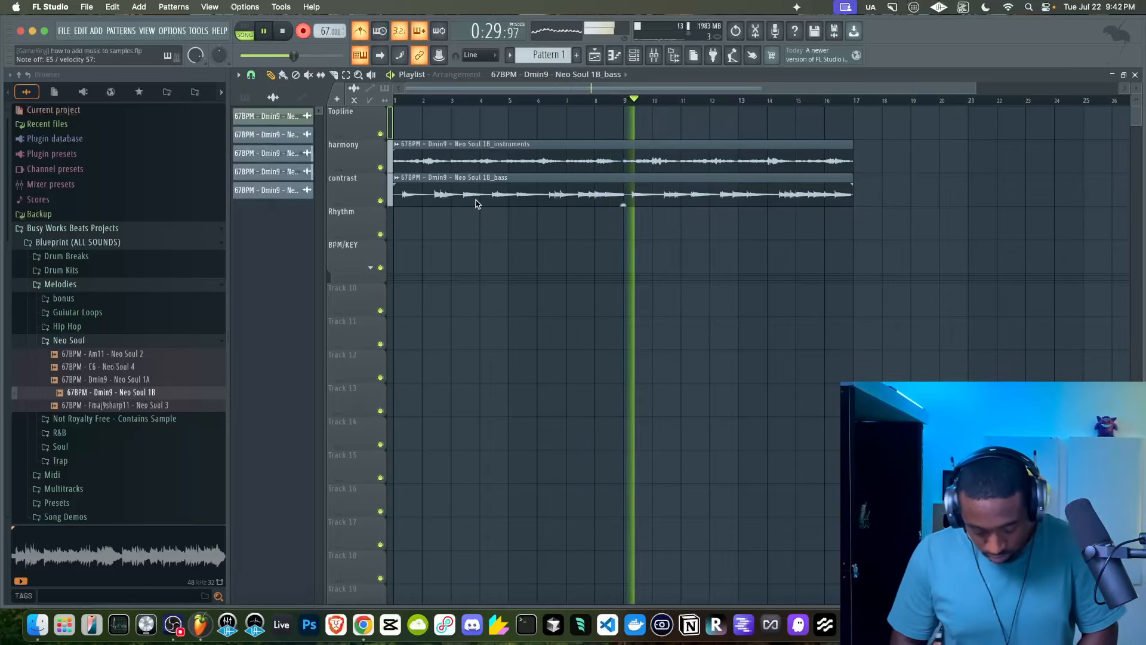
pyautogui.press('space')
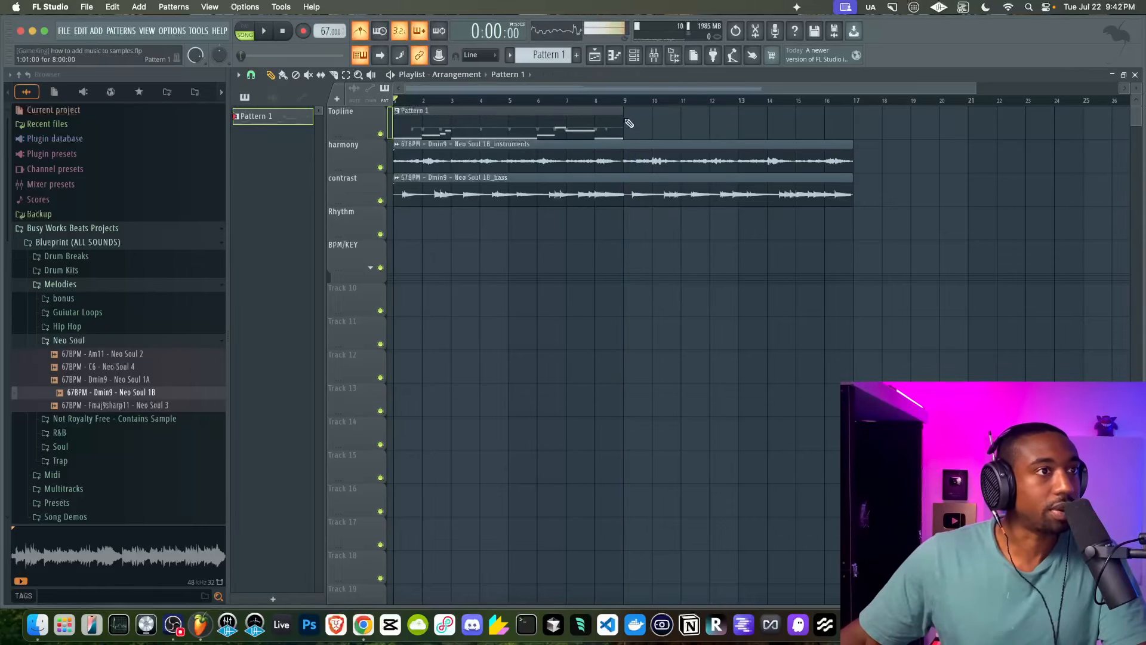
# Route the Hercules channel to mixer track 1 and show that track in the mixer.
pyautogui.click(635, 54)
pyautogui.press('super+l')
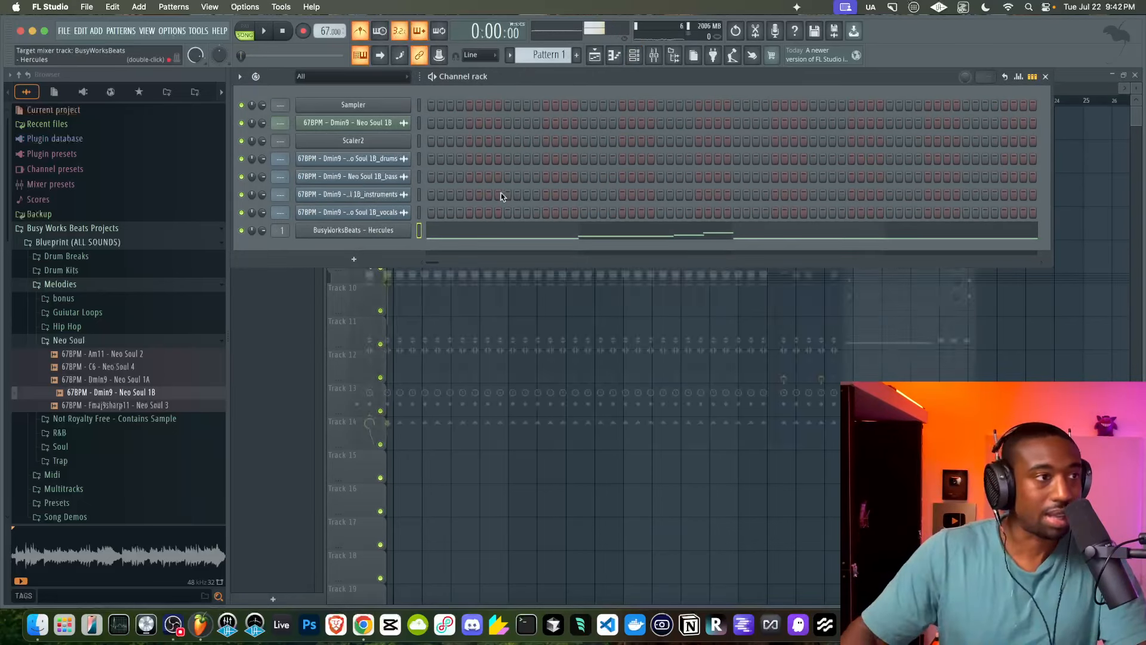
pyautogui.click(886, 343)
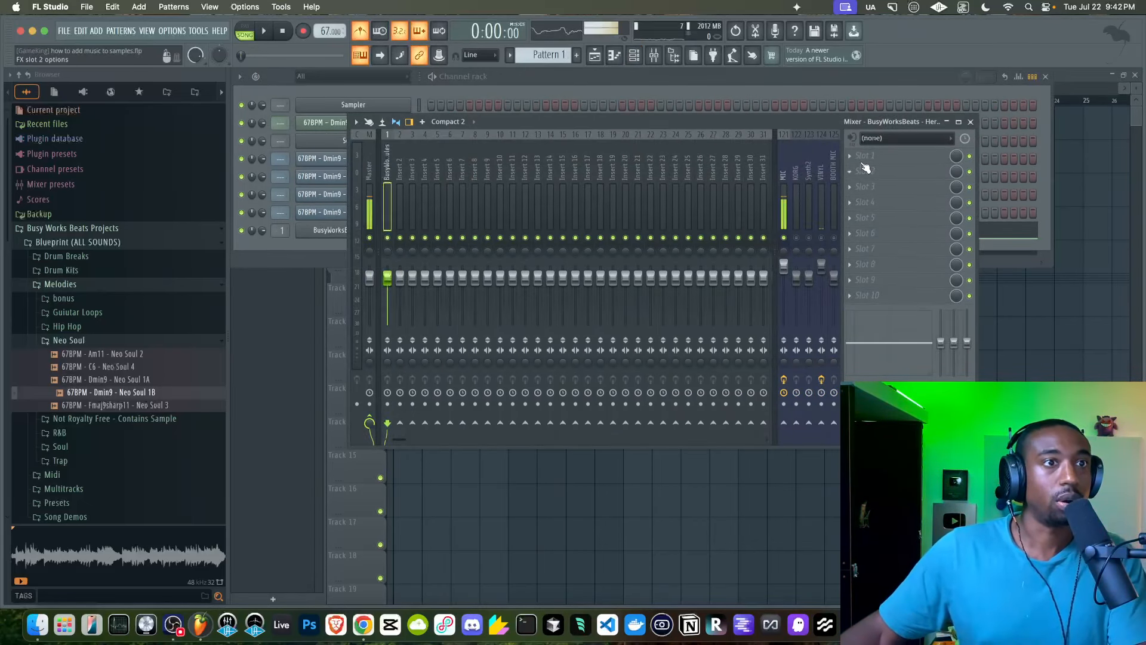
# Load kHs Pitch Shifter into the first effect slot of the Hercules mixer track and hide the browser.
pyautogui.click(864, 170)
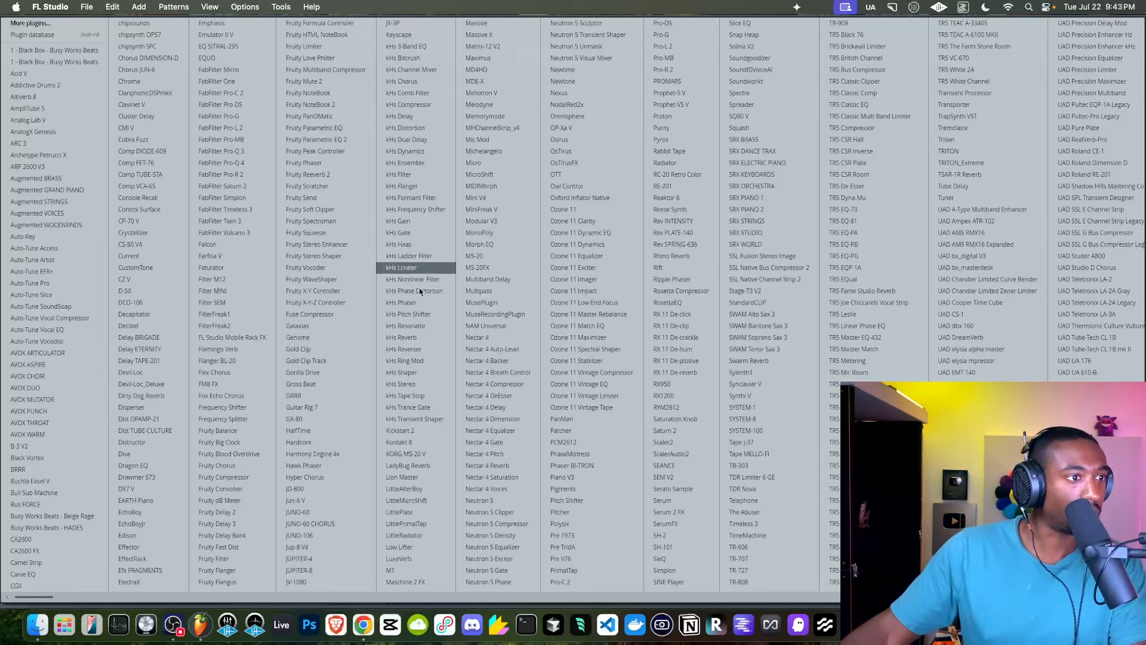
pyautogui.click(421, 316)
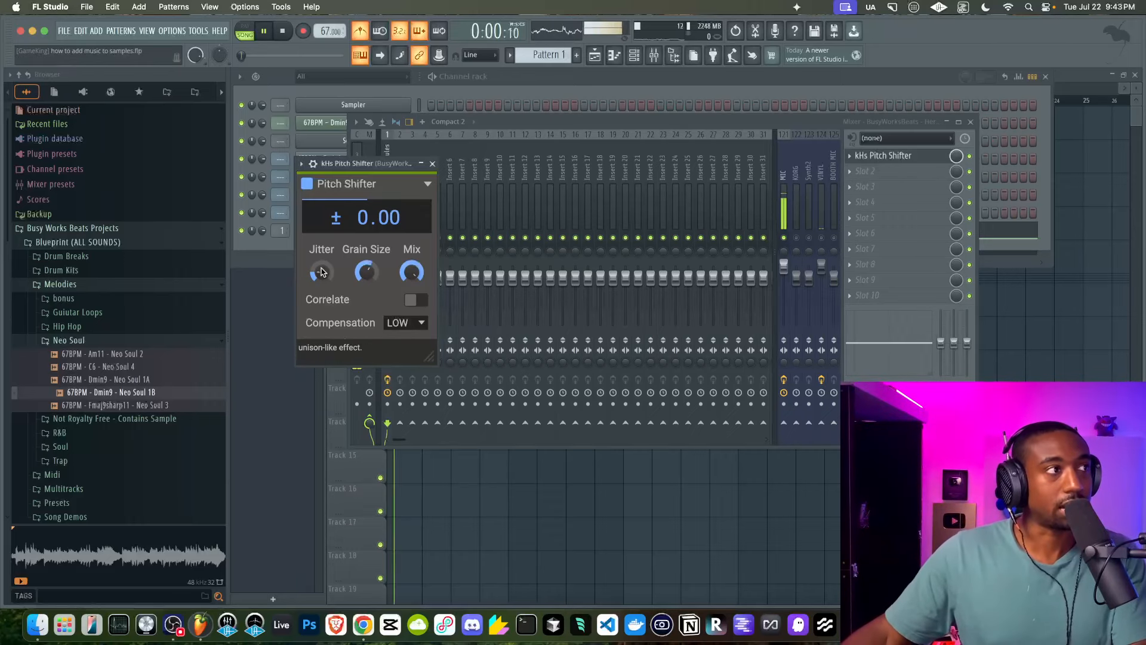
pyautogui.click(671, 60)
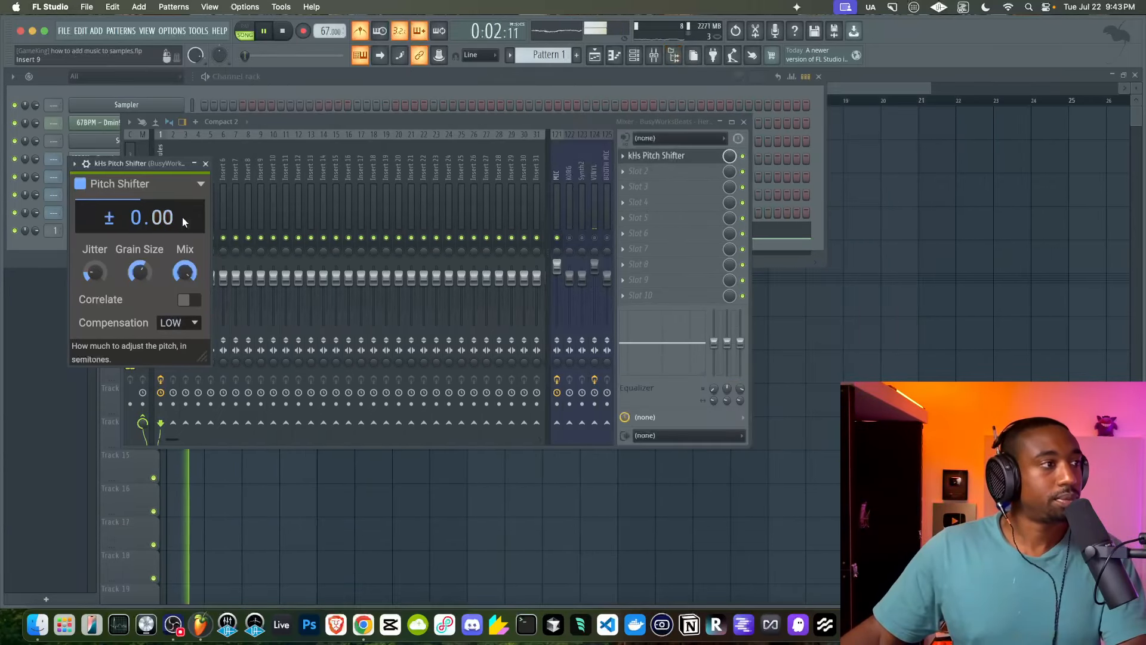
# Set the Hercules Pitch Shifter's grain size to 67.9 ms and close the plugin, mixer and channel rack.
pyautogui.moveTo(144, 268); pyautogui.dragTo(143, 235)
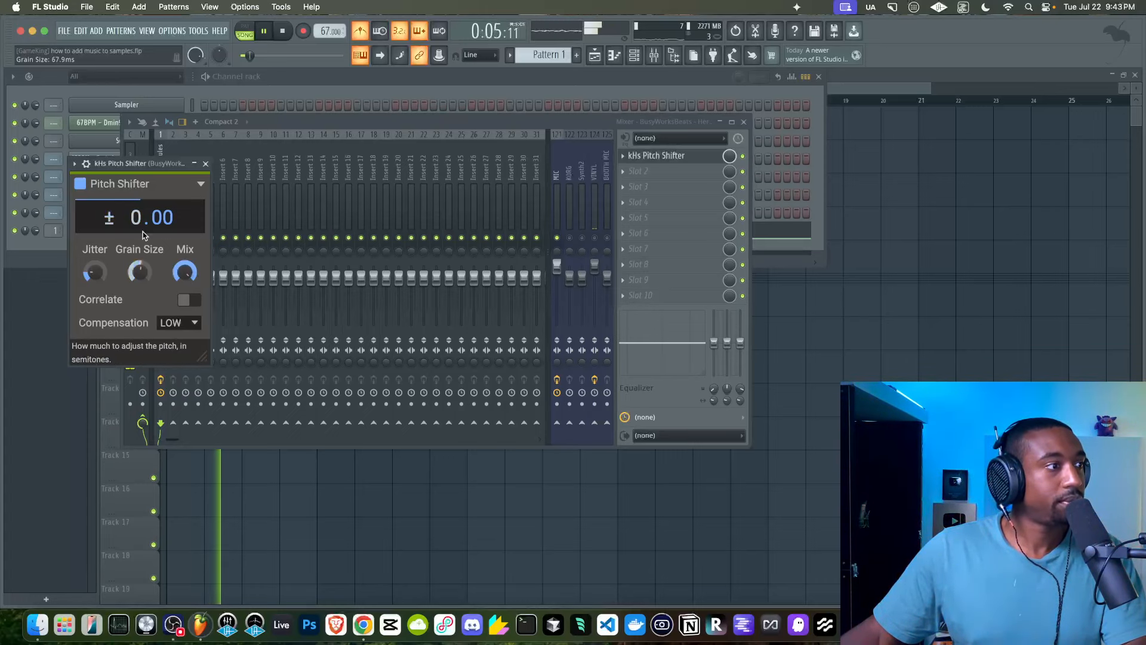
pyautogui.click(205, 163)
pyautogui.click(361, 89)
pyautogui.click(824, 322)
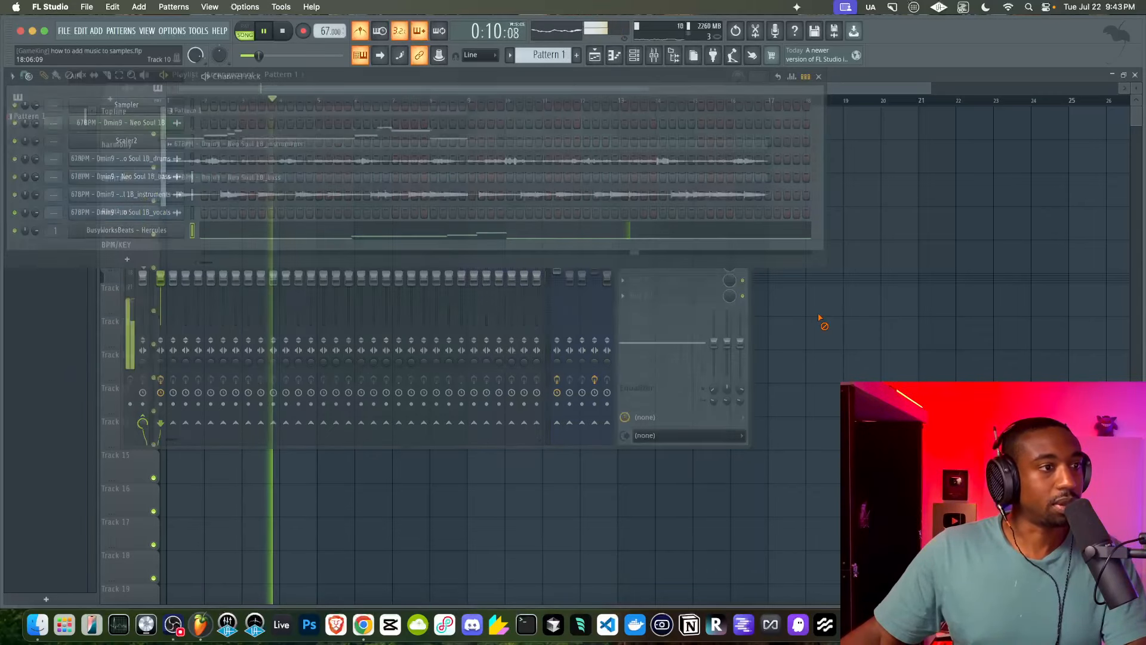
# Route the instruments stem to mixer track 2 and load Fruity Parametric EQ 2 into its first effect slot.
pyautogui.doubleClick(288, 168)
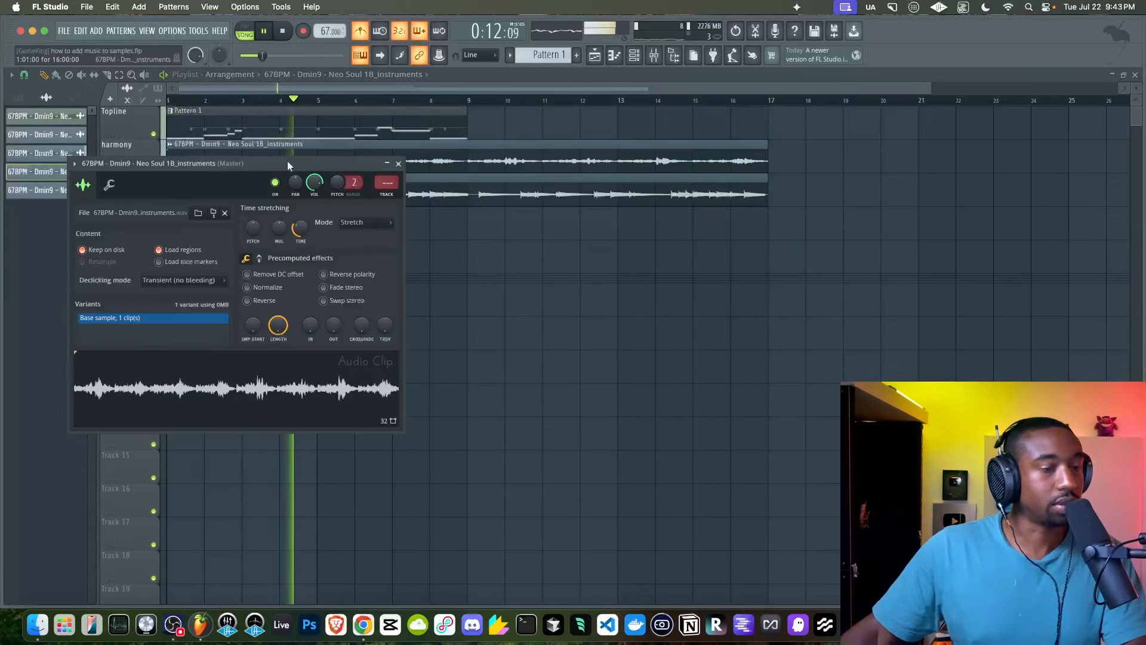
pyautogui.press('F9')
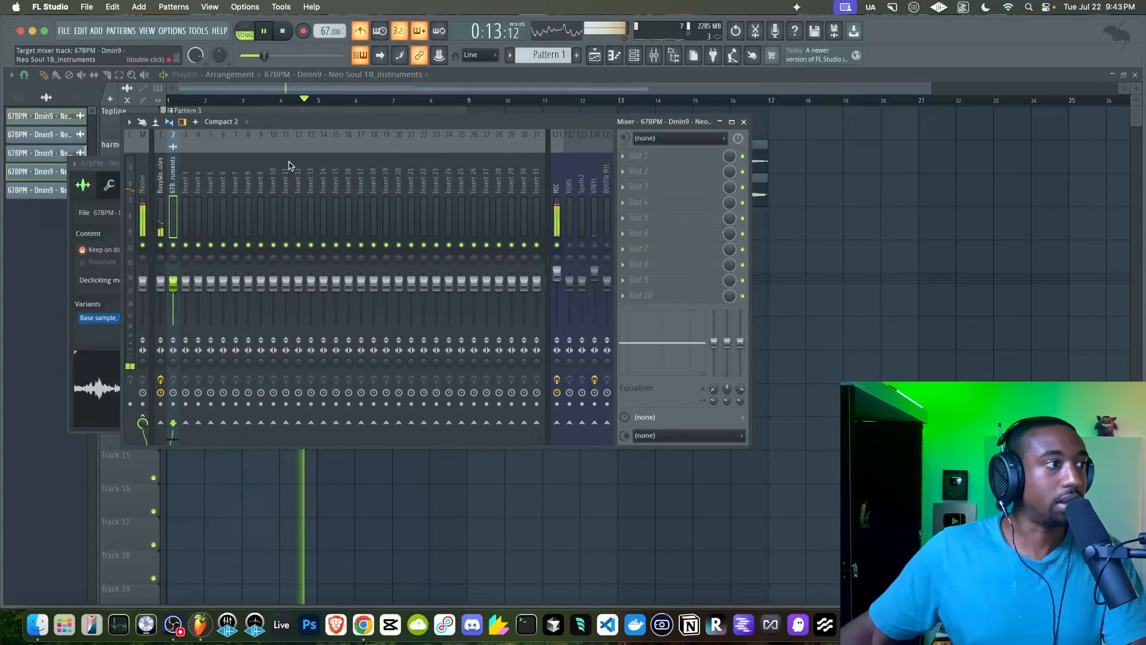
pyautogui.click(634, 164)
pyautogui.click(291, 138)
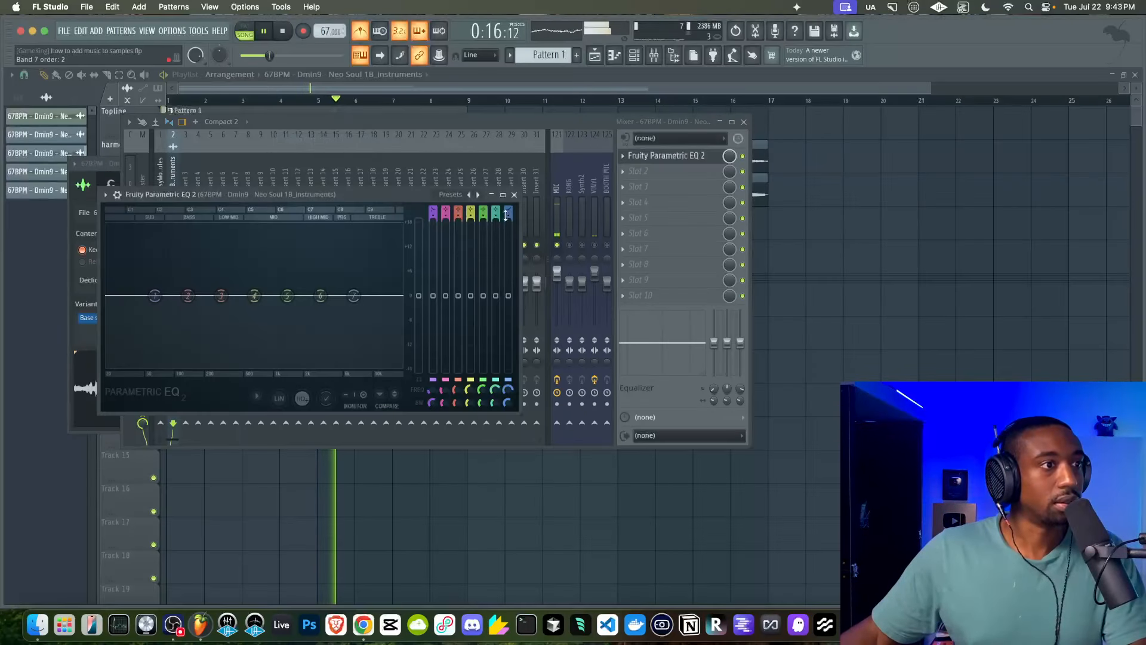
# Turn EQ band 7 on the instruments track into a low-pass at about 800 Hz and return to the playlist.
pyautogui.moveTo(508, 212); pyautogui.dragTo(514, 333)
pyautogui.press('space')
pyautogui.press('space')
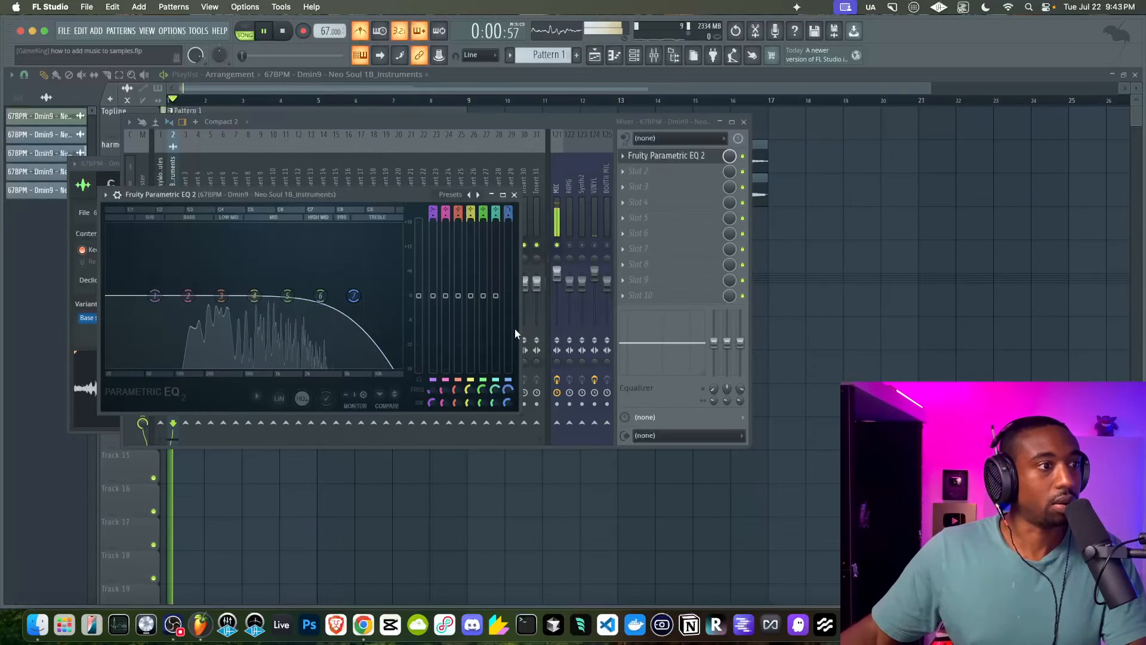
pyautogui.moveTo(508, 388); pyautogui.dragTo(509, 432)
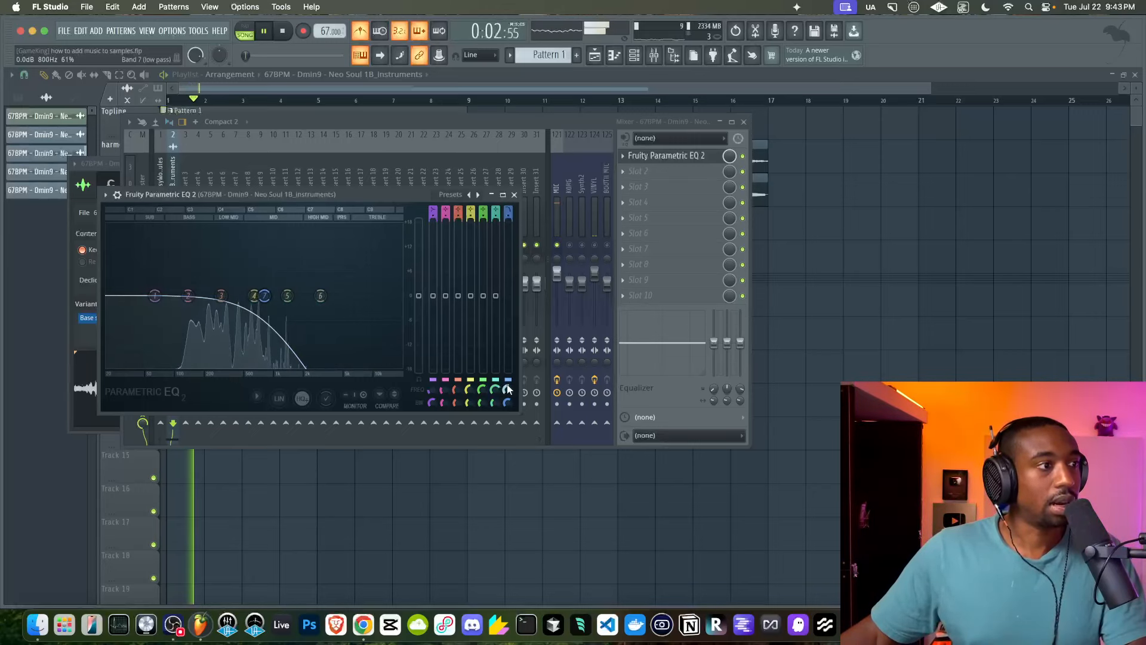
pyautogui.click(515, 192)
pyautogui.press('F9')
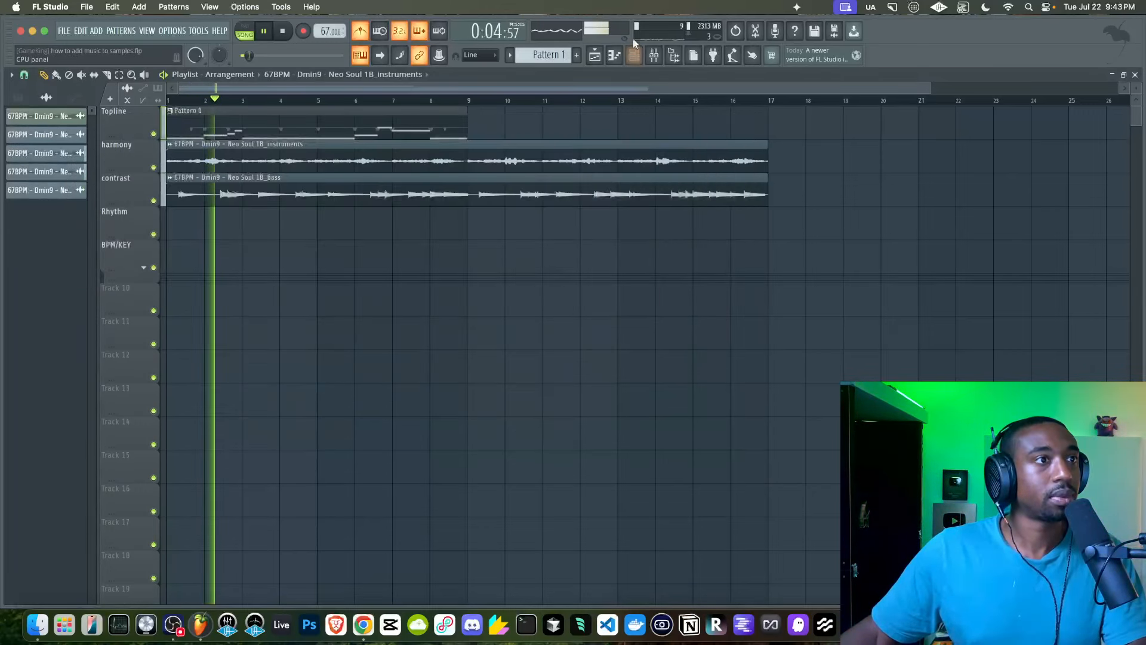
# Duplicate the Topline's Pattern 1 clip to start at bar 9 and lower the Hercules channel's volume.
pyautogui.hotkey('ctrl', 'b')
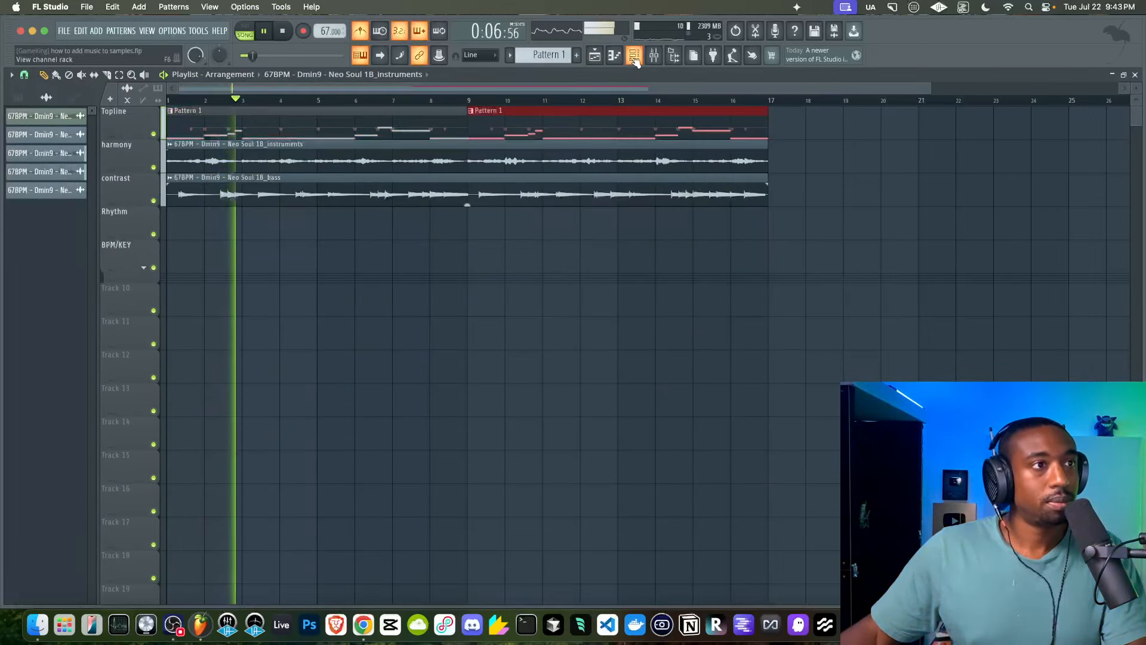
pyautogui.press('F6')
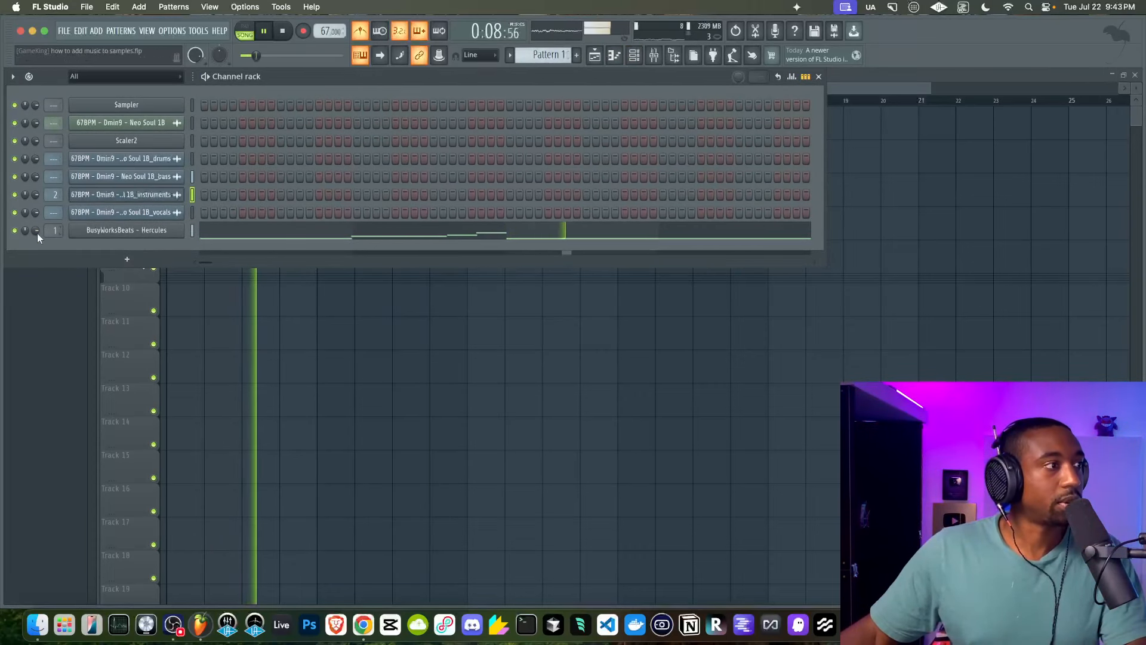
pyautogui.moveTo(36, 232); pyautogui.dragTo(36, 248)
# Transpose all Hercules melody notes up one octave in the piano roll and replay the song from the start.
pyautogui.click(250, 239)
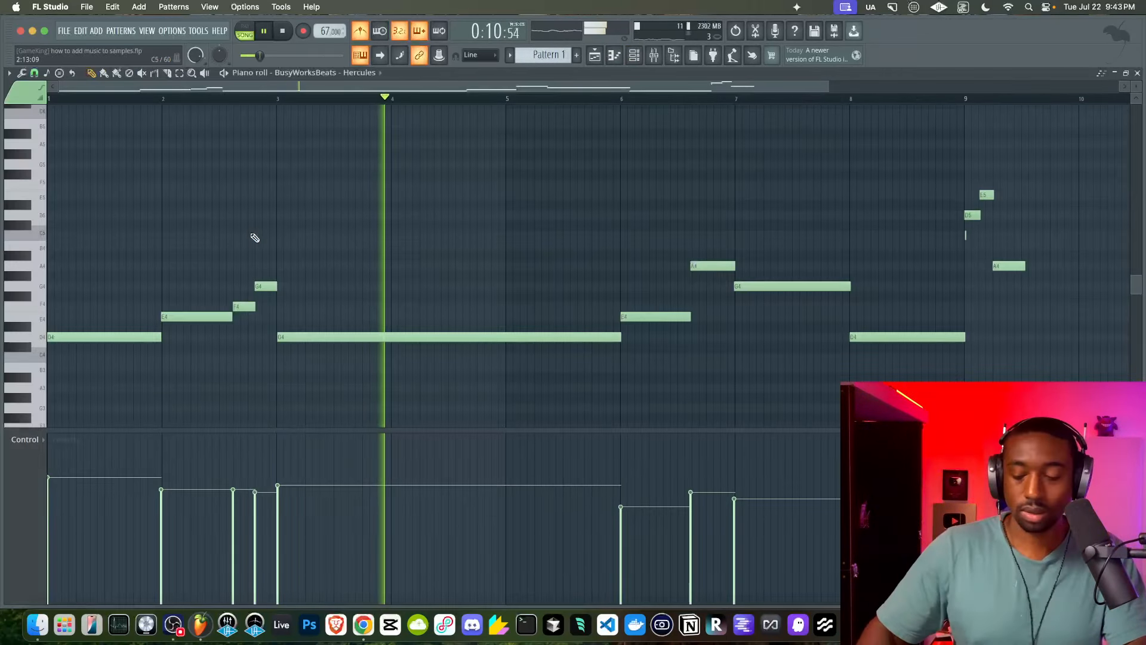
pyautogui.press('space')
pyautogui.press('space')
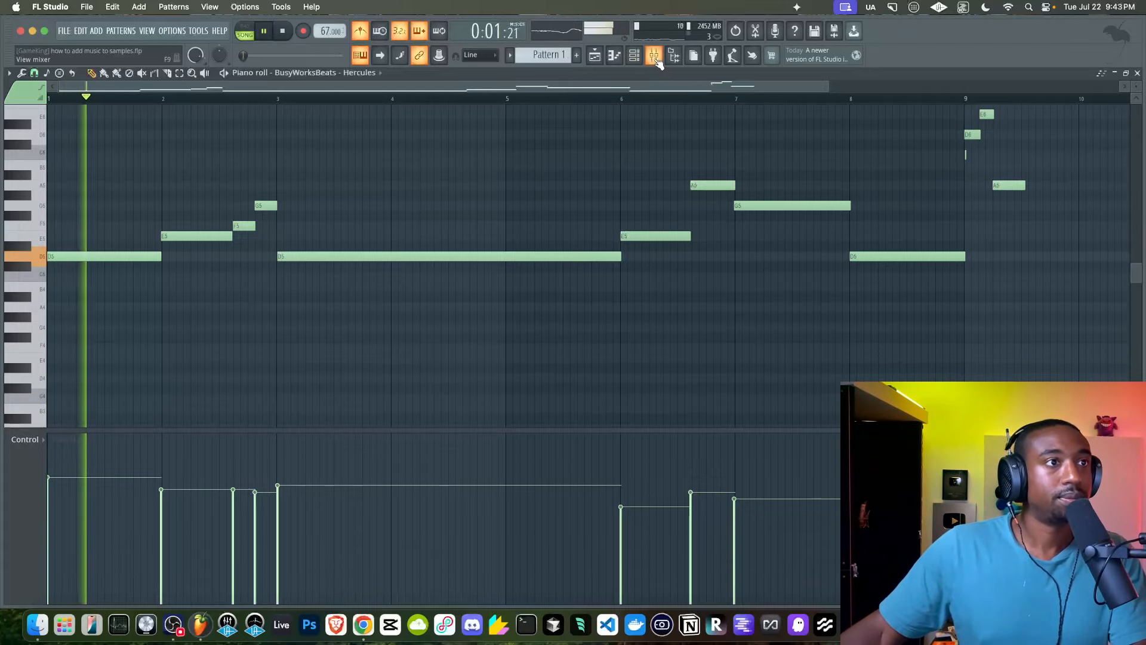
# Load Rev SPRING-636 into the Hercules mixer track's second effect slot and lower that track's fader.
pyautogui.press('F9')
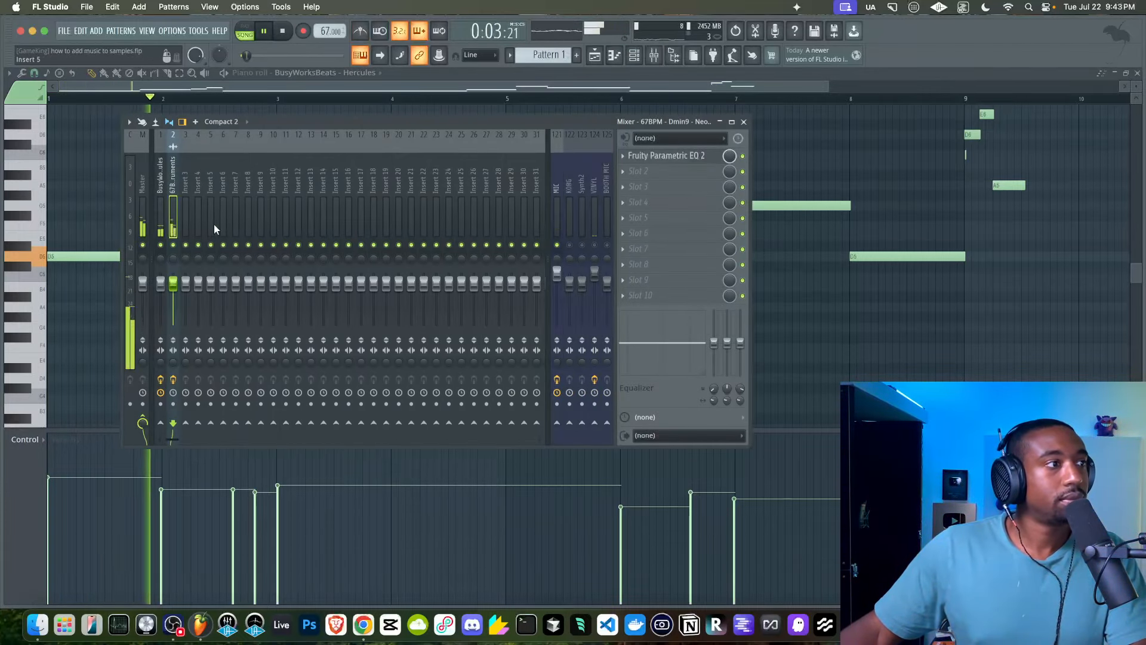
pyautogui.click(643, 173)
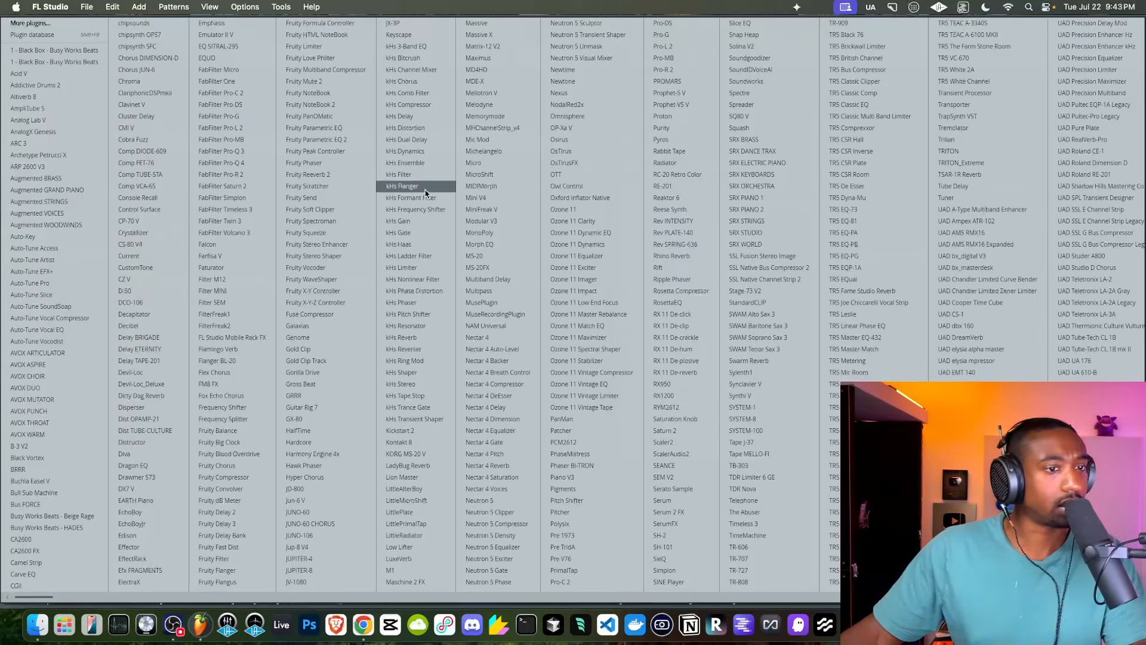
pyautogui.hscroll(3, 547, 255)
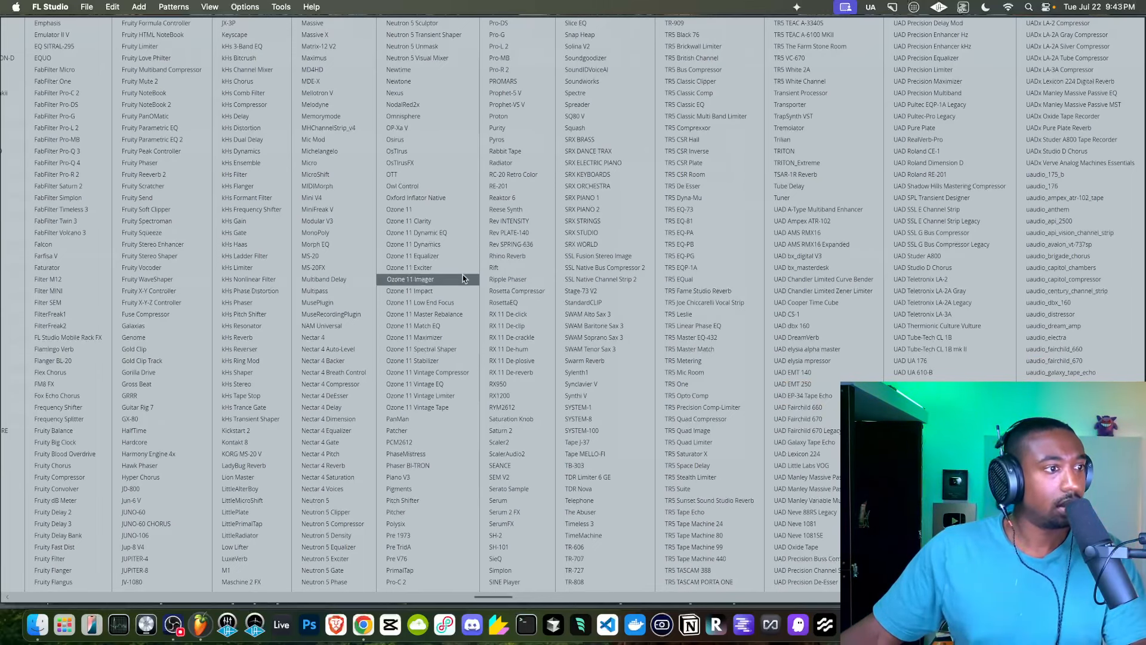
pyautogui.click(512, 244)
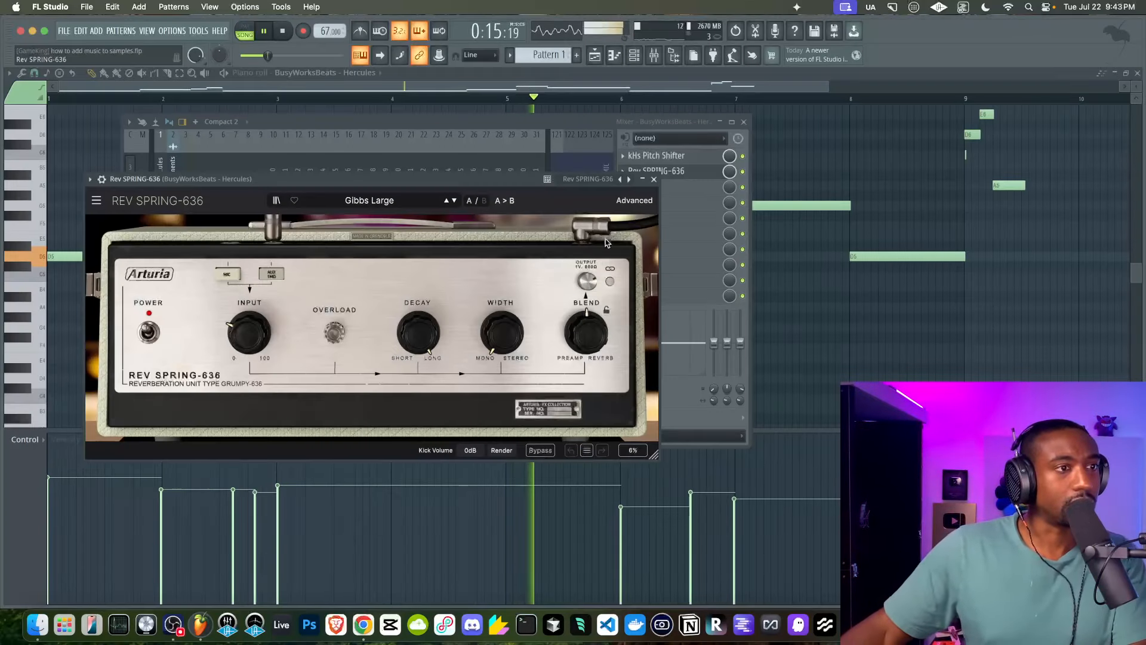
pyautogui.click(654, 179)
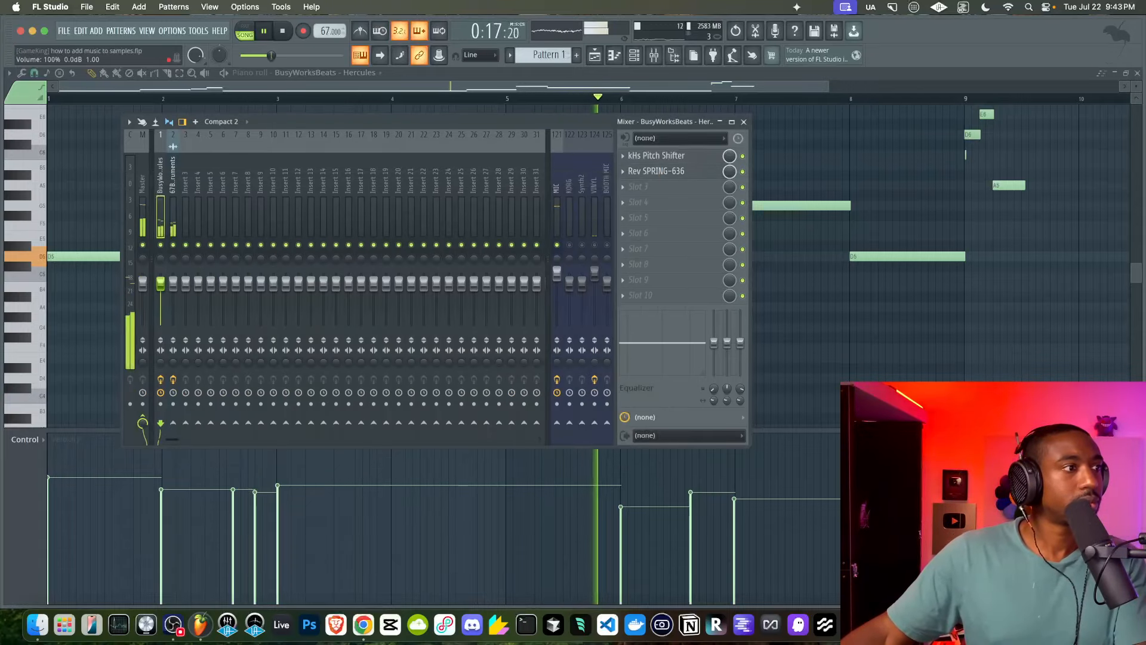
pyautogui.moveTo(160, 280); pyautogui.dragTo(161, 295)
# Load Gross Beat into the third effect slot of the Hercules mixer track with the Momentary preset.
pyautogui.click(617, 187)
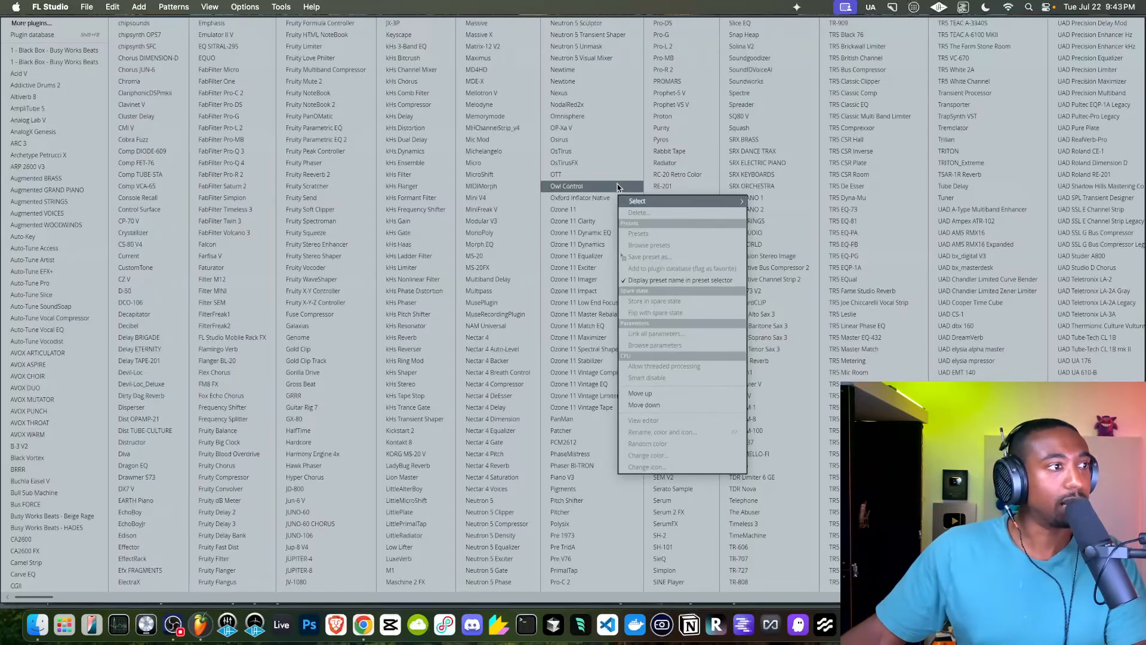
pyautogui.click(312, 385)
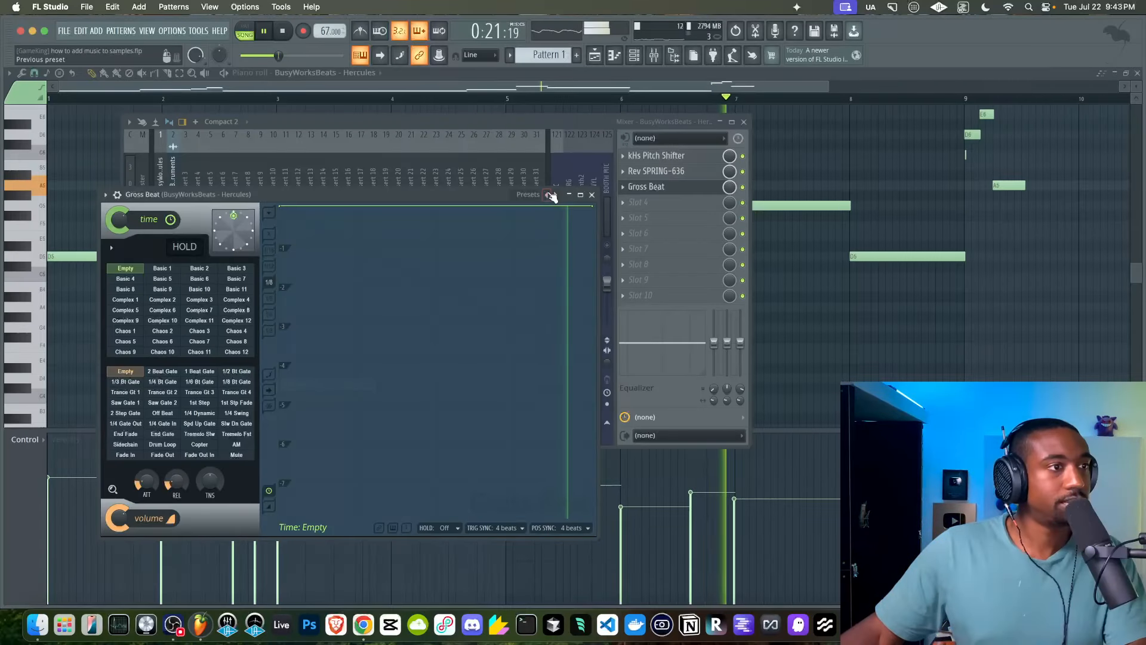
pyautogui.click(535, 194)
pyautogui.click(556, 232)
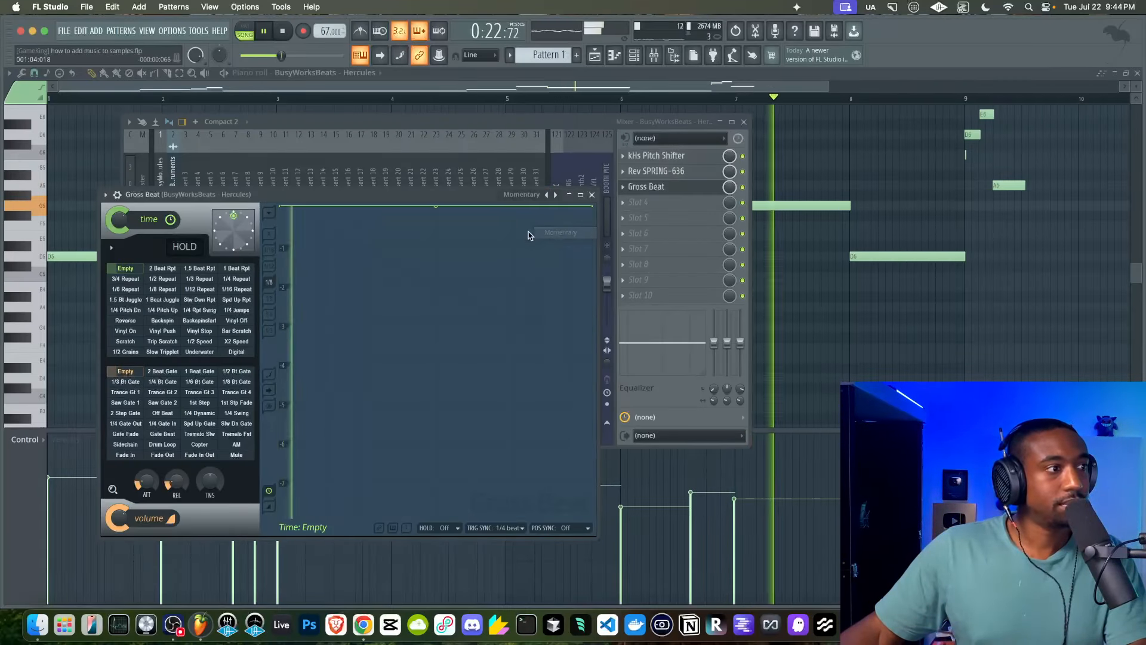
# Set Gross Beat's time effect to 1/2 Speed with trigger sync and position sync at 4 beats, and close it.
pyautogui.click(199, 341)
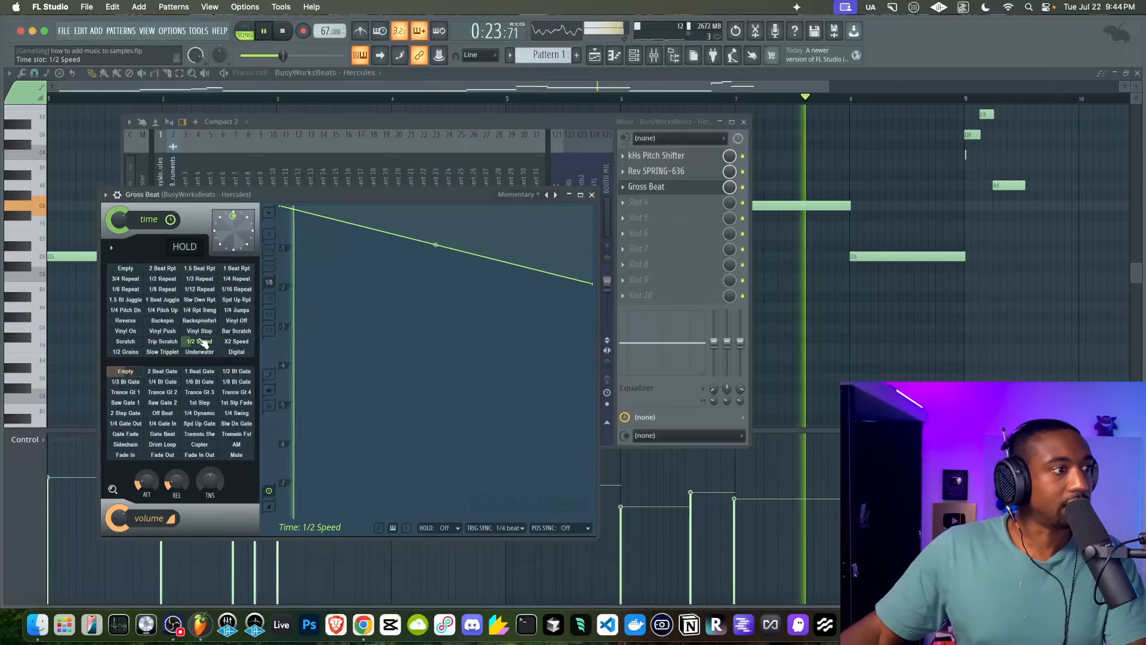
pyautogui.click(514, 528)
pyautogui.click(483, 596)
pyautogui.click(560, 528)
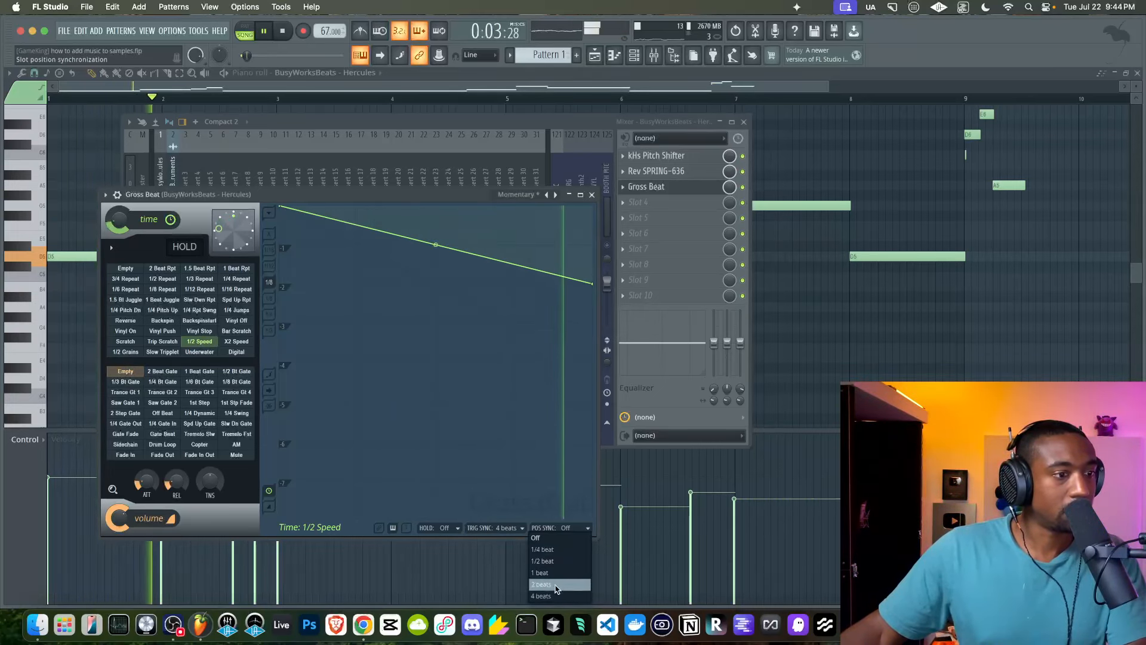
pyautogui.click(543, 595)
pyautogui.click(592, 195)
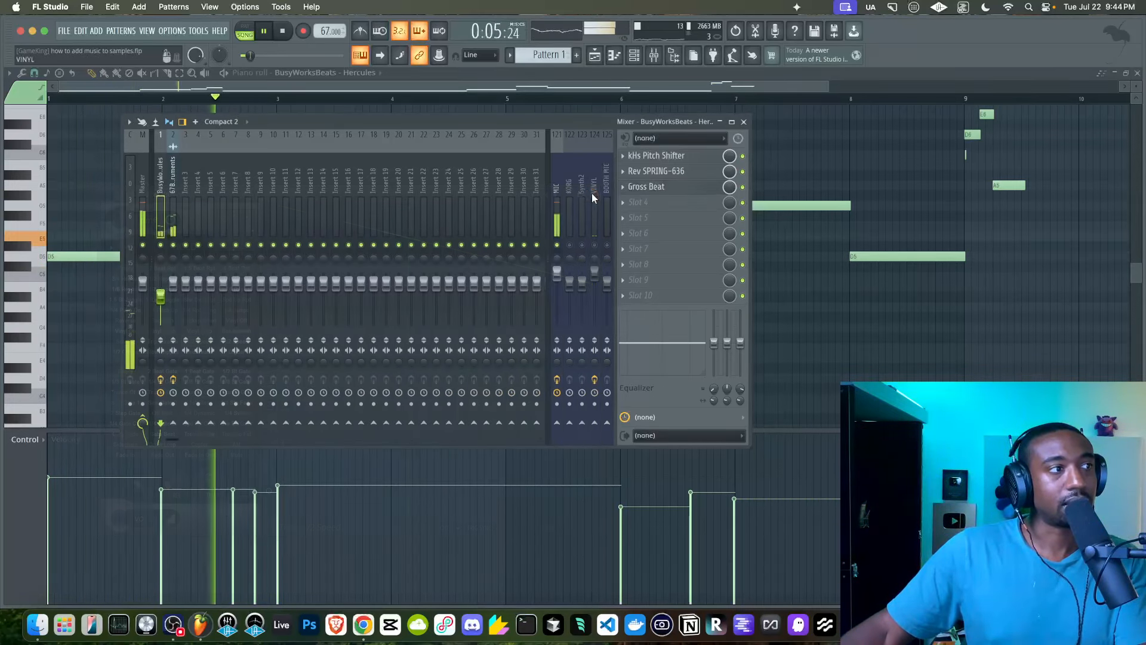
# Return to the playlist and readjust the Hercules mixer track's fader to slightly below the other tracks.
pyautogui.click(743, 121)
pyautogui.click(1137, 73)
pyautogui.press('F6')
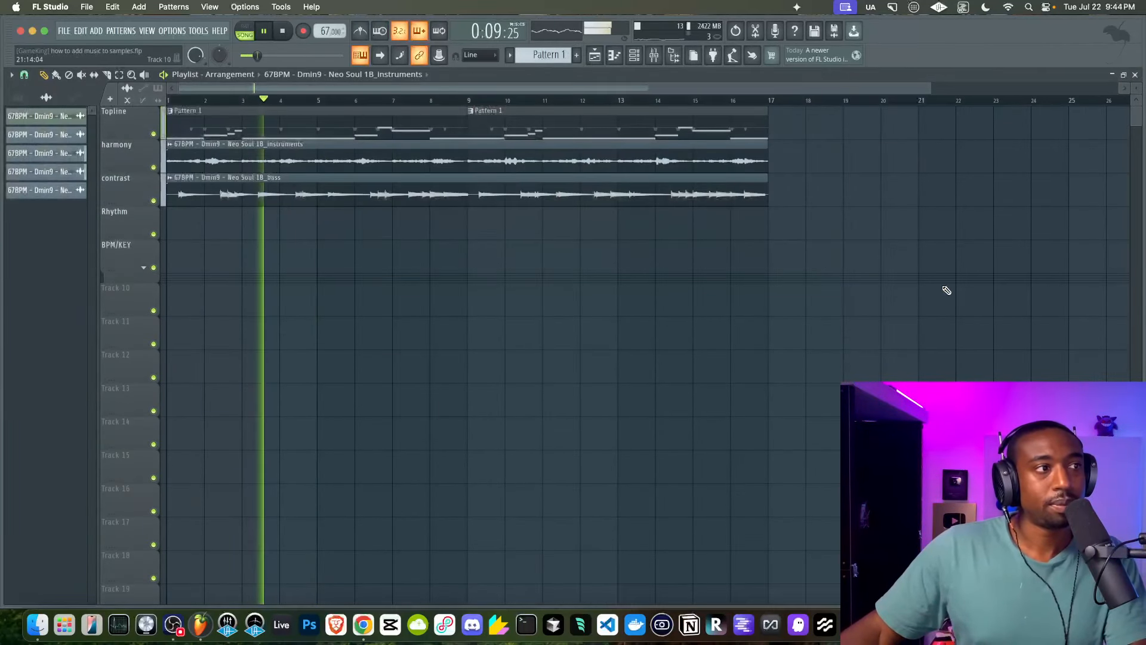
pyautogui.click(654, 56)
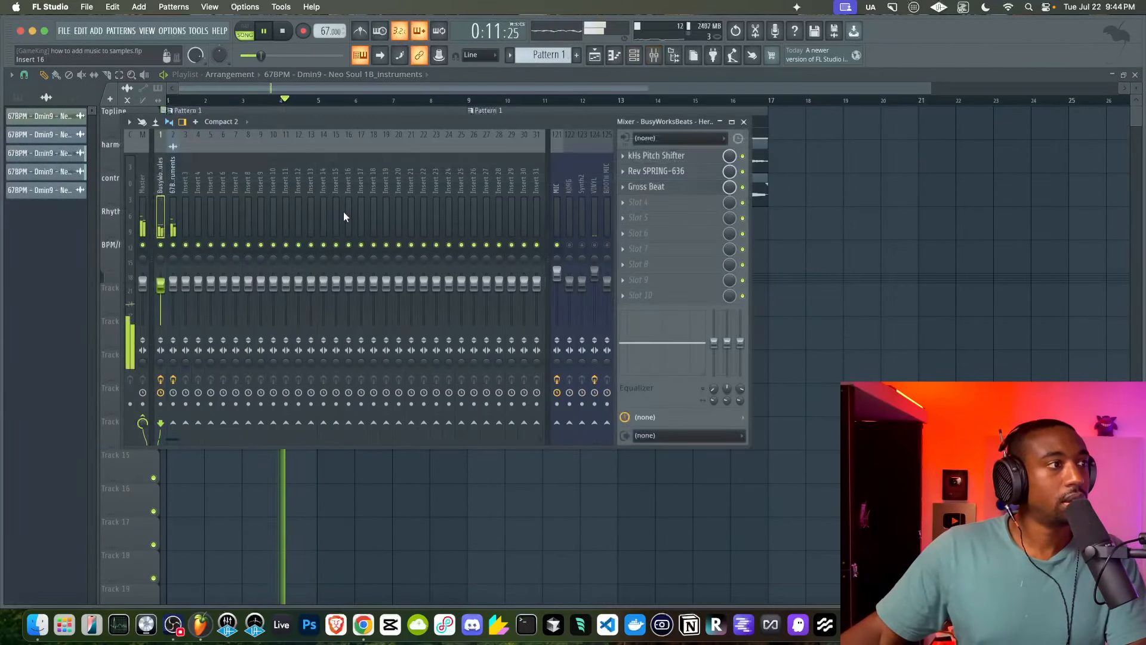
pyautogui.click(197, 201)
pyautogui.press('F9')
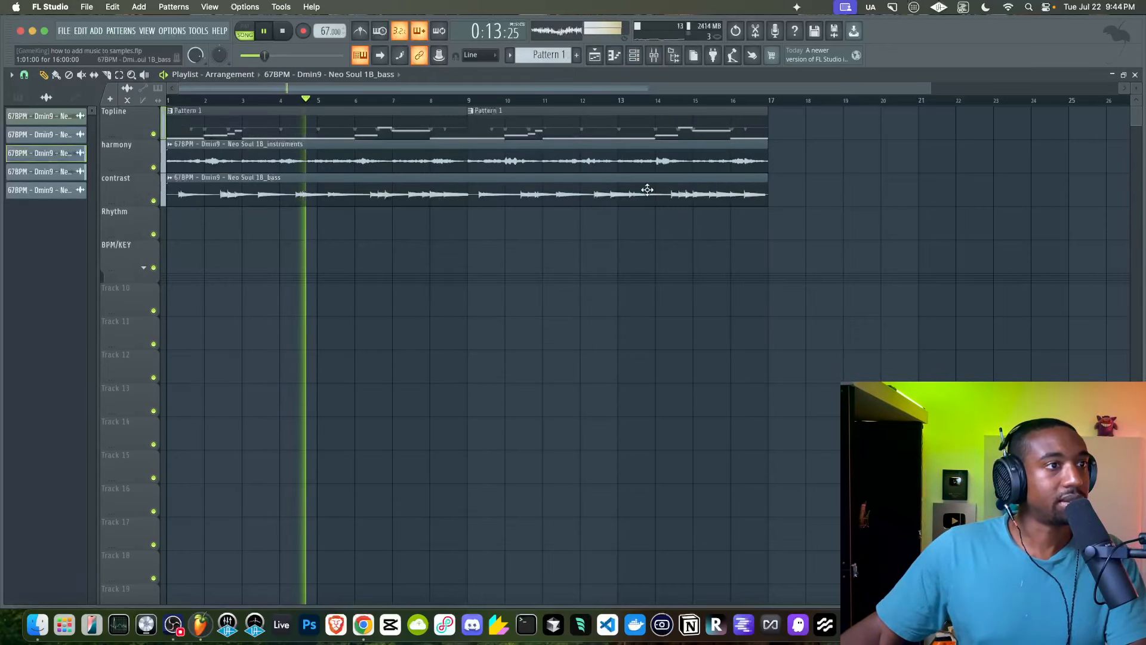
# Route the bass stem to mixer track 3 and load Kickstart 2 at the 1/8 rate into its first effect slot.
pyautogui.doubleClick(647, 189)
pyautogui.press('F9')
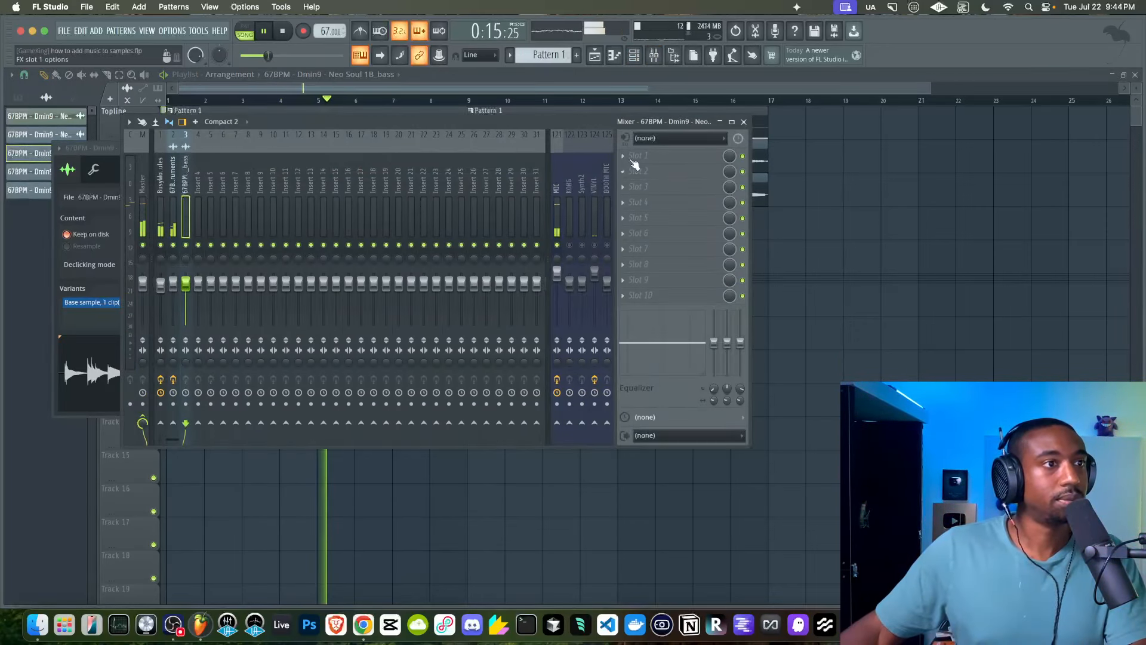
pyautogui.click(634, 164)
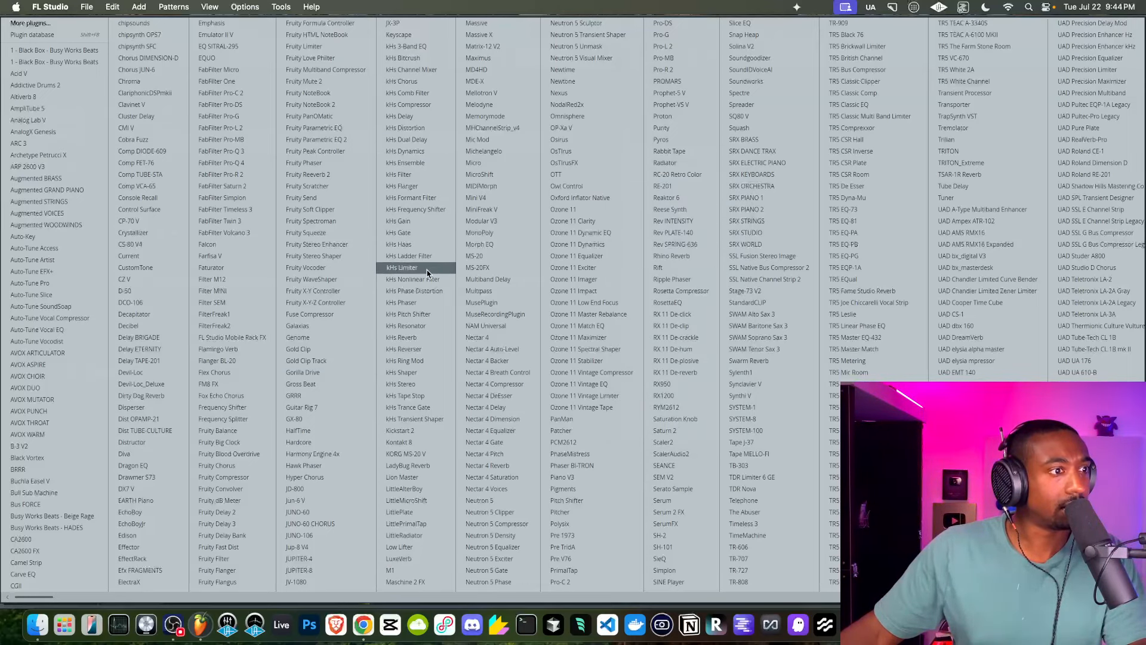
pyautogui.click(418, 432)
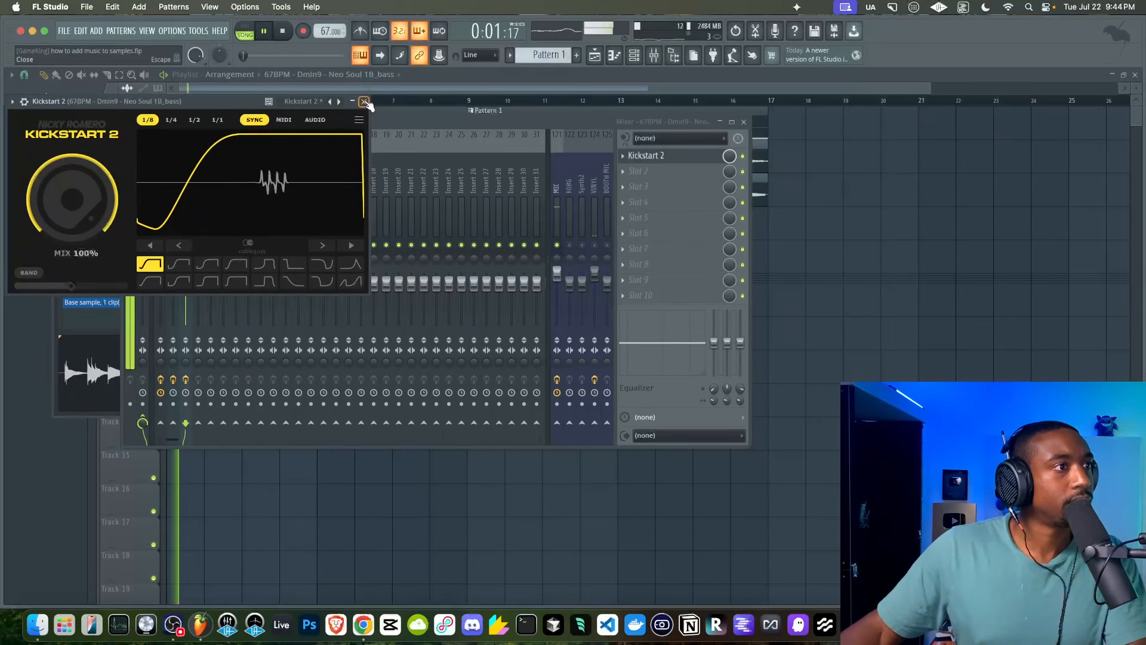
pyautogui.click(558, 245)
pyautogui.click(841, 276)
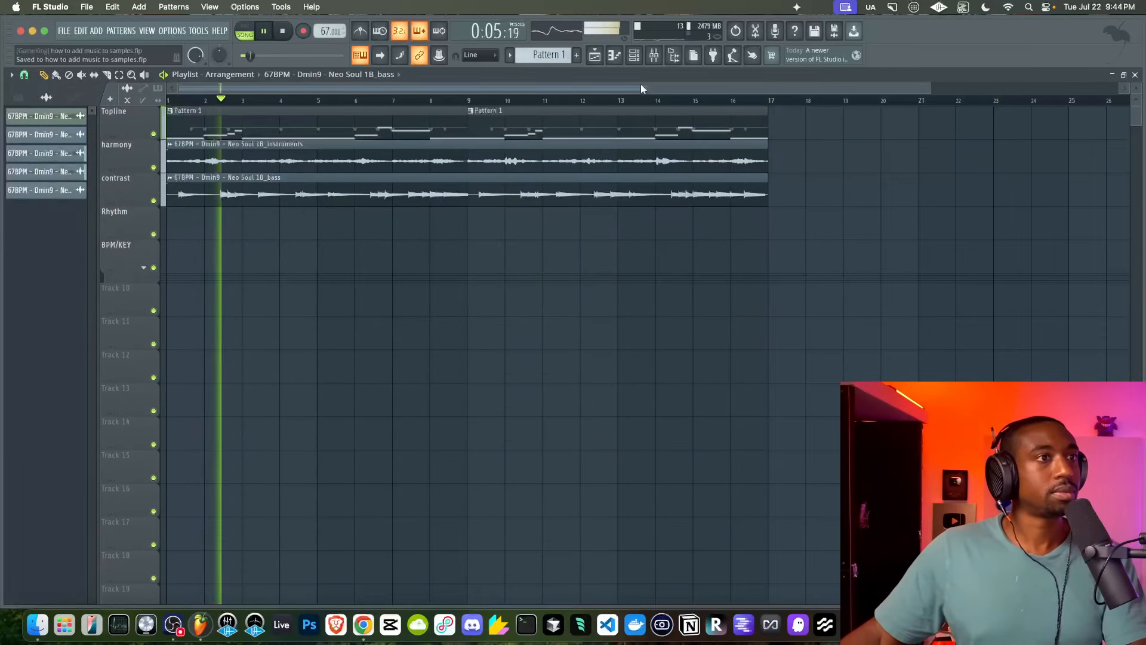
# Load Gross Beat into the second effect slot of the instruments stem's mixer track.
pyautogui.click(634, 55)
pyautogui.click(461, 297)
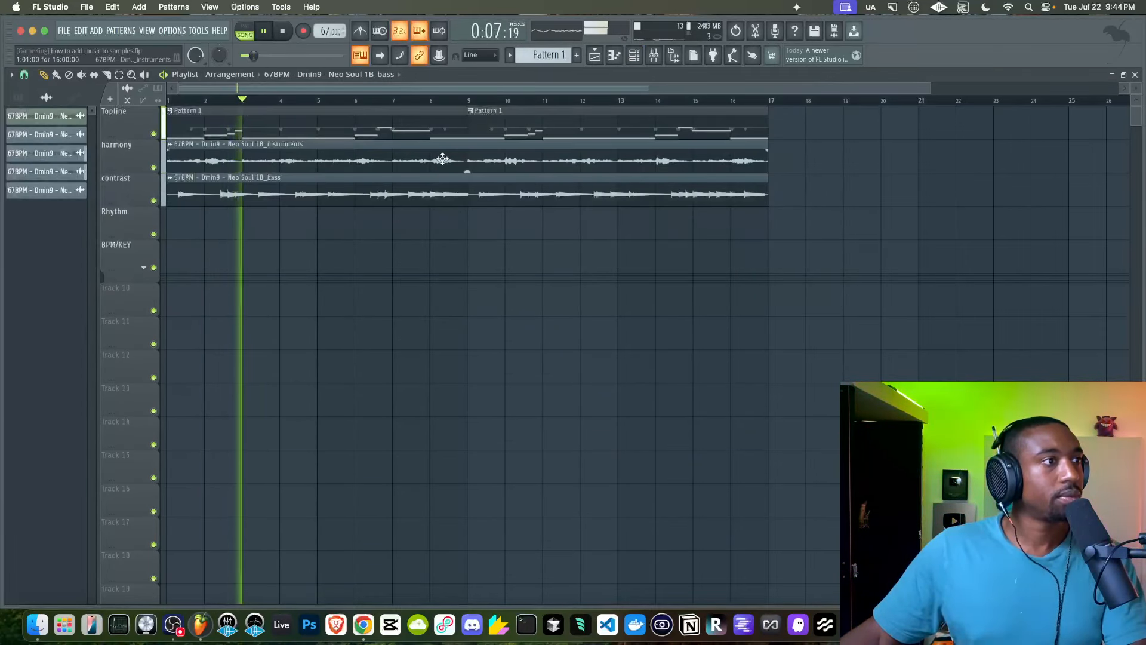
pyautogui.doubleClick(473, 148)
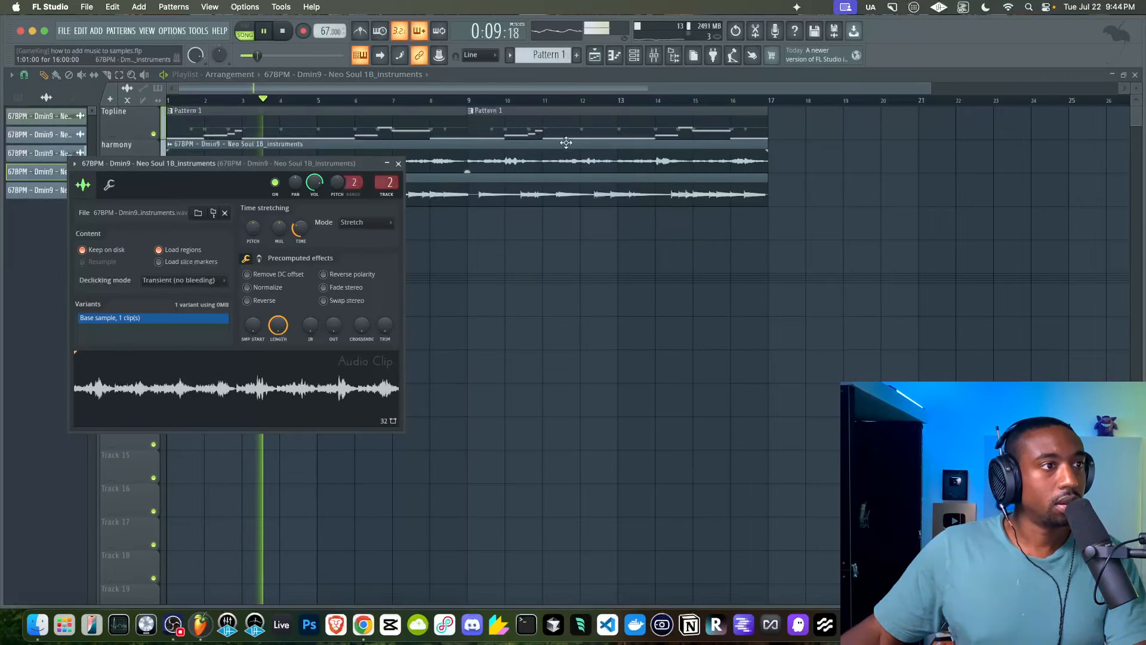
pyautogui.click(653, 55)
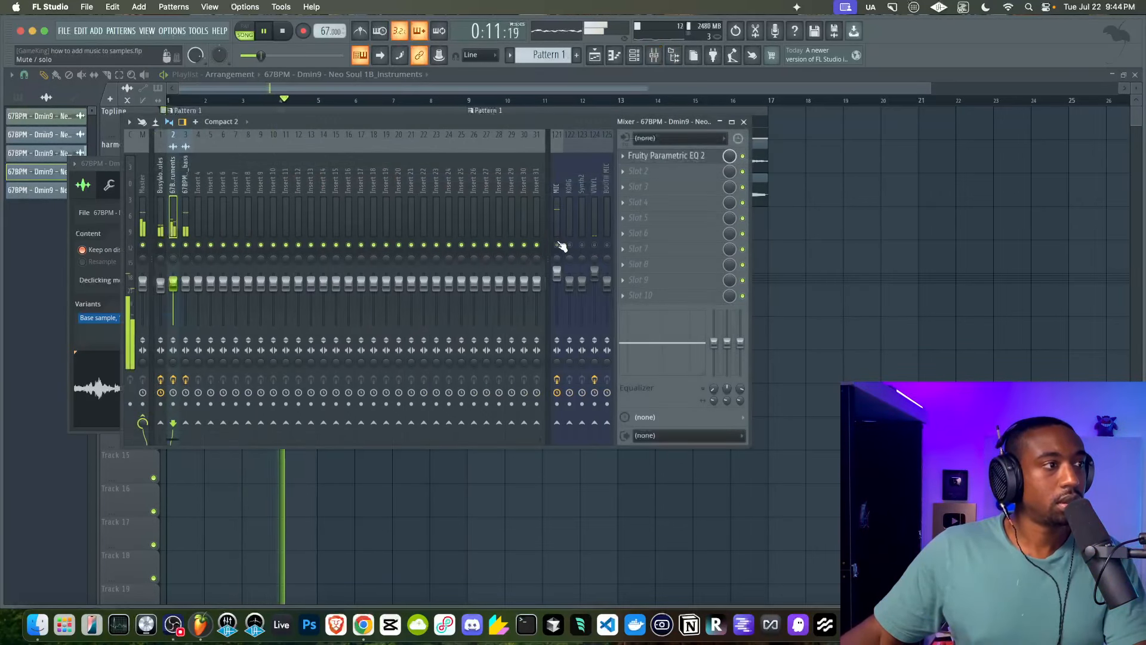
pyautogui.click(685, 173)
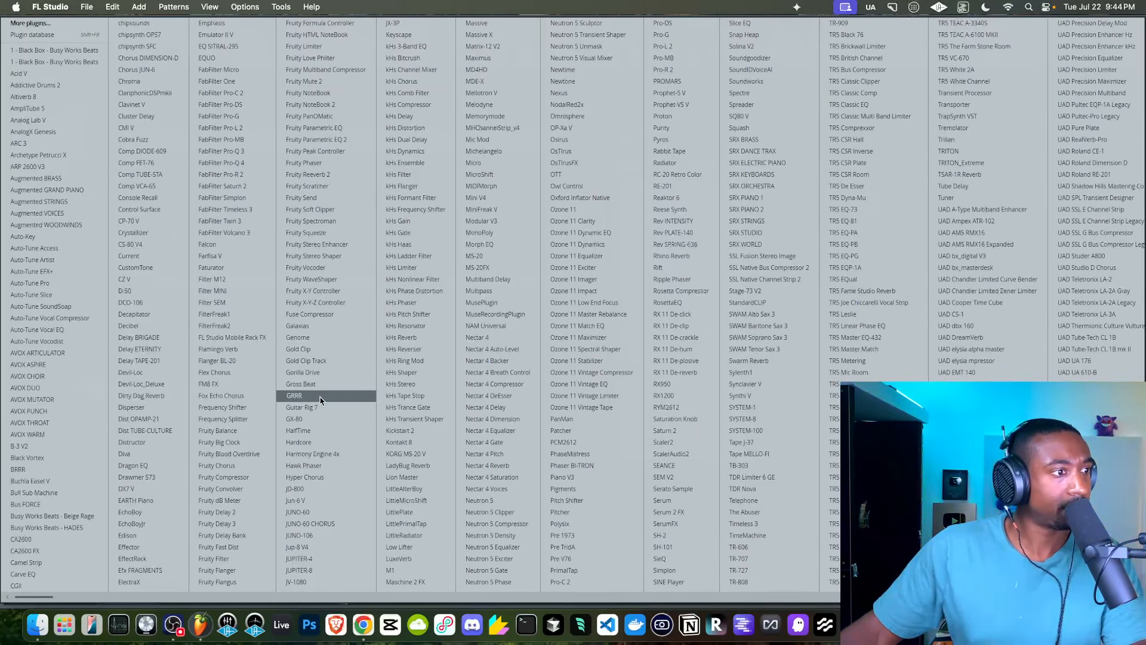
pyautogui.click(321, 386)
pyautogui.click(556, 211)
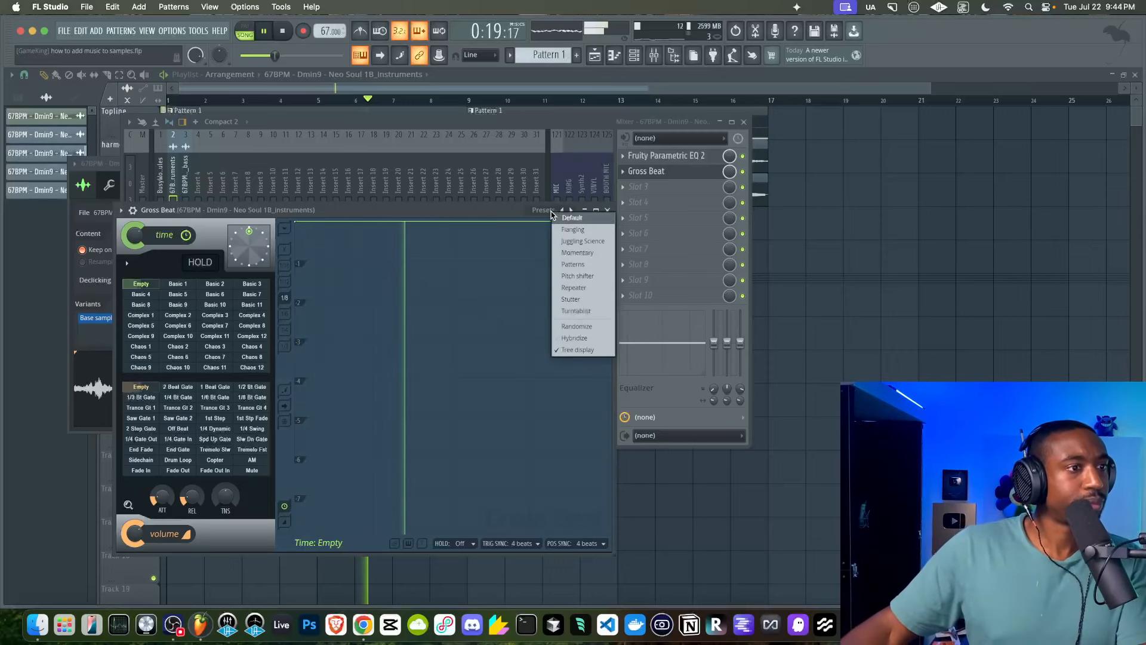
# Set Gross Beat's snap to 1/4 and draw a held dip one grid line deep from beat 2 to beat 3 in the time envelope.
pyautogui.click(283, 325)
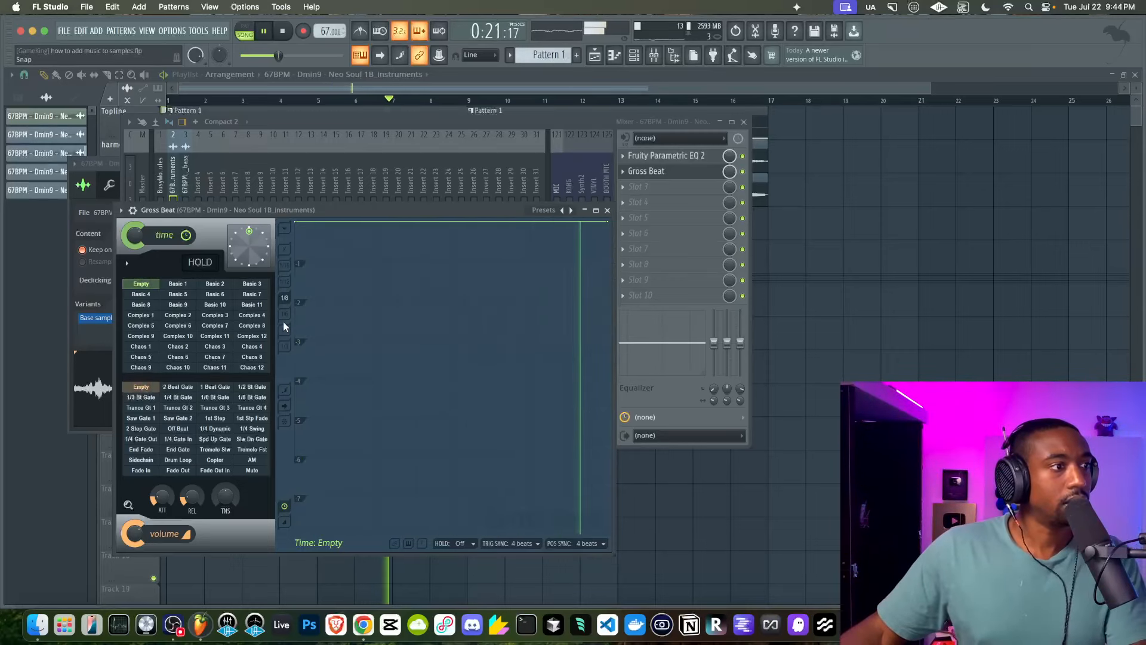
pyautogui.moveTo(374, 248); pyautogui.dragTo(375, 260)
pyautogui.rightClick(434, 222)
pyautogui.moveTo(438, 221); pyautogui.dragTo(450, 221)
pyautogui.rightClick(450, 222)
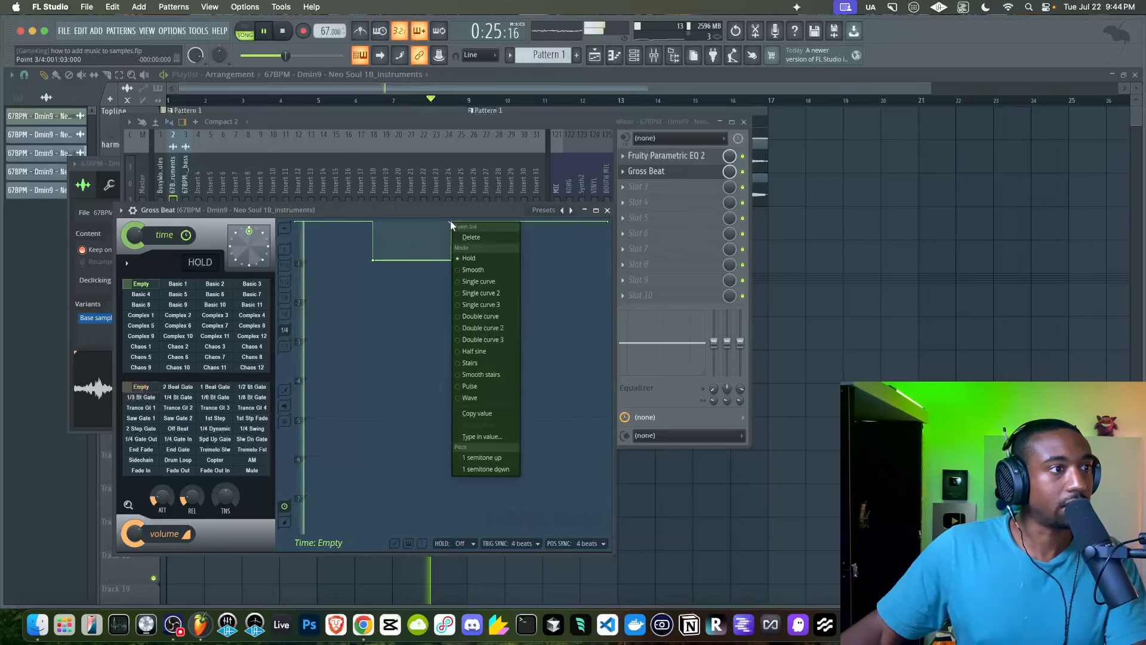
pyautogui.click(416, 271)
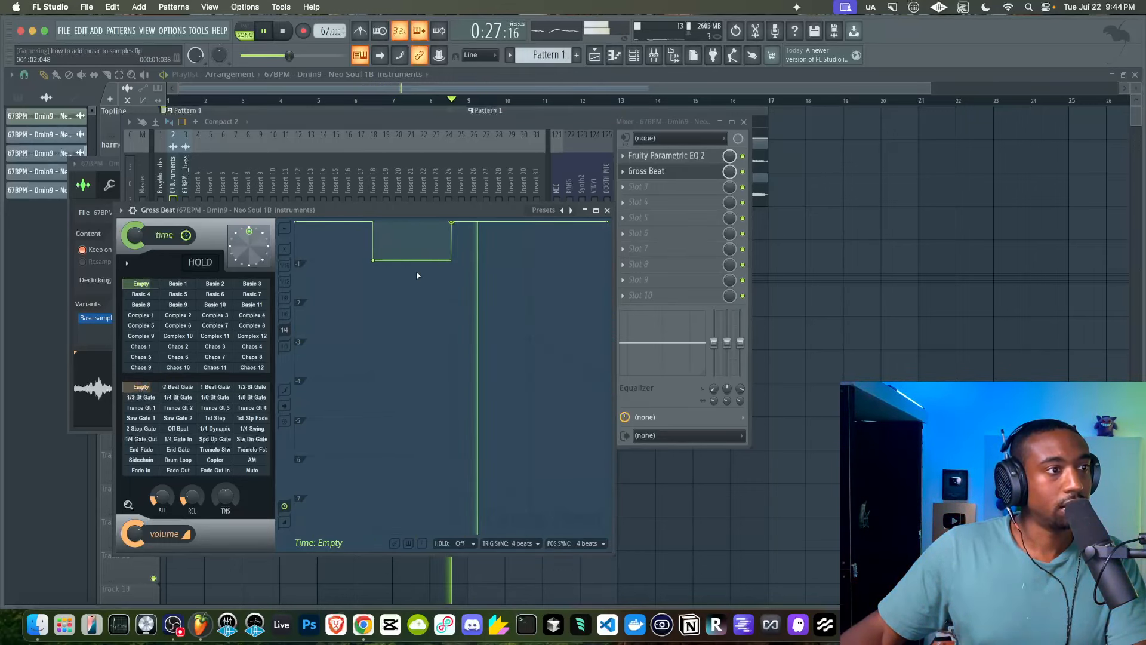
# Add a short dip just before beat 4 and a straight upward ramp over the last half beat, close Gross Beat and play the song.
pyautogui.click(510, 260)
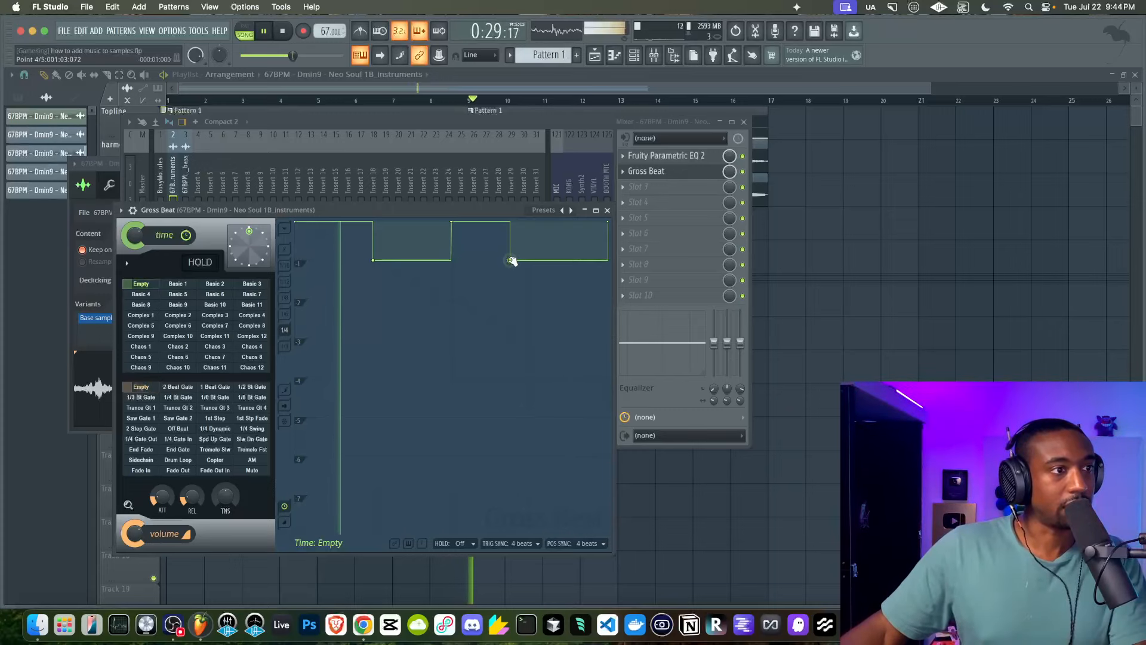
pyautogui.click(528, 222)
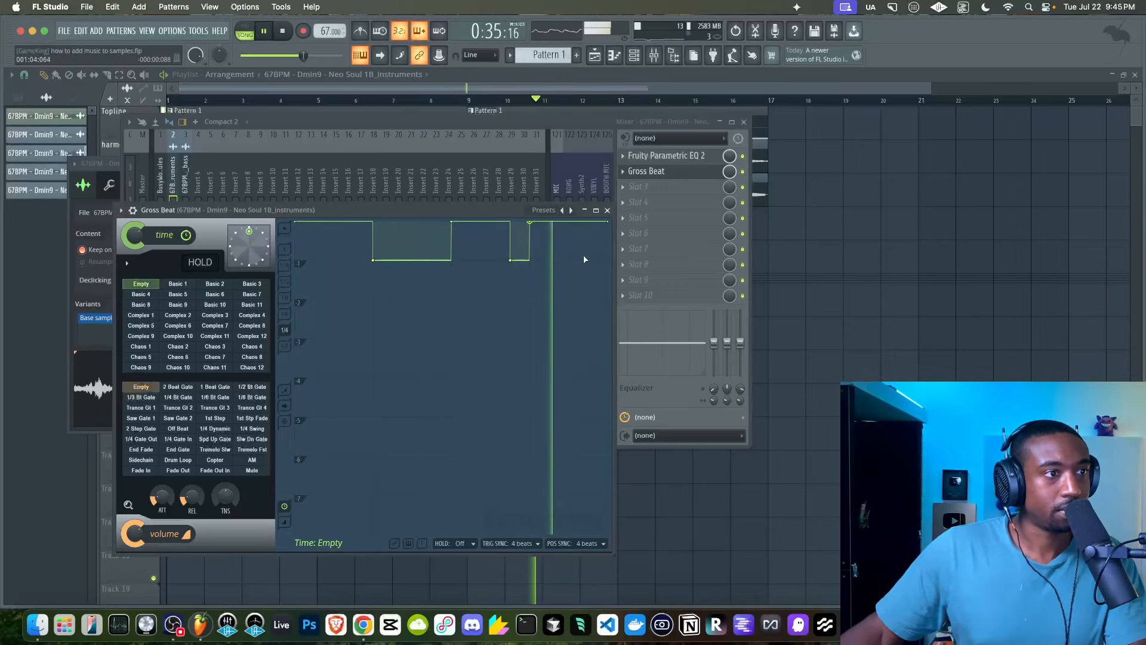
pyautogui.click(568, 260)
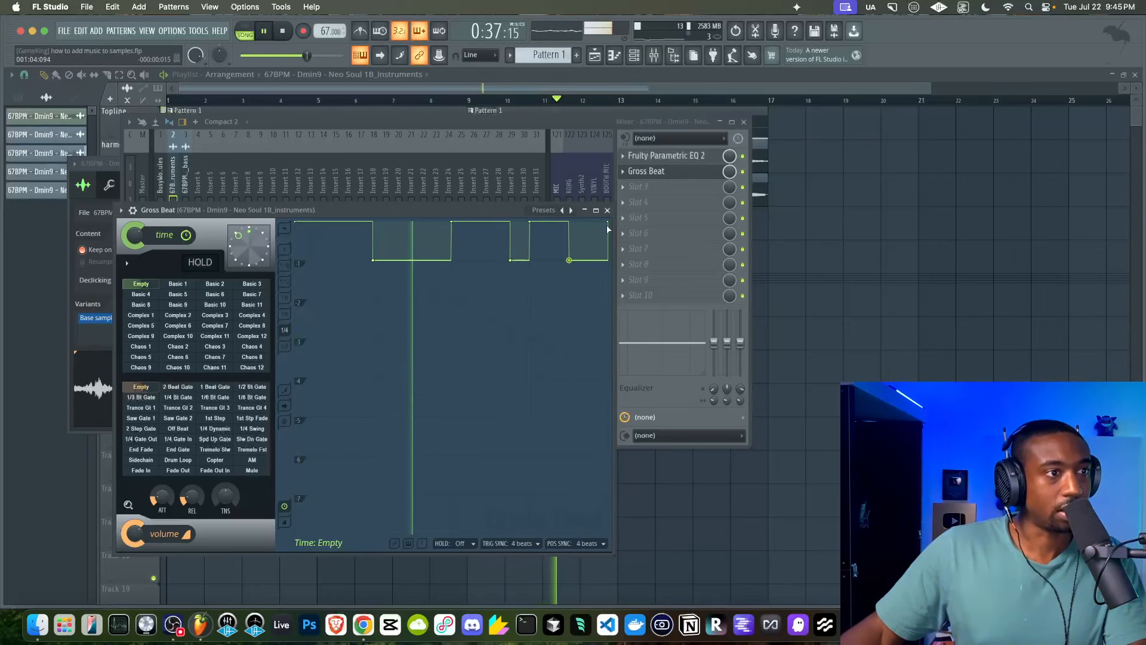
pyautogui.rightClick(607, 226)
pyautogui.click(637, 275)
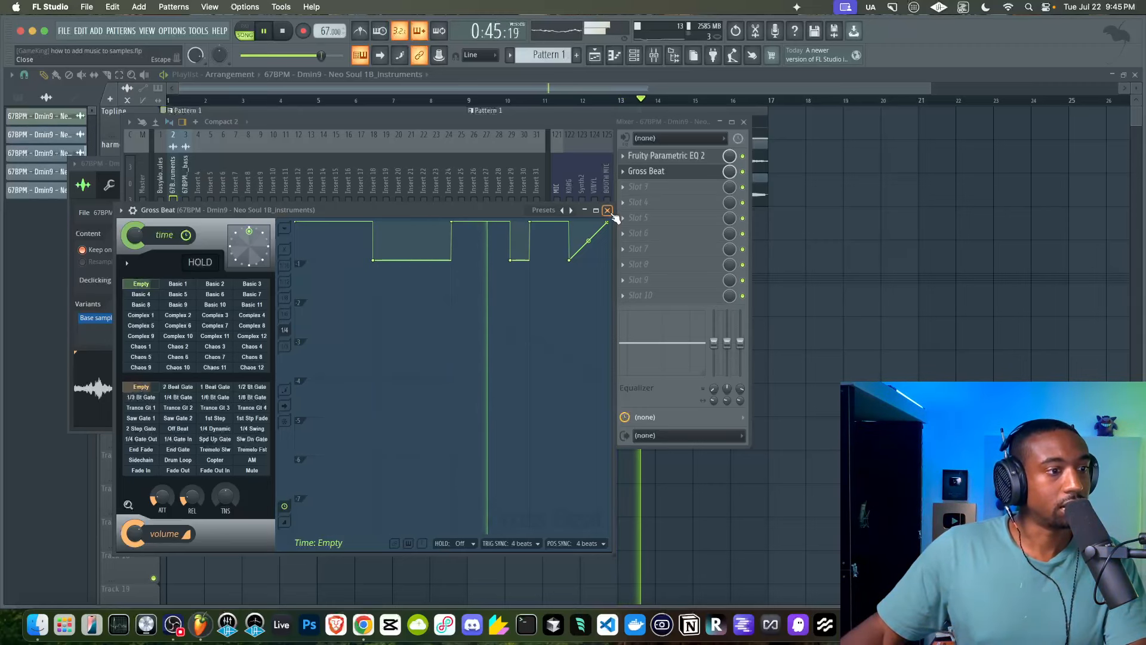
pyautogui.click(608, 211)
pyautogui.press('space')
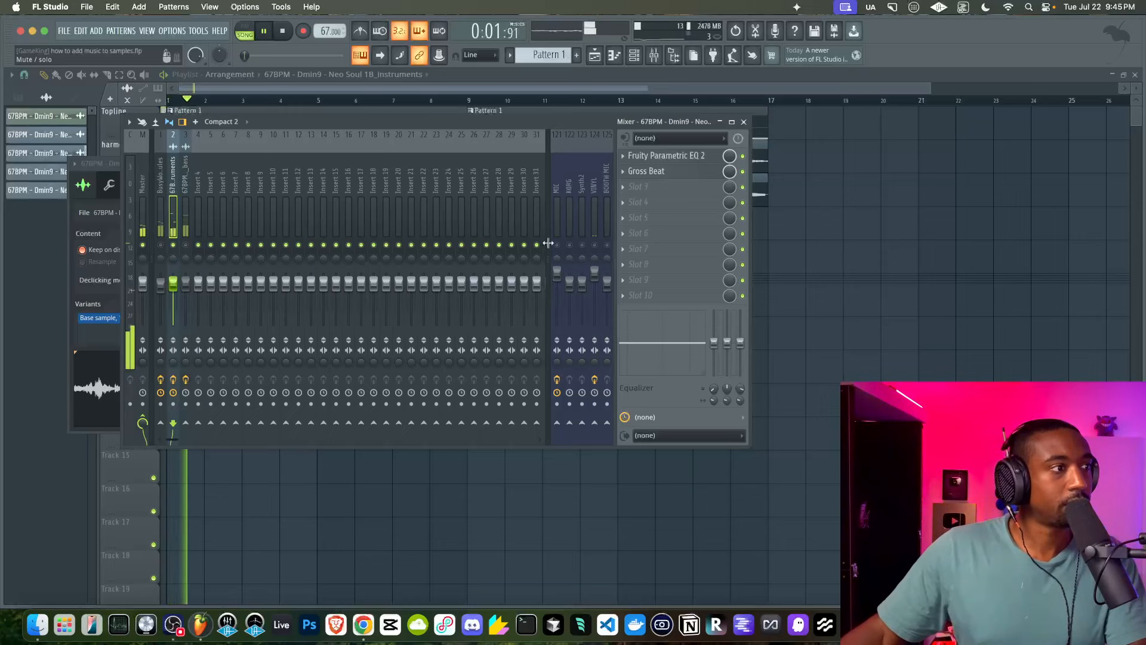
# Reopen the instruments track's Gross Beat, raise the start point of the closing ramp to about half its depth, and close it.
pyautogui.click(794, 259)
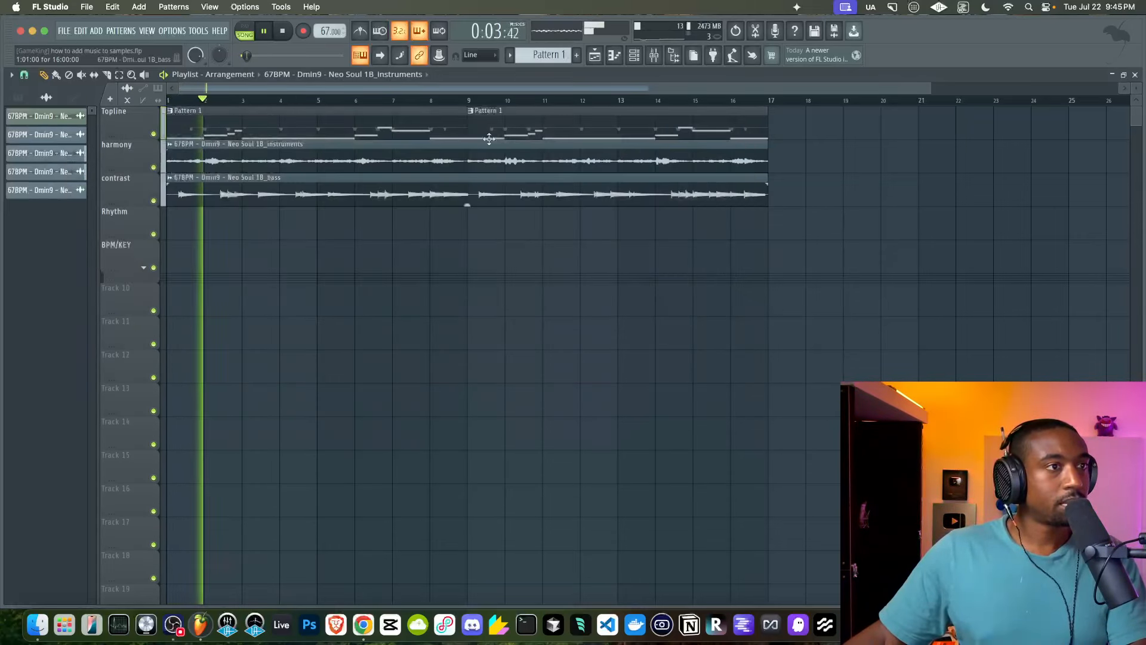
pyautogui.doubleClick(360, 154)
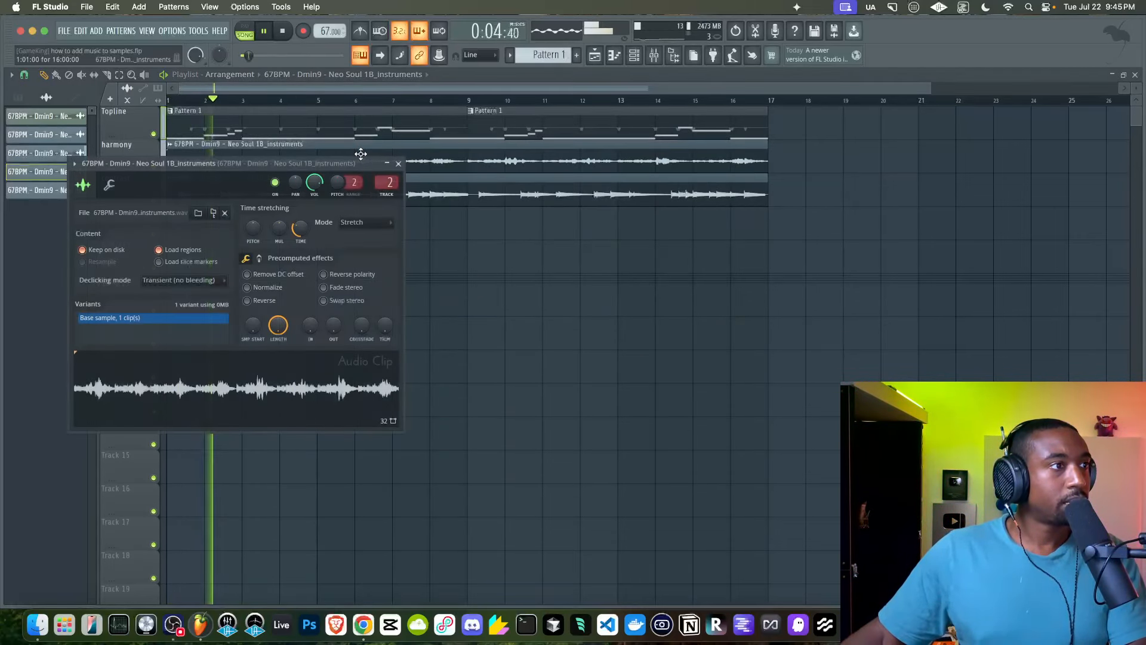
pyautogui.click(676, 55)
pyautogui.click(656, 170)
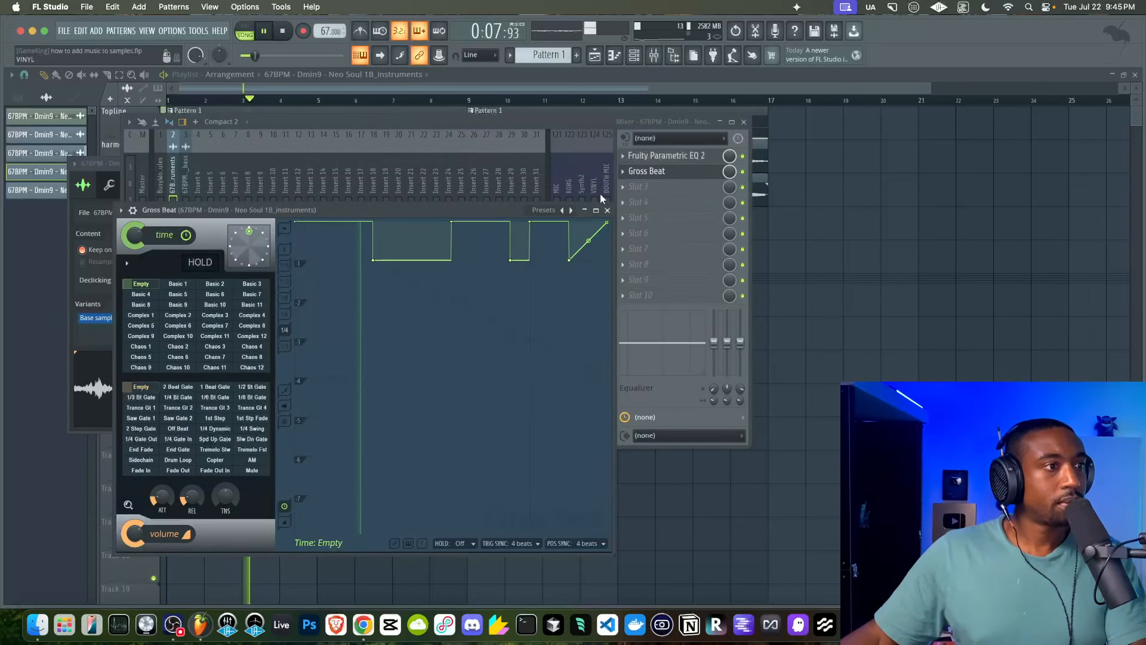
pyautogui.moveTo(569, 259); pyautogui.dragTo(571, 241)
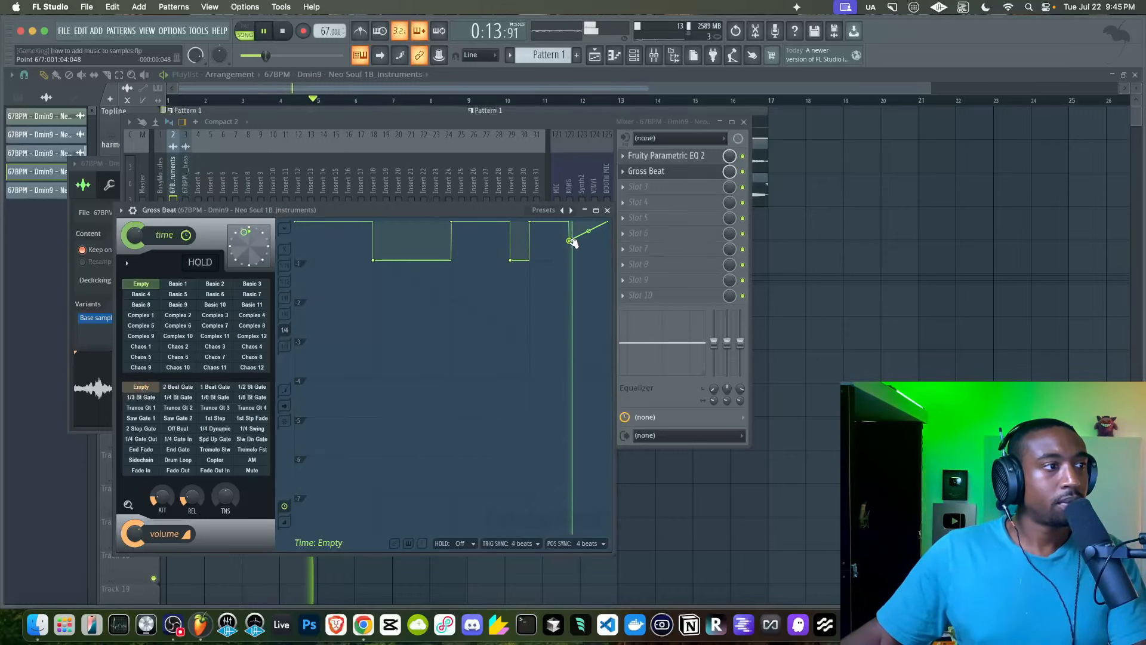
pyautogui.click(607, 210)
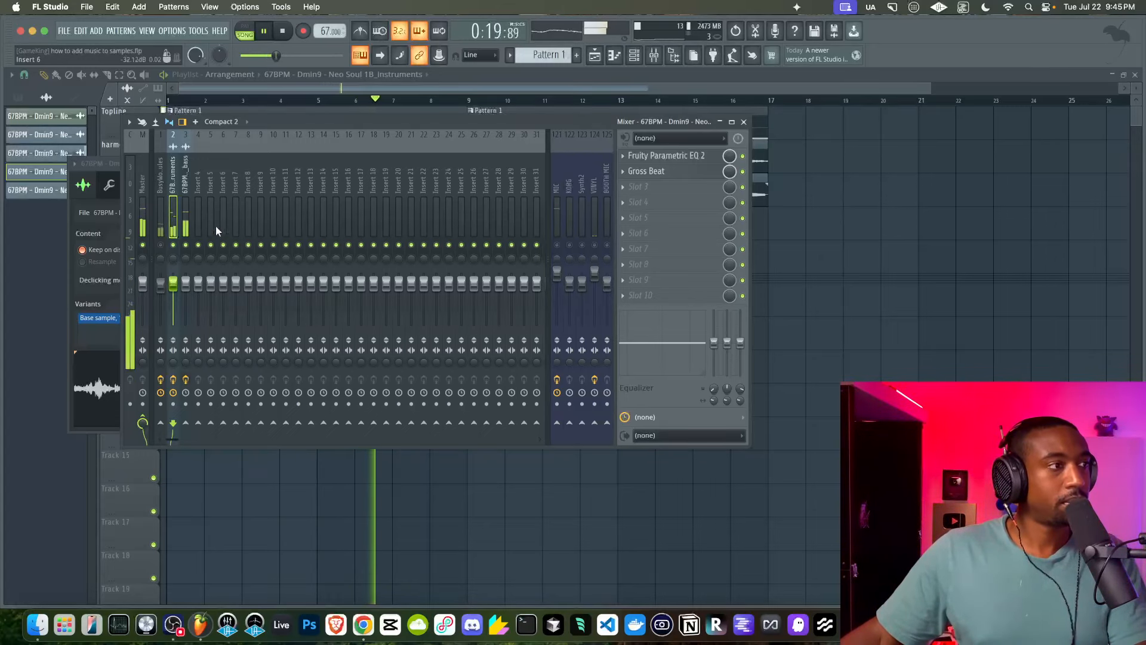
# Change Kickstart 2 on the bass mixer track to the 1/4 rate and close it.
pyautogui.click(185, 215)
pyautogui.click(678, 154)
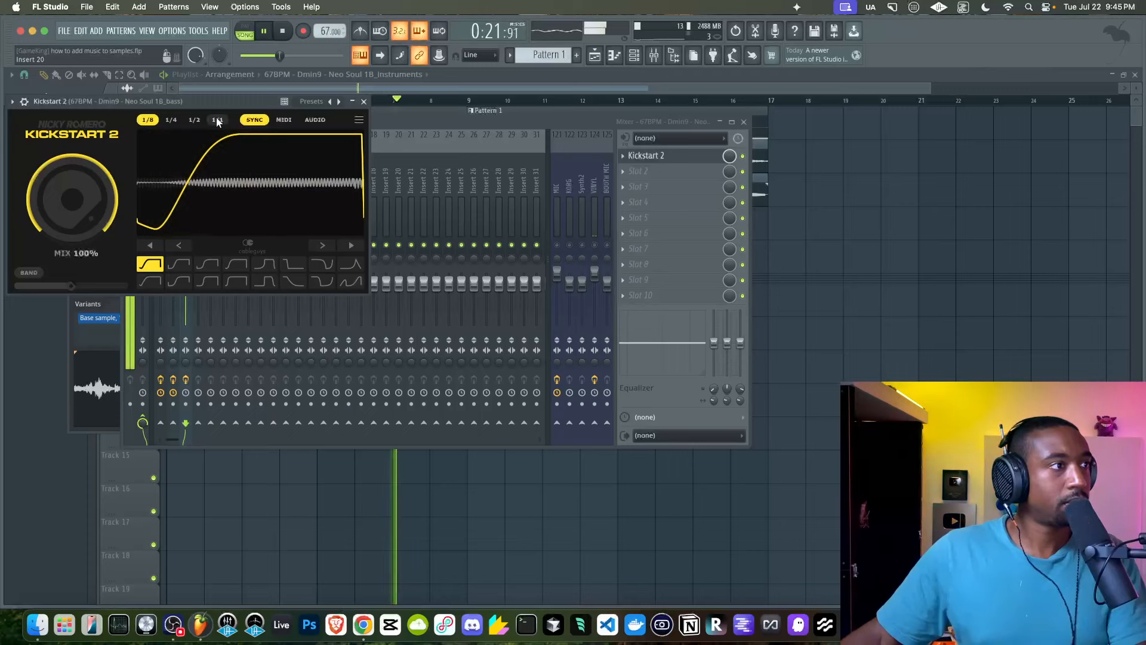
pyautogui.click(171, 120)
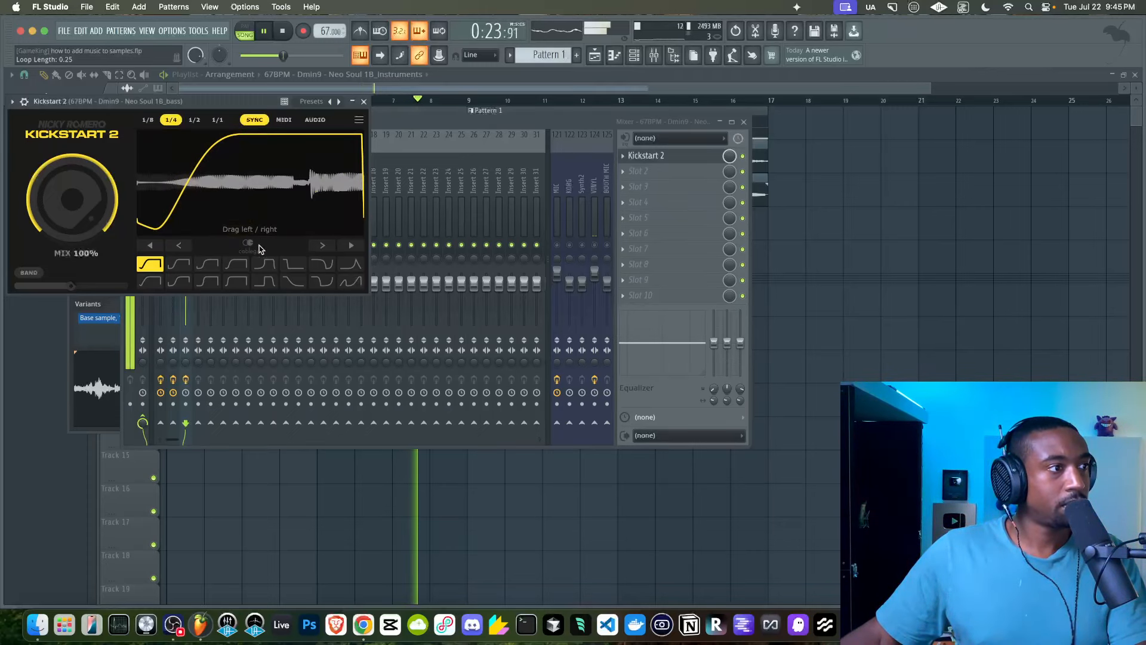
pyautogui.click(363, 101)
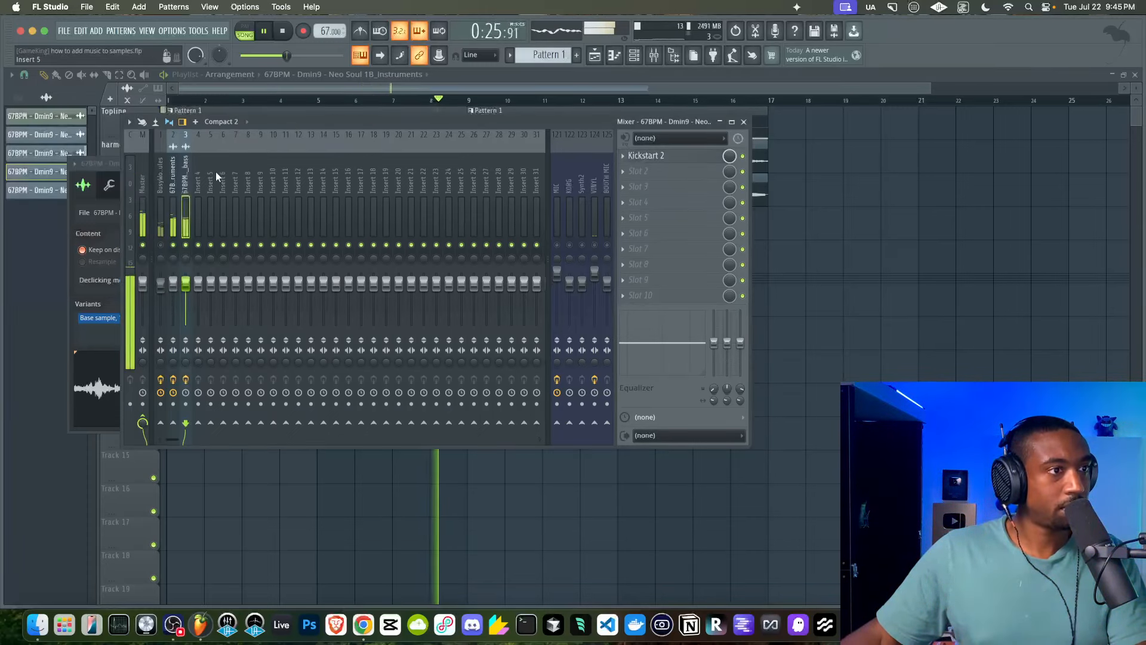
# Open Hercules from the channel rack, try the Bell from Hell preset, select Bell Golden instead, and close the instrument.
pyautogui.click(160, 204)
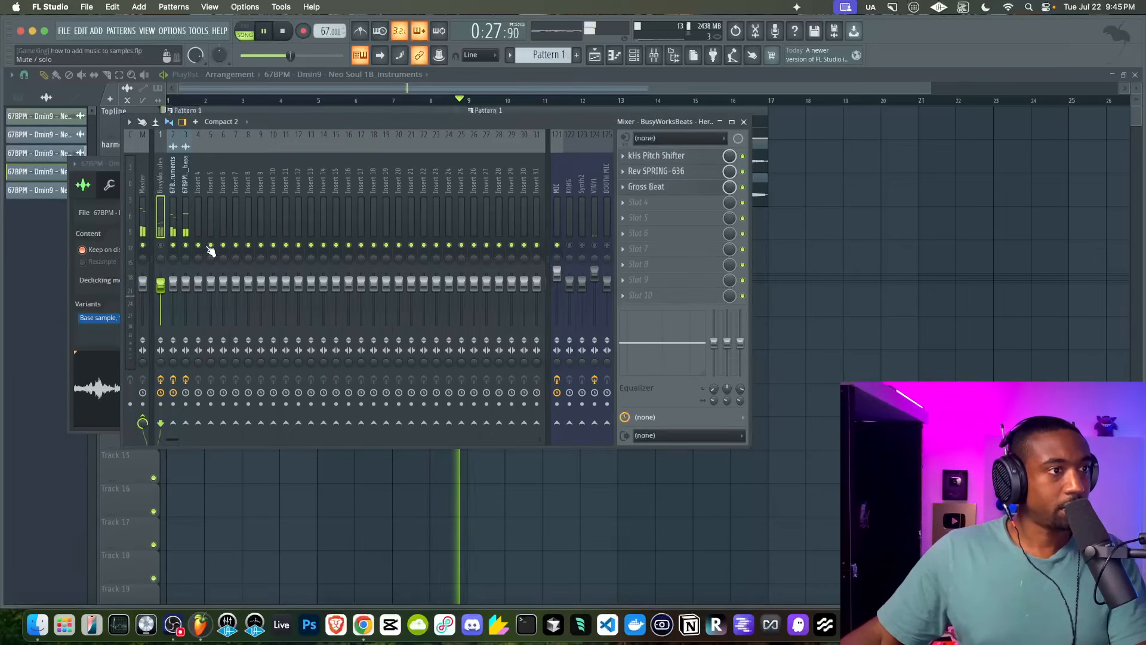
pyautogui.rightClick(834, 240)
pyautogui.click(634, 56)
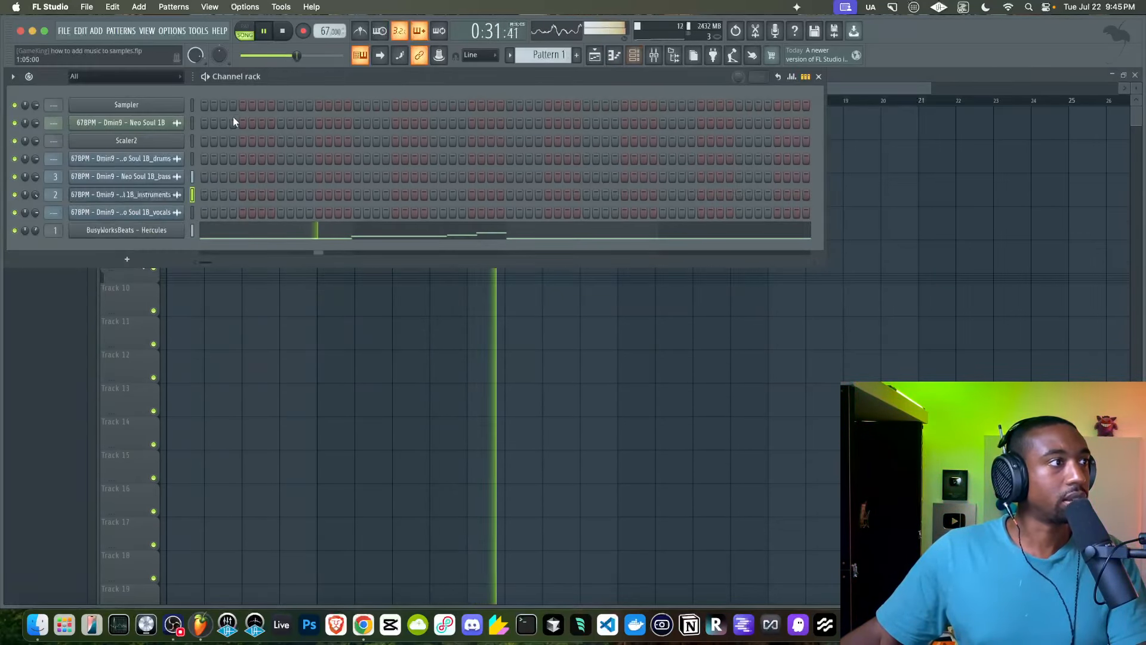
pyautogui.click(158, 231)
pyautogui.click(567, 370)
pyautogui.press('space')
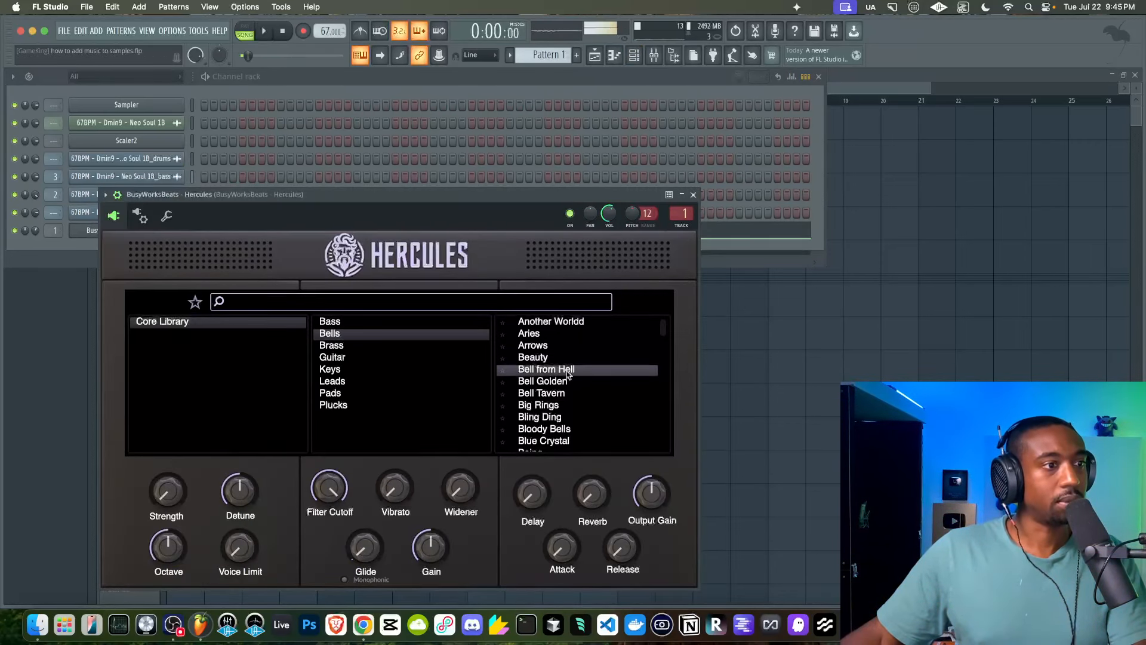
pyautogui.click(550, 382)
pyautogui.press('space')
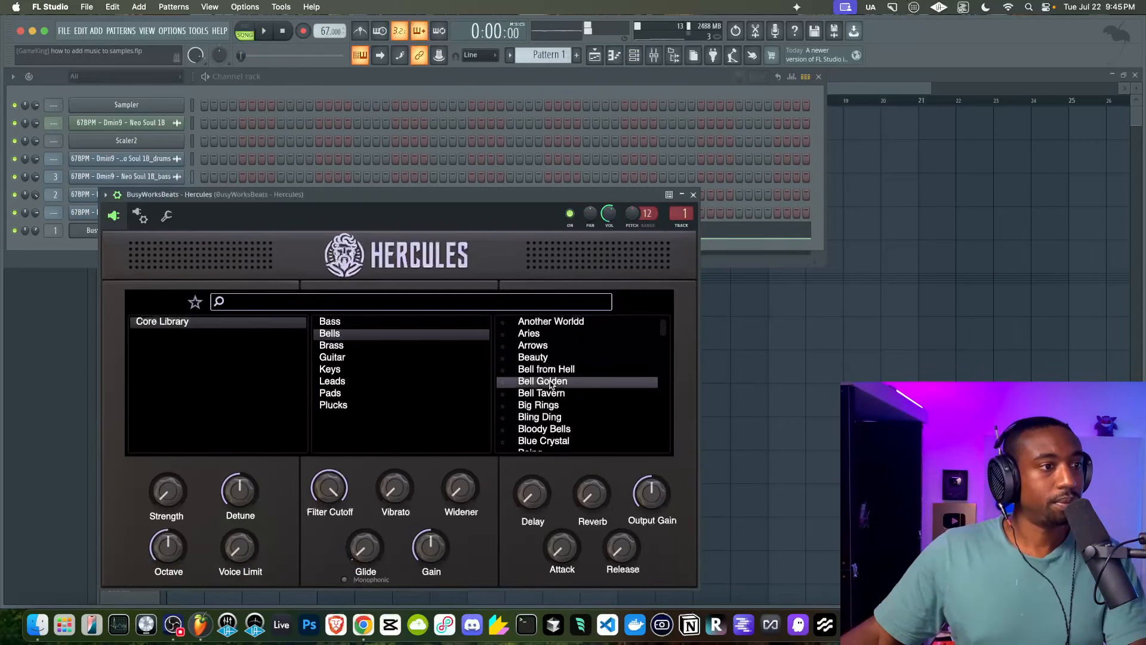
pyautogui.click(694, 195)
# Play the arrangement while checking the mixer and playlist, return to the channel rack and switch to Pattern 2.
pyautogui.press('F6')
pyautogui.press('F9')
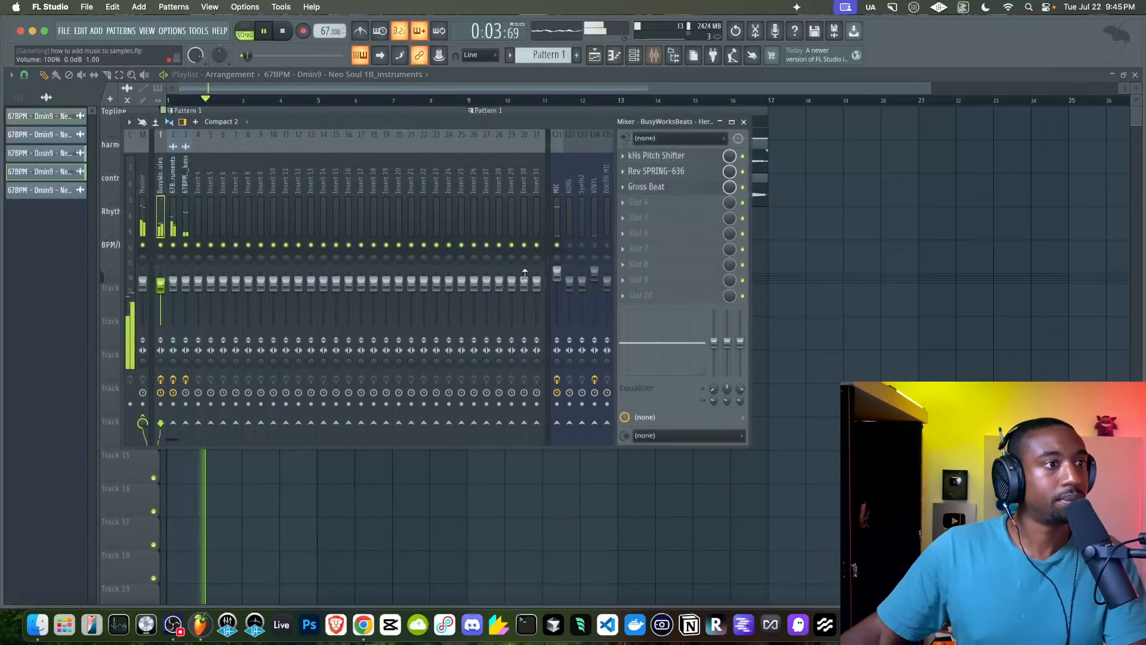
pyautogui.press('F9')
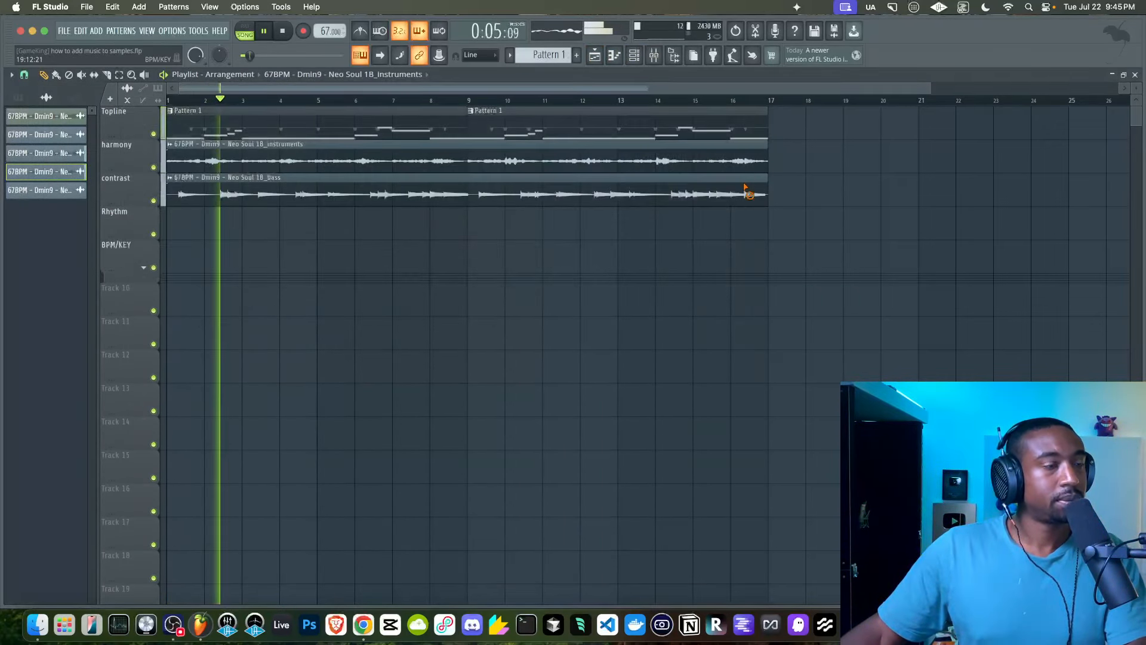
pyautogui.click(634, 55)
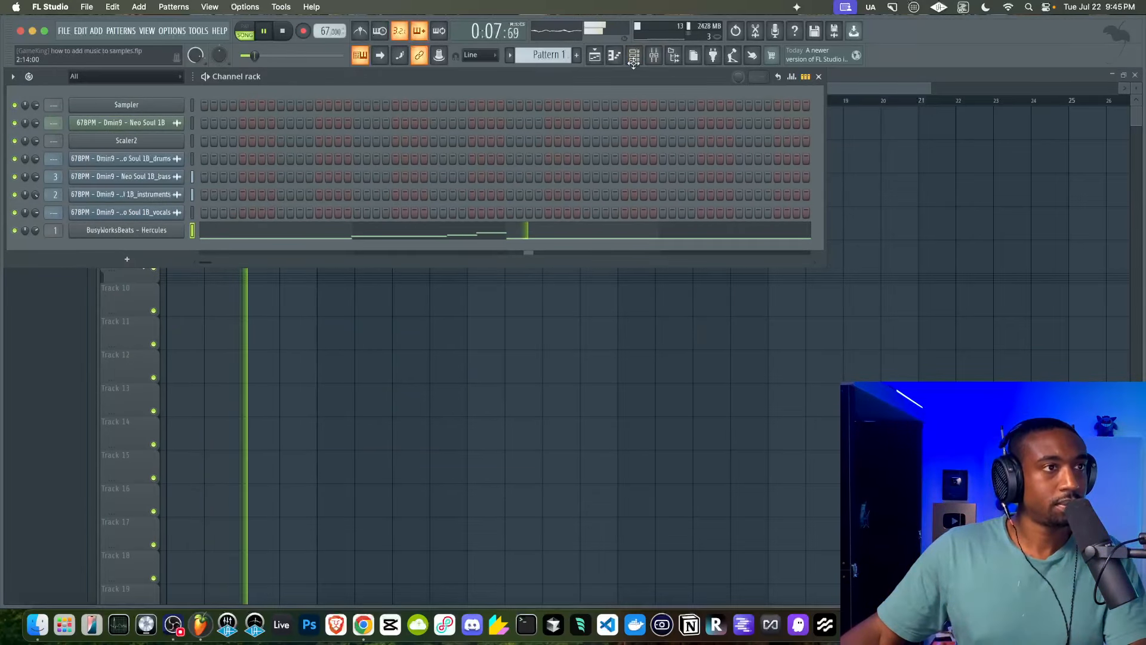
pyautogui.click(634, 56)
pyautogui.click(634, 56)
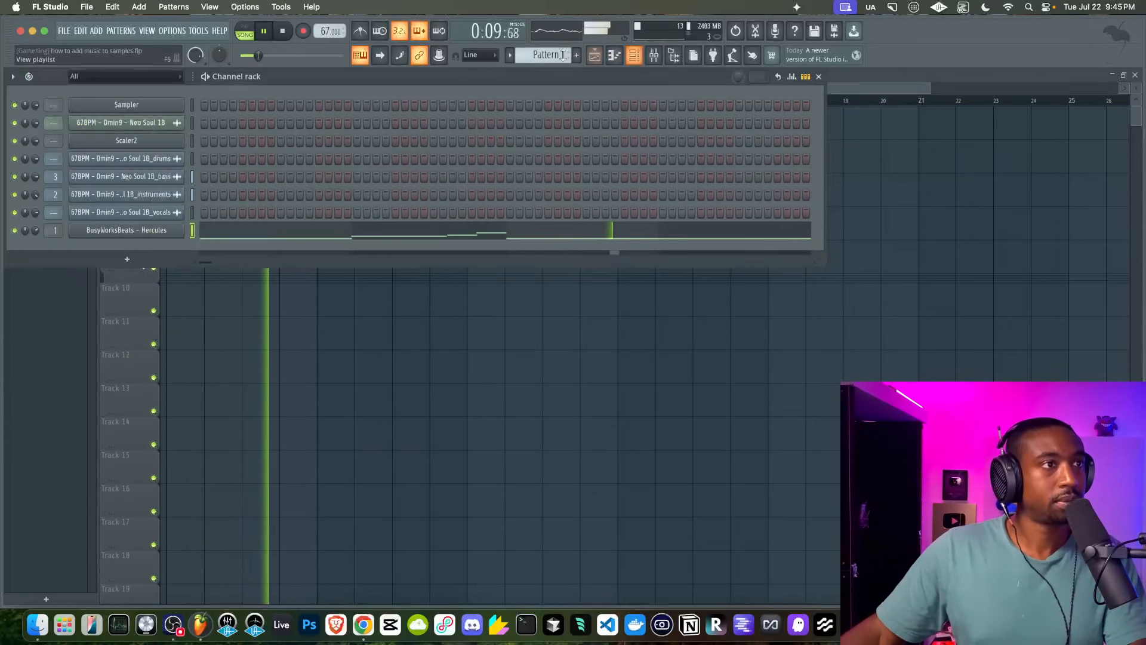
# Steepen the band 7 low-pass in the instruments track's Fruity Parametric EQ 2 and set its cutoff to about 1732 Hz.
pyautogui.click(651, 59)
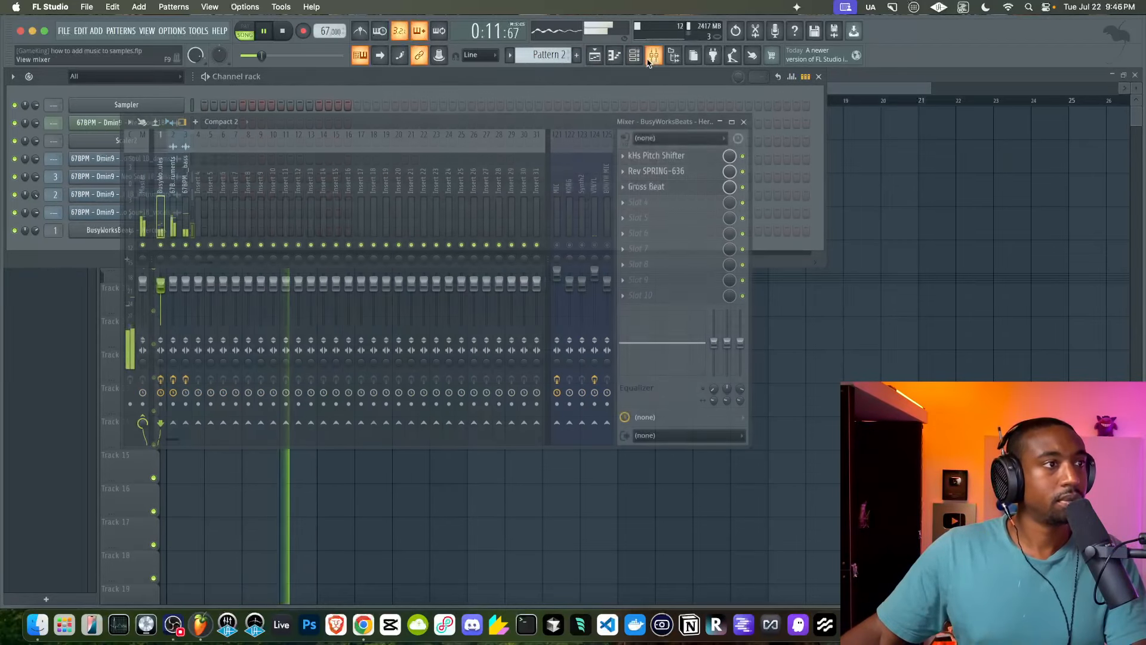
pyautogui.click(173, 210)
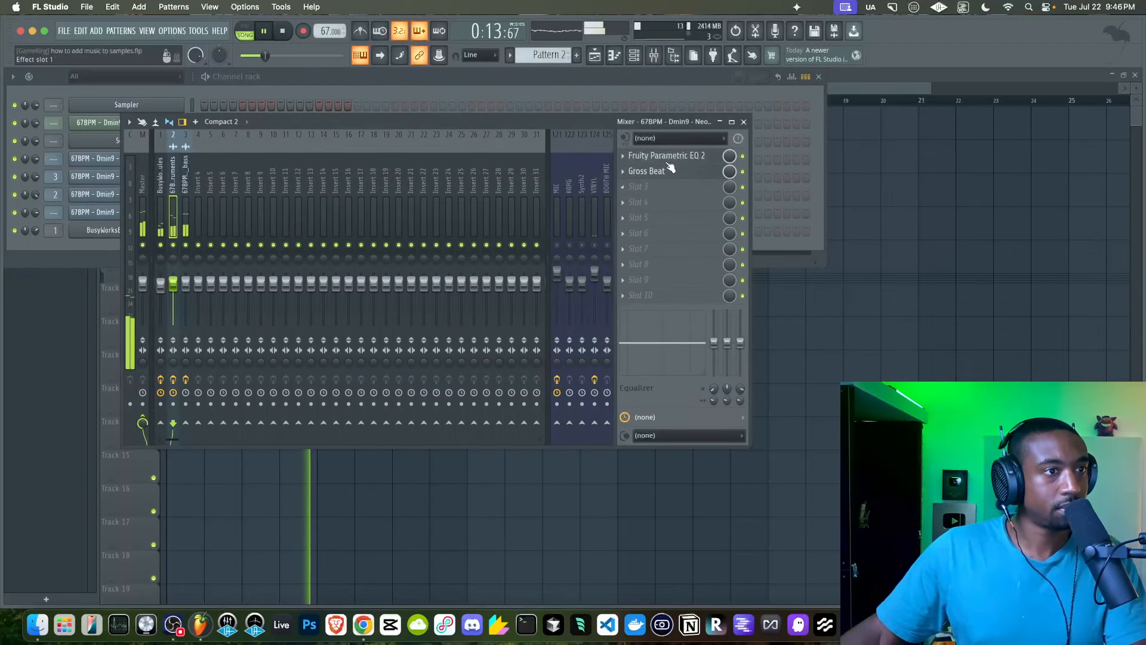
pyautogui.click(645, 156)
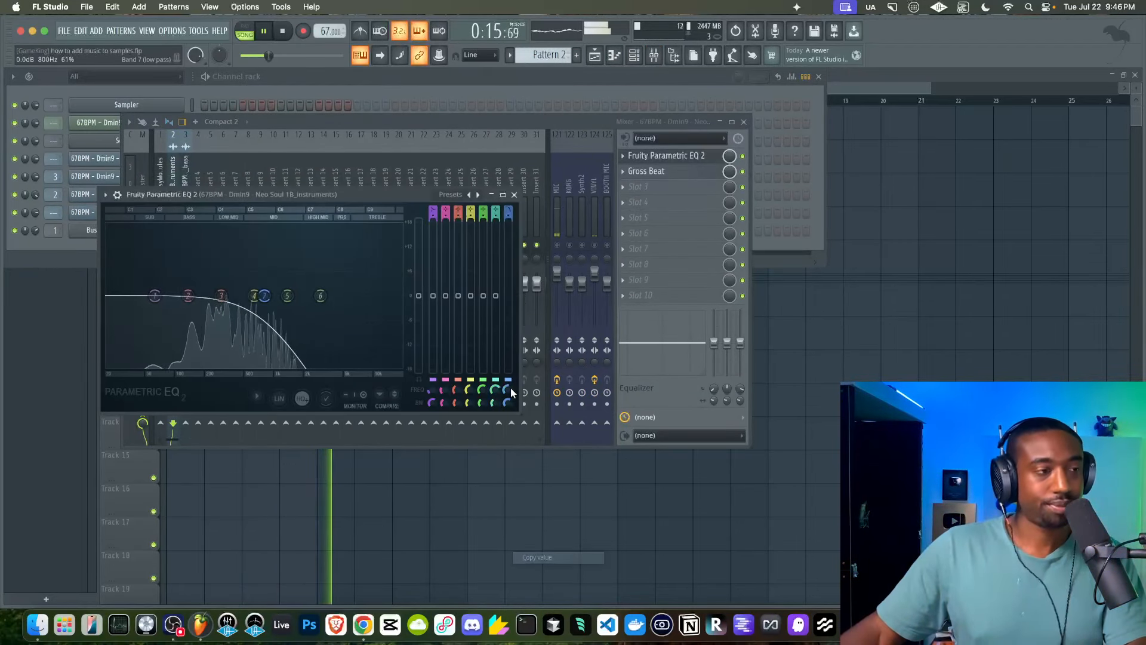
pyautogui.moveTo(509, 390); pyautogui.dragTo(509, 405)
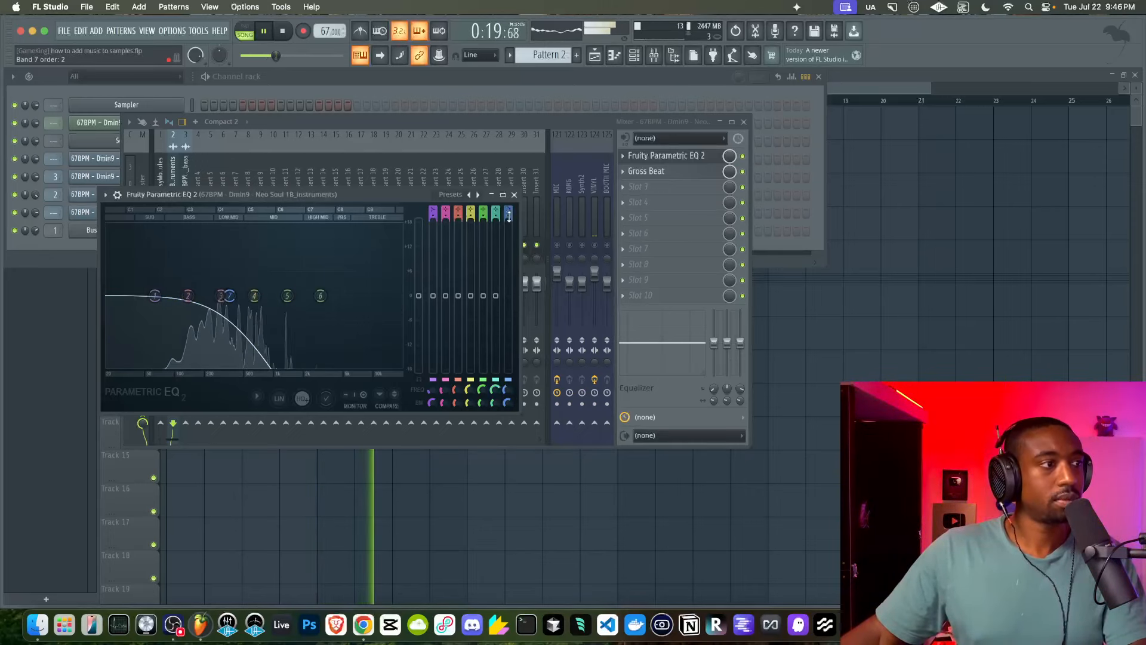
pyautogui.moveTo(508, 218); pyautogui.dragTo(508, 200)
pyautogui.moveTo(508, 389); pyautogui.dragTo(508, 346)
pyautogui.moveTo(304, 296); pyautogui.dragTo(255, 295)
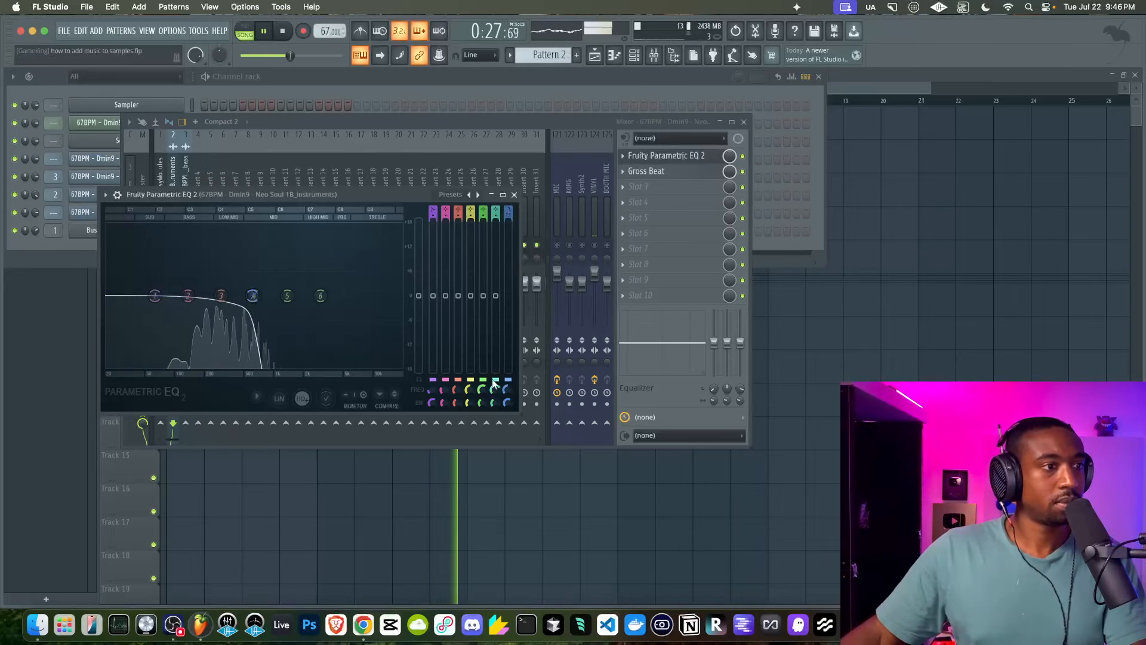
pyautogui.moveTo(508, 389); pyautogui.dragTo(507, 350)
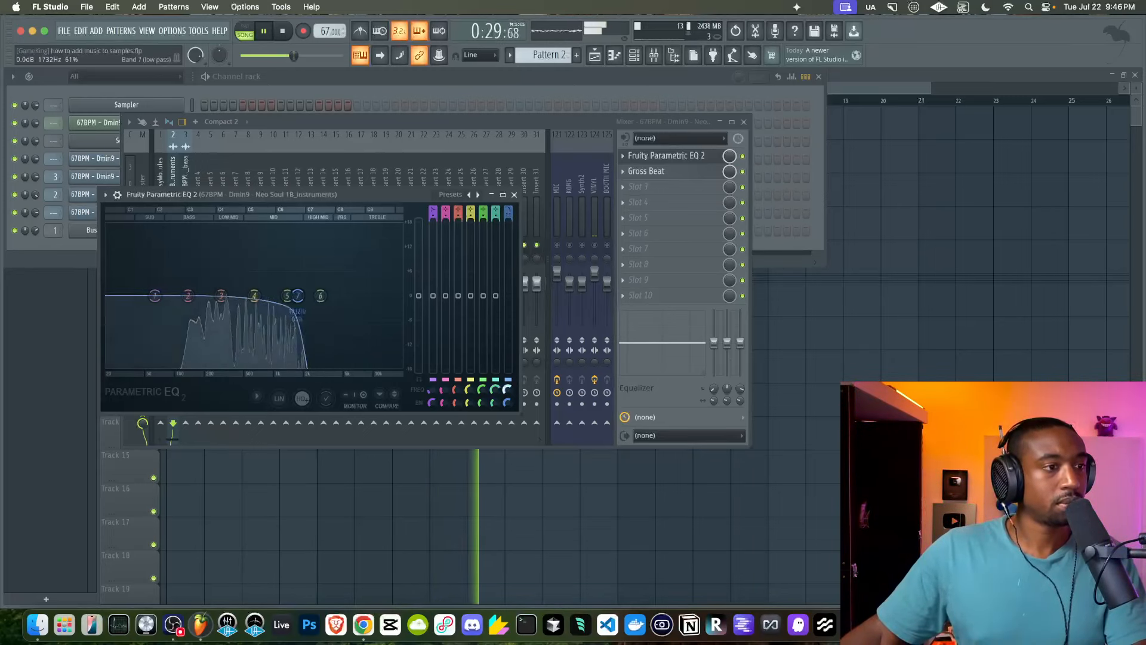
# Close the equalizer, review Gross Beat's time envelope, and load Kickstart 2 into slot 3 of the instruments track.
pyautogui.click(513, 195)
pyautogui.click(628, 172)
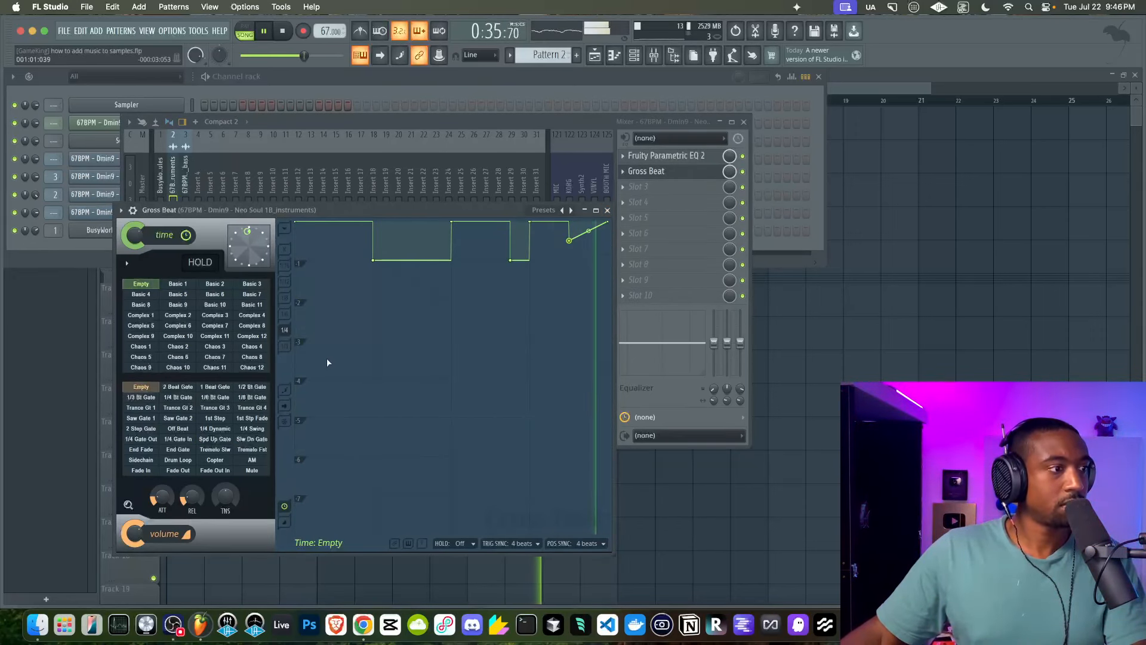
pyautogui.click(607, 210)
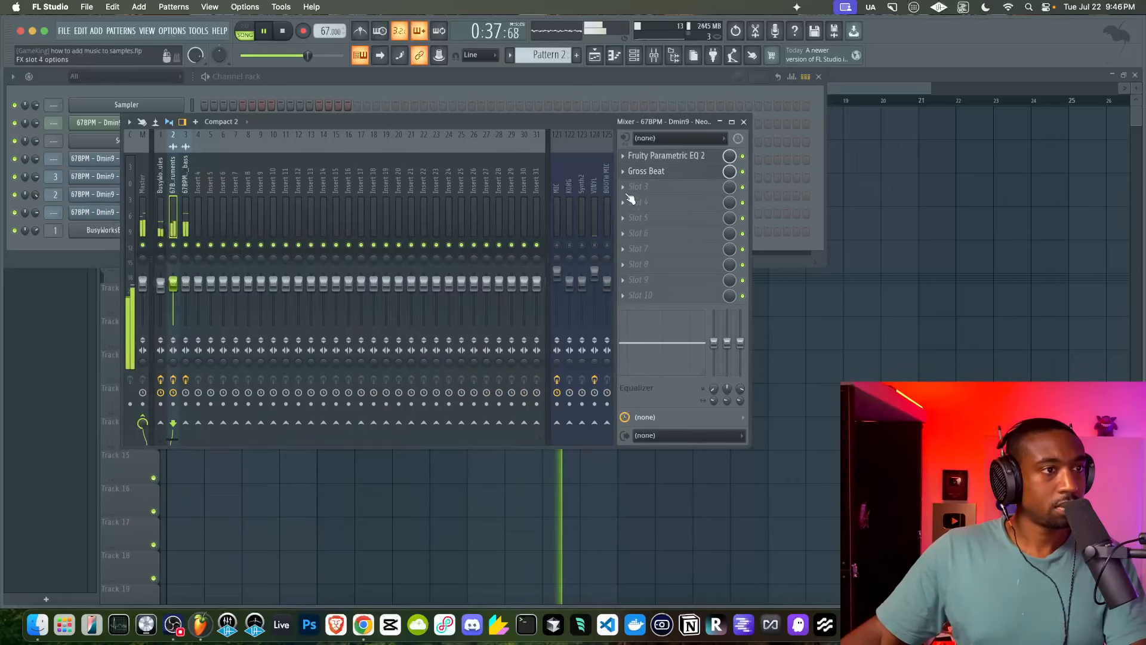
pyautogui.click(642, 188)
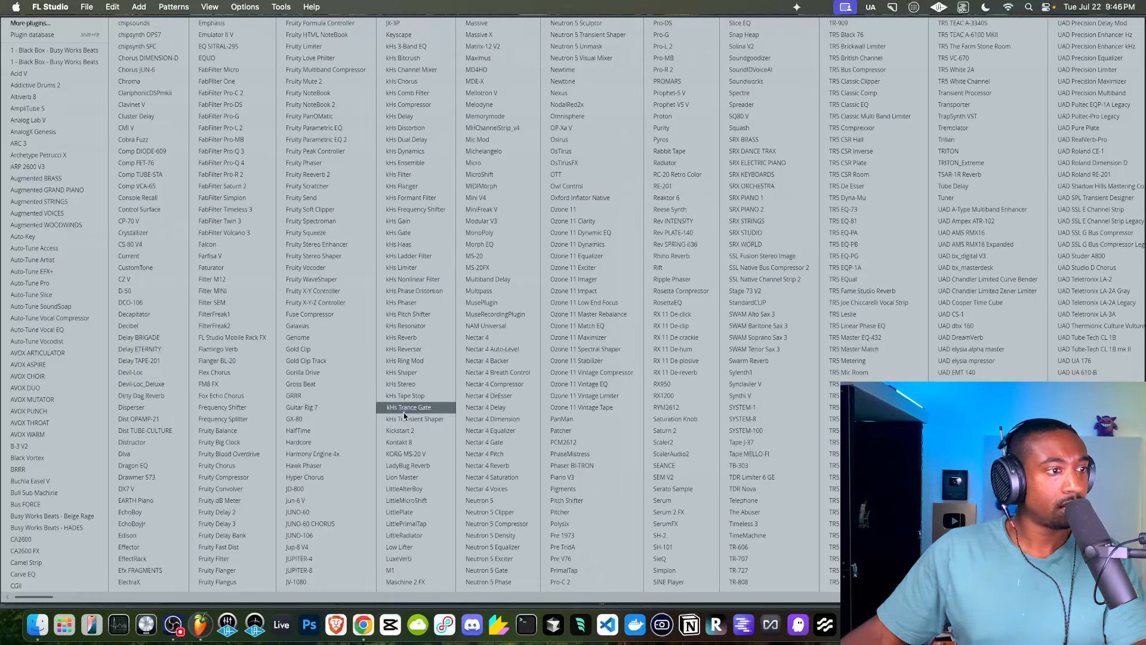
pyautogui.click(410, 442)
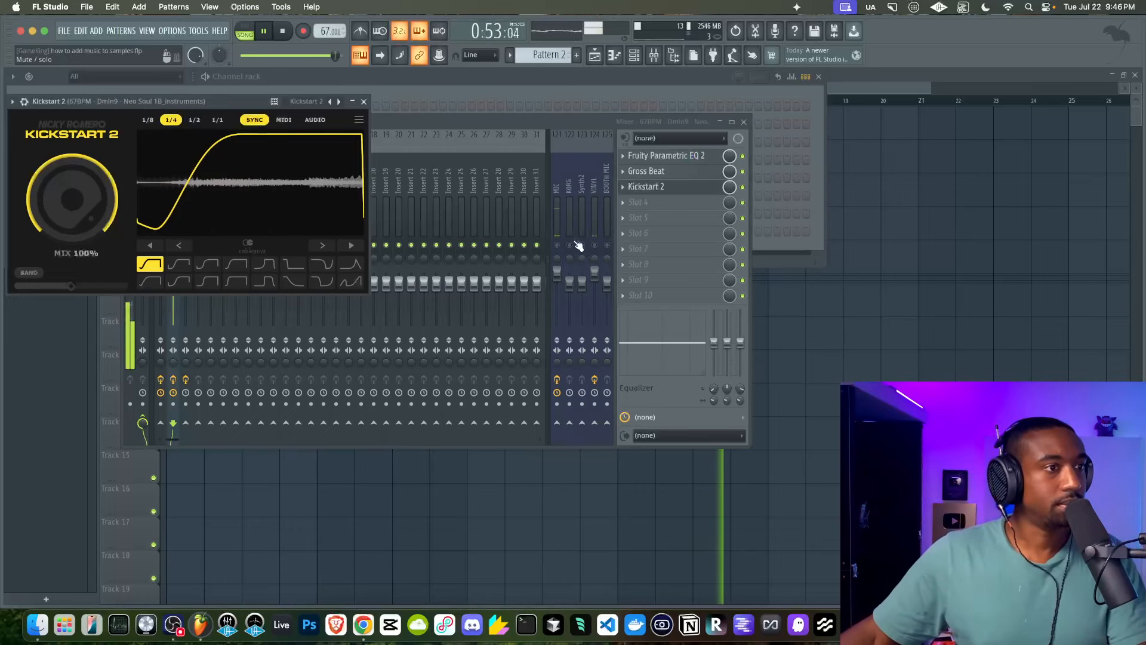
# Set Kickstart 2 on the instruments track to the 1/8 rate and close the plugin.
pyautogui.click(447, 223)
pyautogui.click(184, 100)
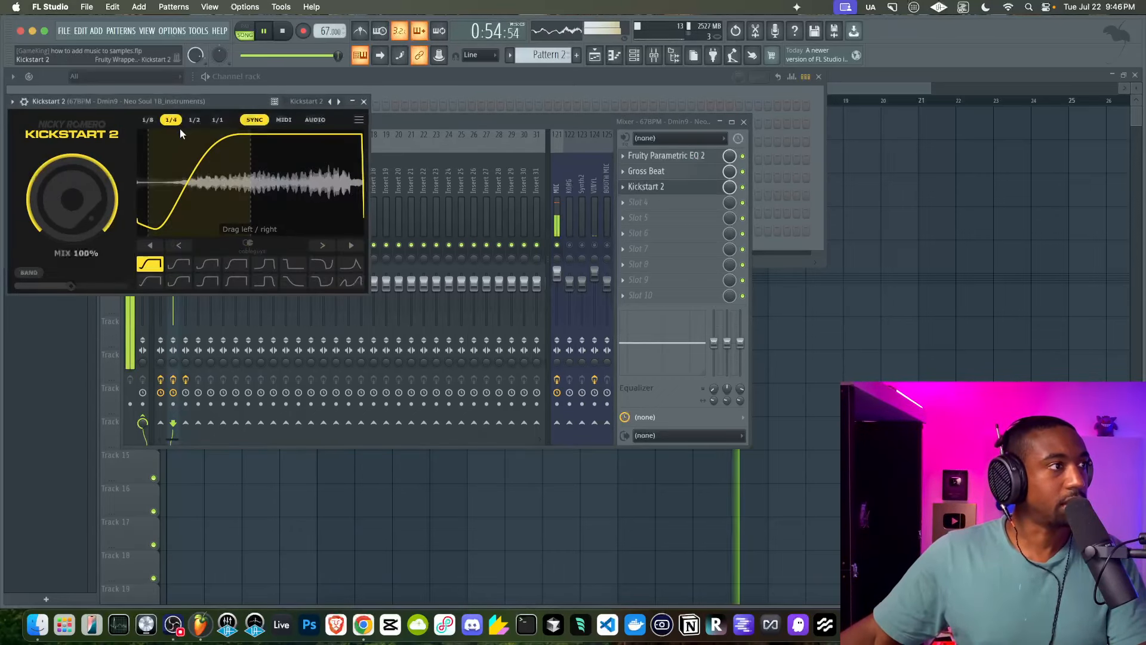
pyautogui.click(143, 119)
pyautogui.click(557, 244)
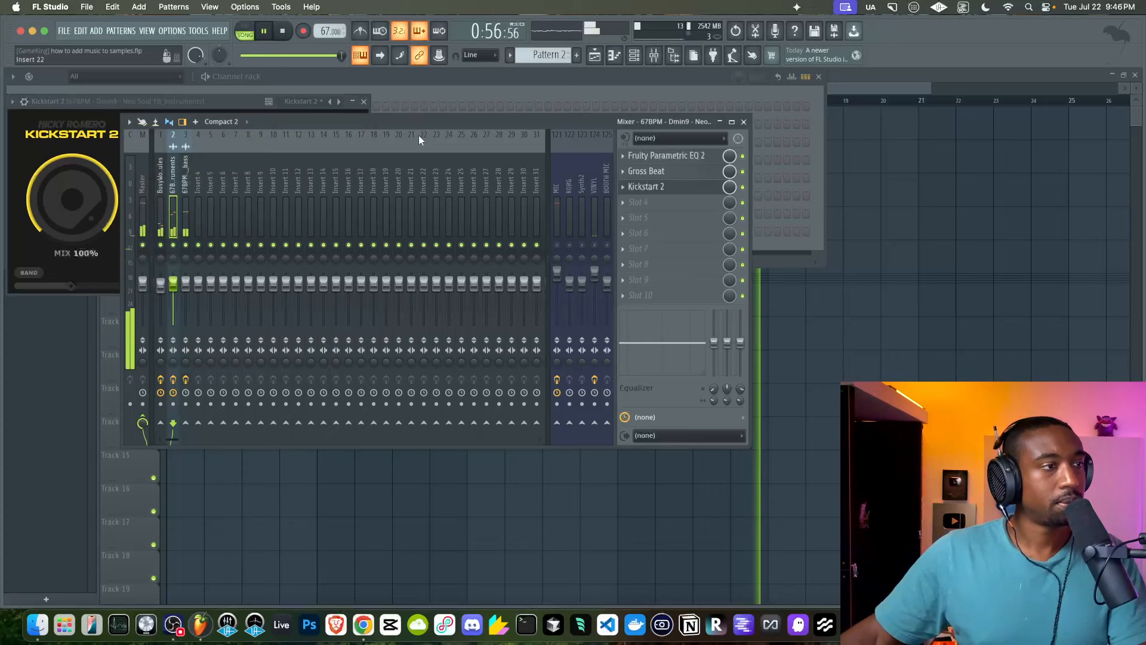
pyautogui.click(364, 100)
# Listen to the arrangement while checking the channel rack and mixer, then return to the playlist and stop playback.
pyautogui.click(803, 332)
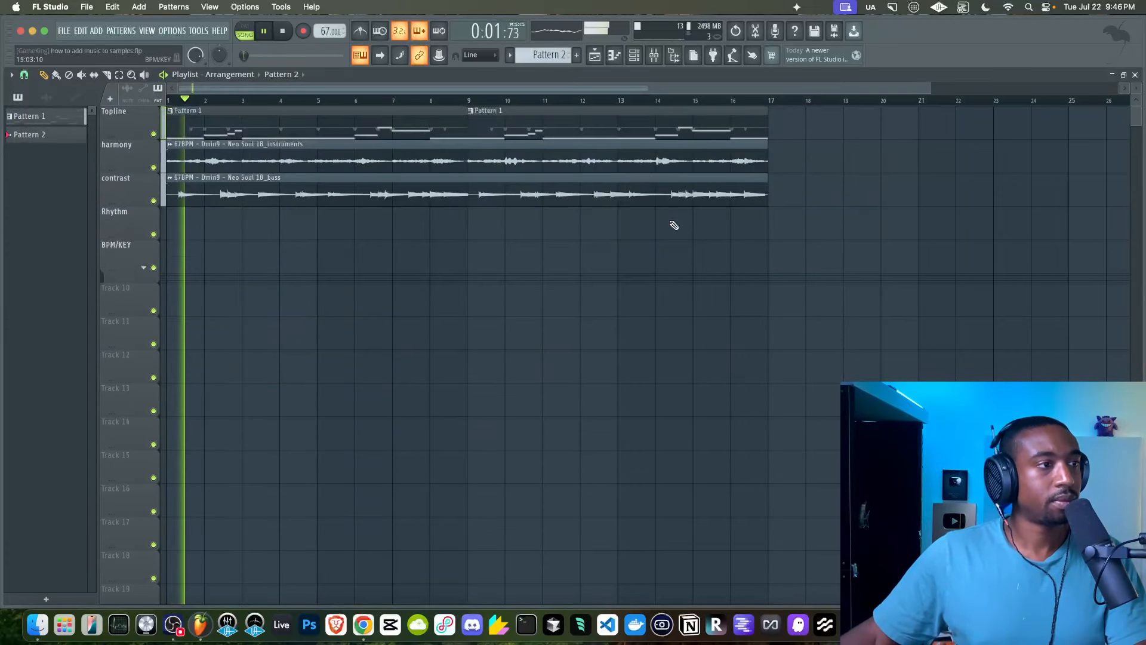
pyautogui.click(637, 58)
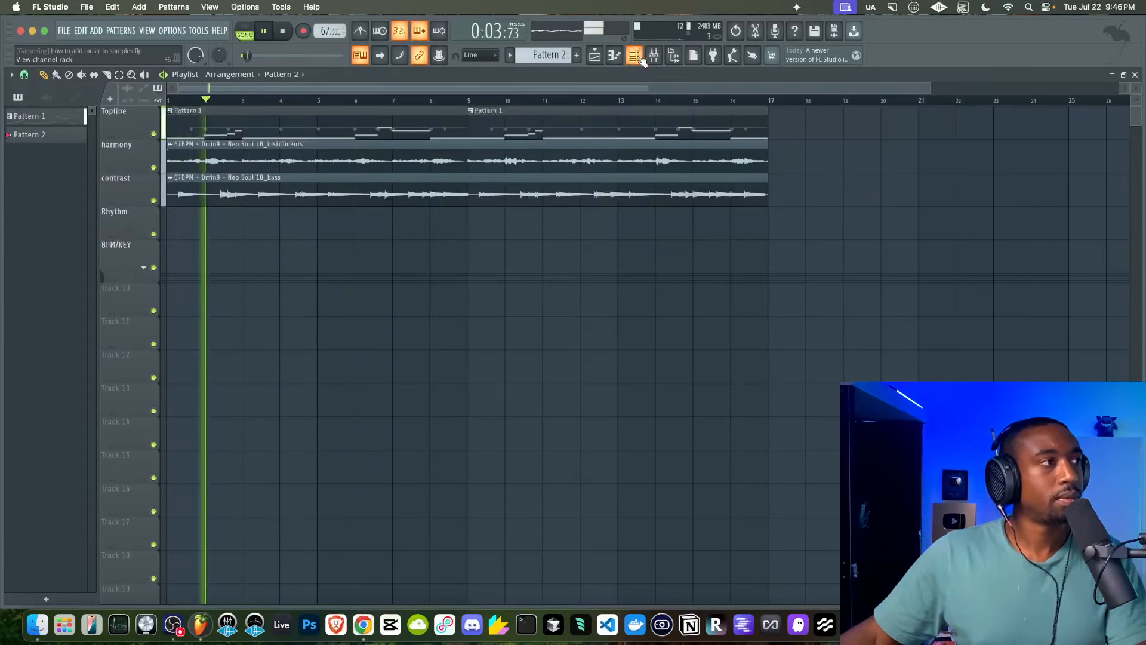
pyautogui.click(635, 56)
pyautogui.click(653, 55)
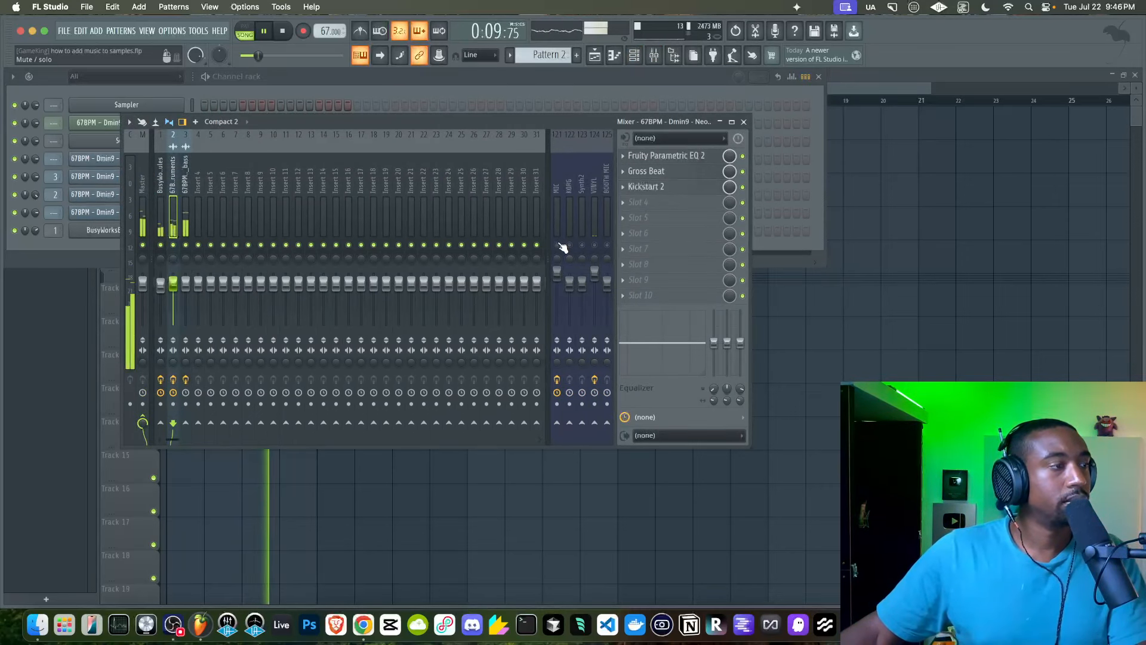
pyautogui.click(874, 351)
pyautogui.press('space')
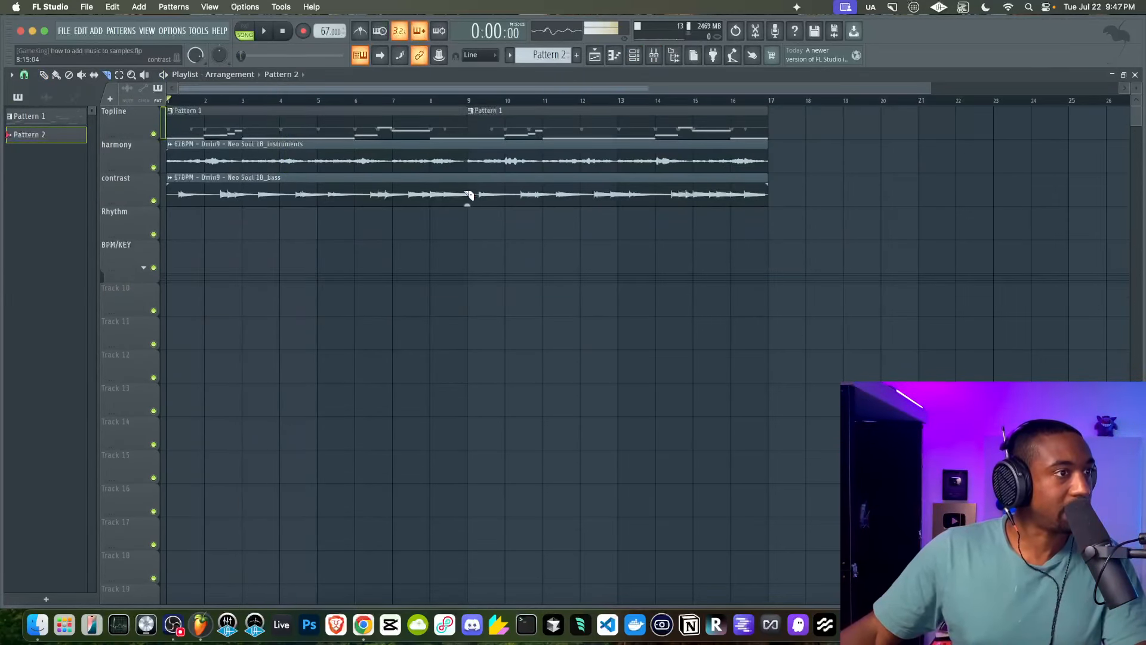
# Delete both halves of the bass clip from the contrast track and play the remaining arrangement from the start.
pyautogui.click(501, 194)
pyautogui.press('Delete')
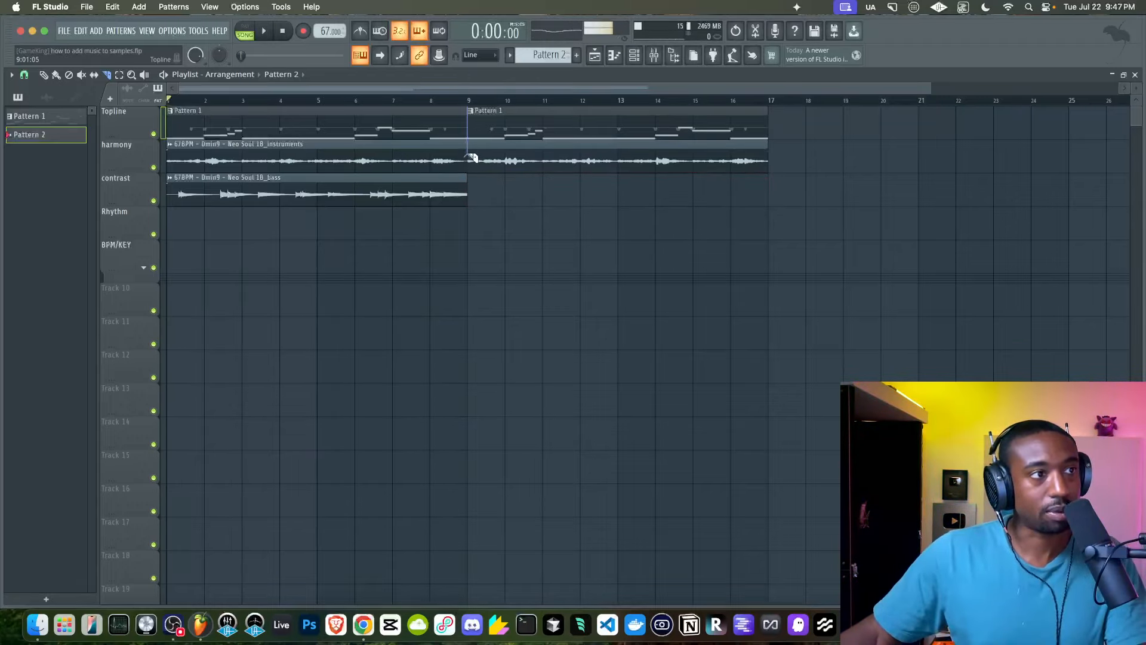
pyautogui.scroll(6, 564, 95)
pyautogui.scroll(-6, 534, 111)
pyautogui.moveTo(407, 101); pyautogui.dragTo(648, 100)
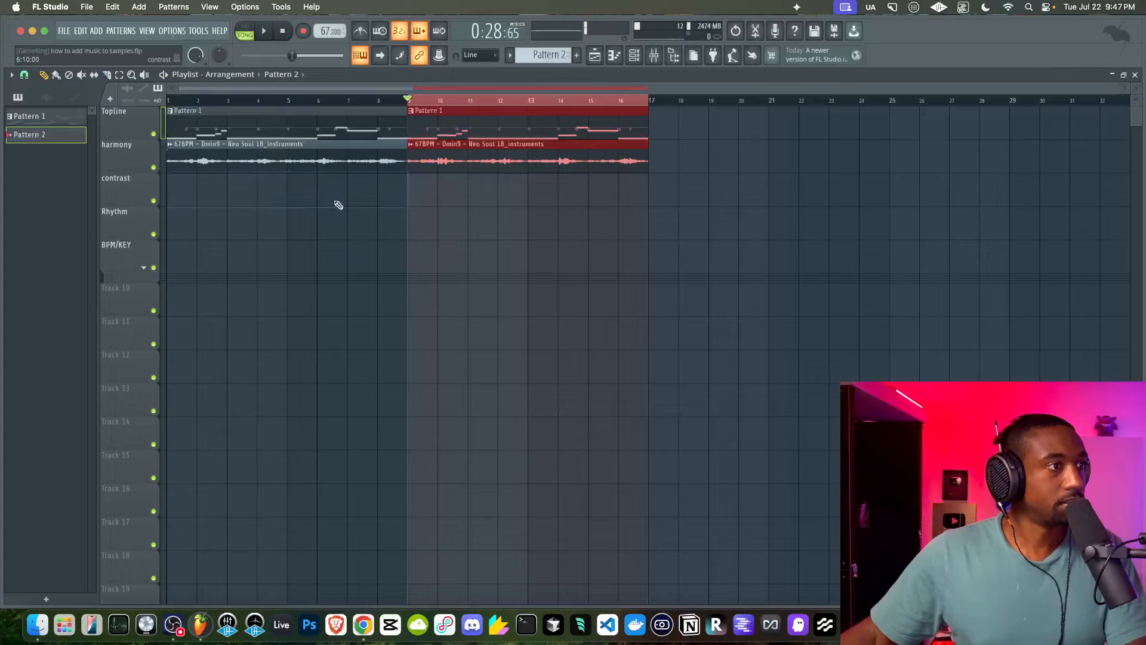
pyautogui.keyDown('super'); pyautogui.click(263, 102); pyautogui.keyUp('super')
pyautogui.press('space')
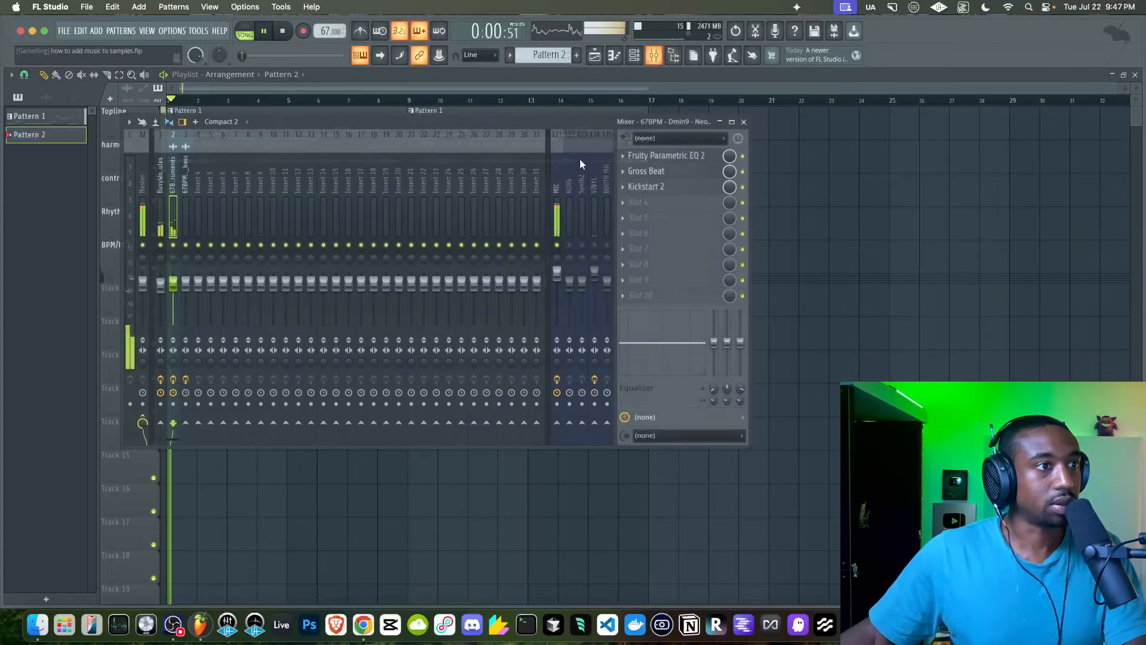
# Bring up the mixer, channel rack and browser, move the mixer aside, and expand the Toxic Biohazard folder inside Presets.
pyautogui.press('F9')
pyautogui.click(633, 57)
pyautogui.press('F9')
pyautogui.hotkey('alt', 'F8')
pyautogui.scroll(-2, 108, 357)
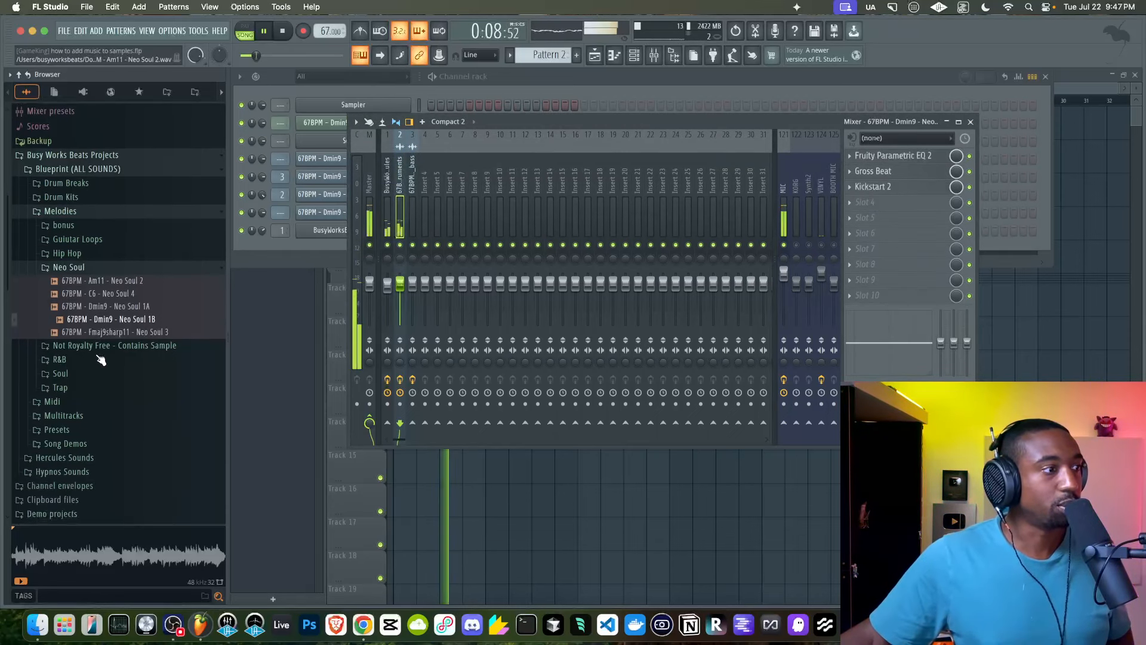
pyautogui.click(74, 425)
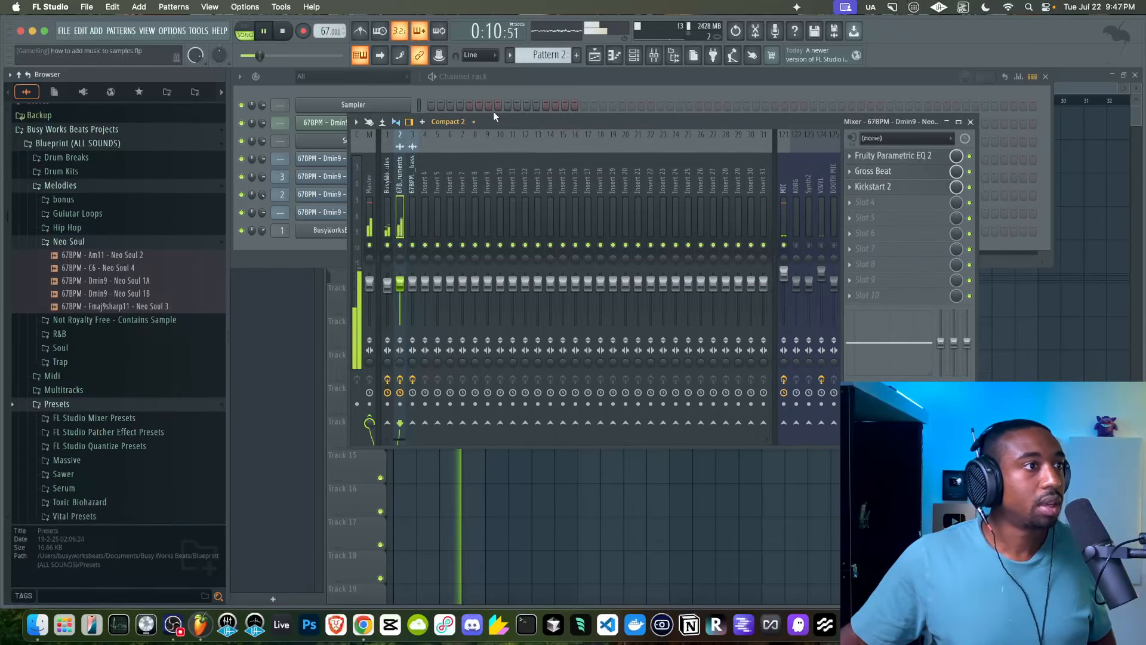
pyautogui.moveTo(507, 117); pyautogui.dragTo(751, 118)
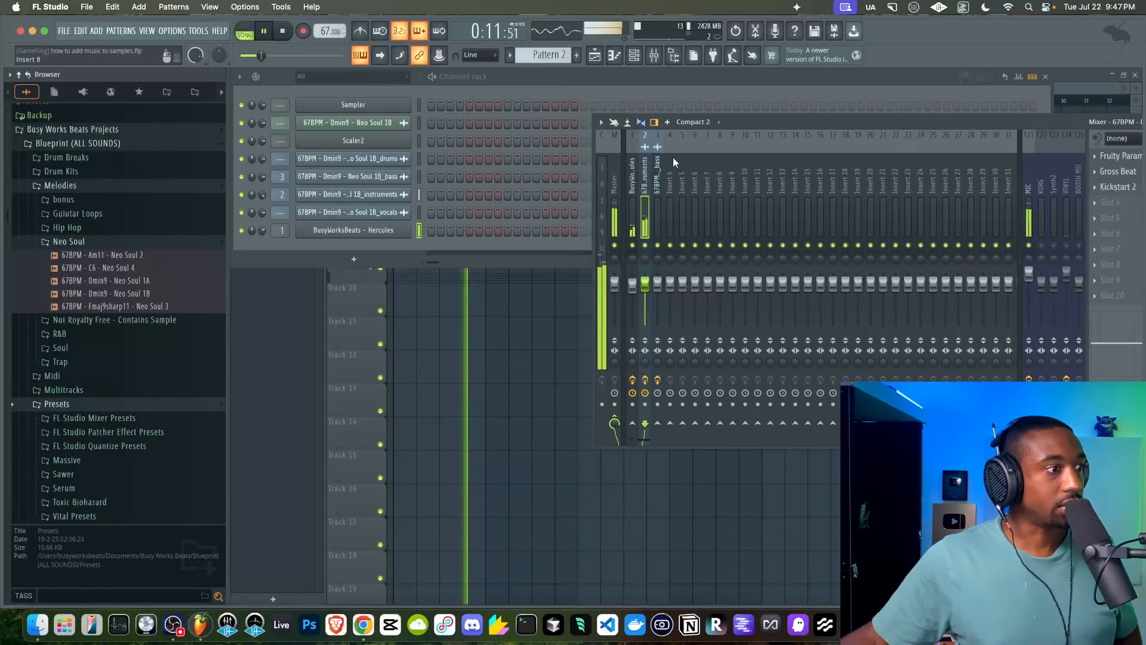
pyautogui.click(92, 502)
pyautogui.scroll(-3, 126, 276)
pyautogui.scroll(3, 117, 274)
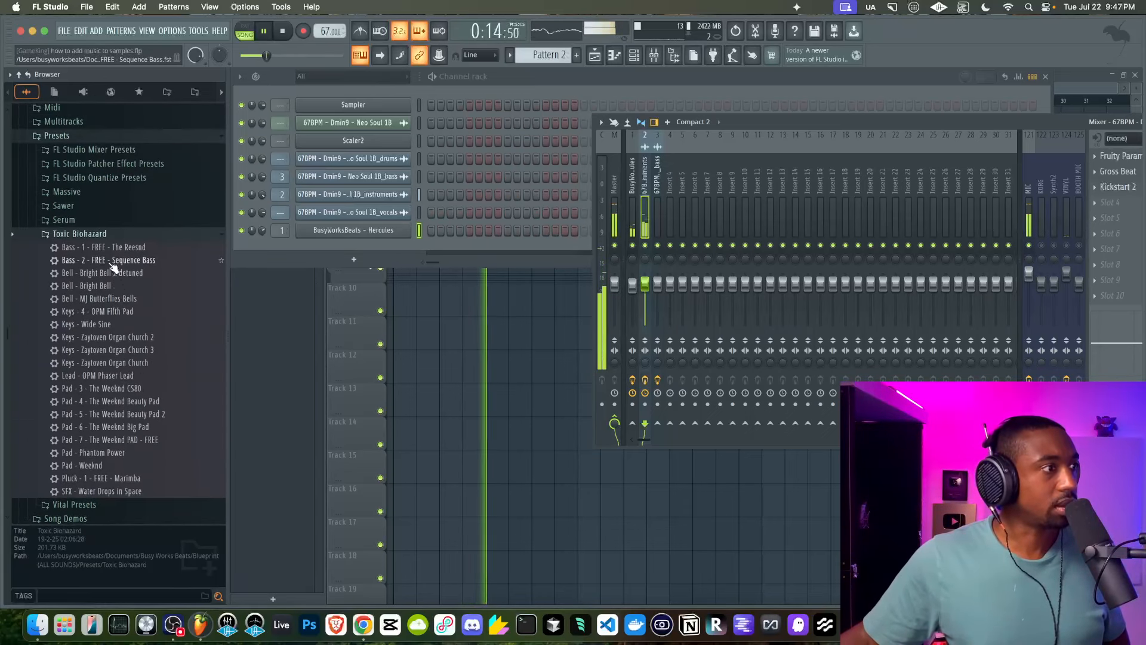
# Try the Toxic Biohazard preset Bass - 1 - FREE - The Reesnd in a new channel, then replace it with Bass - 2 - FREE - Sequence Bass.
pyautogui.moveTo(108, 253); pyautogui.dragTo(376, 249)
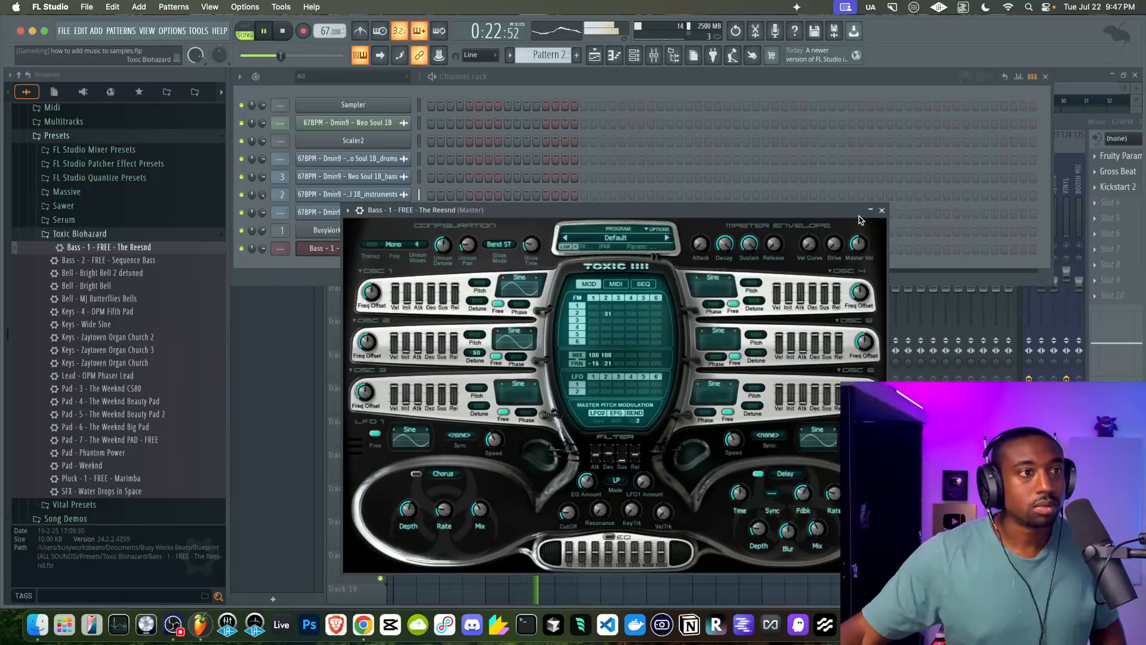
pyautogui.click(883, 210)
pyautogui.moveTo(152, 258); pyautogui.dragTo(383, 249)
pyautogui.click(881, 212)
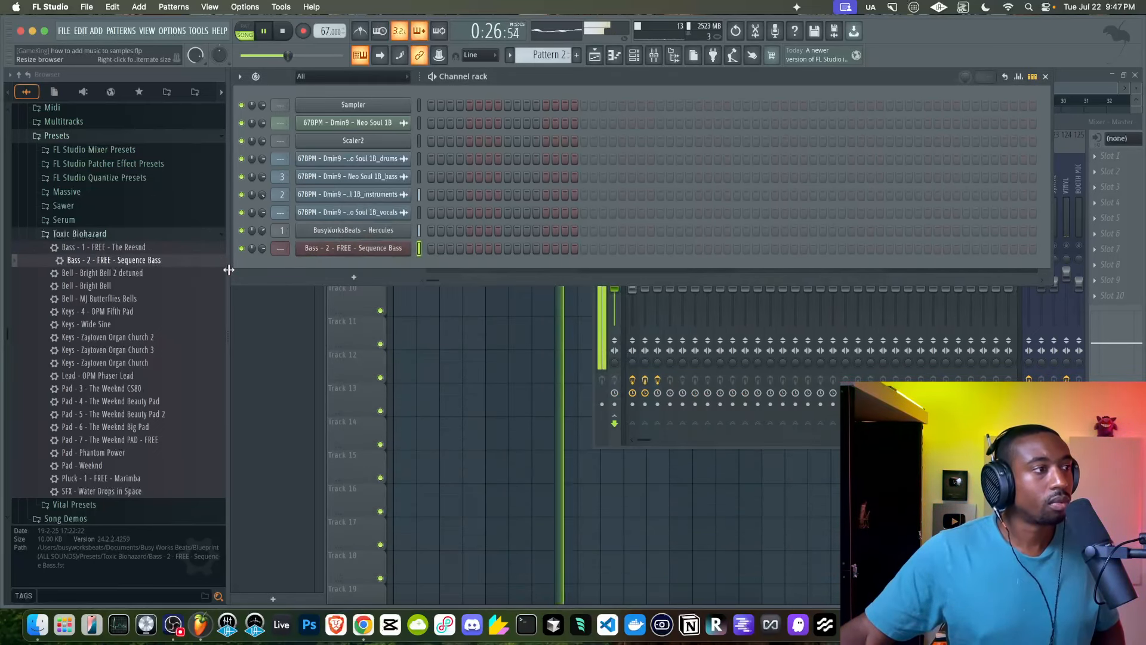
# Reopen the Sequence Bass preset, inspect its MIDI and sequencer pages while auditioning it, and close the instrument.
pyautogui.moveTo(125, 260); pyautogui.dragTo(350, 249)
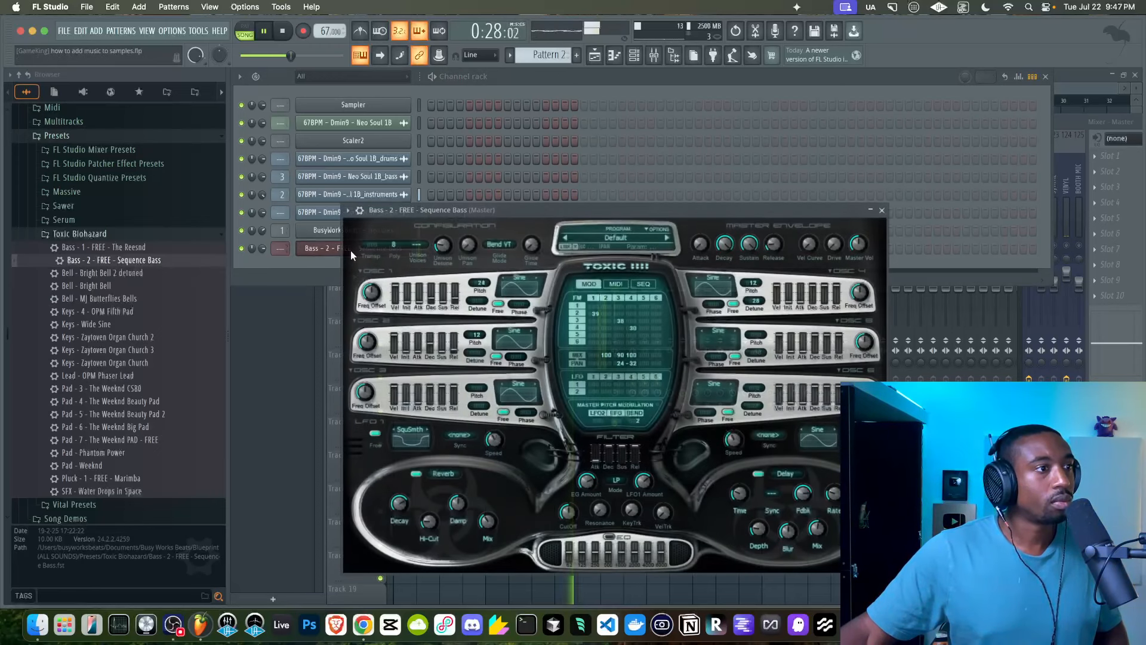
pyautogui.click(616, 283)
pyautogui.click(644, 284)
pyautogui.click(620, 401)
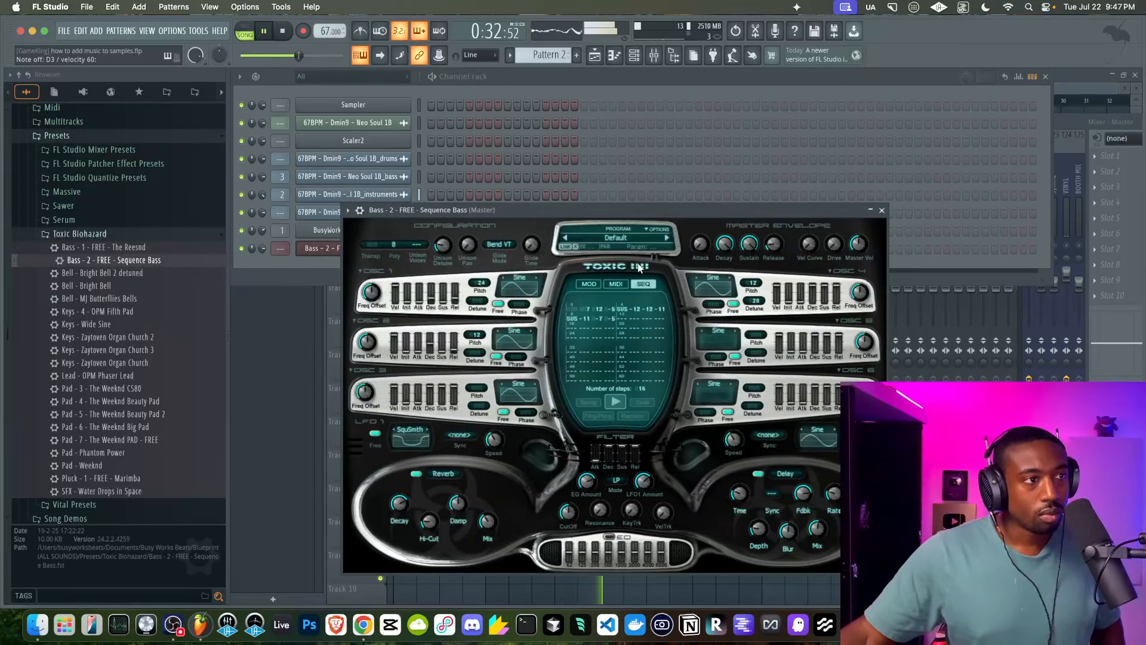
pyautogui.press('Escape')
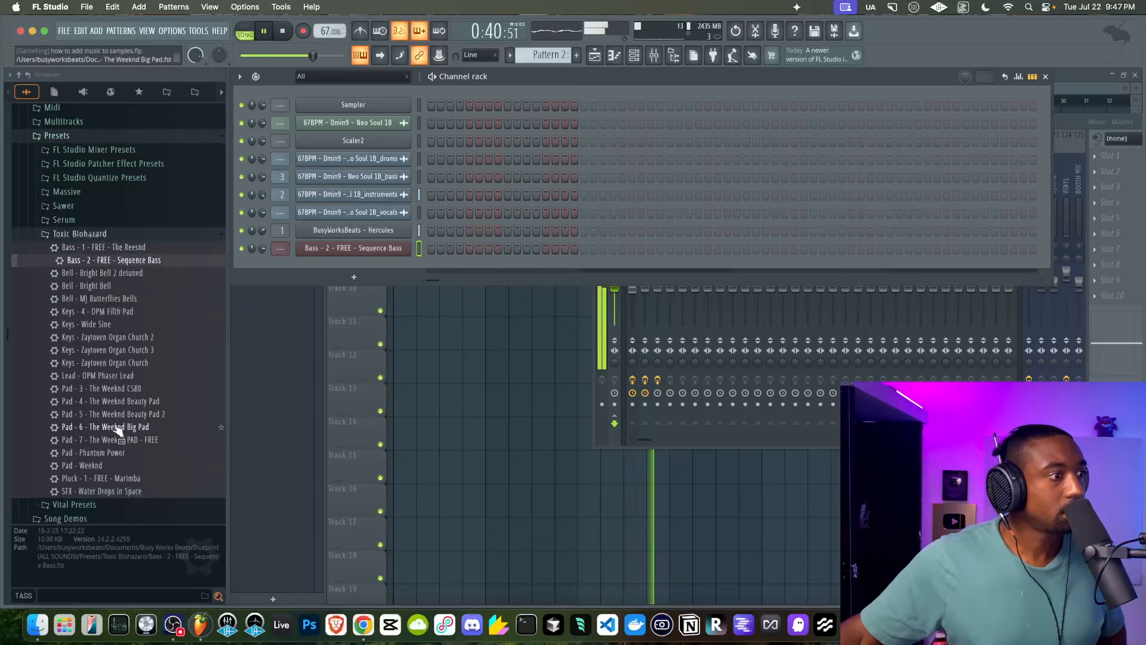
# Replace the Sequence Bass channel with the Pad - 6 - The Weeknd Big Pad preset.
pyautogui.moveTo(132, 426); pyautogui.dragTo(306, 251)
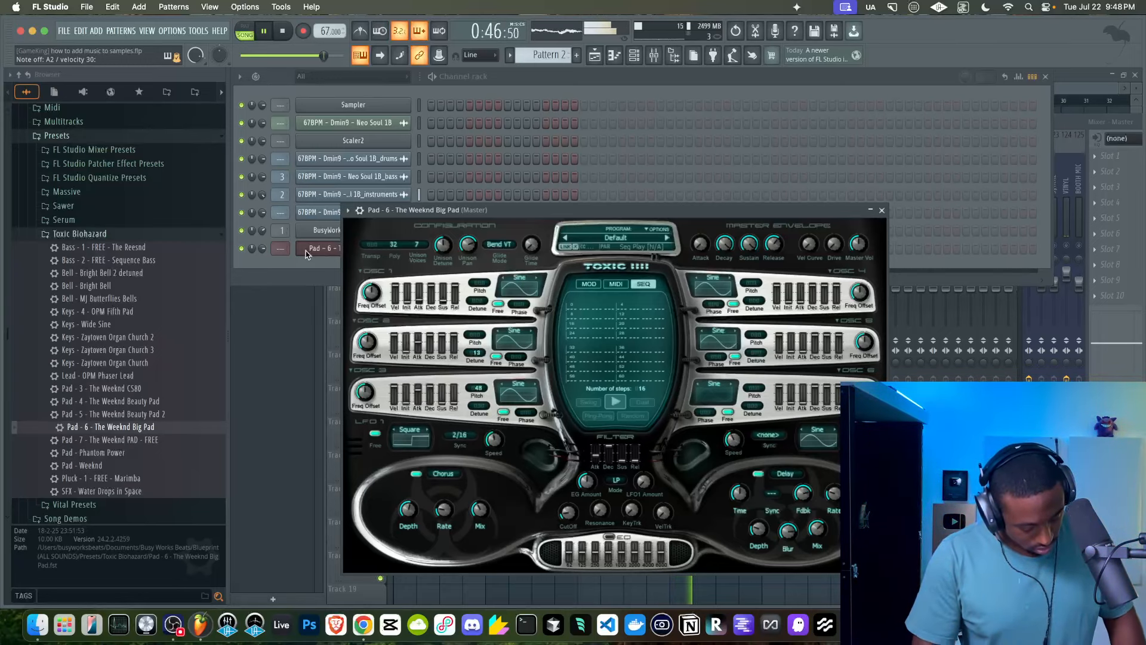
pyautogui.click(705, 209)
# Load Serum 2 FX into slot 4 of the instruments track and enable its Audio In noise source, Note Latch and Filter 1.
pyautogui.moveTo(731, 216)
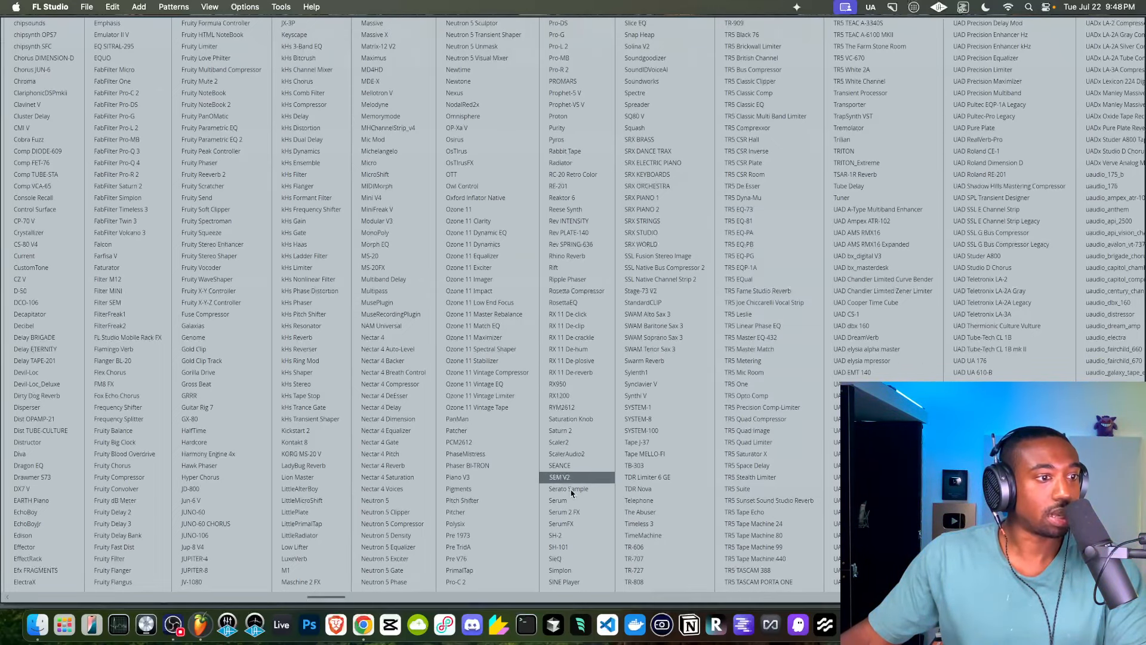
pyautogui.click(564, 512)
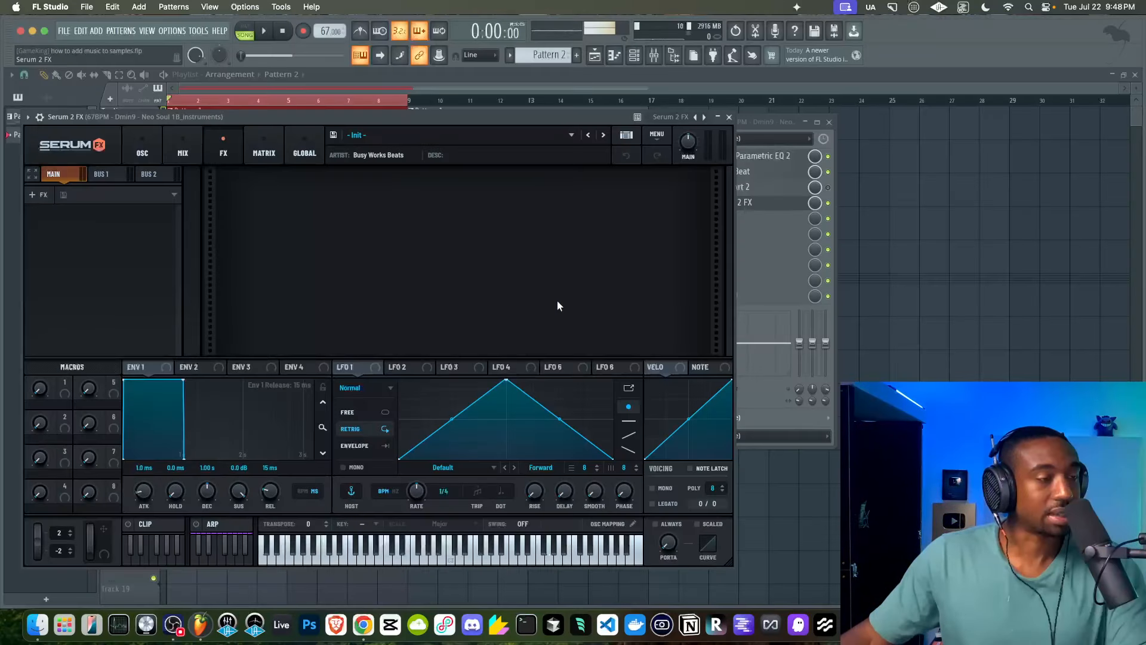
pyautogui.click(156, 143)
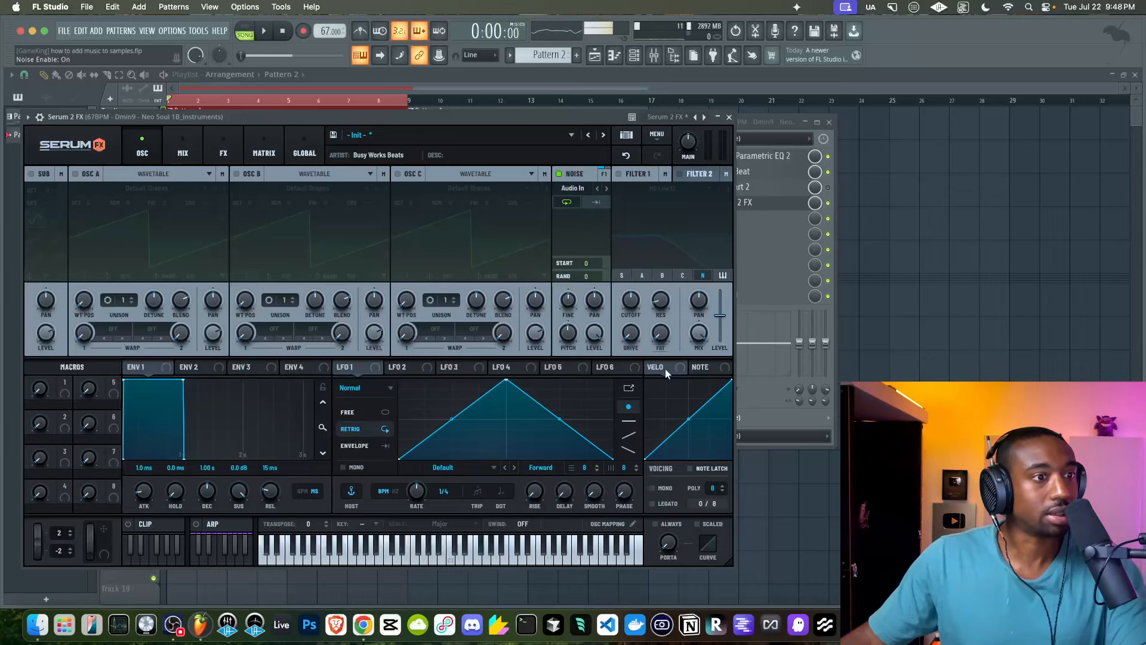
pyautogui.click(690, 469)
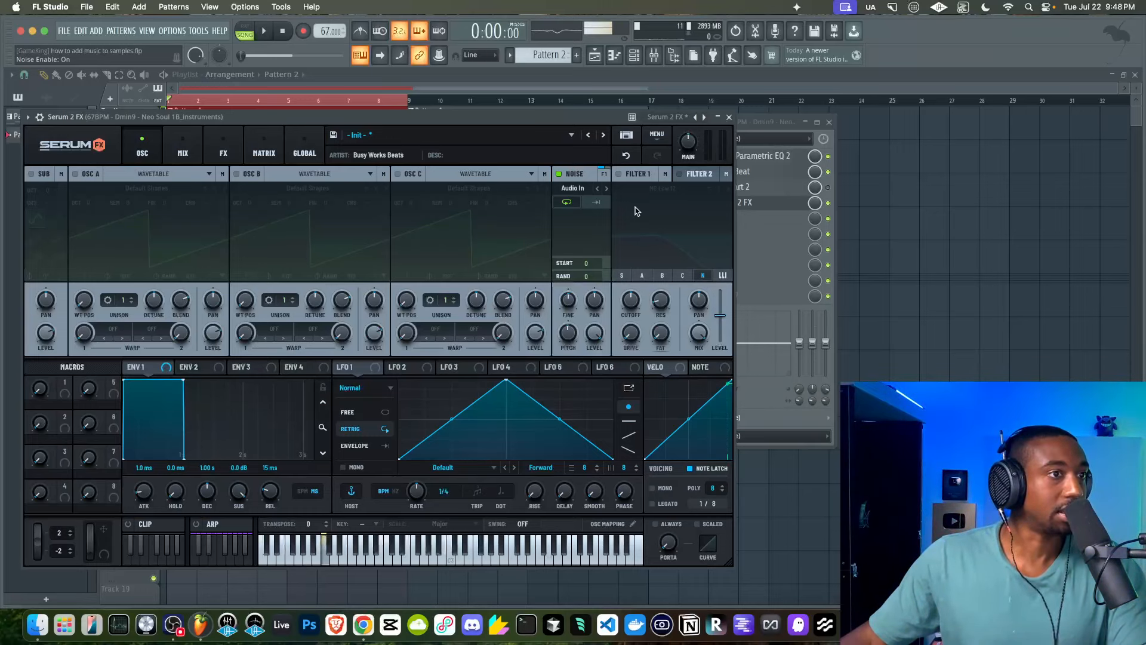
pyautogui.click(618, 175)
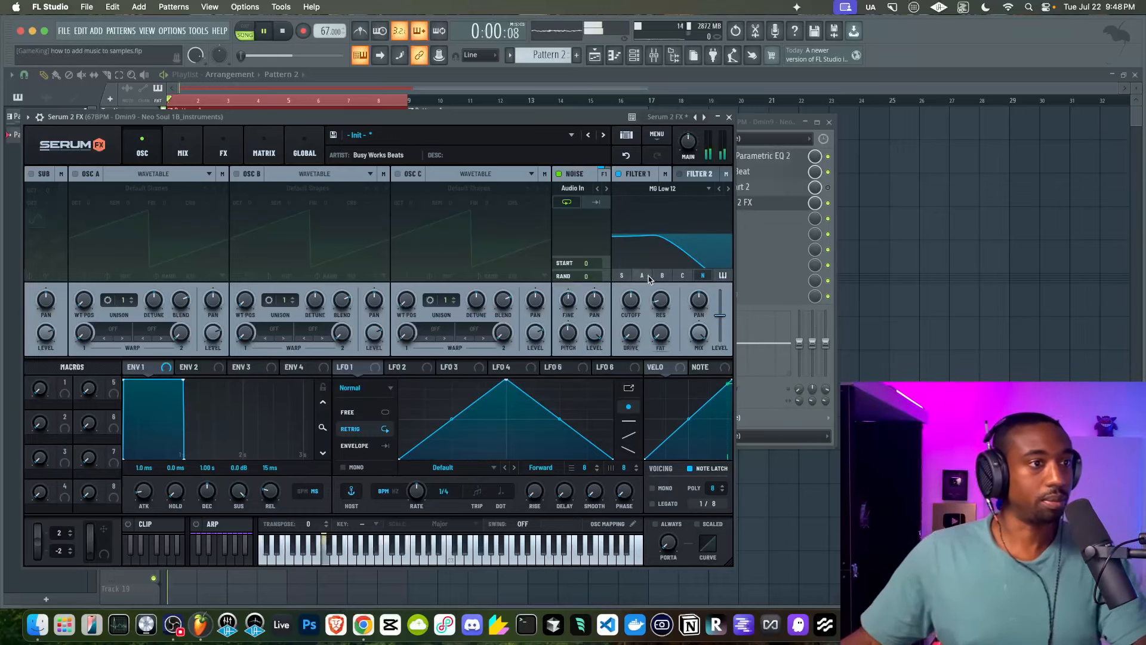
pyautogui.click(729, 118)
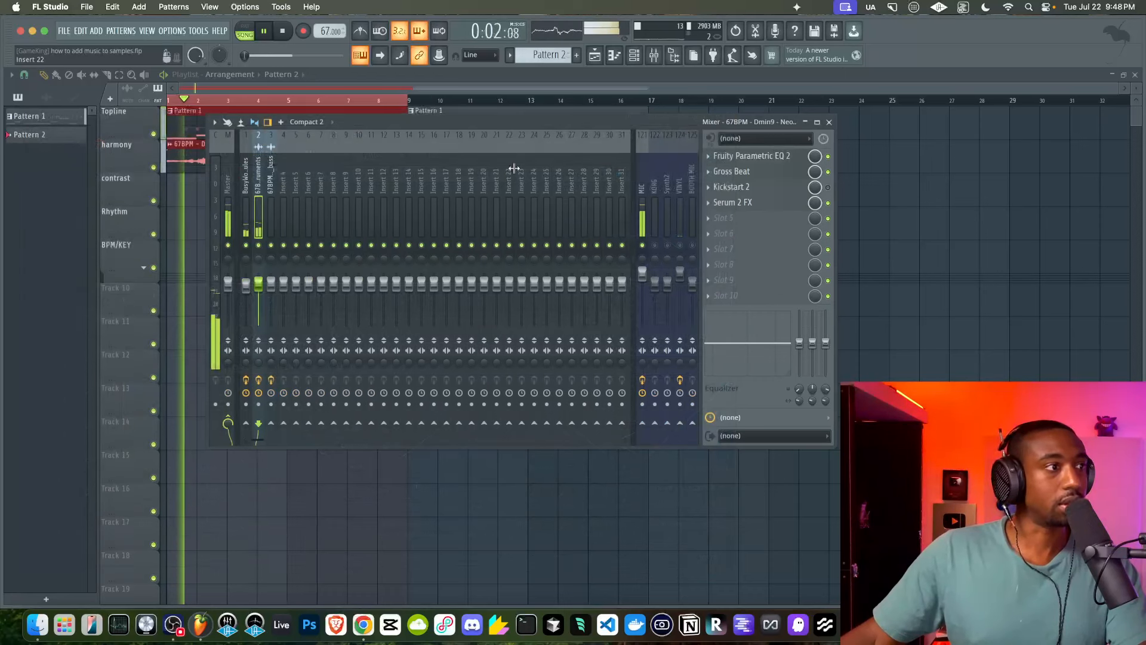
# Raise the Filter 1 cutoff in Serum 2 FX to about 13859 Hz and modulate it with LFO 1 at the 1/16 rate.
pyautogui.click(762, 205)
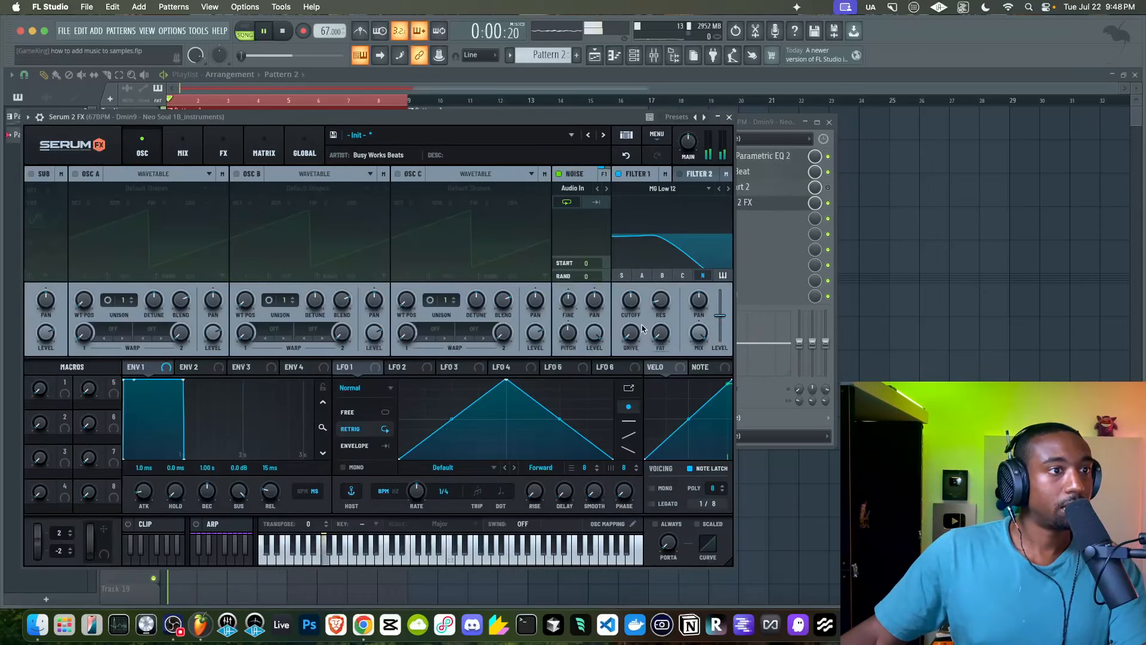
pyautogui.moveTo(636, 301); pyautogui.dragTo(639, 245)
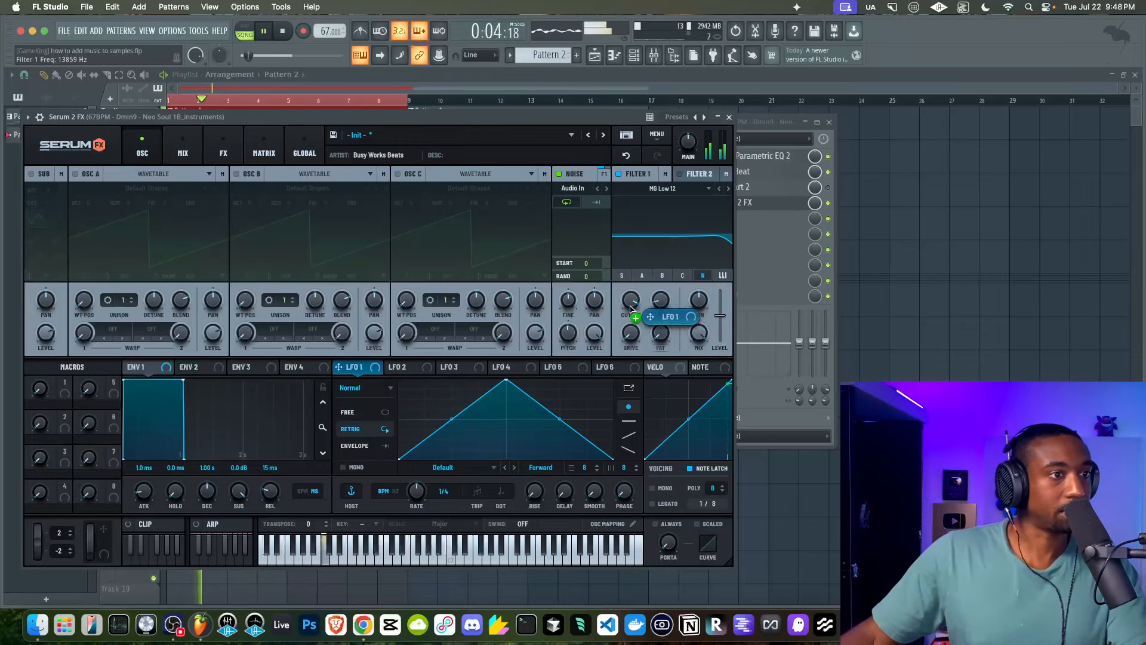
pyautogui.moveTo(631, 309); pyautogui.dragTo(632, 215)
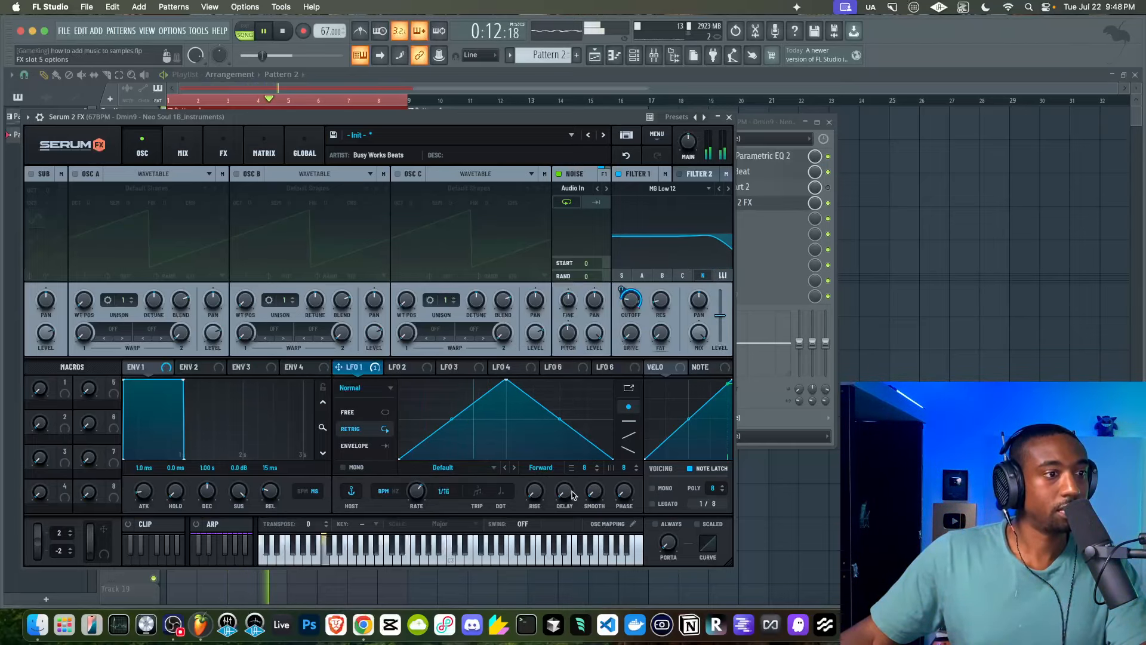
pyautogui.click(729, 118)
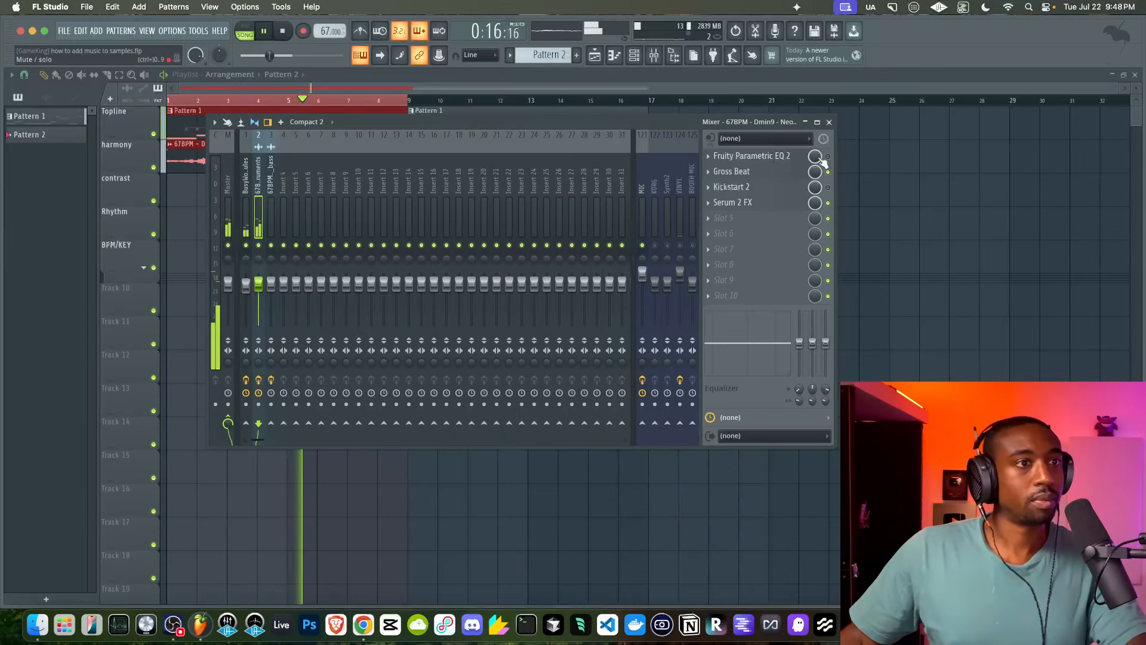
# Lower the Filter 1 cutoff in Serum 2 FX on the instruments track, then close the plugin and the mixer.
pyautogui.click(764, 205)
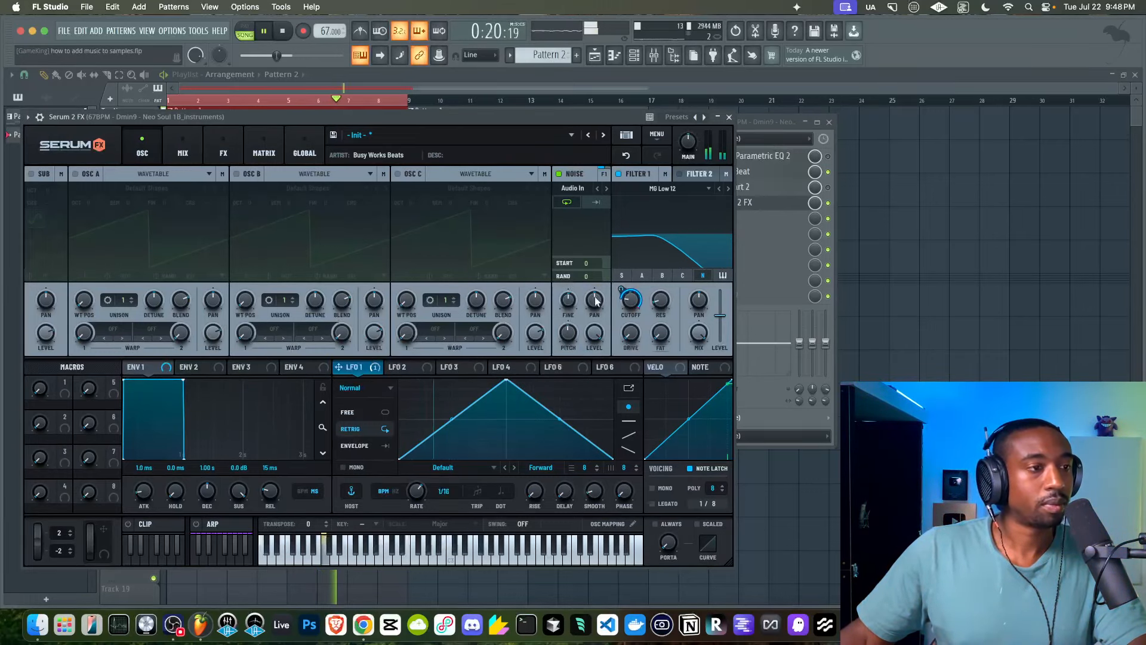
pyautogui.click(731, 117)
pyautogui.click(828, 121)
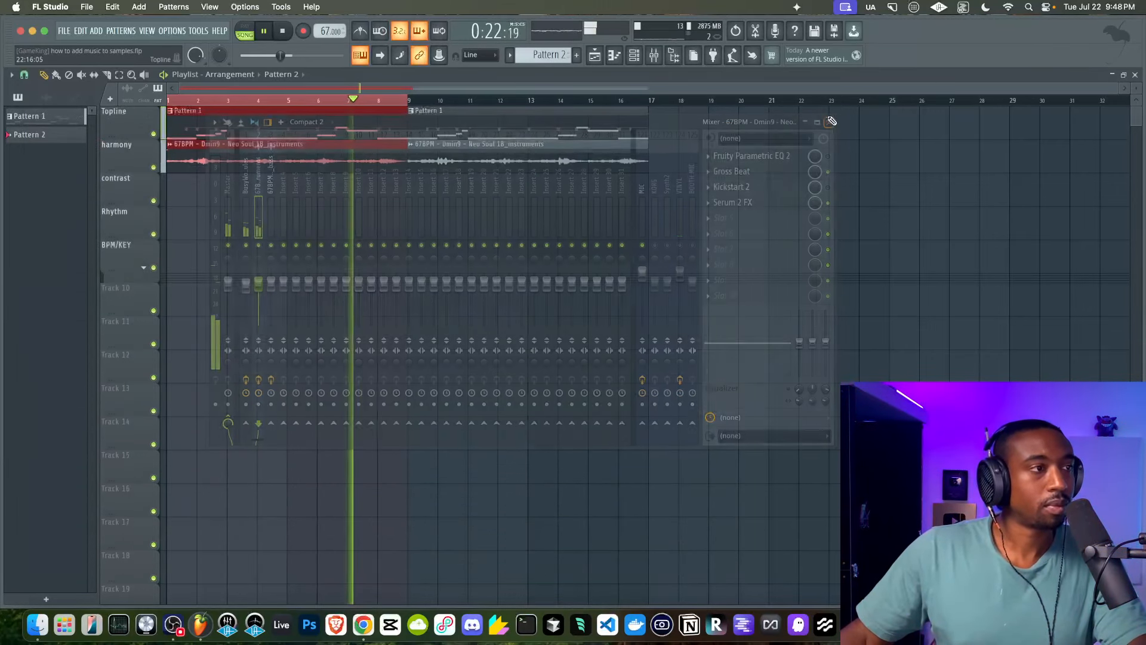
pyautogui.doubleClick(402, 125)
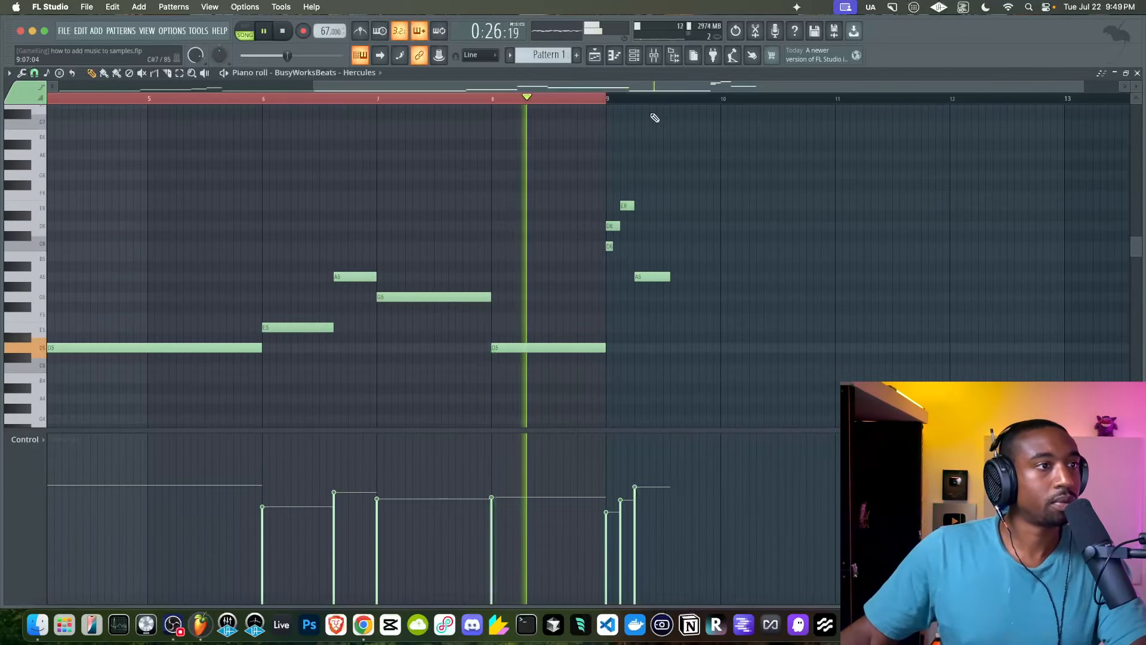
pyautogui.click(654, 55)
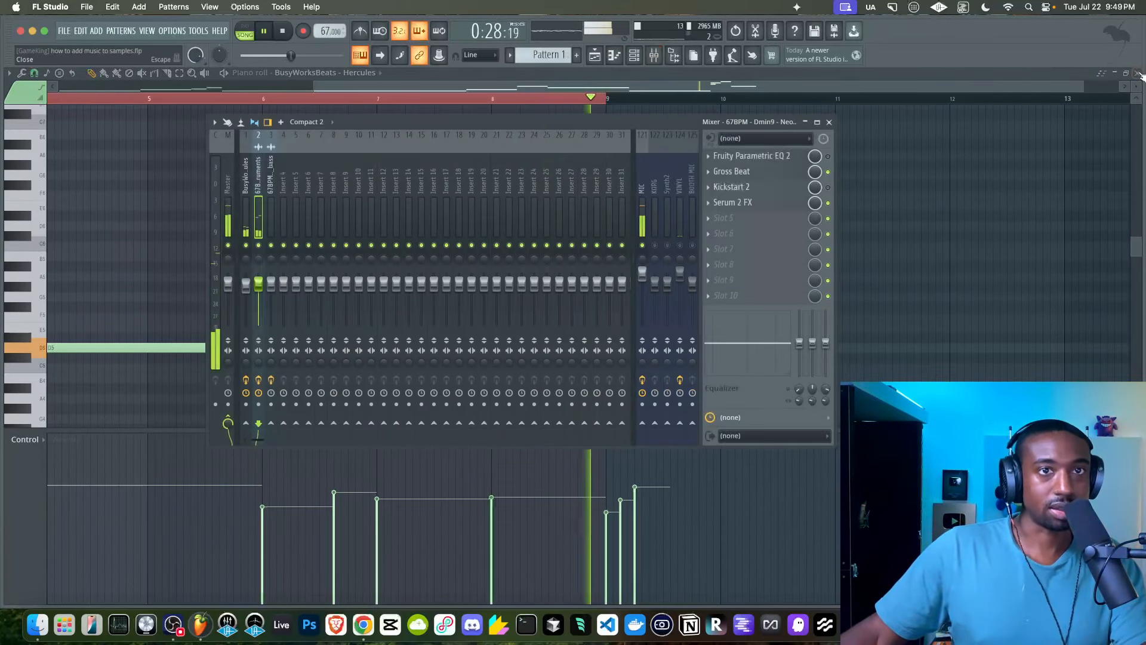
pyautogui.click(1138, 73)
pyautogui.click(828, 121)
# Switch to Pattern 2 and route the Pad - 6 - The Weeknd Big Pad channel to mixer track 4.
pyautogui.click(634, 55)
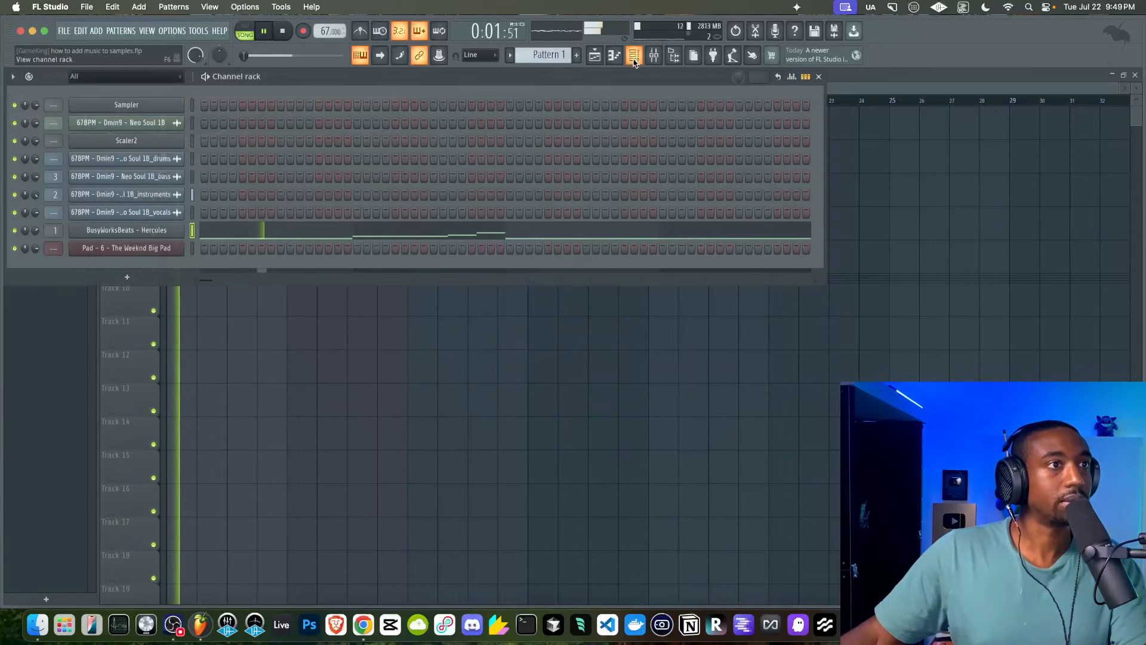
pyautogui.click(673, 55)
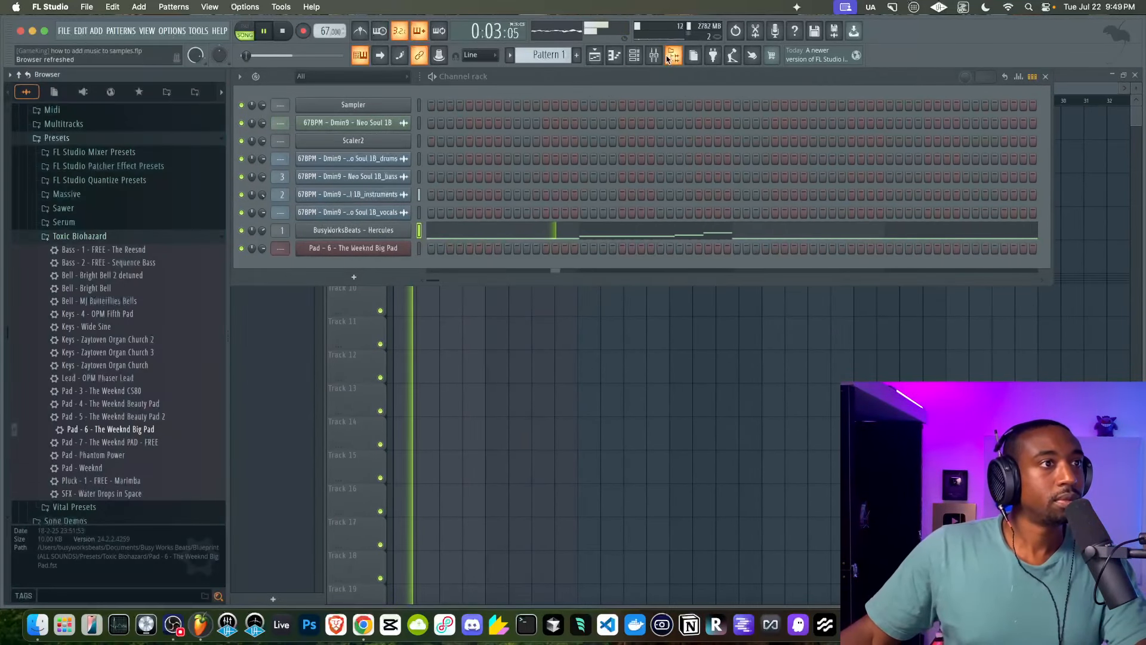
pyautogui.click(577, 56)
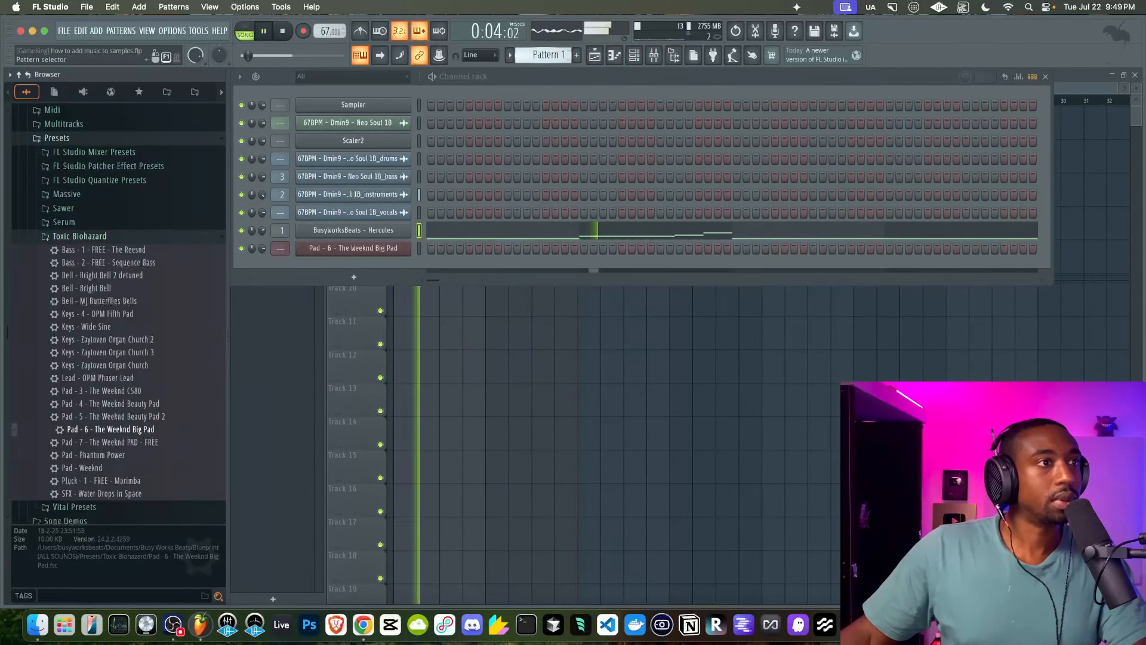
pyautogui.click(419, 250)
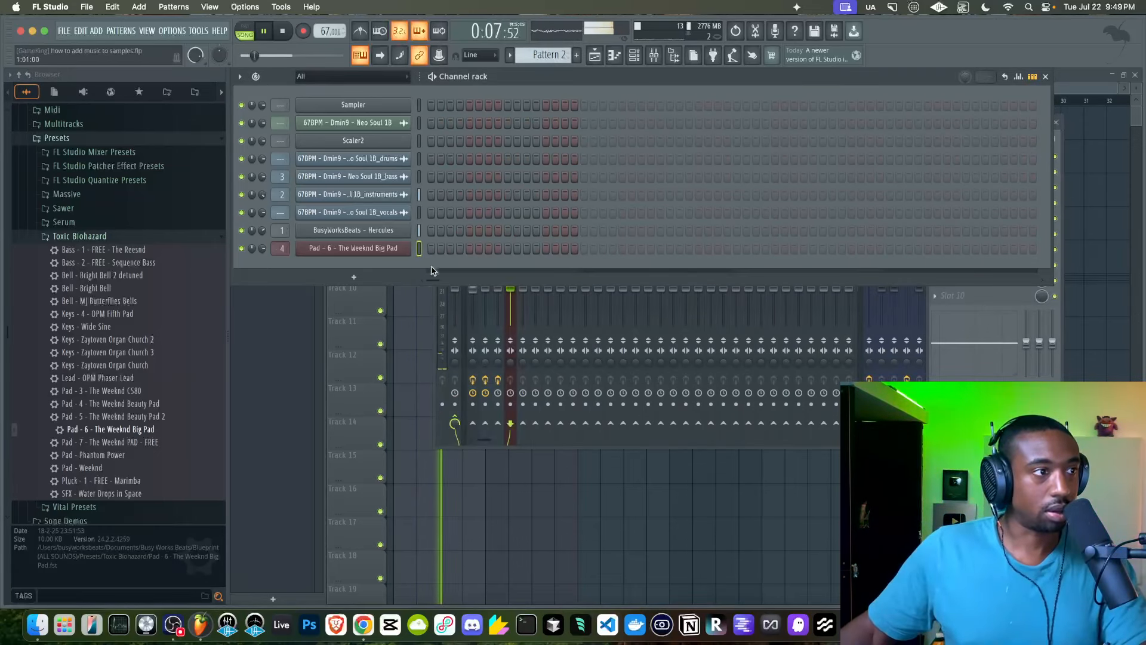
# Record a sparse pad part into Pattern 2, place it at bar 1 of the contrast track and check its notes.
pyautogui.press('F6')
pyautogui.press('space')
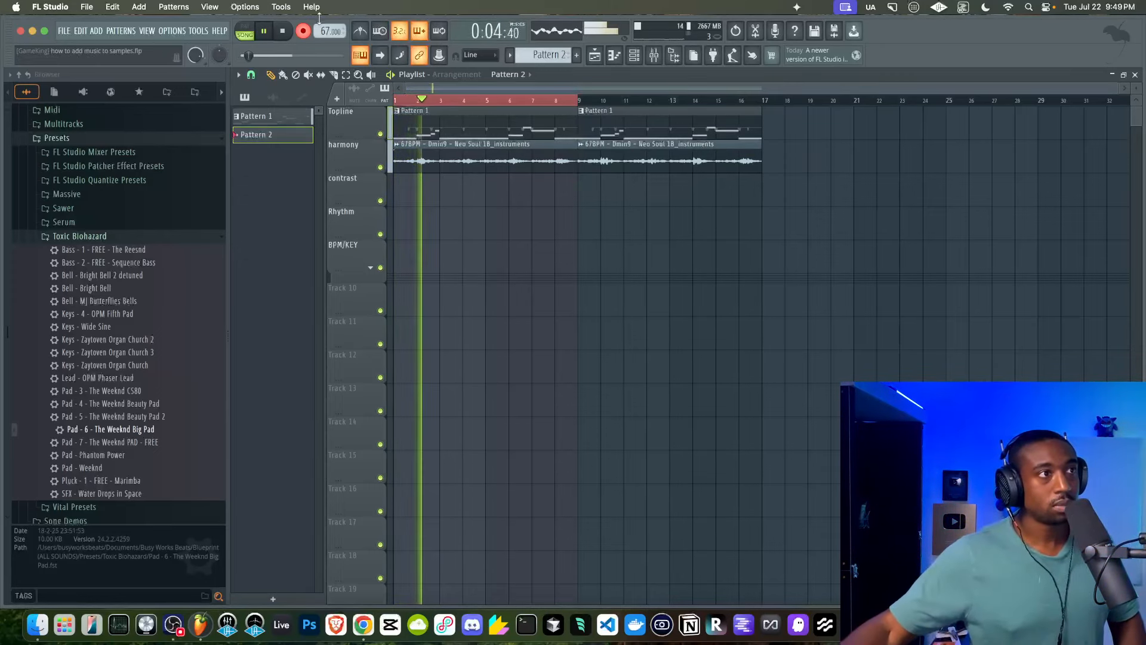
pyautogui.click(361, 31)
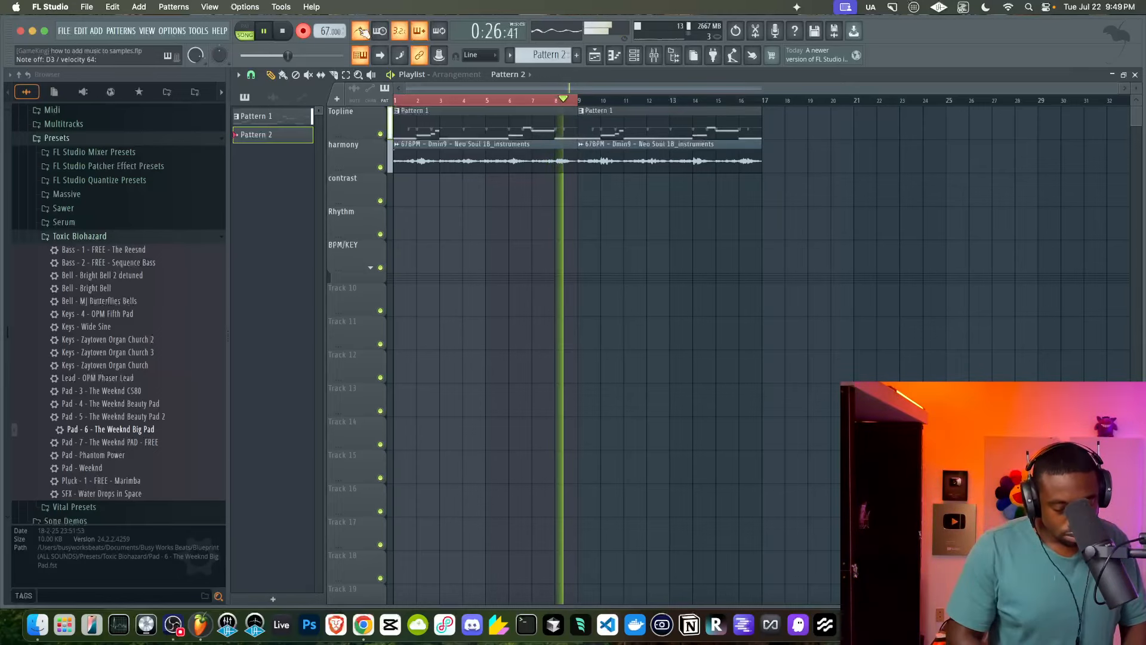
pyautogui.click(406, 184)
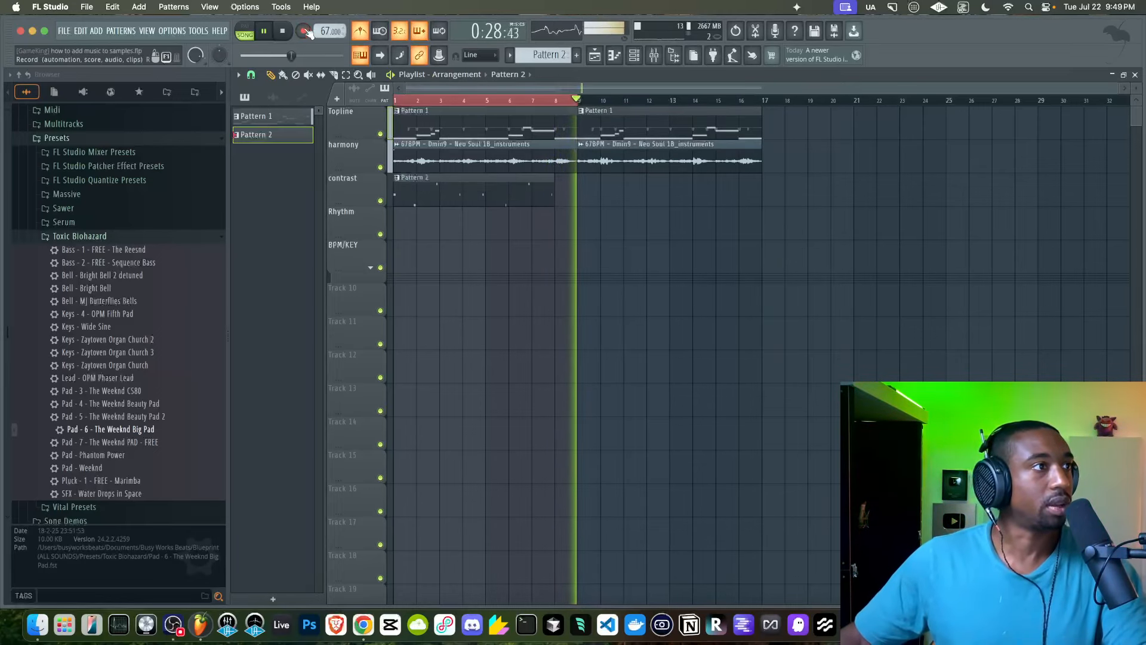
pyautogui.doubleClick(417, 181)
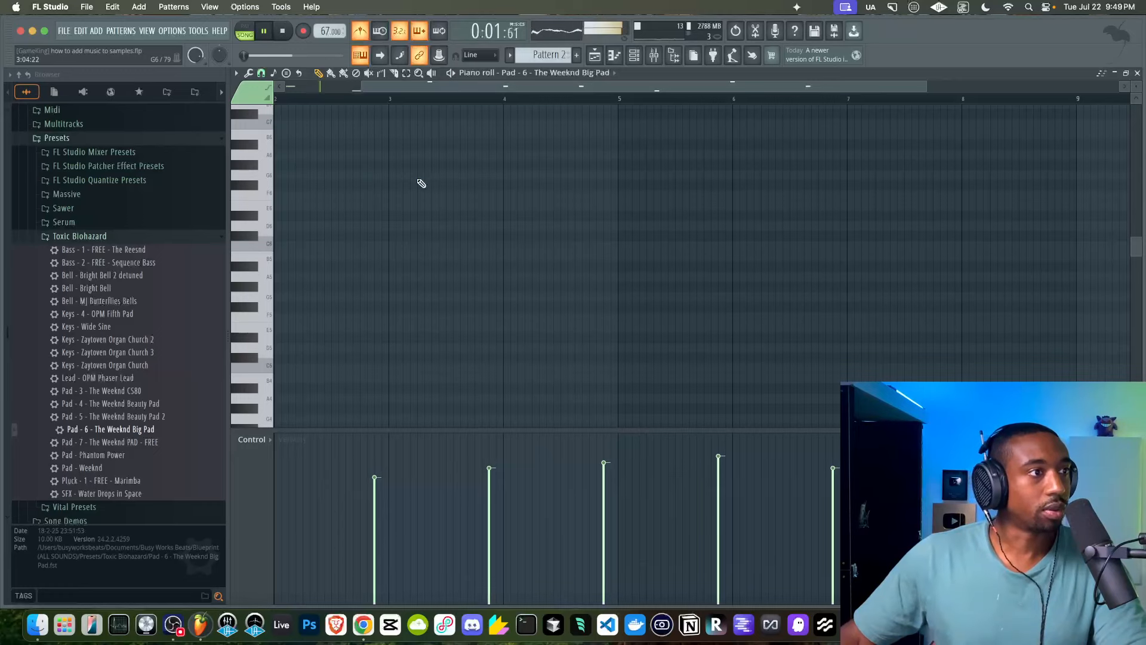
pyautogui.scroll(-2, 626, 213)
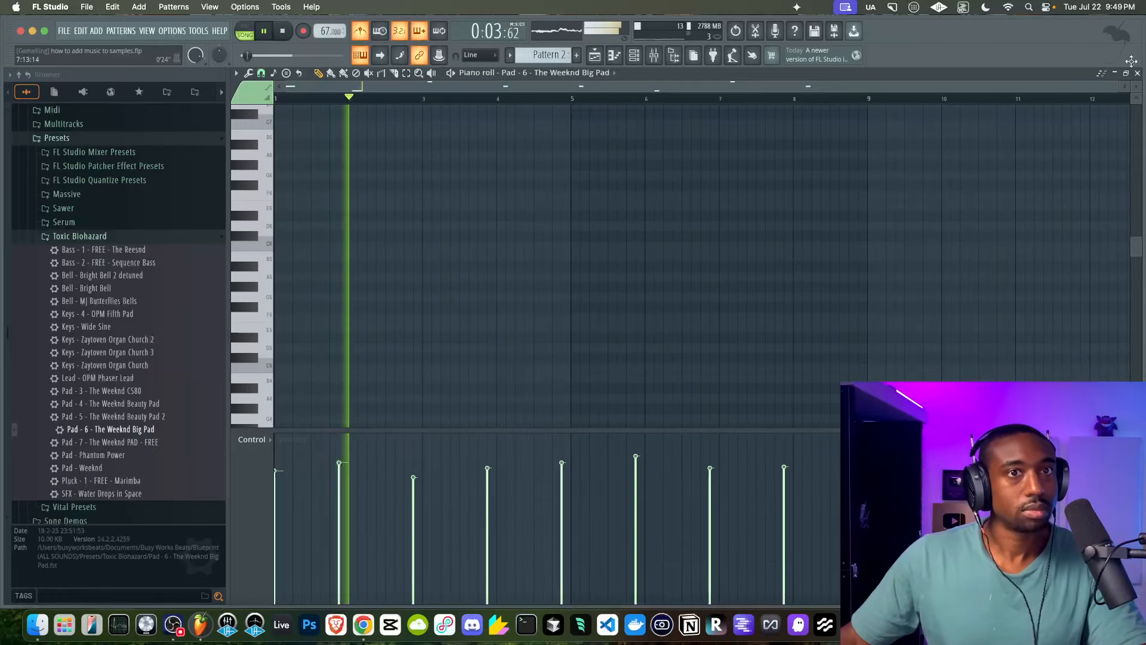
pyautogui.press('Escape')
# Mute the MIC track in the mixer.
pyautogui.press('F6')
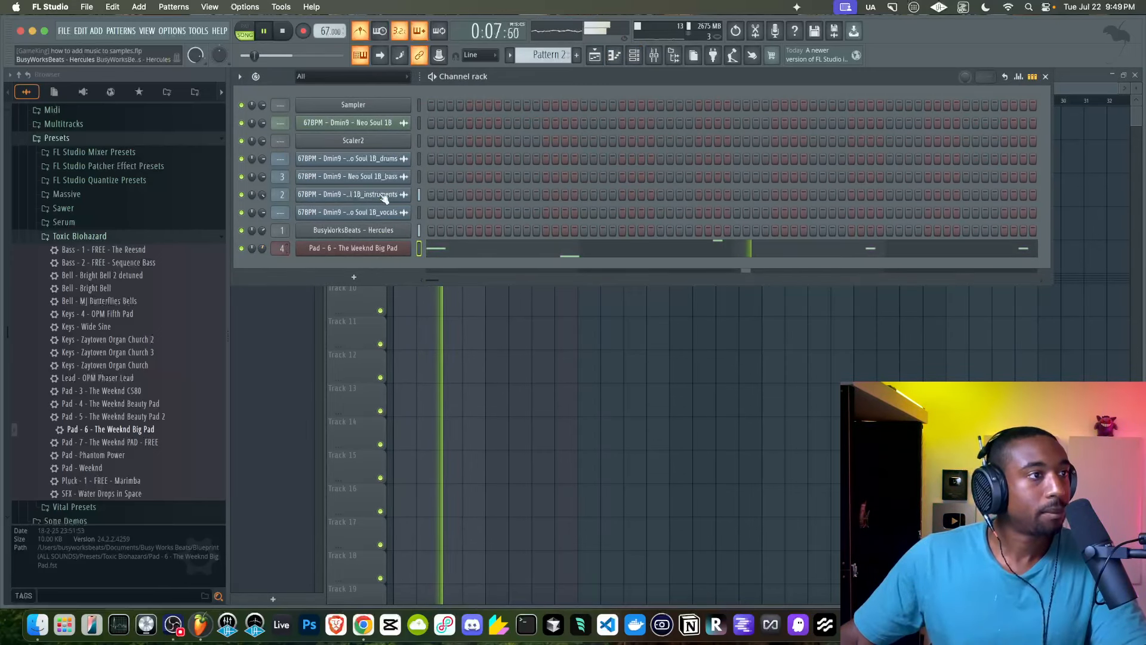
pyautogui.press('F9')
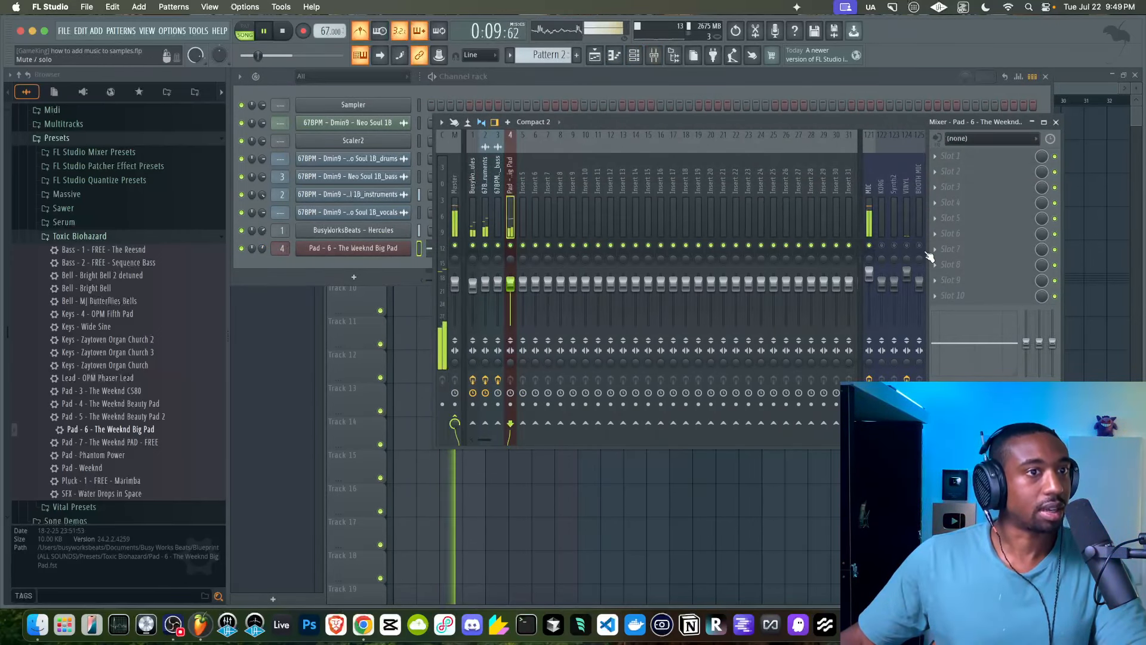
pyautogui.click(869, 245)
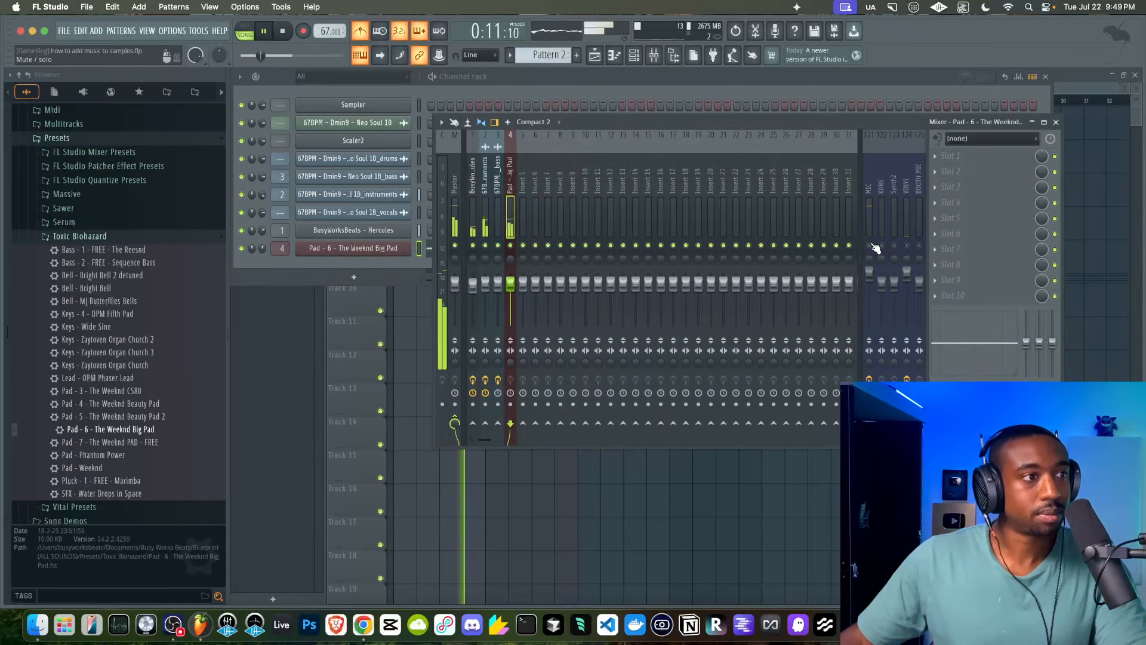
# Load PanMan into slot 5 of the instruments track, in Rhythm Step mode with the rhythm set to 1/8th.
pyautogui.click(486, 221)
pyautogui.click(989, 218)
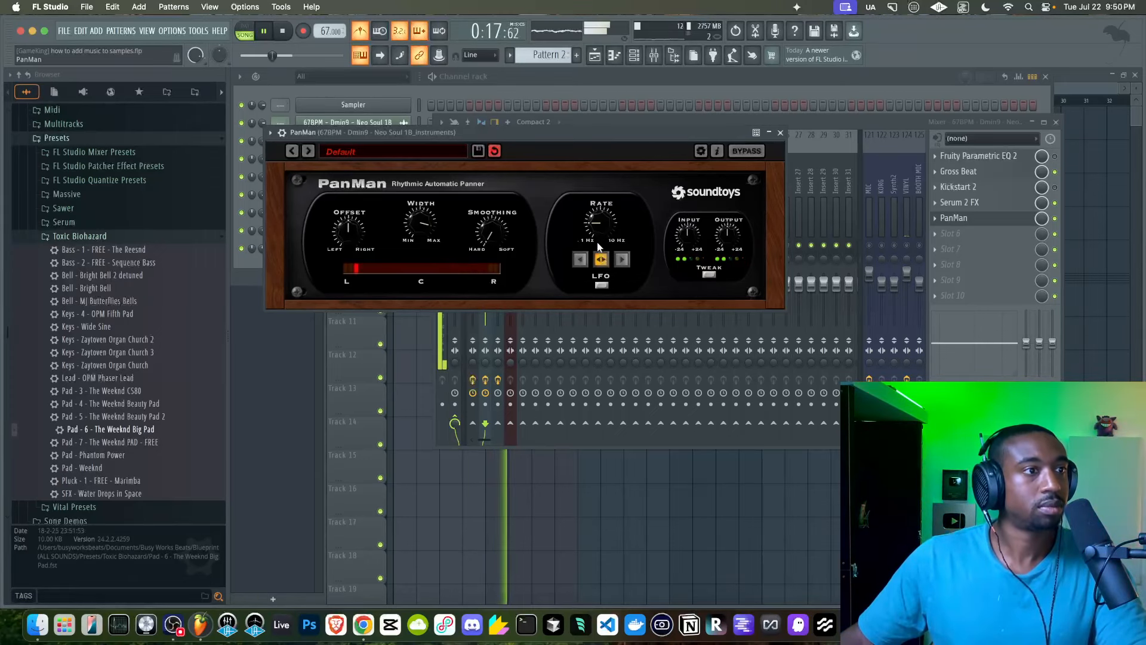
pyautogui.click(602, 276)
pyautogui.click(623, 251)
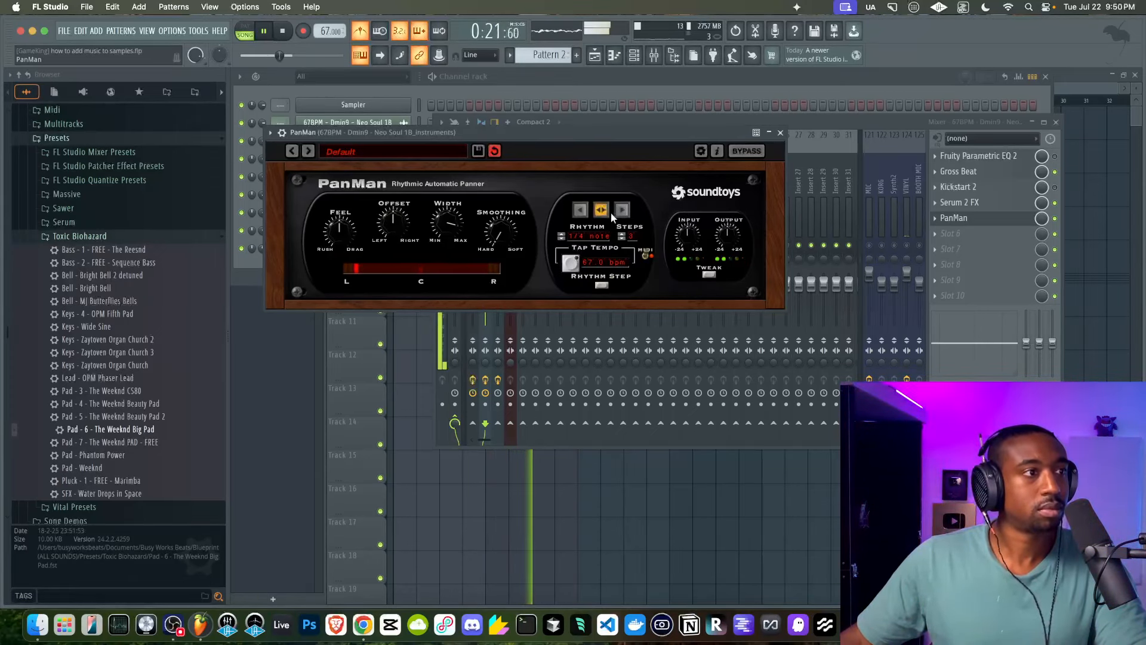
pyautogui.click(561, 236)
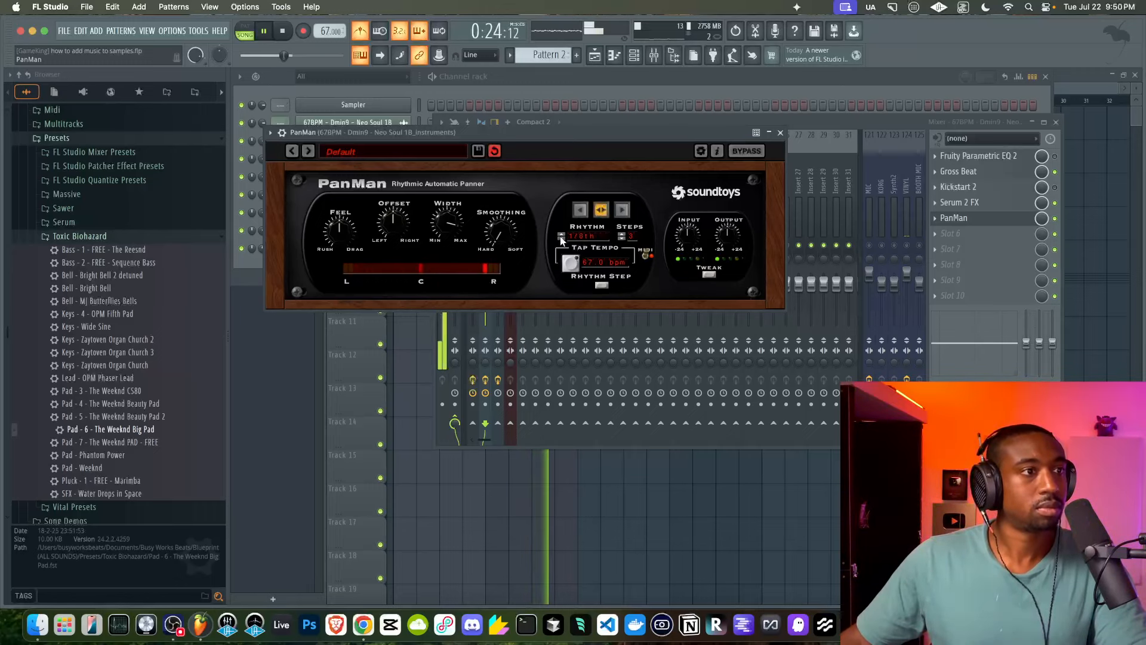
pyautogui.click(780, 132)
pyautogui.click(1056, 123)
# Extend the playlist loop to bars 1–16 and copy the Pattern 2 clip to bar 9 of the contrast track.
pyautogui.rightClick(1074, 206)
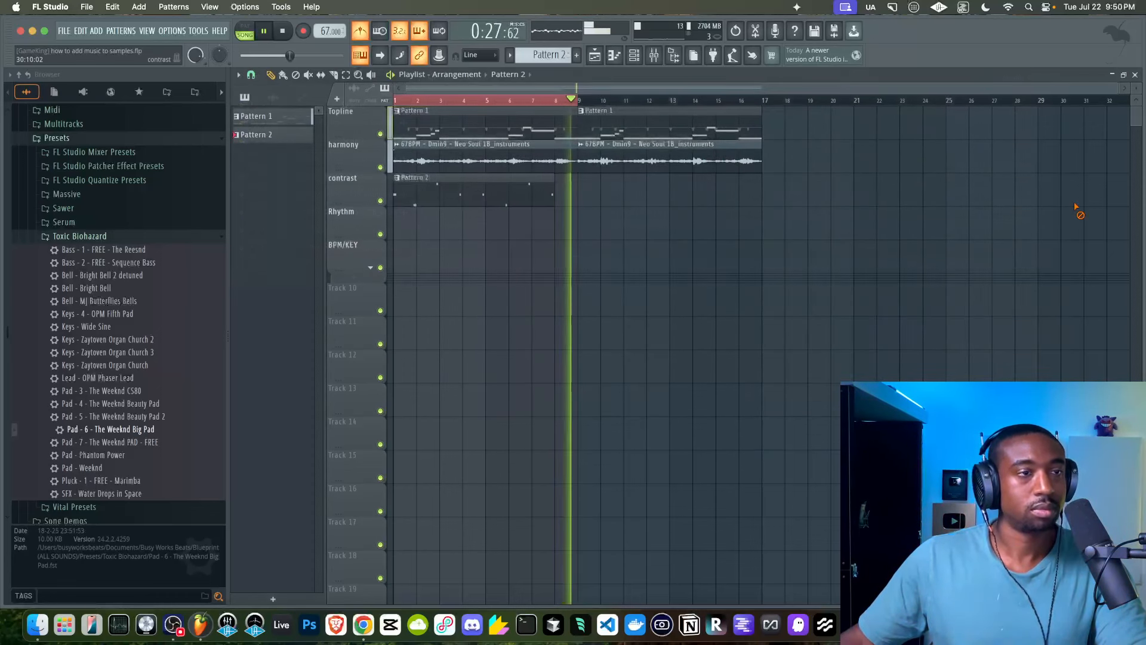
pyautogui.moveTo(764, 101); pyautogui.dragTo(399, 103)
pyautogui.moveTo(476, 215); pyautogui.dragTo(625, 187)
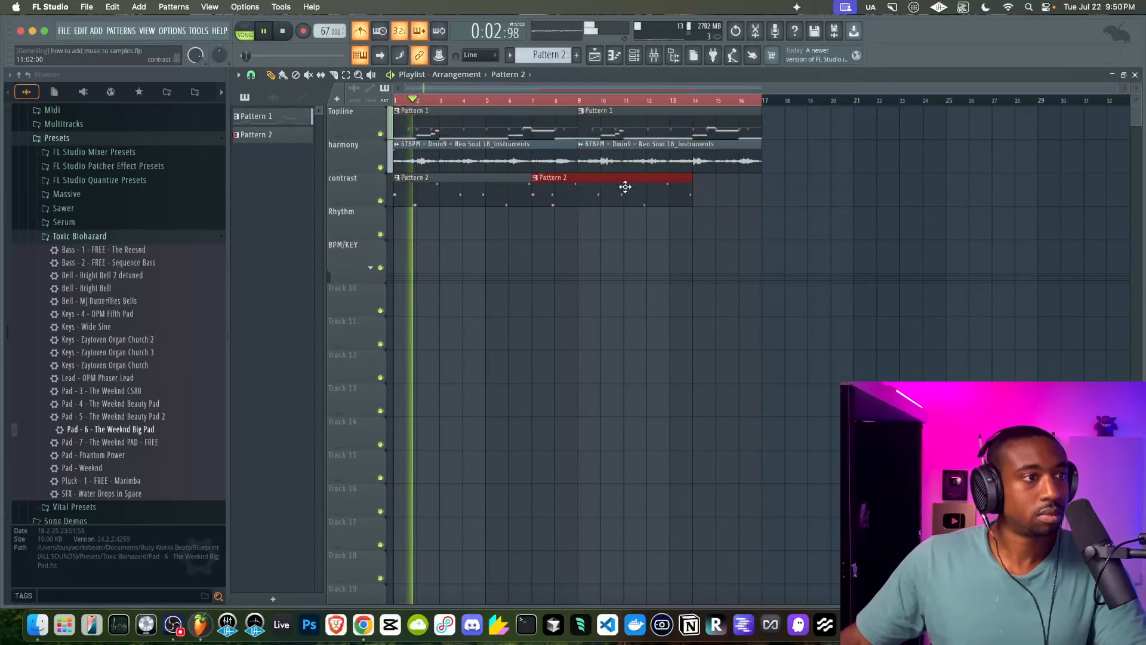
# Unmute the MIC track in the mixer and close the mixer.
pyautogui.click(655, 55)
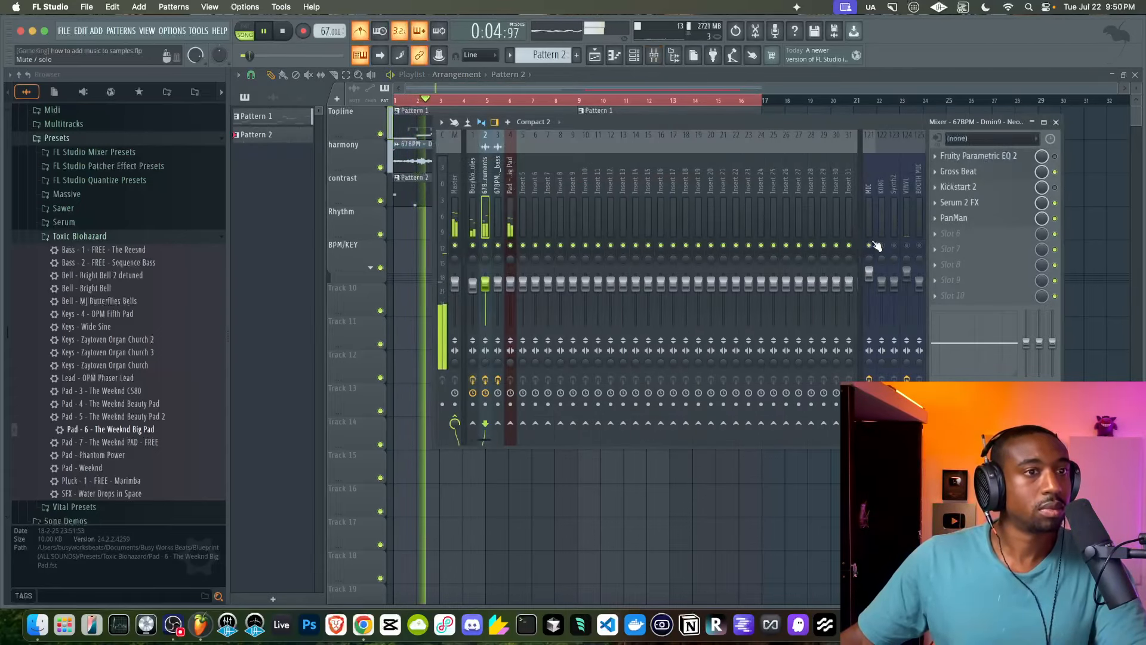
pyautogui.click(1055, 122)
# Add a Busy Works Beats - Hypnos channel with the Em Guitar preset and route it to mixer track 5.
pyautogui.click(634, 55)
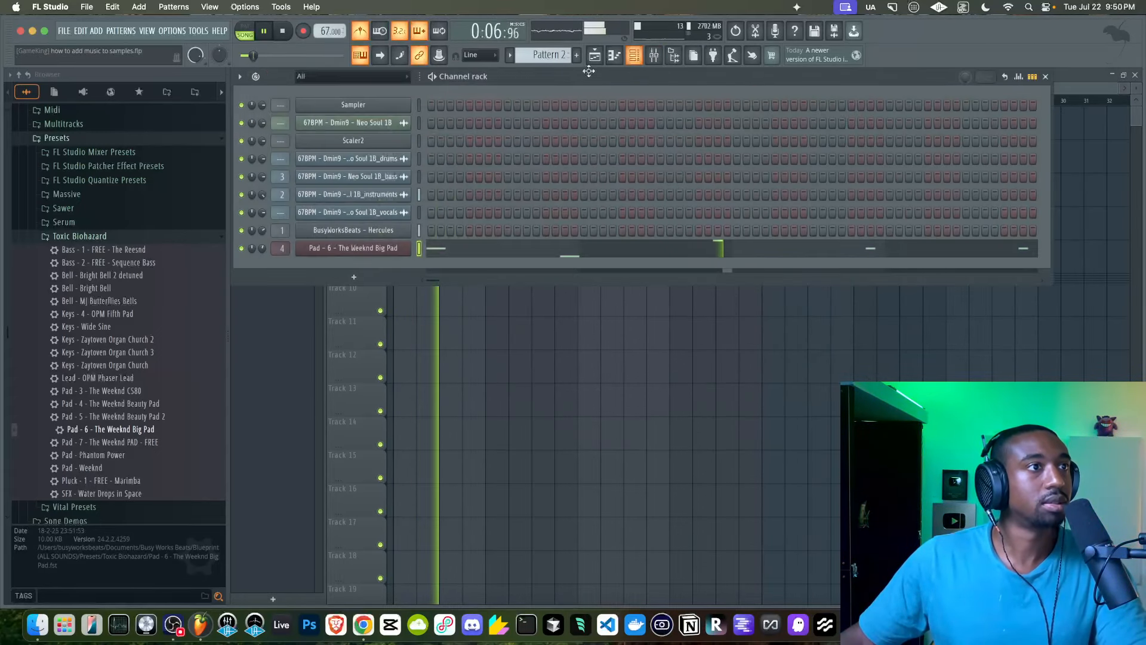
pyautogui.click(355, 277)
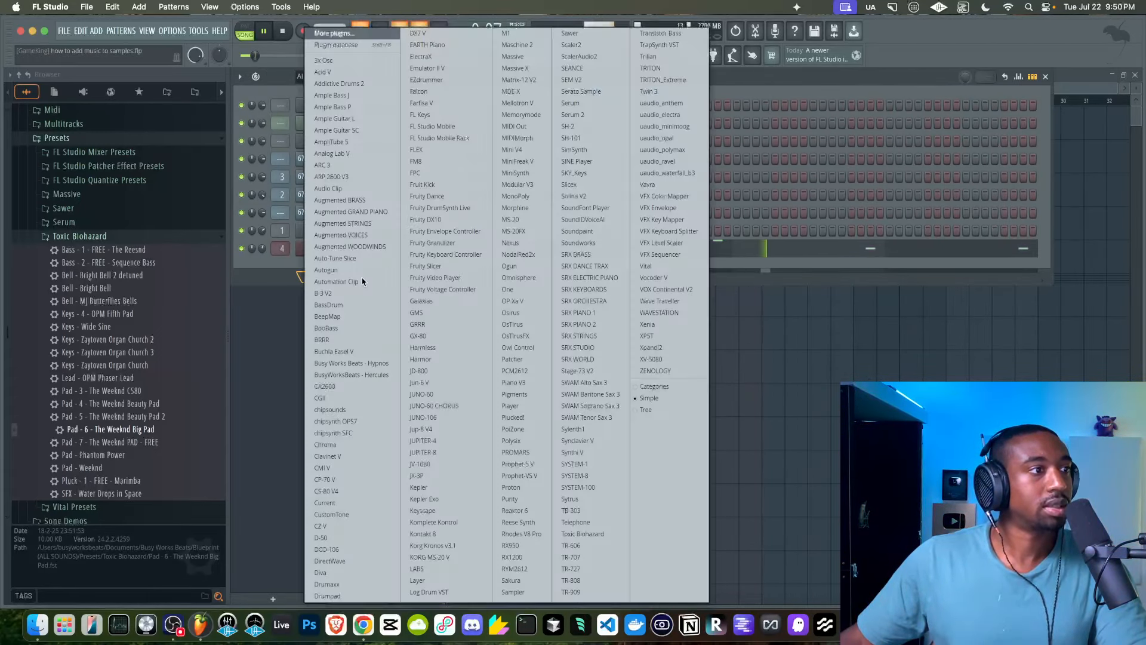
pyautogui.click(358, 363)
pyautogui.click(291, 140)
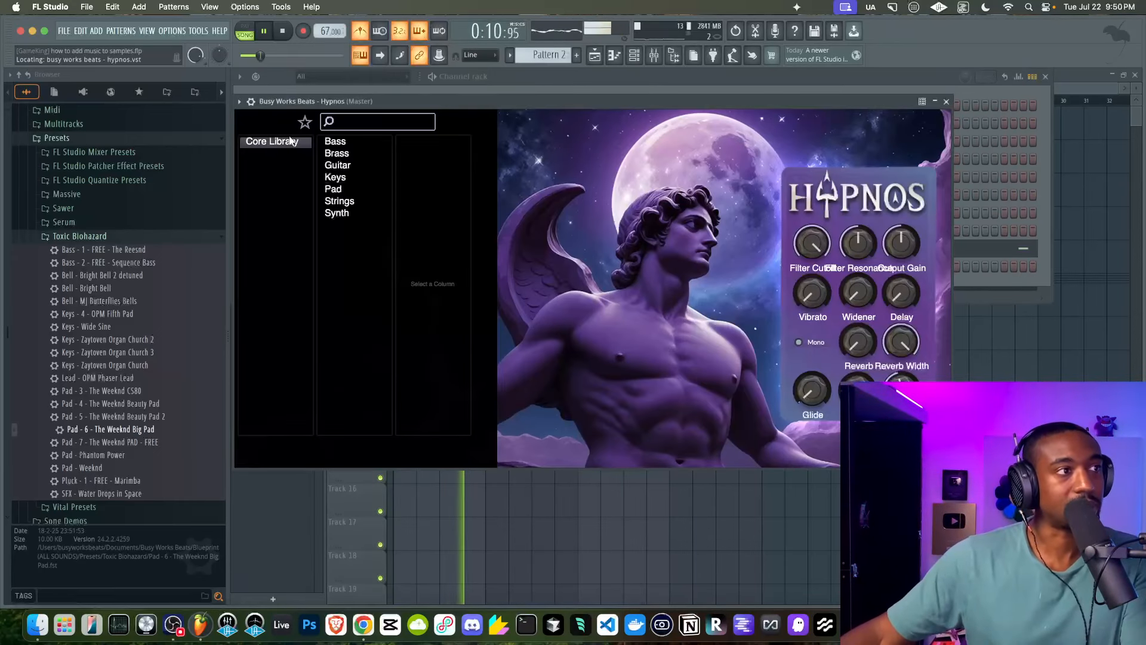
pyautogui.click(338, 165)
pyautogui.click(440, 143)
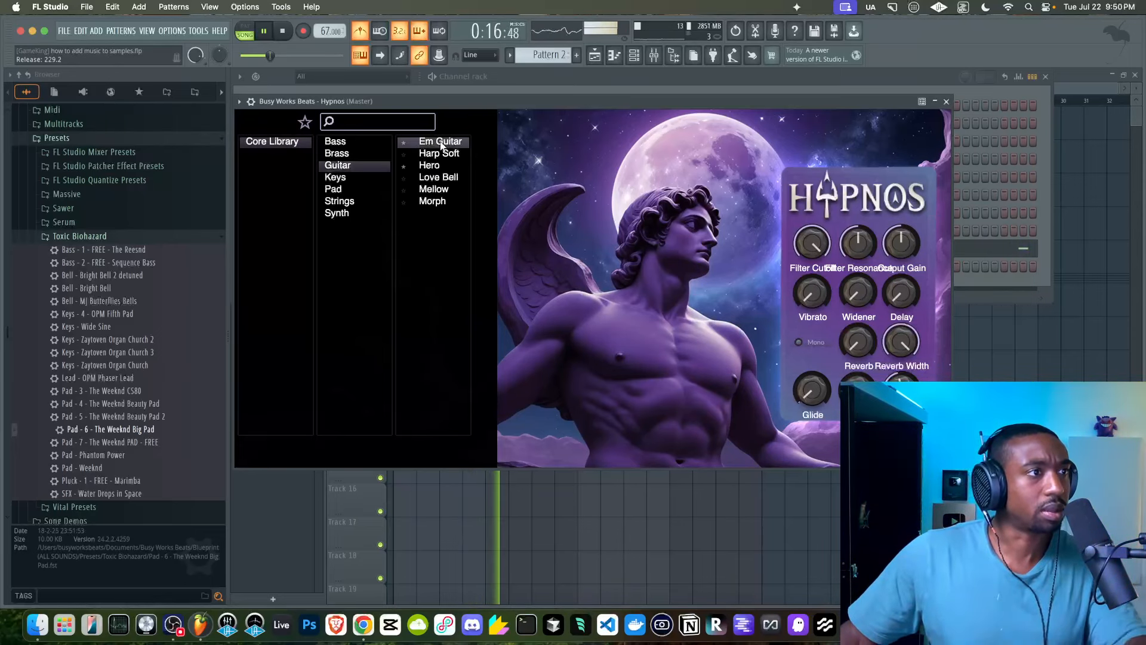
pyautogui.click(946, 102)
pyautogui.press('super+l')
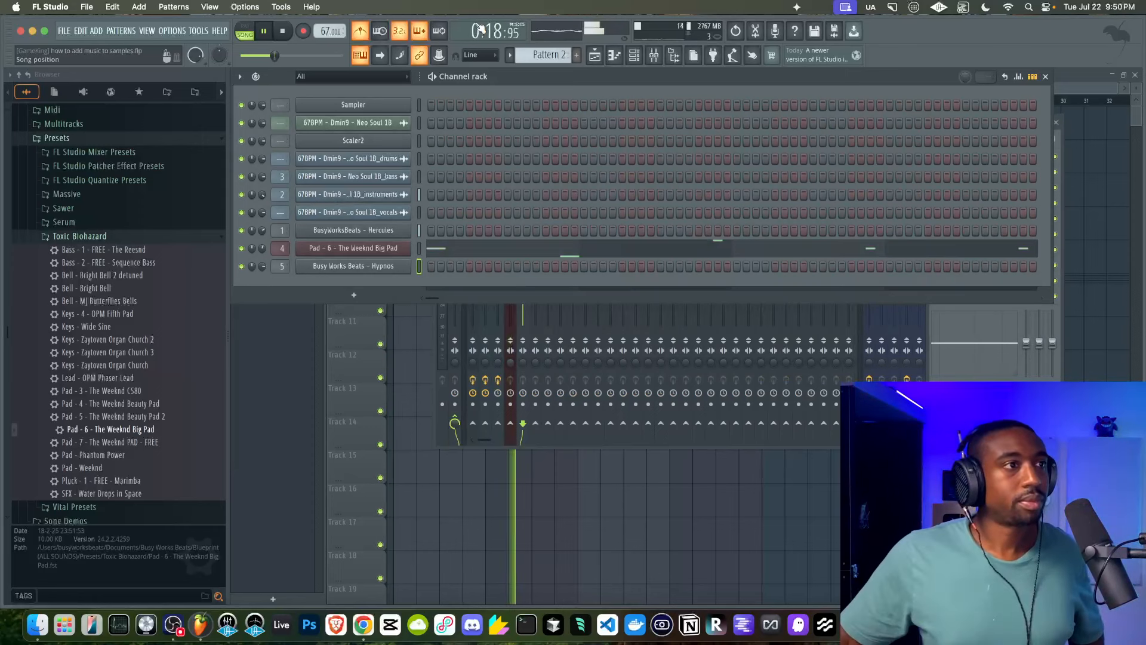
# Record a short Hypnos guitar phrase into Pattern 3 and place it at bar 1 of the Rhythm track.
pyautogui.scroll(-1, 545, 54)
pyautogui.press('F9')
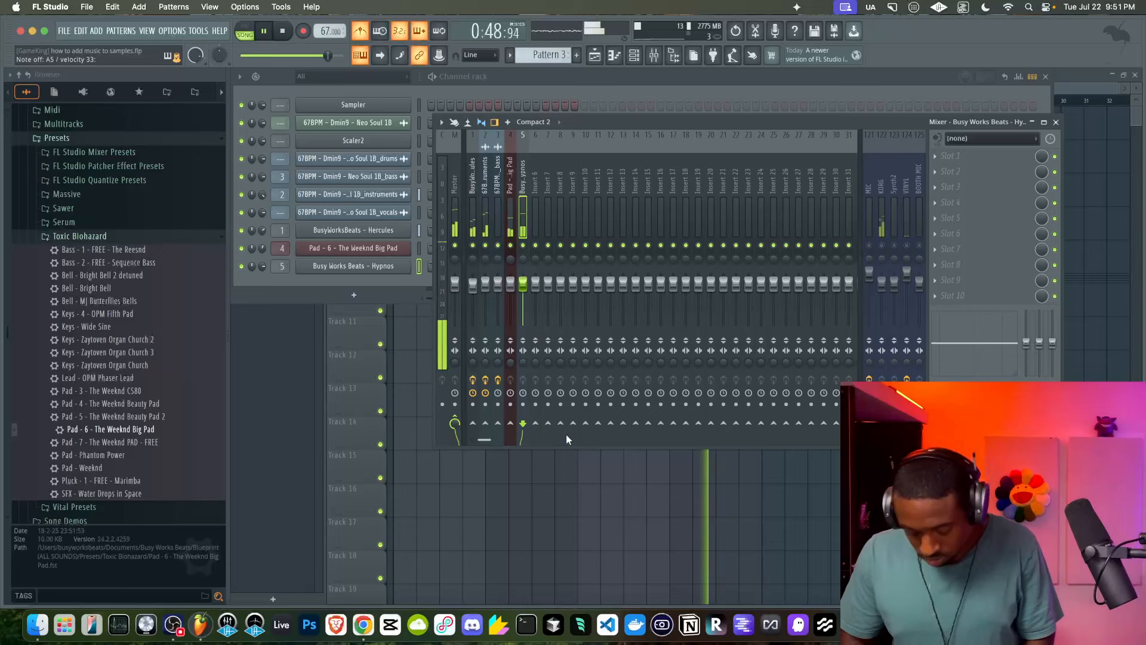
pyautogui.click(282, 31)
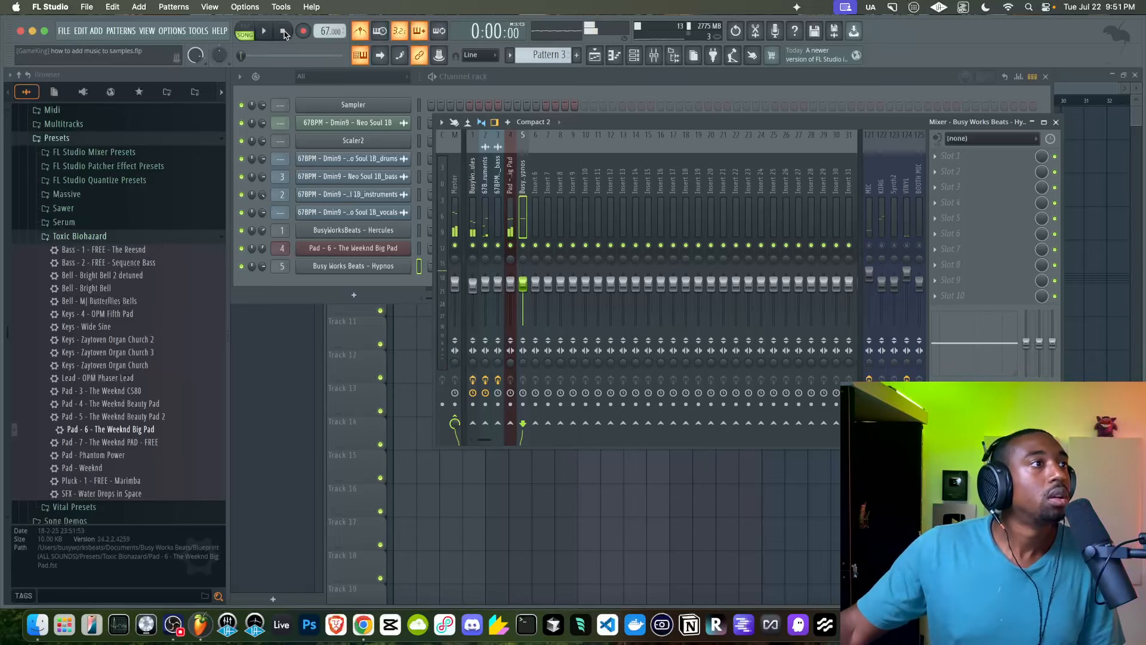
pyautogui.click(303, 31)
pyautogui.rightClick(427, 435)
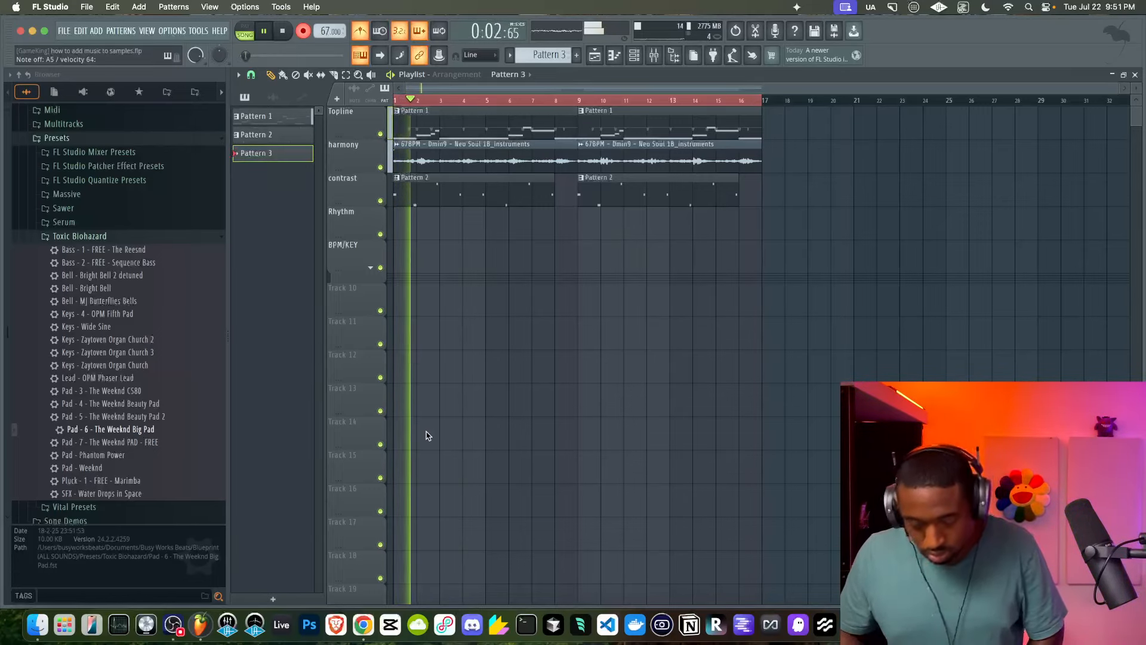
pyautogui.press('space')
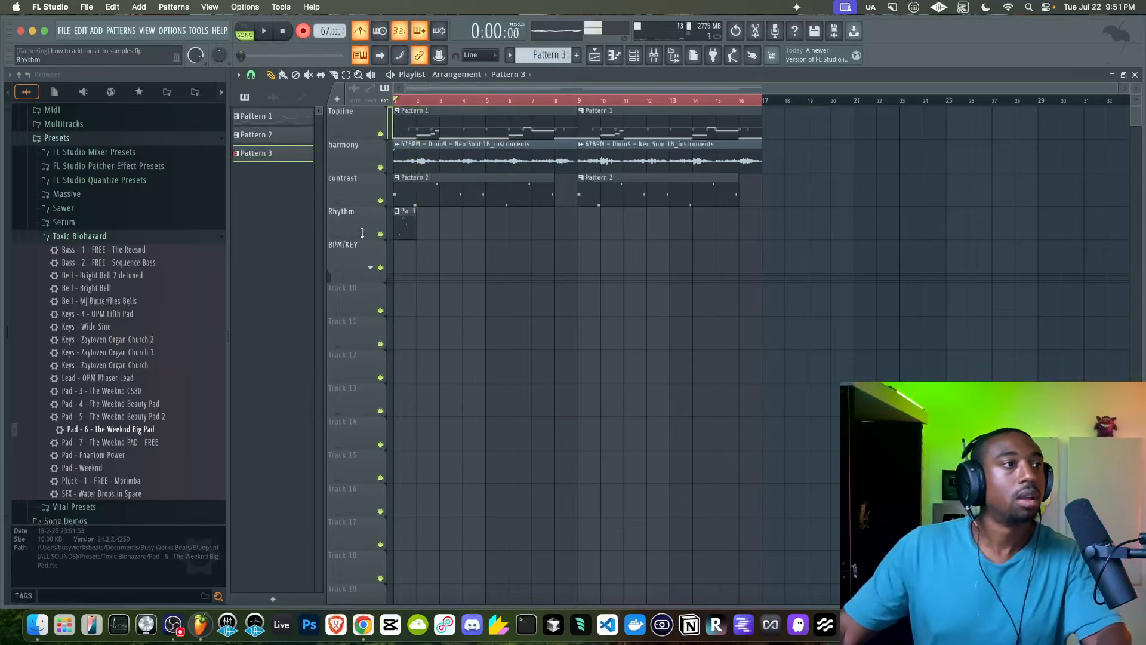
# Record additional Hypnos guitar notes into bars 3 and 4 of Pattern 3 over the playing song.
pyautogui.doubleClick(409, 219)
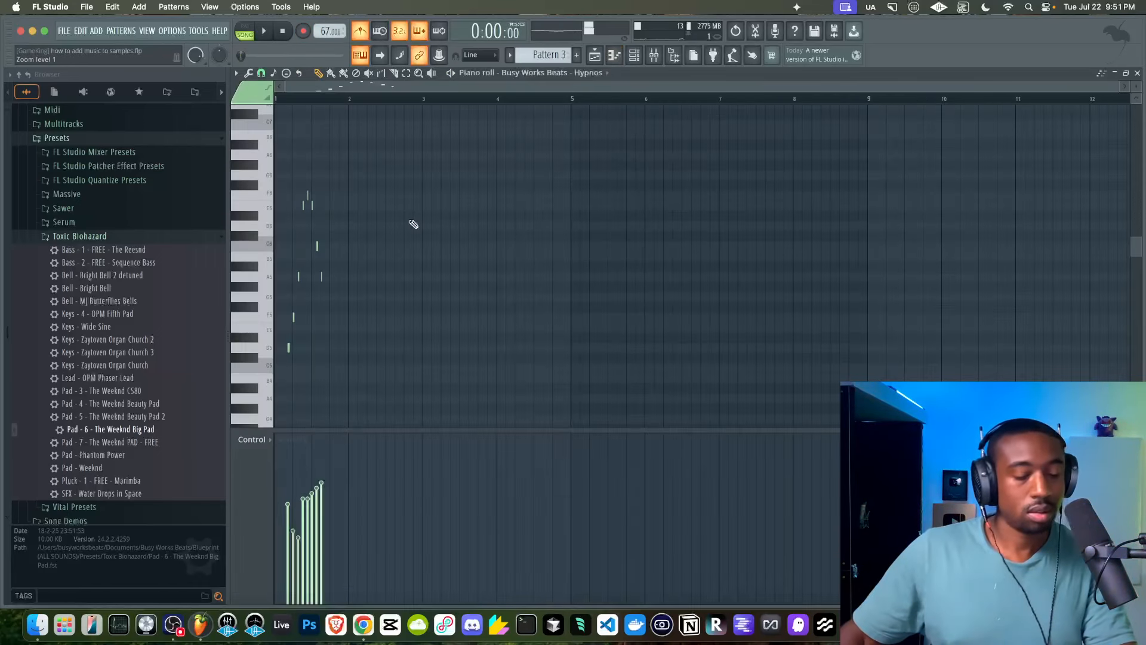
pyautogui.press('space')
pyautogui.click(635, 57)
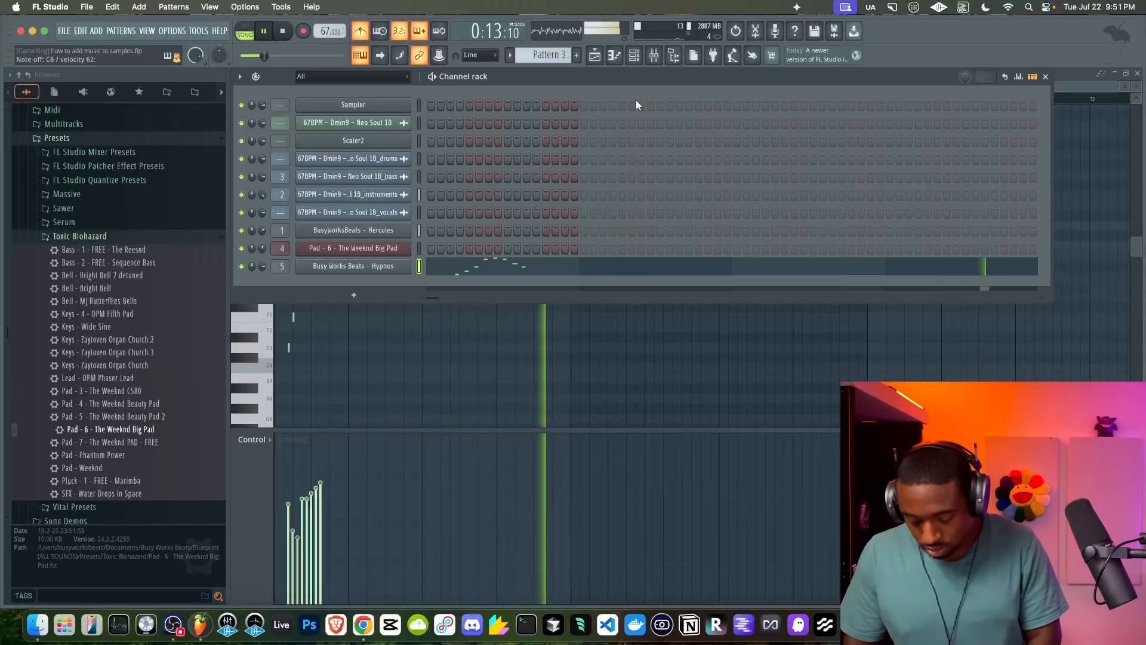
pyautogui.click(595, 55)
pyautogui.click(416, 100)
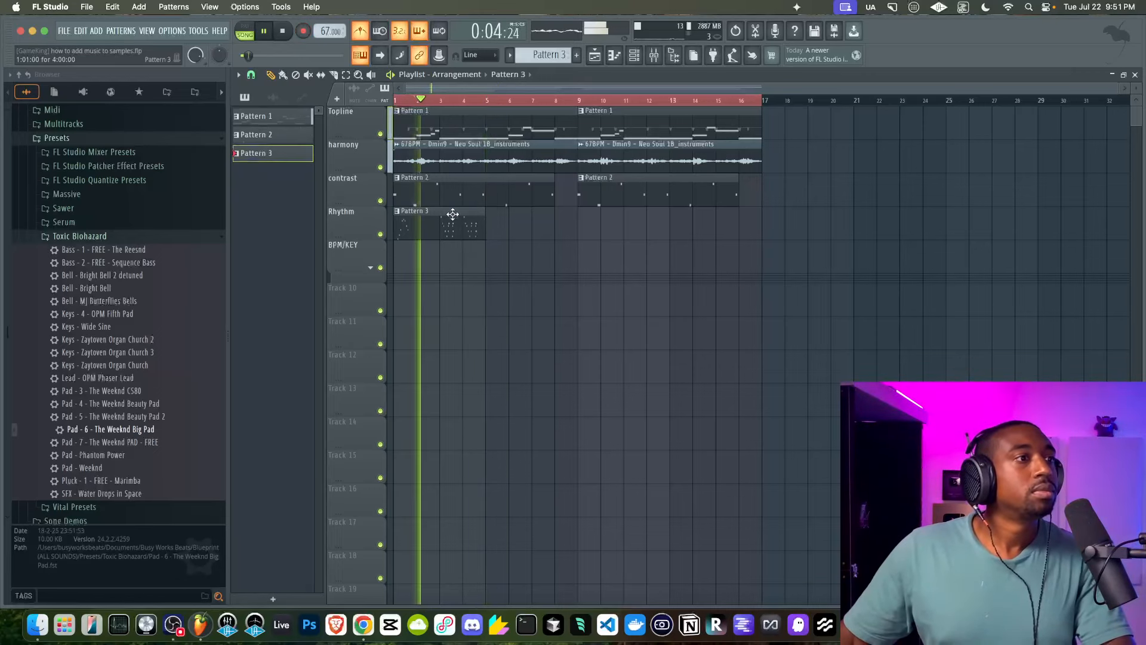
# Delete the Hypnos notes recorded in bar 3 of Pattern 3 and return to the playlist.
pyautogui.doubleClick(405, 222)
pyautogui.moveTo(442, 363); pyautogui.dragTo(331, 152)
pyautogui.press('Delete')
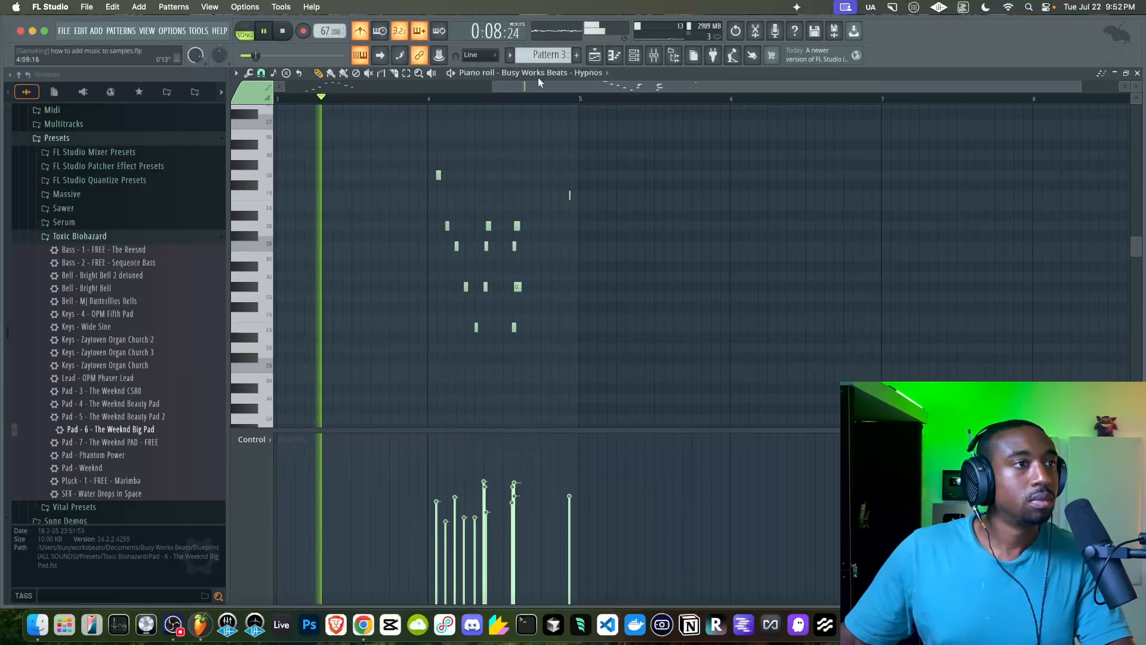
pyautogui.click(594, 55)
# Copy the Pattern 3 clip to bar 9 of the Rhythm track.
pyautogui.click(424, 217)
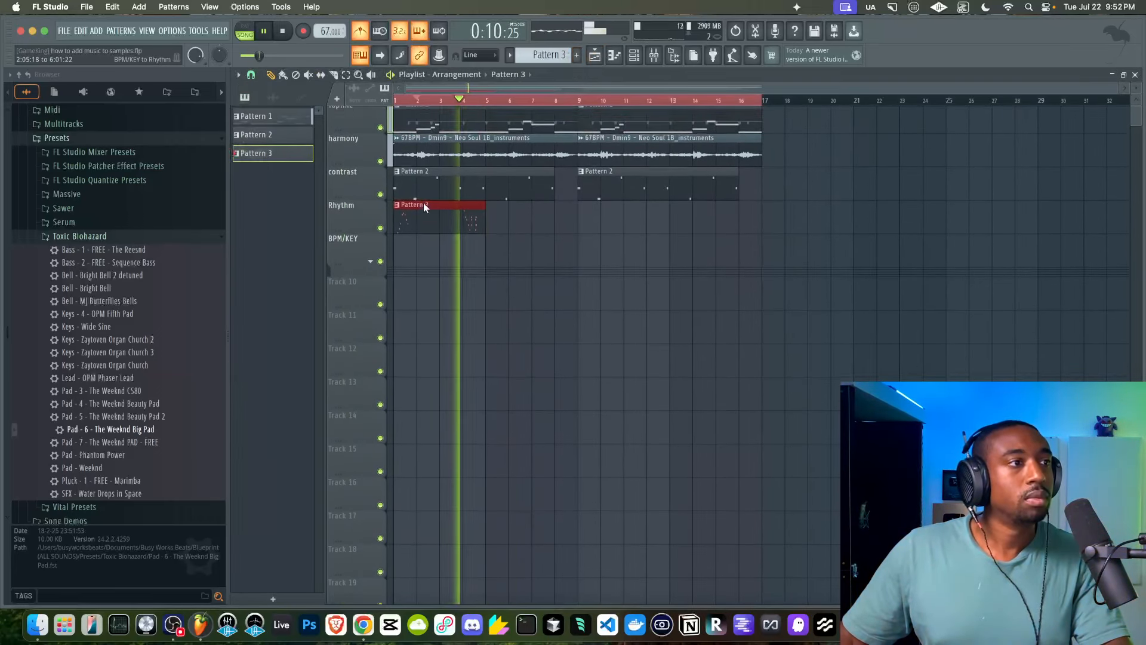
pyautogui.moveTo(432, 225); pyautogui.dragTo(614, 217)
pyautogui.rightClick(593, 259)
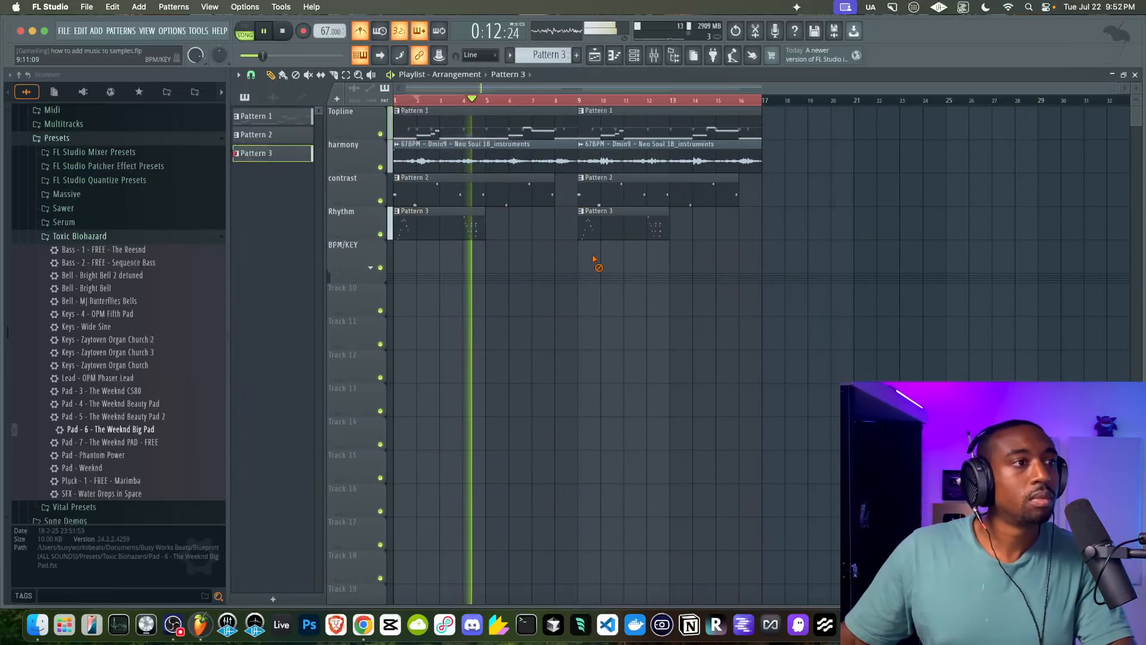
# Raise the project tempo to 80 BPM while the song plays and return to the playlist.
pyautogui.click(654, 55)
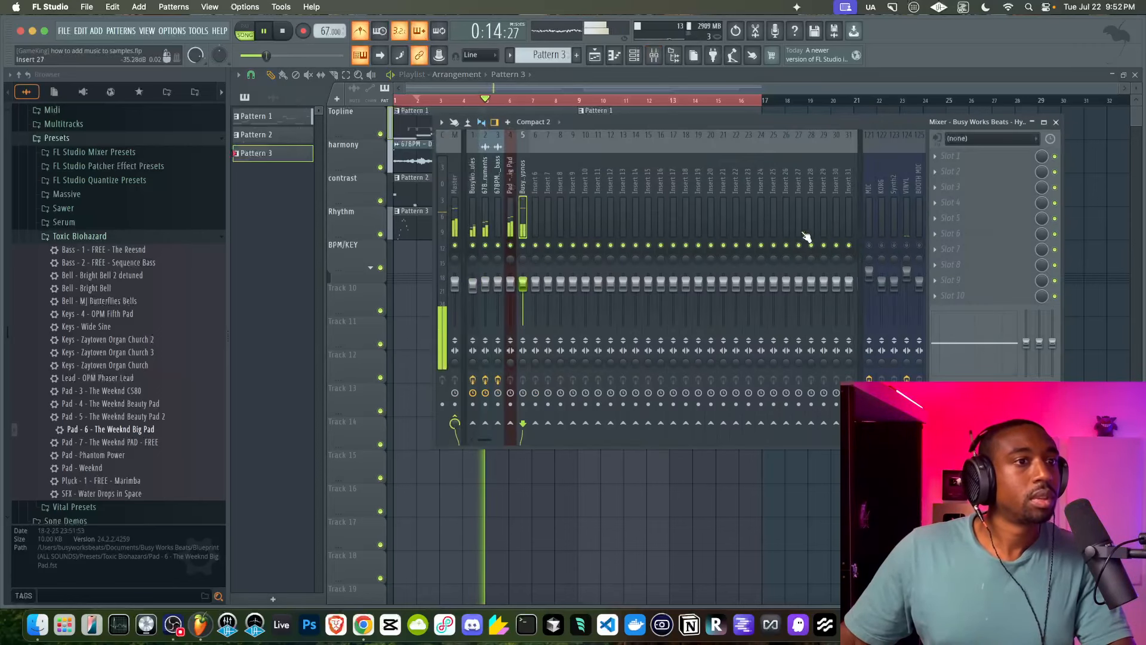
pyautogui.press('space')
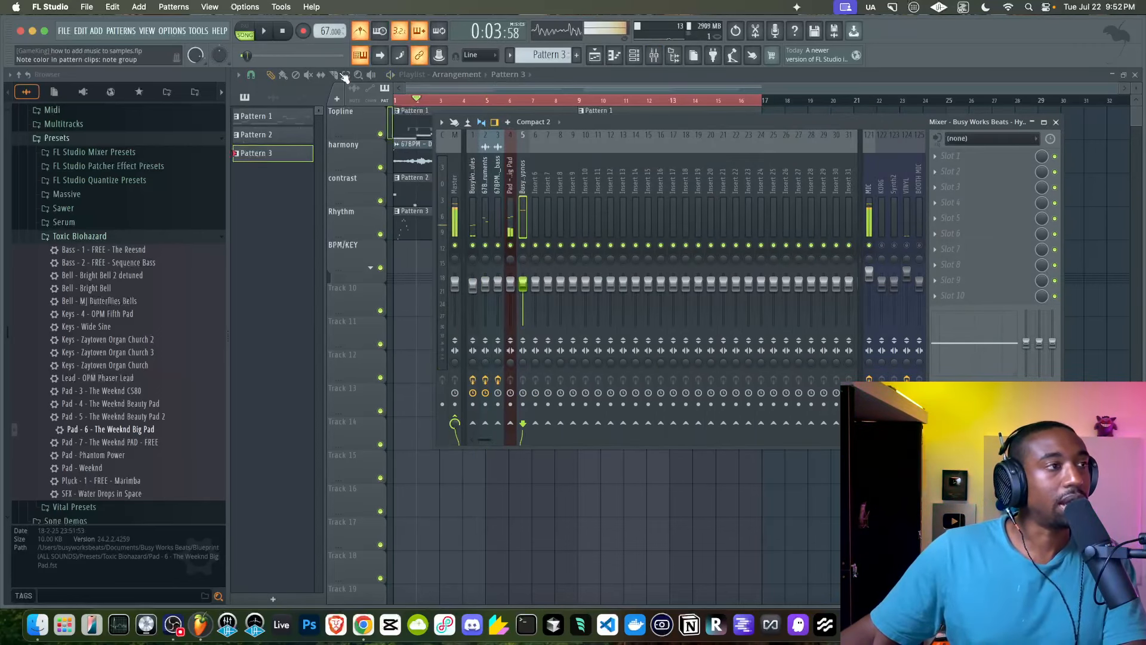
pyautogui.press('space')
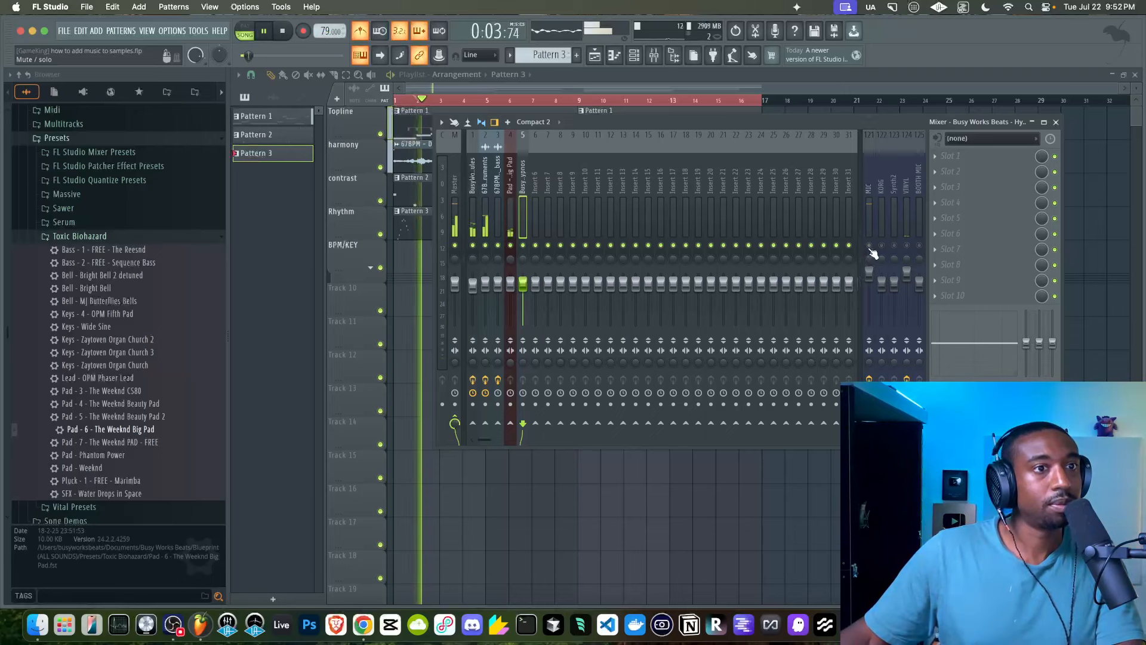
pyautogui.moveTo(321, 30); pyautogui.dragTo(322, 30)
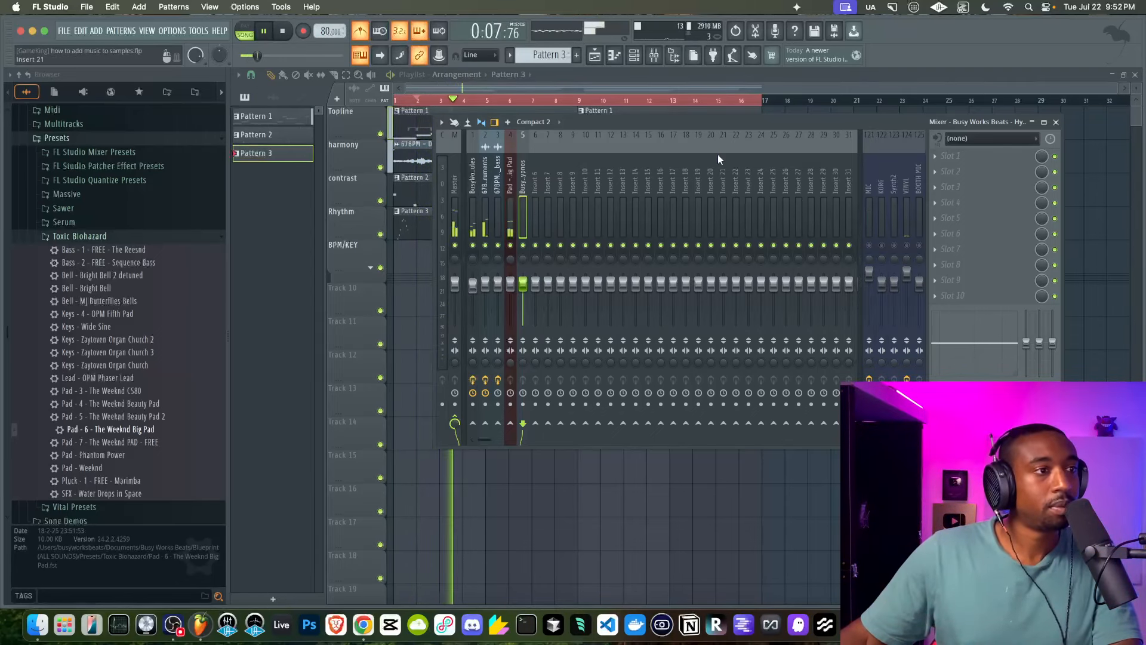
pyautogui.press('F9')
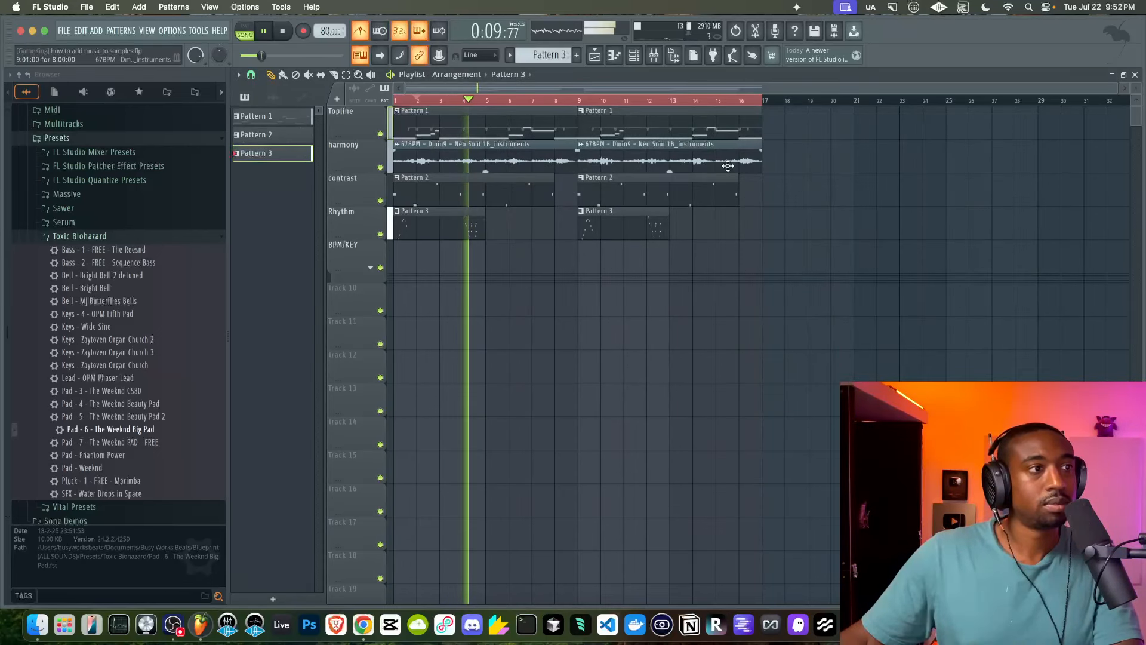
# Record a repeating Hypnos guitar line into Pattern 3 over the playing song.
pyautogui.click(634, 55)
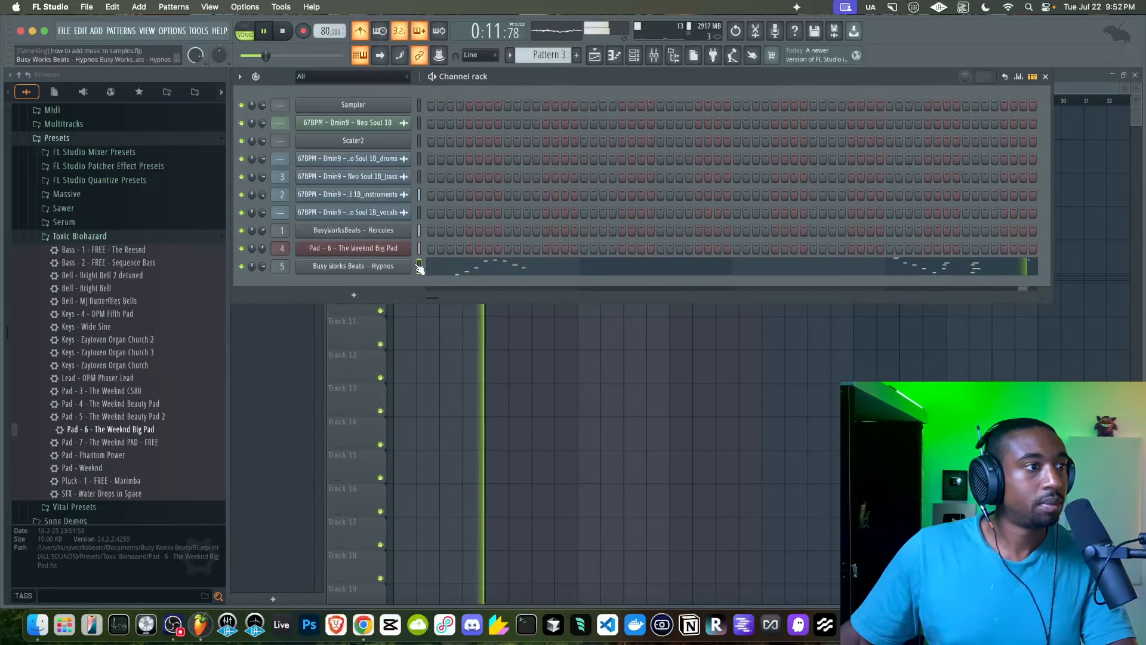
pyautogui.rightClick(430, 359)
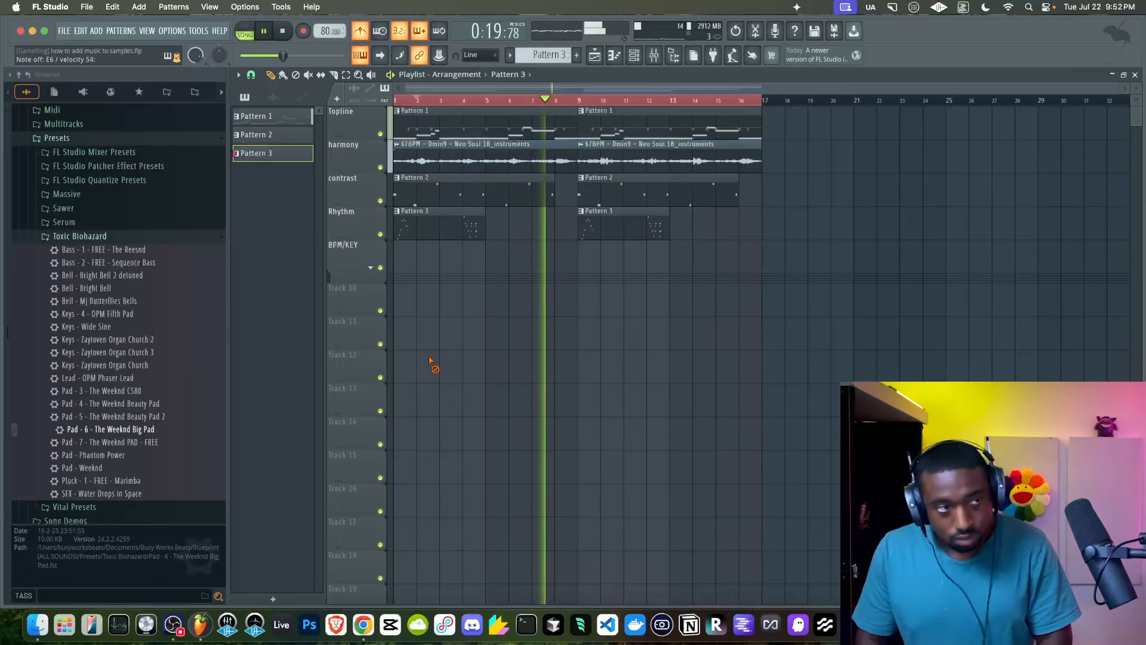
pyautogui.click(283, 32)
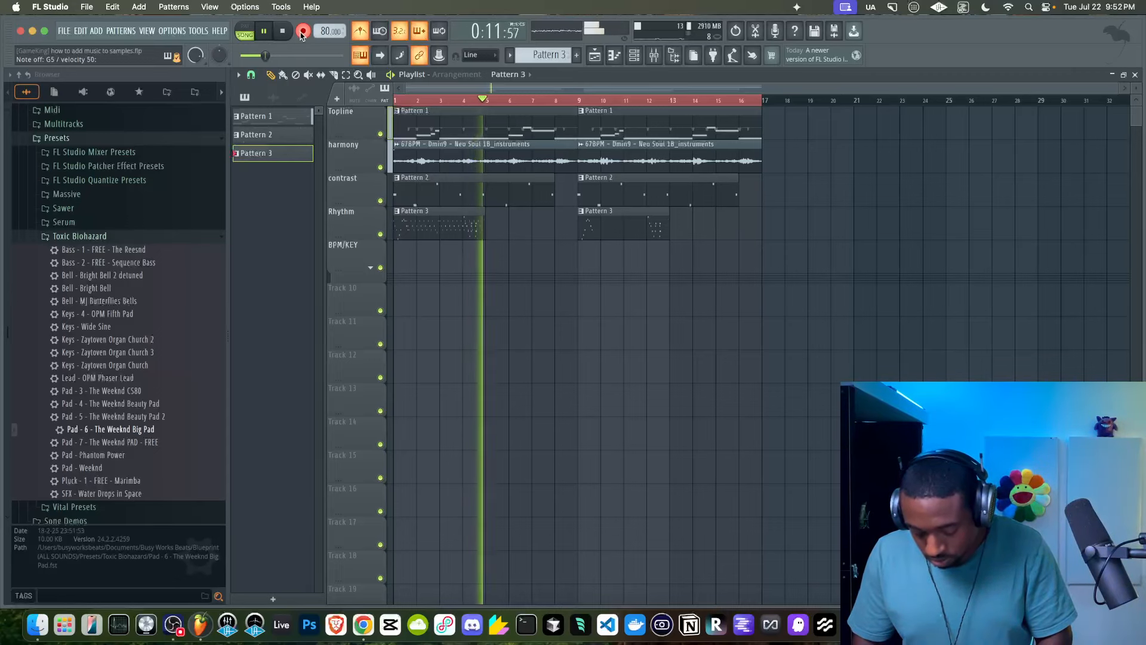
pyautogui.press('space')
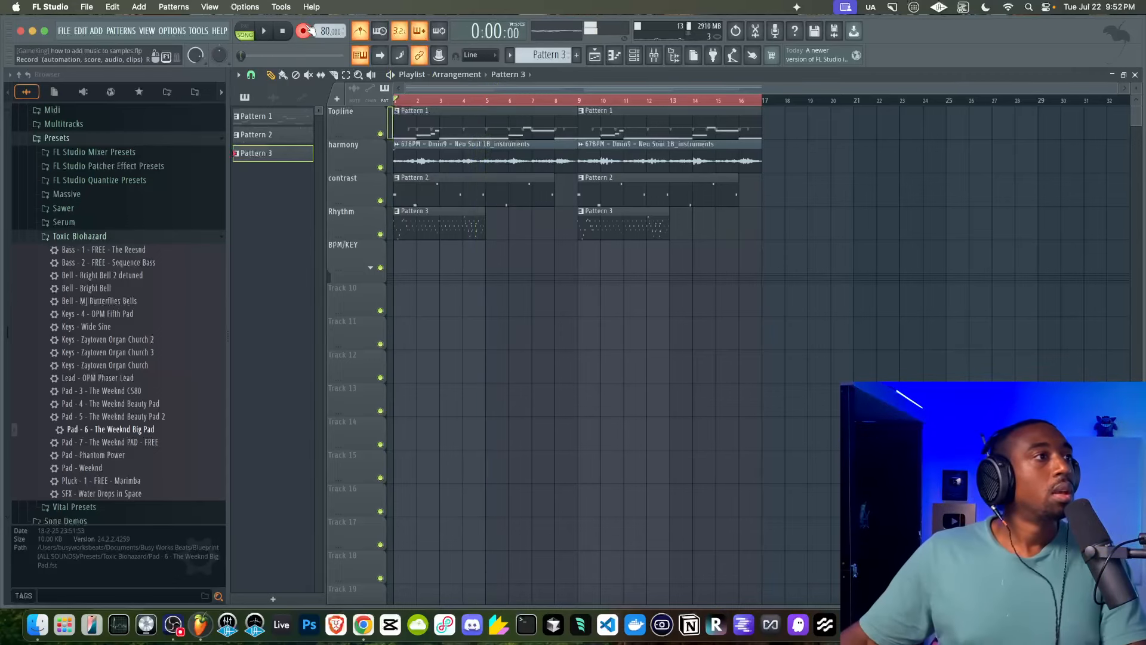
# Check the newly recorded Hypnos notes in Pattern 3 and undo that recording.
pyautogui.doubleClick(448, 220)
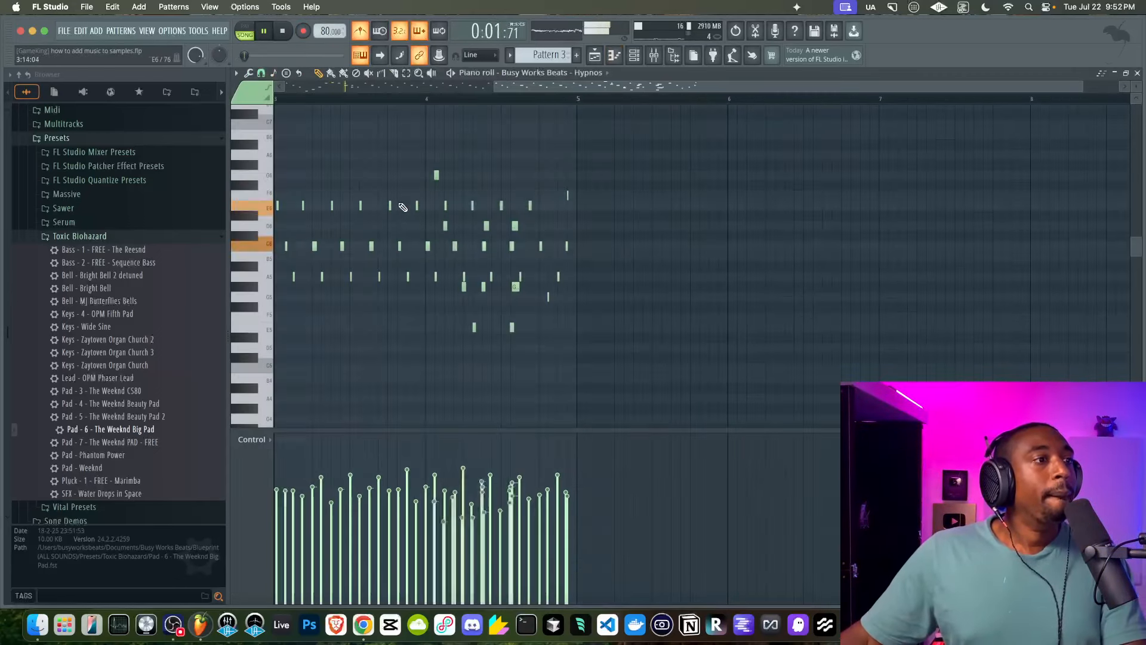
pyautogui.hscroll(-3, 496, 212)
pyautogui.scroll(-1, 495, 211)
pyautogui.scroll(2, 495, 212)
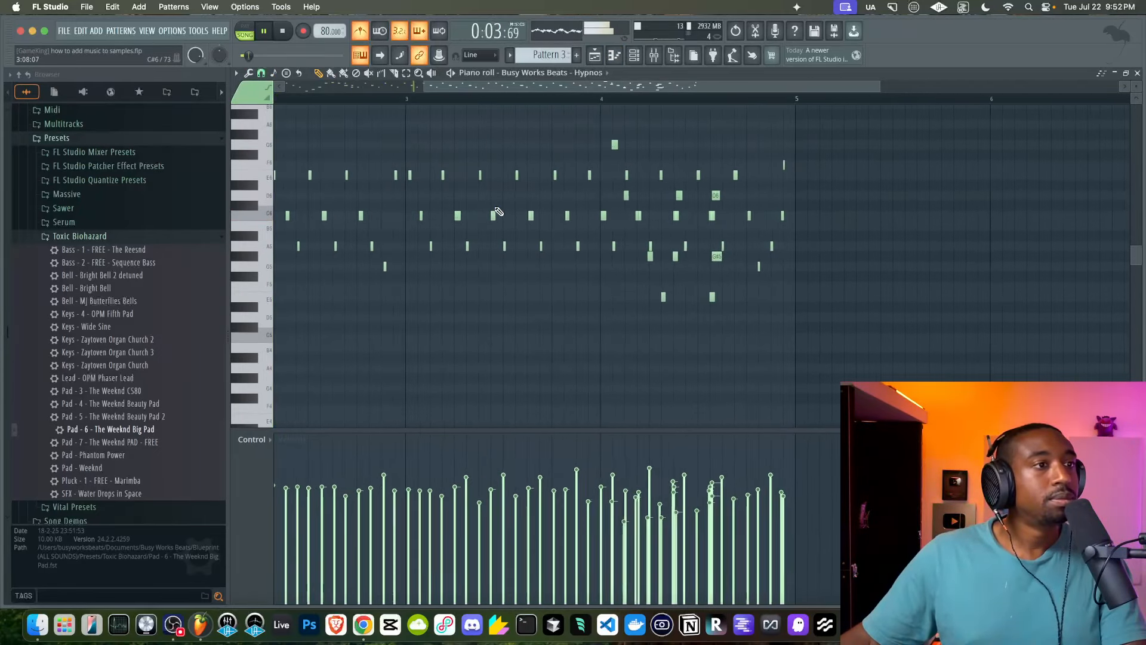
pyautogui.hscroll(-4, 526, 185)
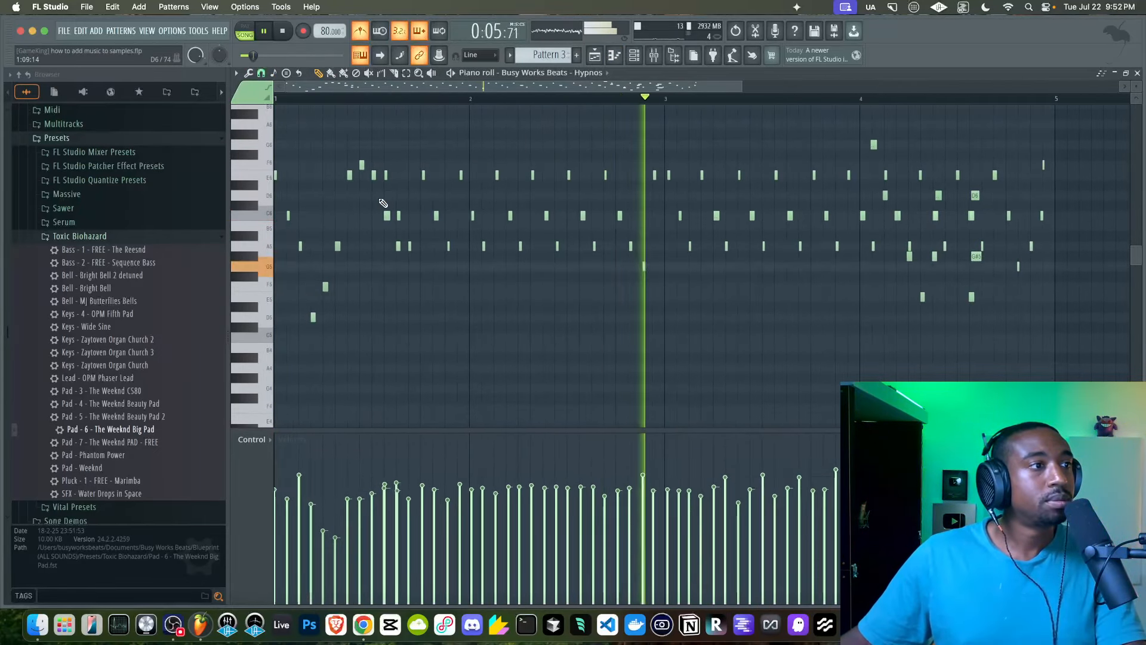
pyautogui.press('super+z')
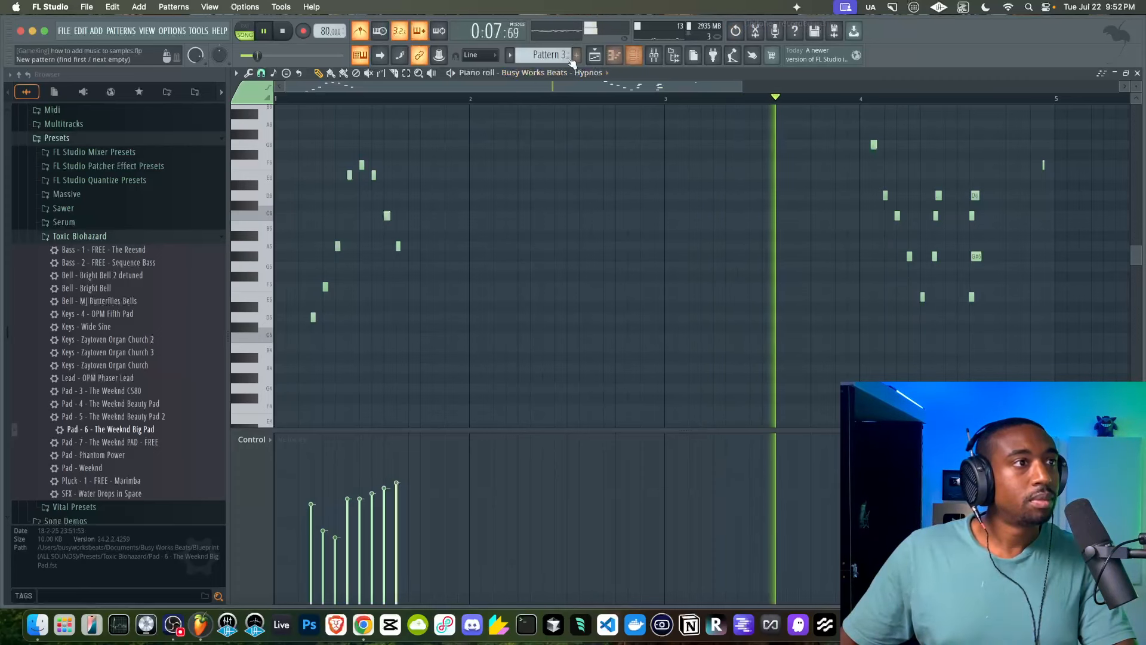
# Create Pattern 4 and record an eight-bar repeating Hypnos guitar line into it at bar 1 of the BPM/KEY track.
pyautogui.click(575, 55)
pyautogui.click(594, 55)
pyautogui.press('space')
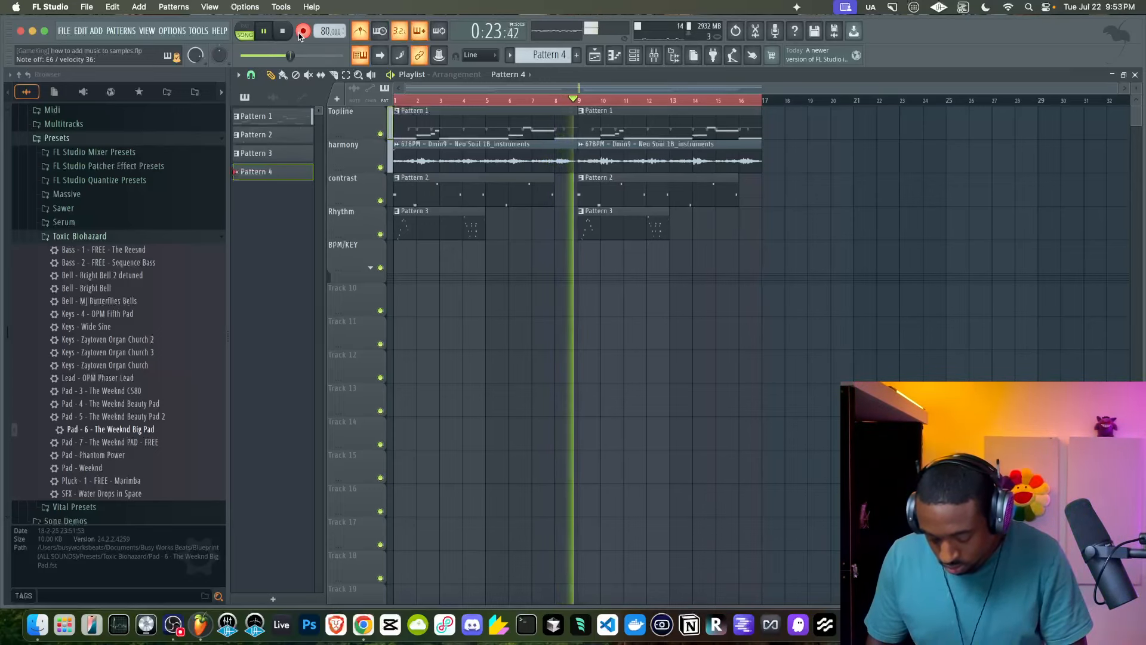
pyautogui.press('space')
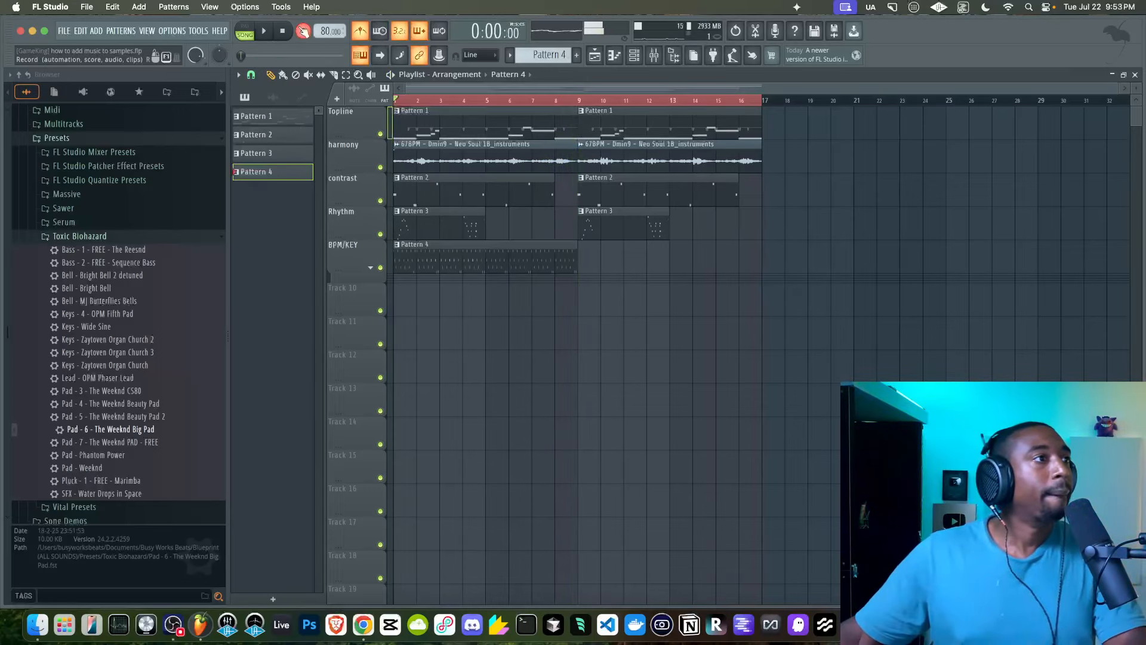
# Quantize the start times of Pattern 4's Hypnos notes using the Default quantizer template.
pyautogui.doubleClick(441, 251)
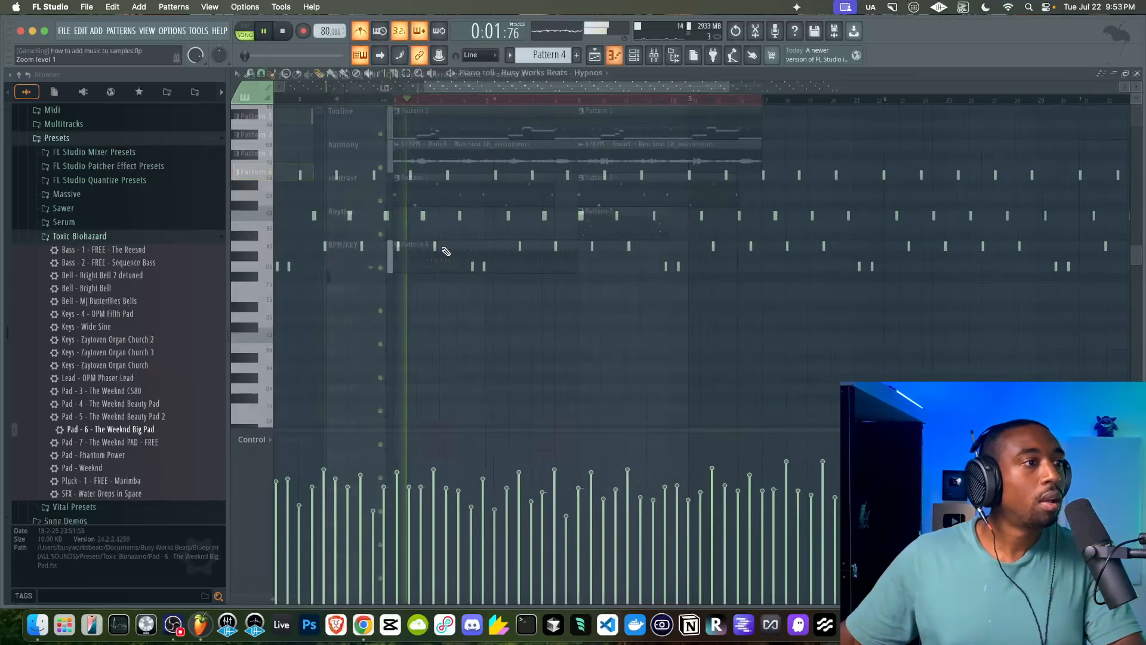
pyautogui.hotkey('alt', 'q')
pyautogui.click(635, 389)
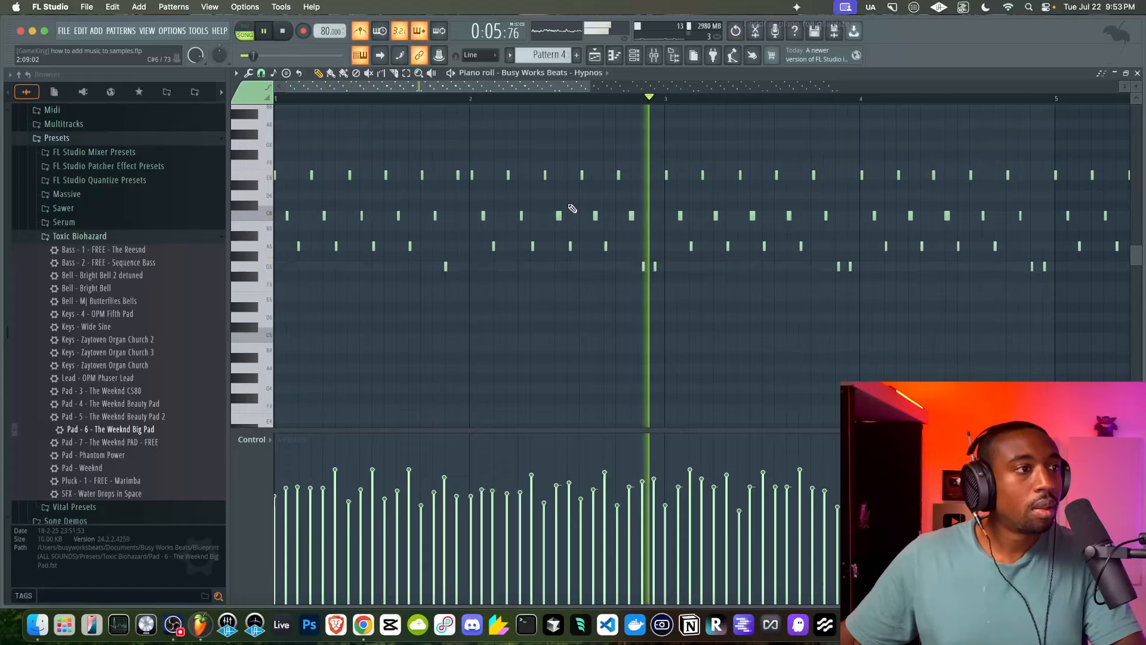
pyautogui.hotkey('alt', 'q')
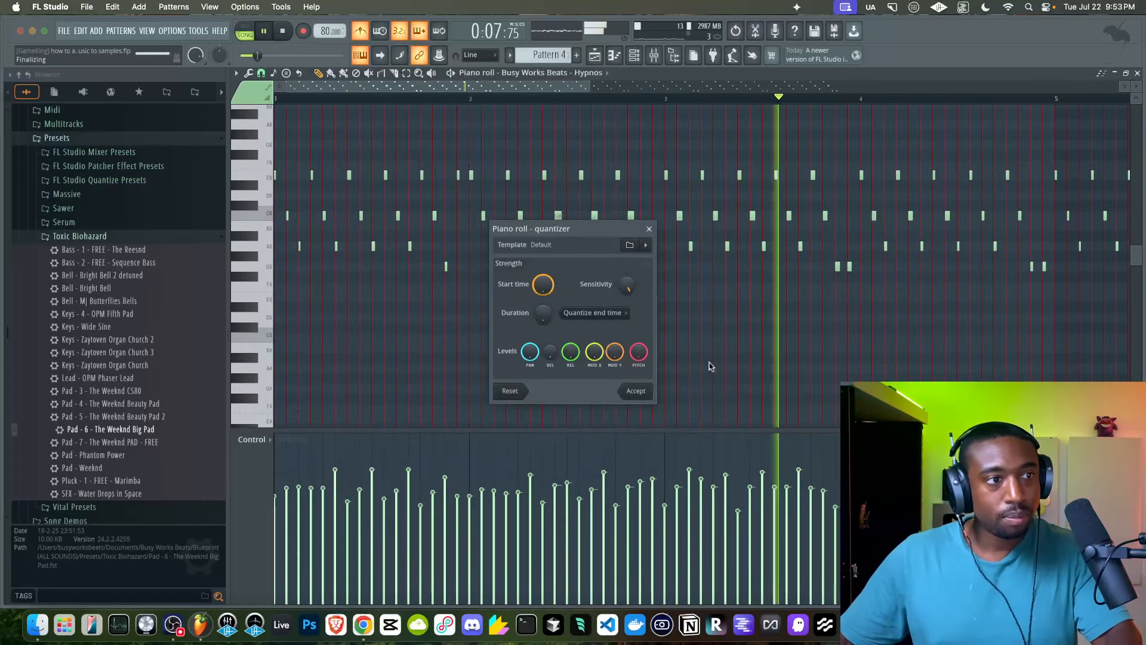
pyautogui.click(641, 391)
# Remove the Pattern 3 clip at bar 1 of the Rhythm track and select the Pattern 4 clip.
pyautogui.press('F5')
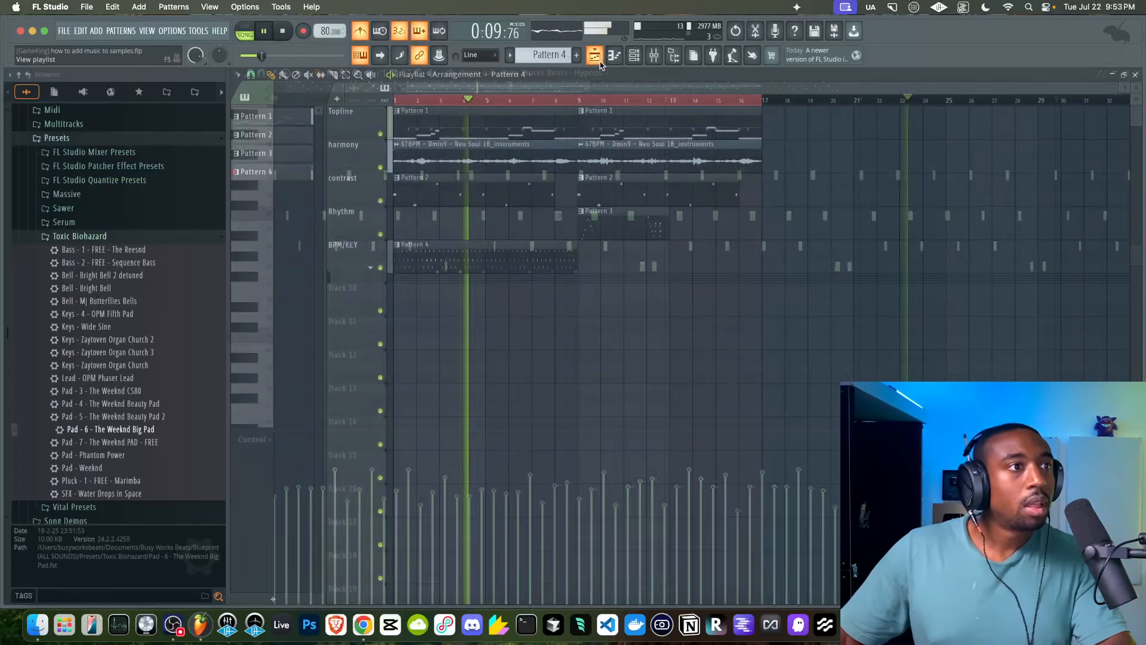
pyautogui.keyDown('super'); pyautogui.click(573, 254); pyautogui.keyUp('super')
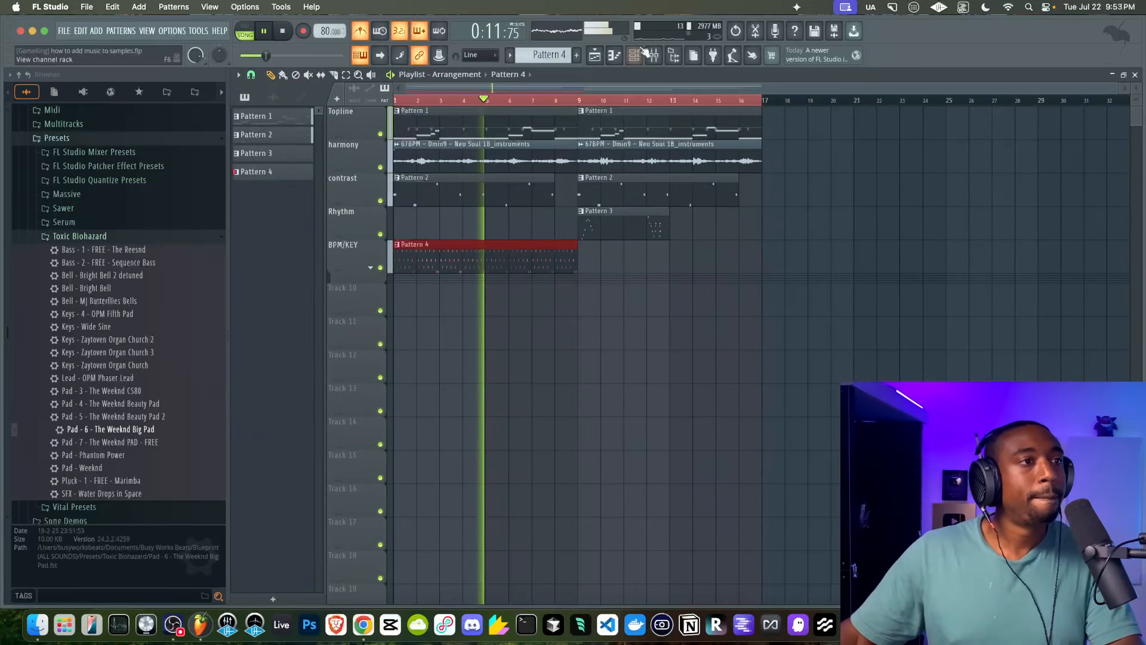
pyautogui.click(634, 55)
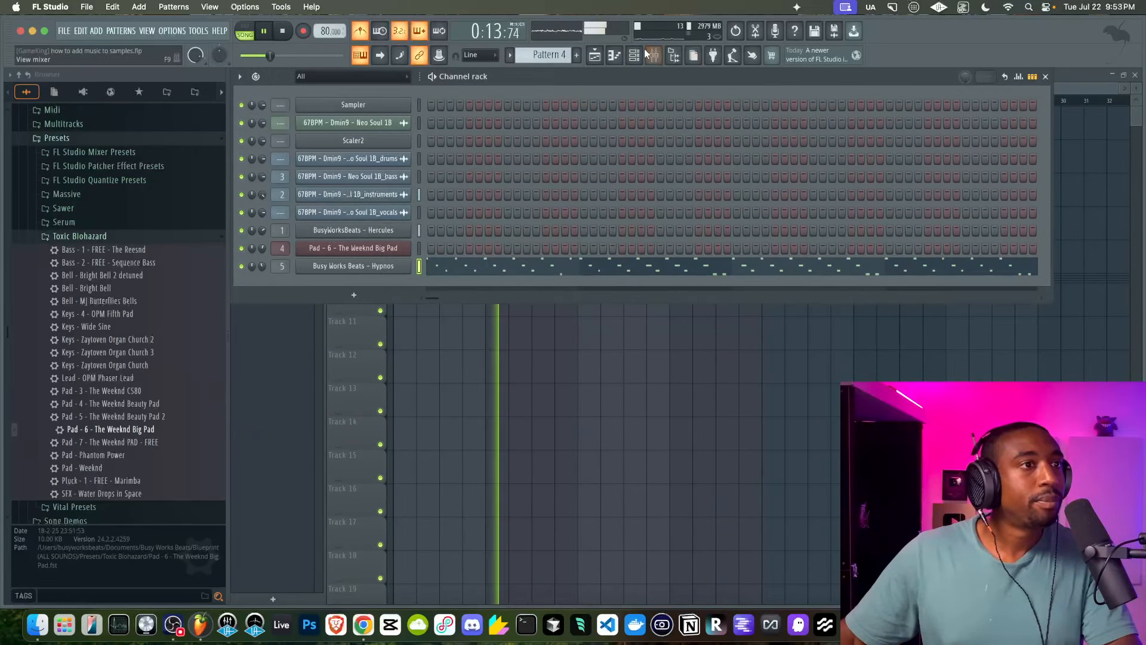
pyautogui.click(653, 55)
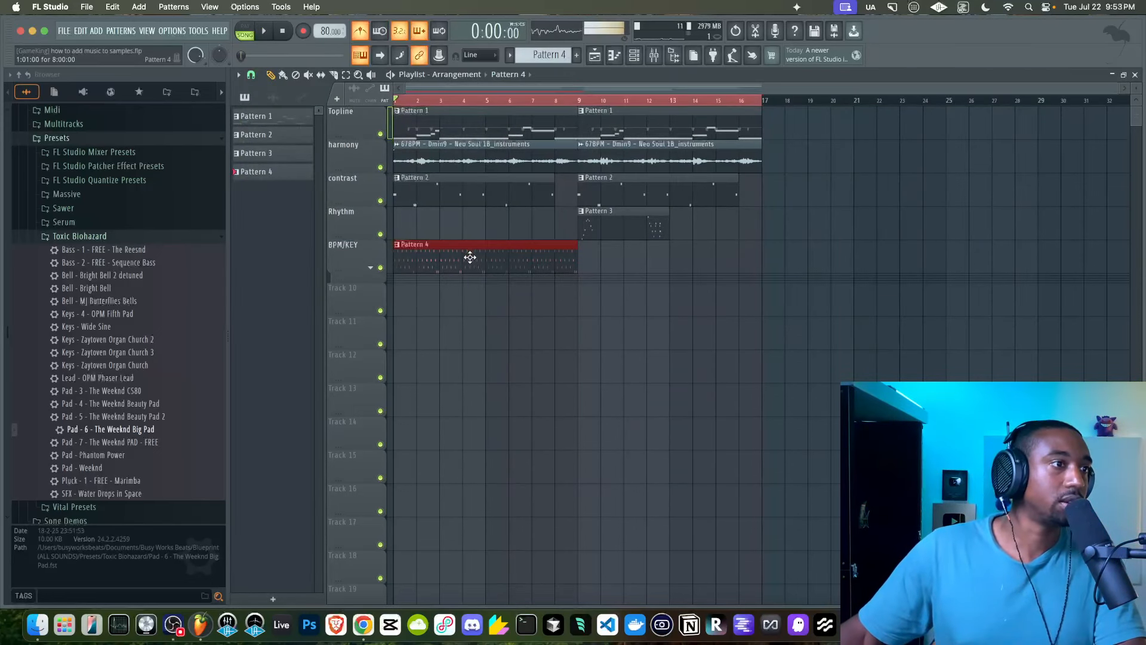
# Play the song while reviewing Pattern 4's Hypnos notes in the piano roll and the track levels in the mixer.
pyautogui.doubleClick(469, 257)
pyautogui.scroll(-3, 473, 263)
pyautogui.press('space')
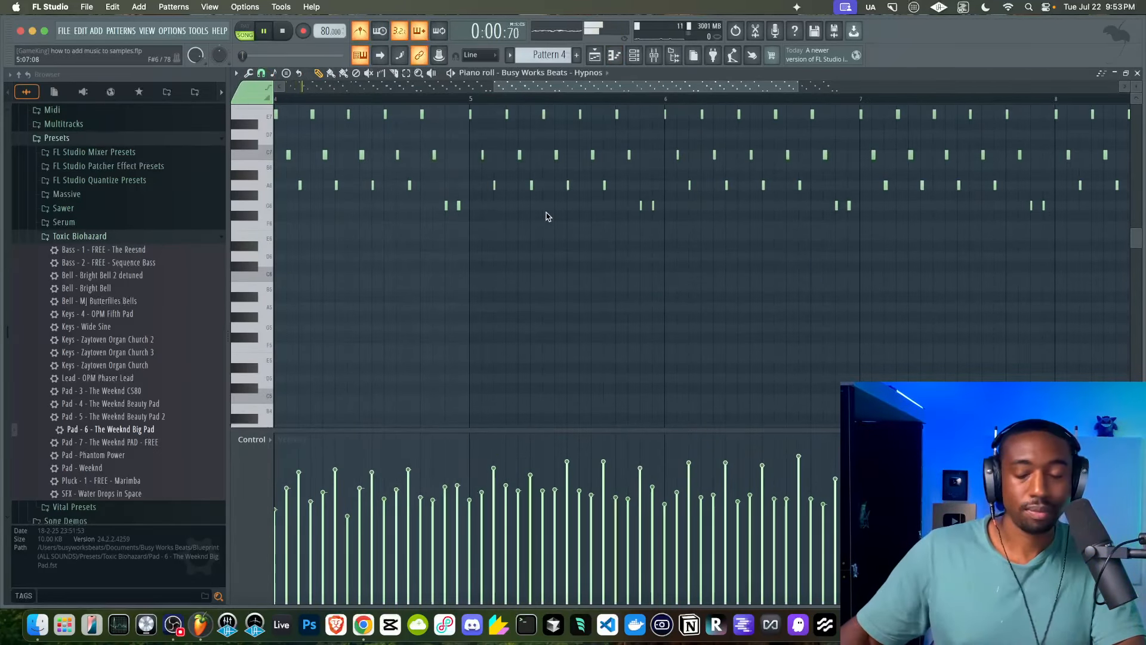
pyautogui.click(655, 57)
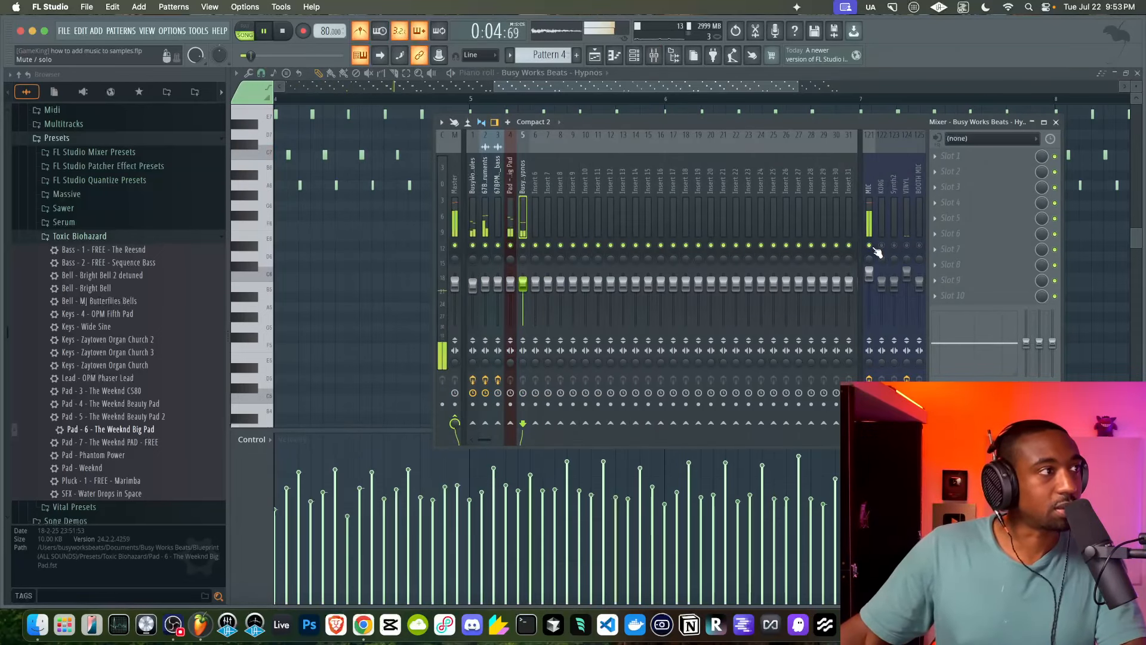
pyautogui.click(1055, 122)
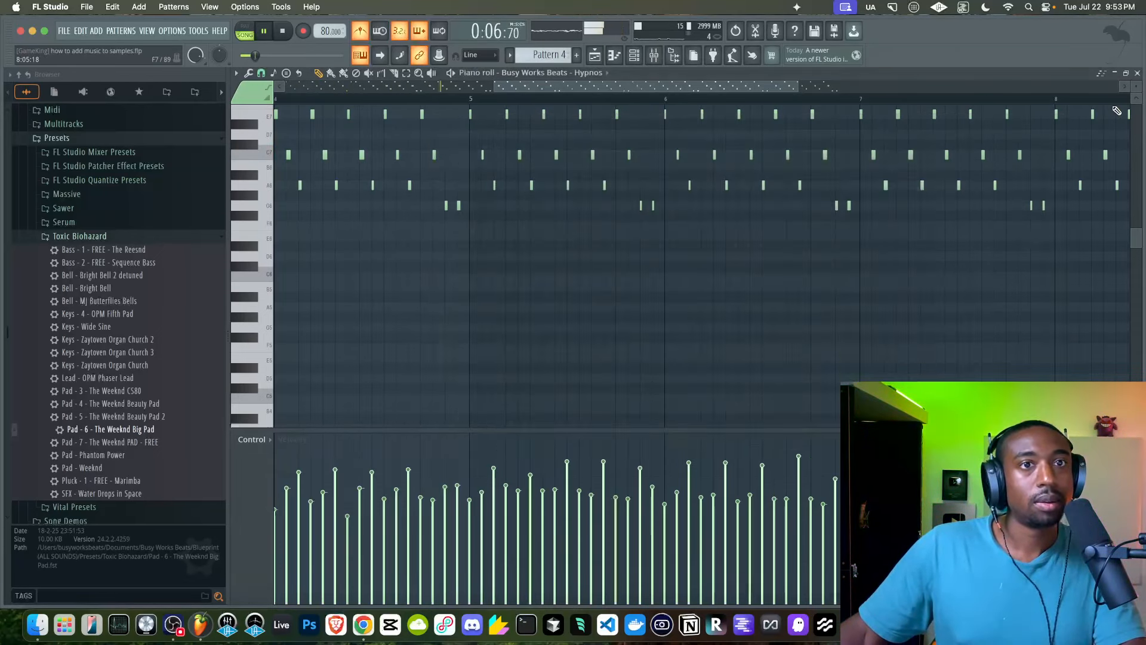
pyautogui.click(1137, 73)
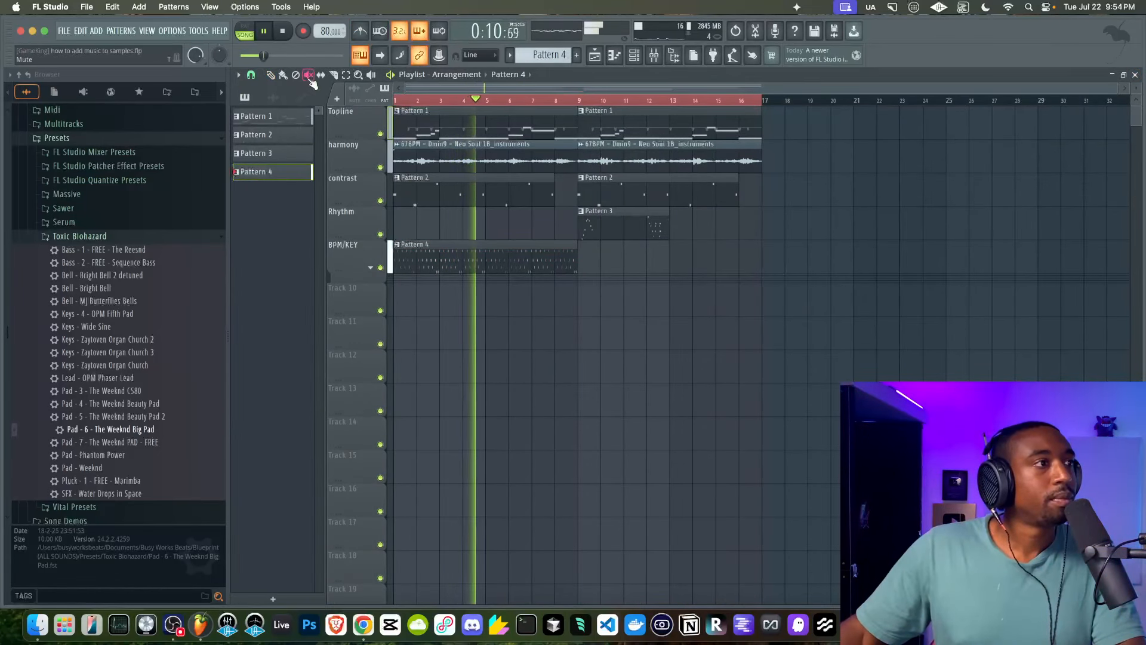
# Mute the Pattern 3 clip at bar 9 and copy the Pattern 4 clip to bar 9 of the BPM/KEY track.
pyautogui.click(591, 224)
pyautogui.click(271, 75)
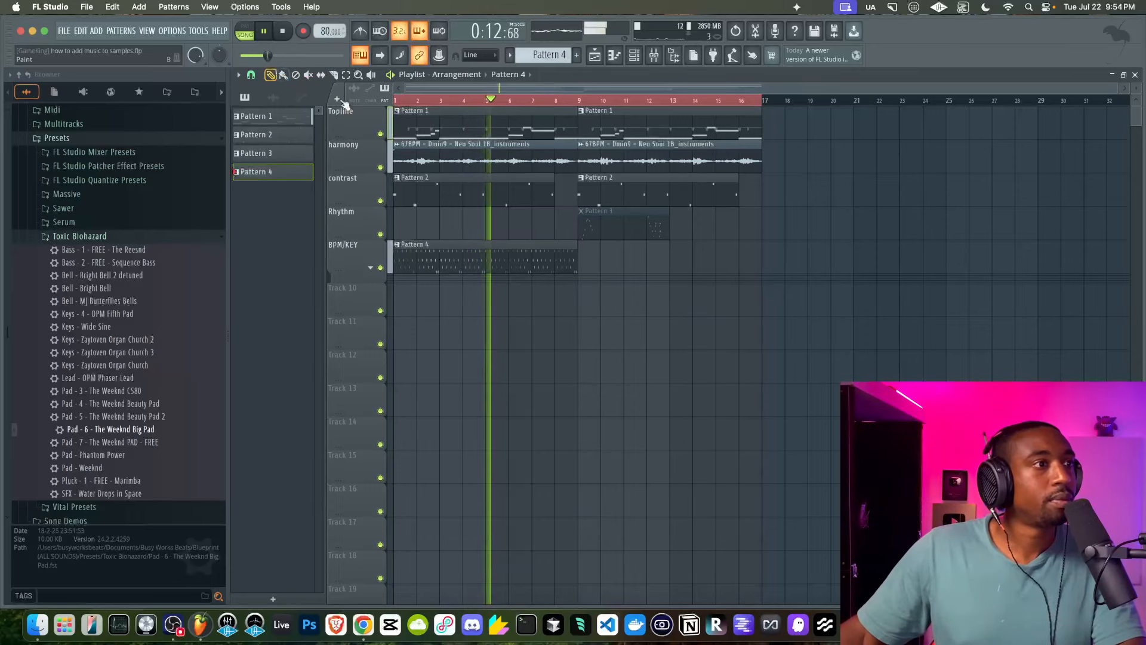
pyautogui.keyDown('super'); pyautogui.click(532, 267); pyautogui.keyUp('super')
pyautogui.moveTo(530, 262); pyautogui.dragTo(700, 257)
# Make the bar 9 copy of Pattern 4 unique and transpose its Hypnos notes down one octave.
pyautogui.click(581, 244)
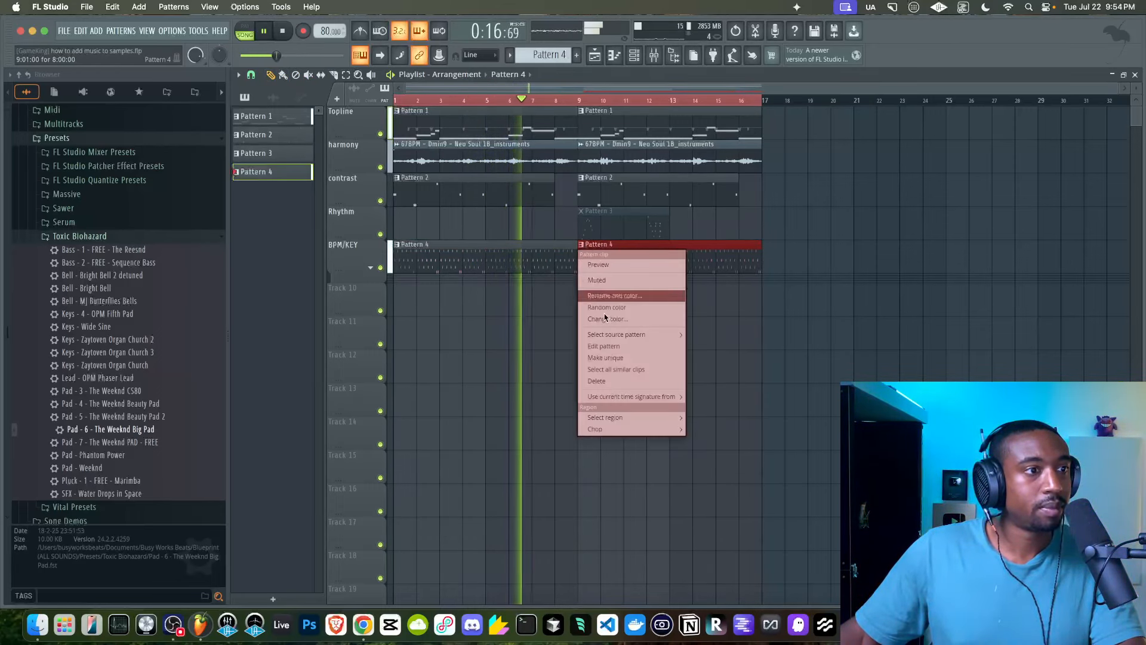
pyautogui.click(606, 358)
pyautogui.doubleClick(615, 253)
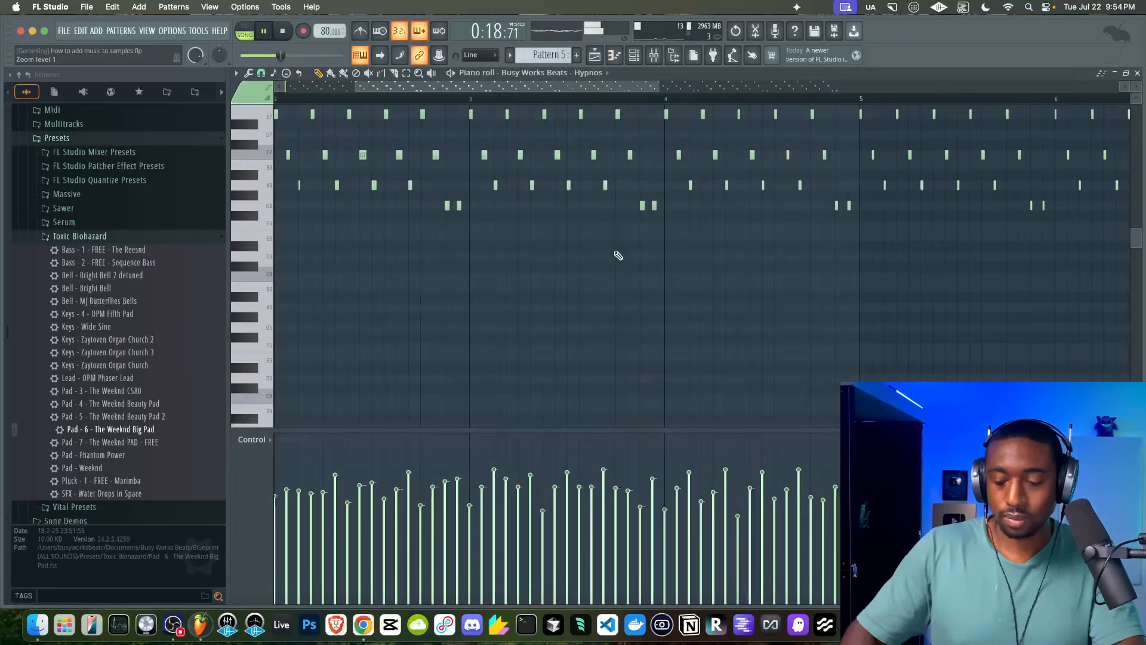
pyautogui.press('super+Down')
pyautogui.click(1137, 73)
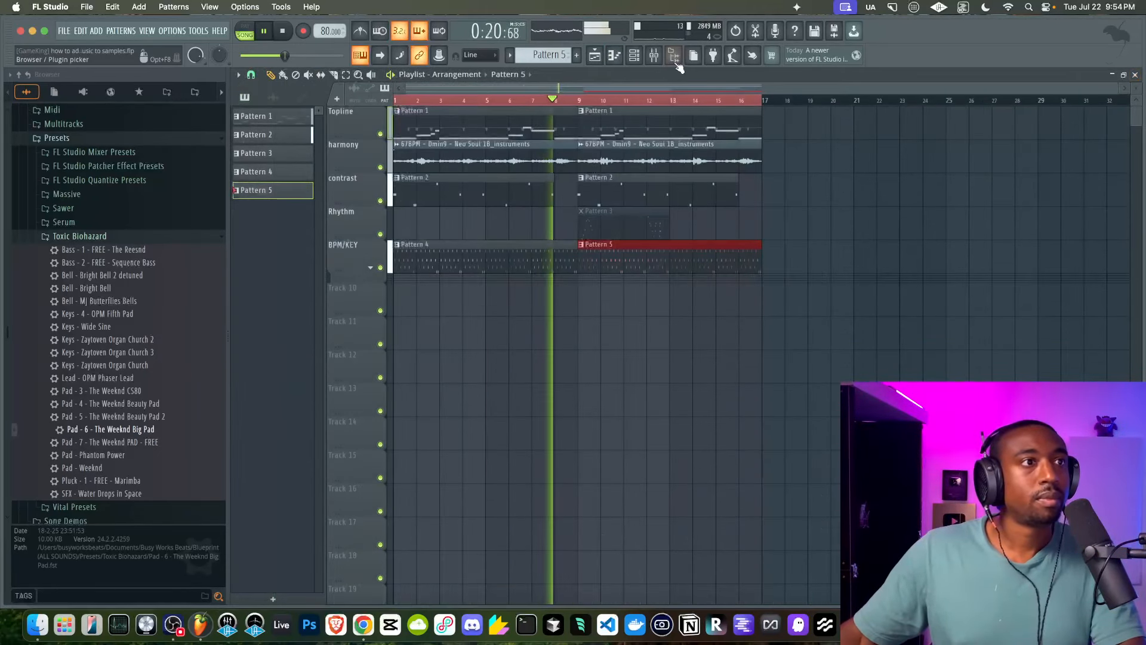
# Audition Hypnos guitar presets including Mellow and Morph, and load Harp Soft.
pyautogui.press('F6')
pyautogui.click(373, 267)
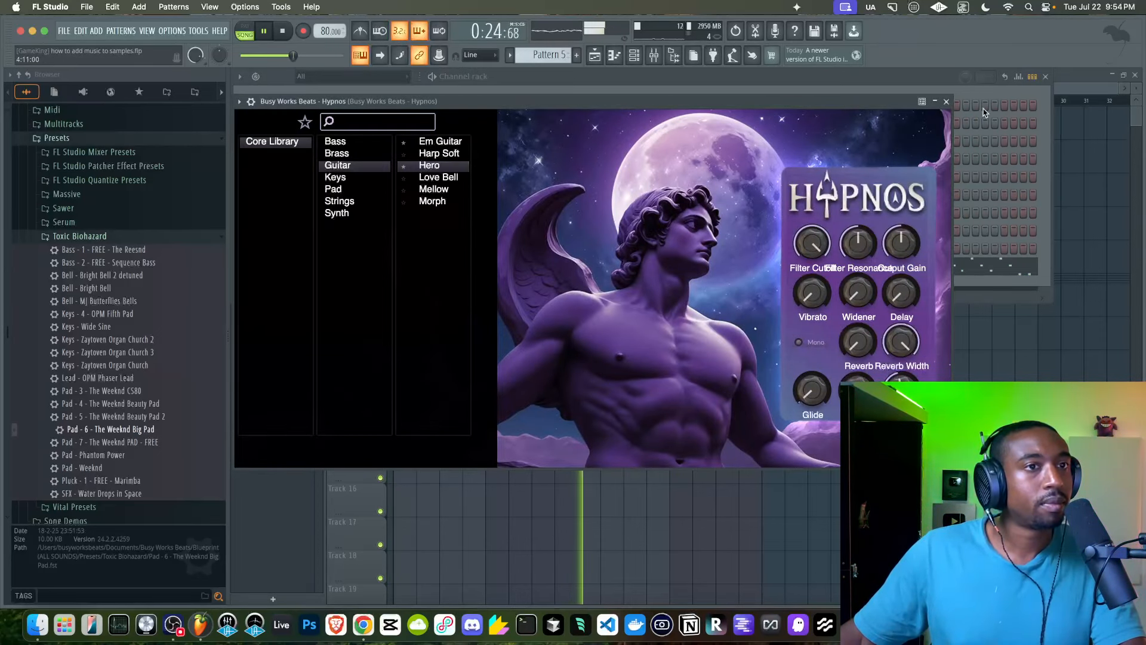
pyautogui.click(947, 102)
pyautogui.click(406, 264)
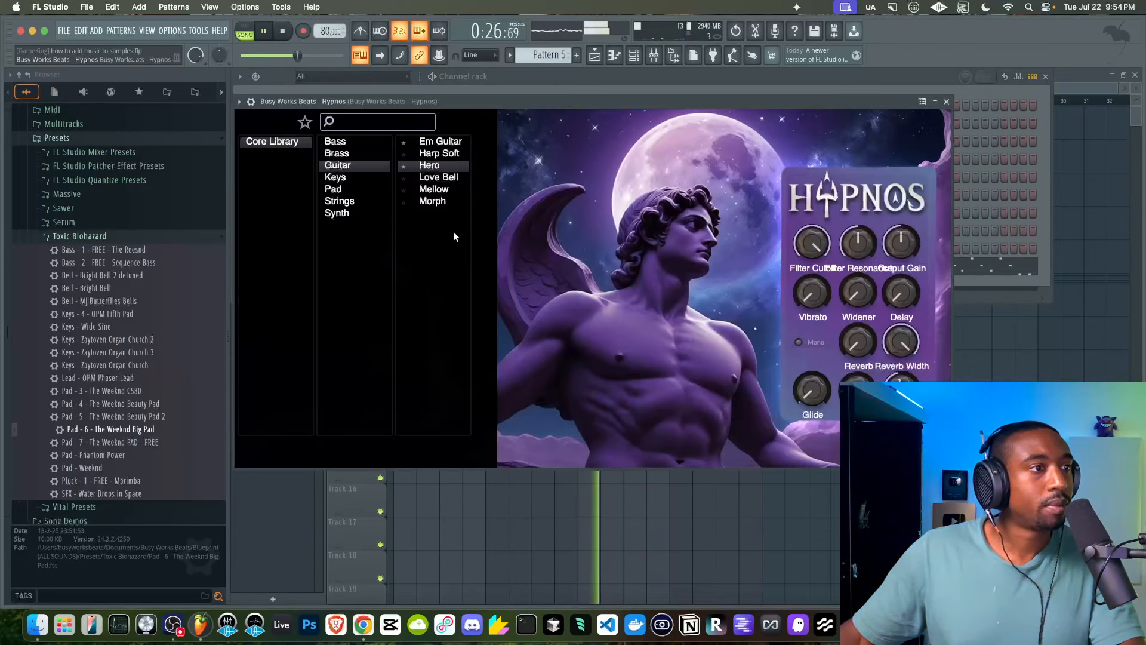
pyautogui.click(442, 177)
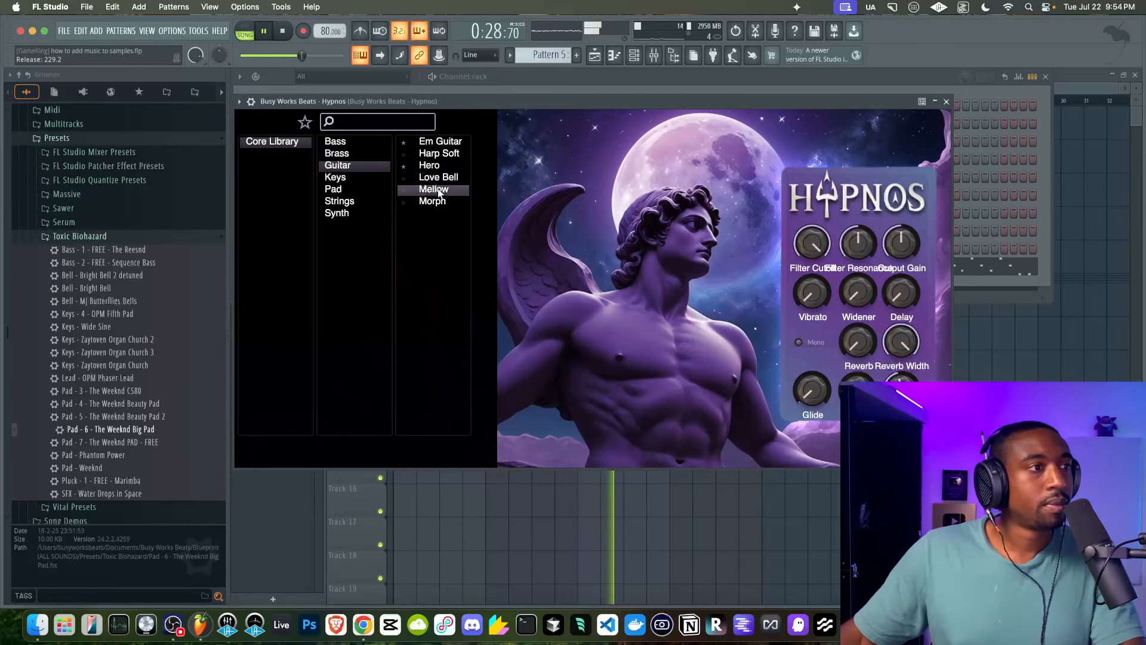
pyautogui.click(439, 202)
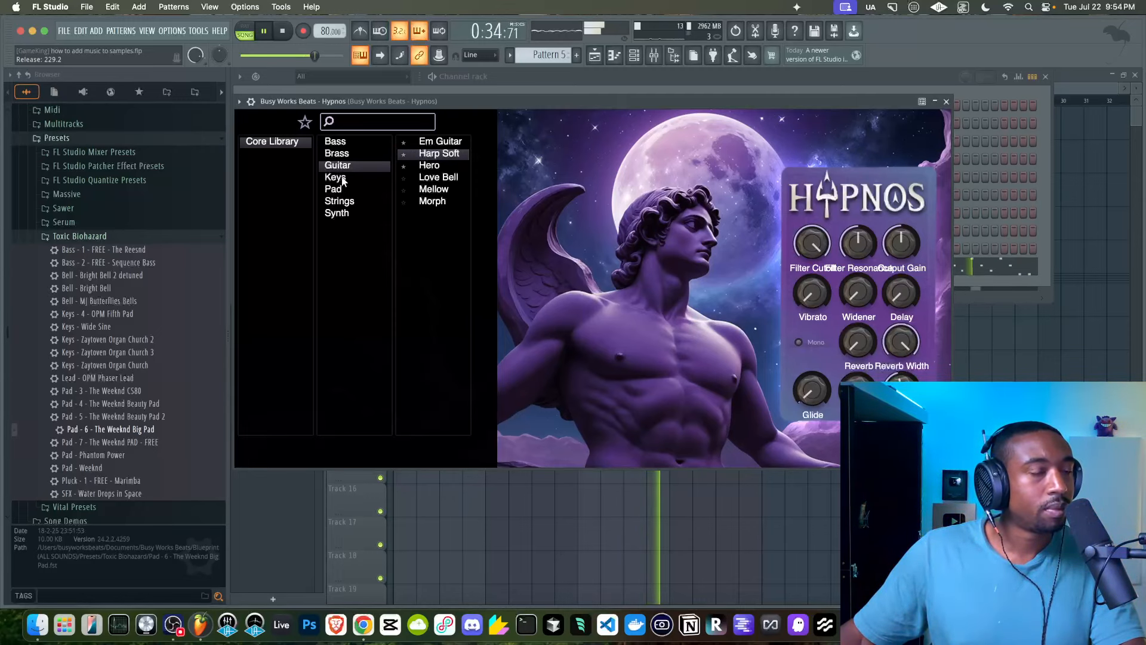
pyautogui.click(947, 102)
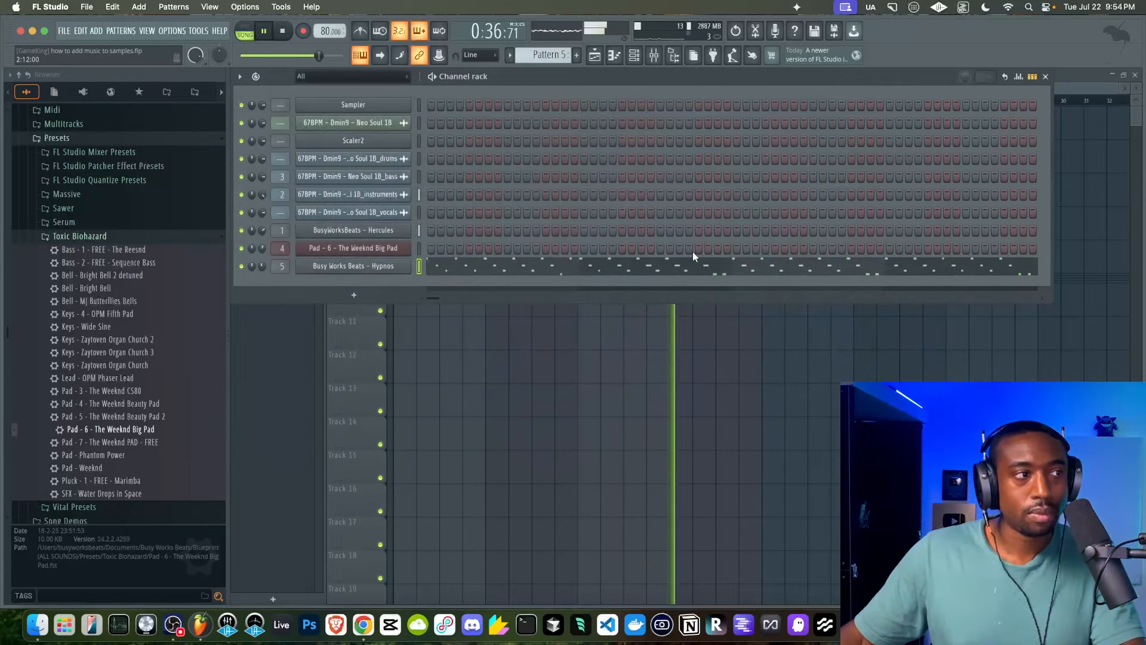
# Load kHs Distortion in the first effect slot of the Busy Works Beats - Hypnos mixer track.
pyautogui.click(654, 54)
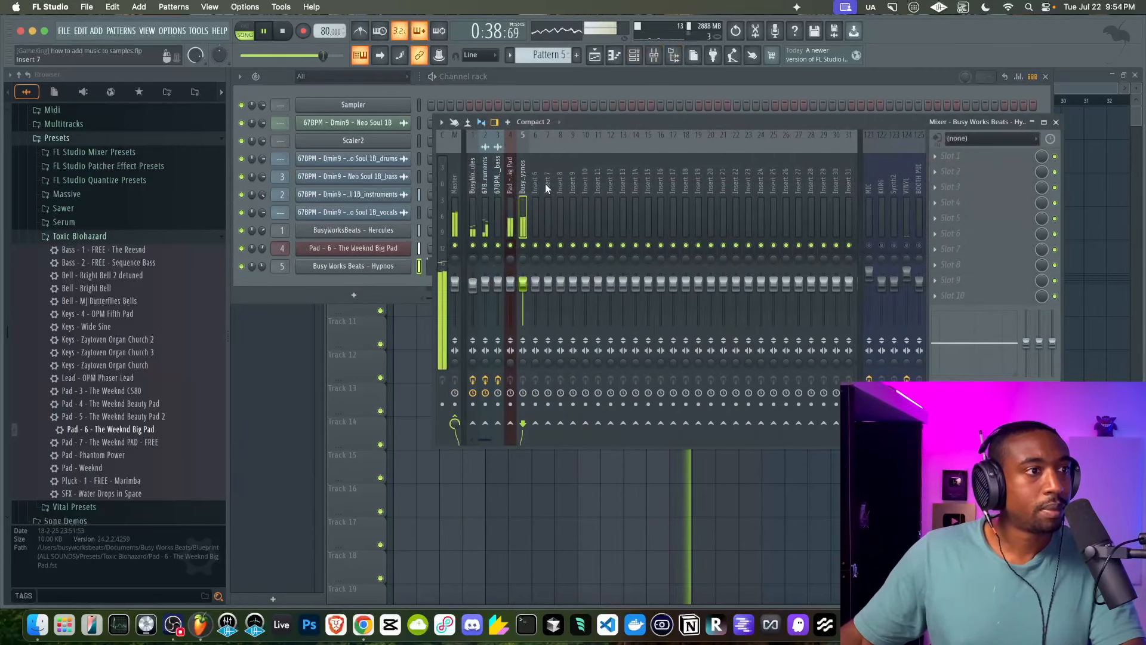
pyautogui.click(513, 204)
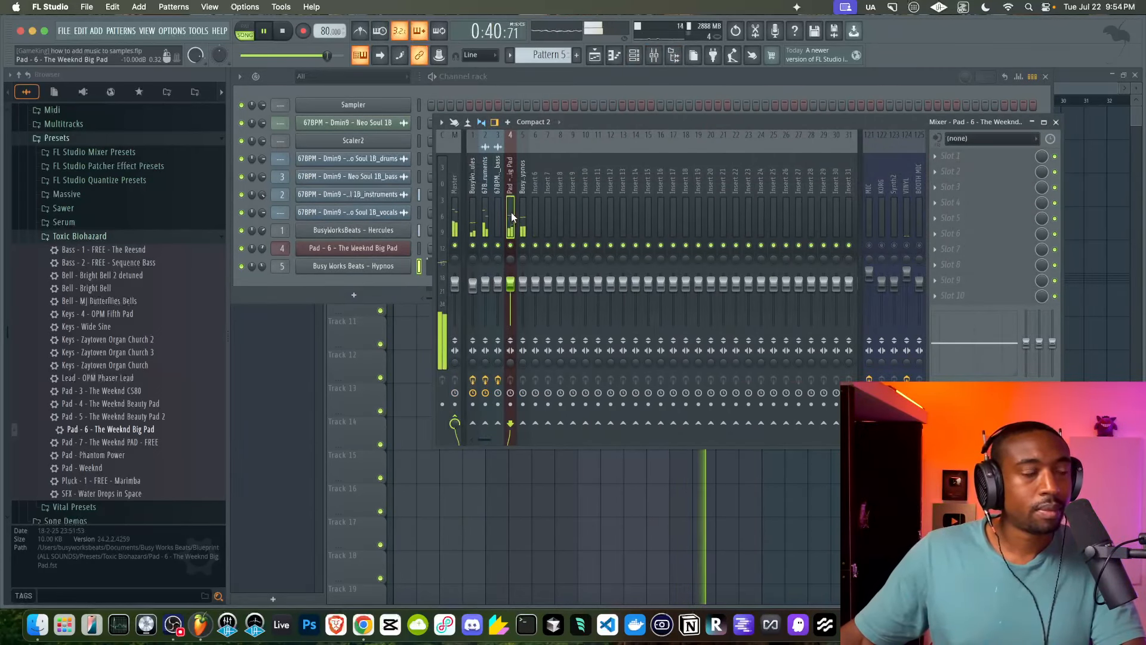
pyautogui.click(485, 210)
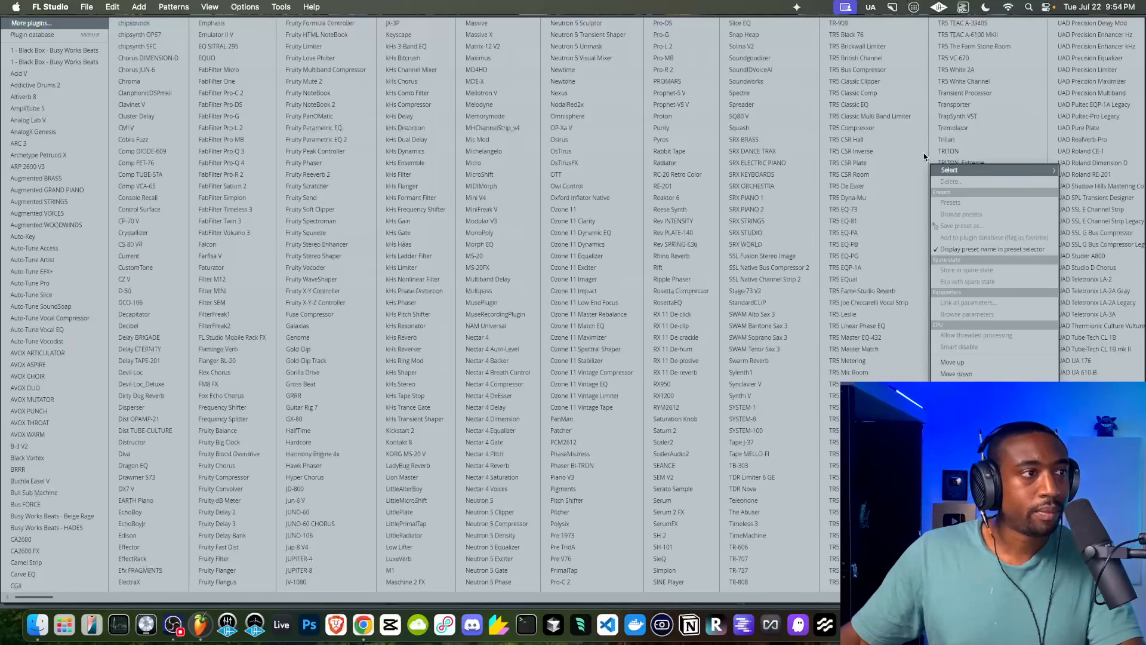
pyautogui.click(932, 158)
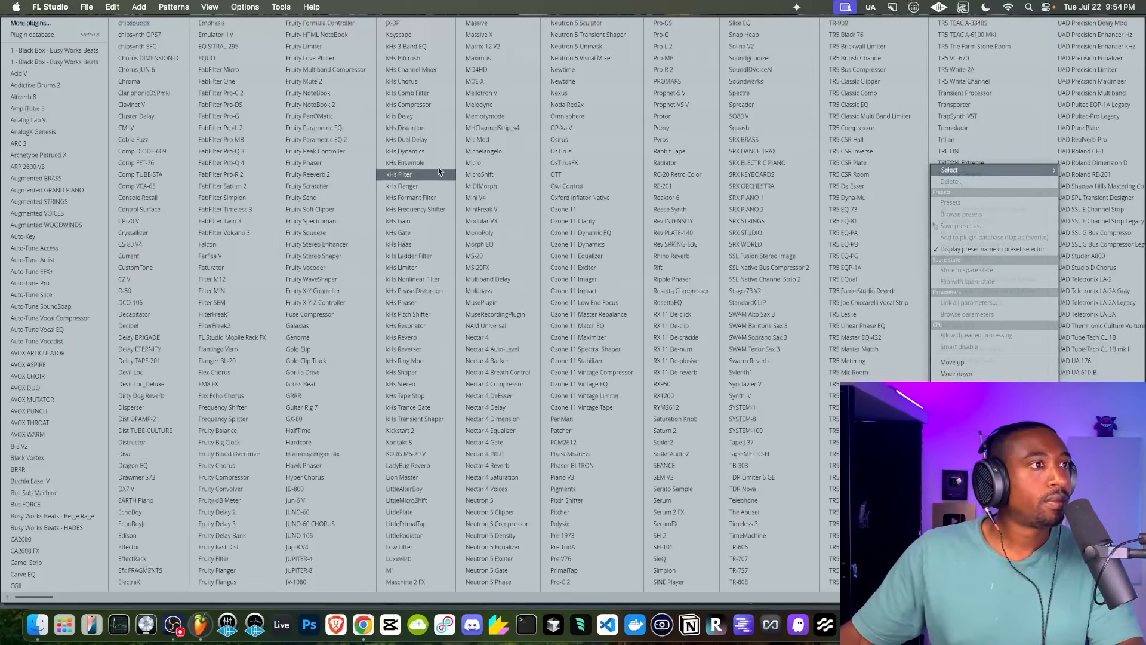
pyautogui.click(418, 130)
# Set the Hypnos distortion to Saturate, with Spread at maximum and Mix at 38%.
pyautogui.click(357, 261)
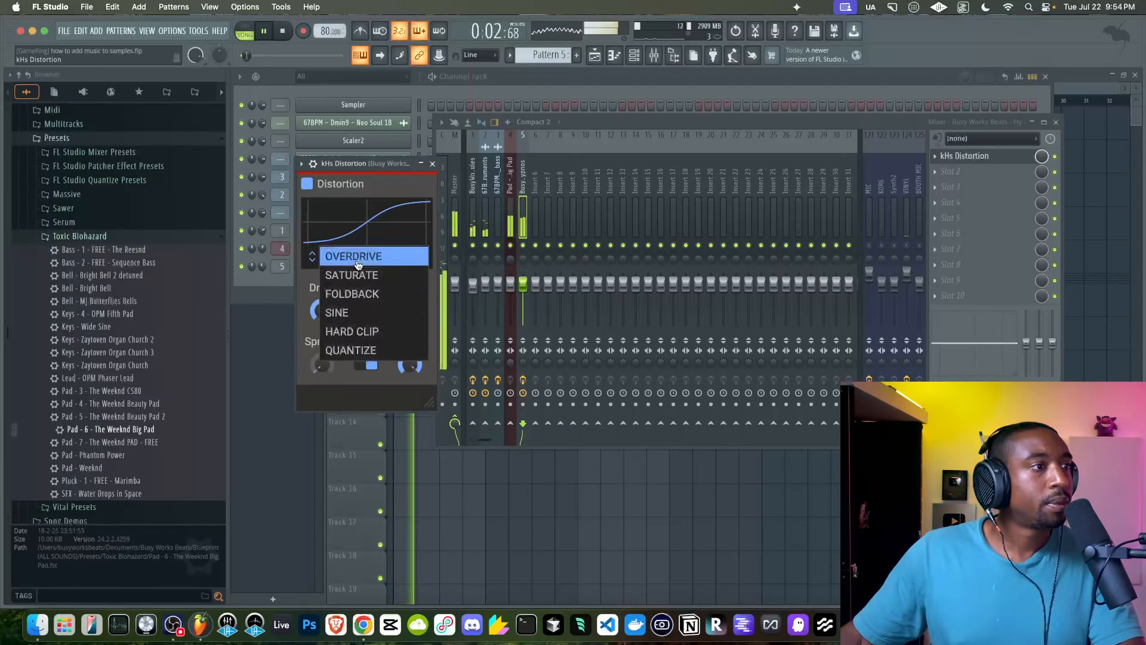
pyautogui.click(352, 275)
pyautogui.moveTo(409, 362); pyautogui.dragTo(410, 383)
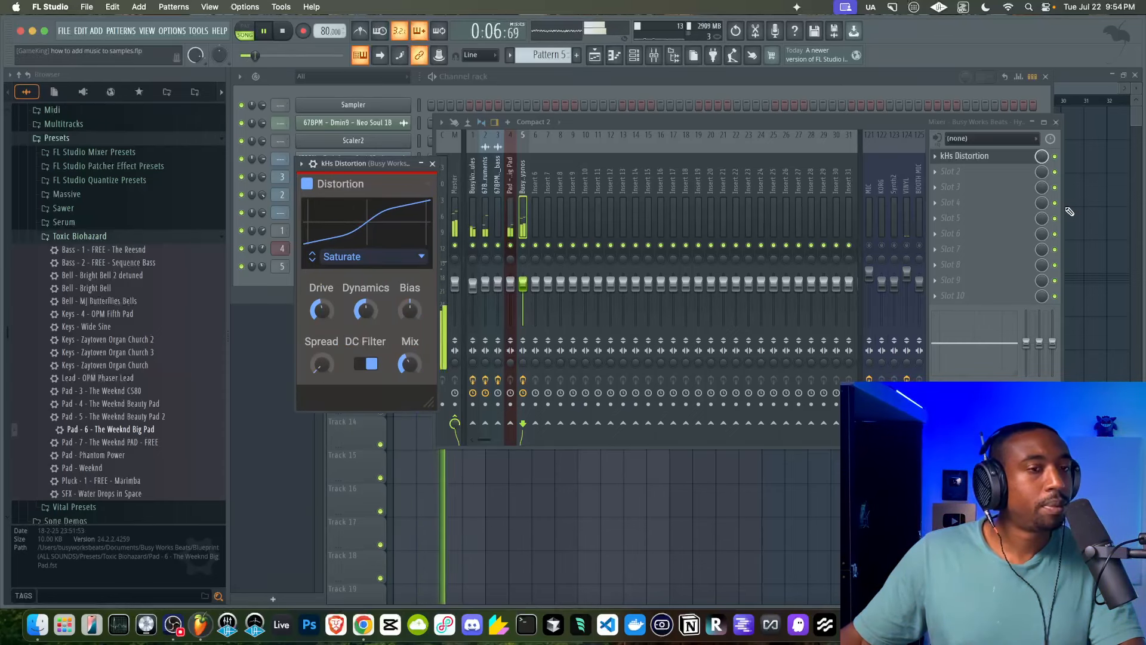
pyautogui.moveTo(334, 368); pyautogui.dragTo(334, 346)
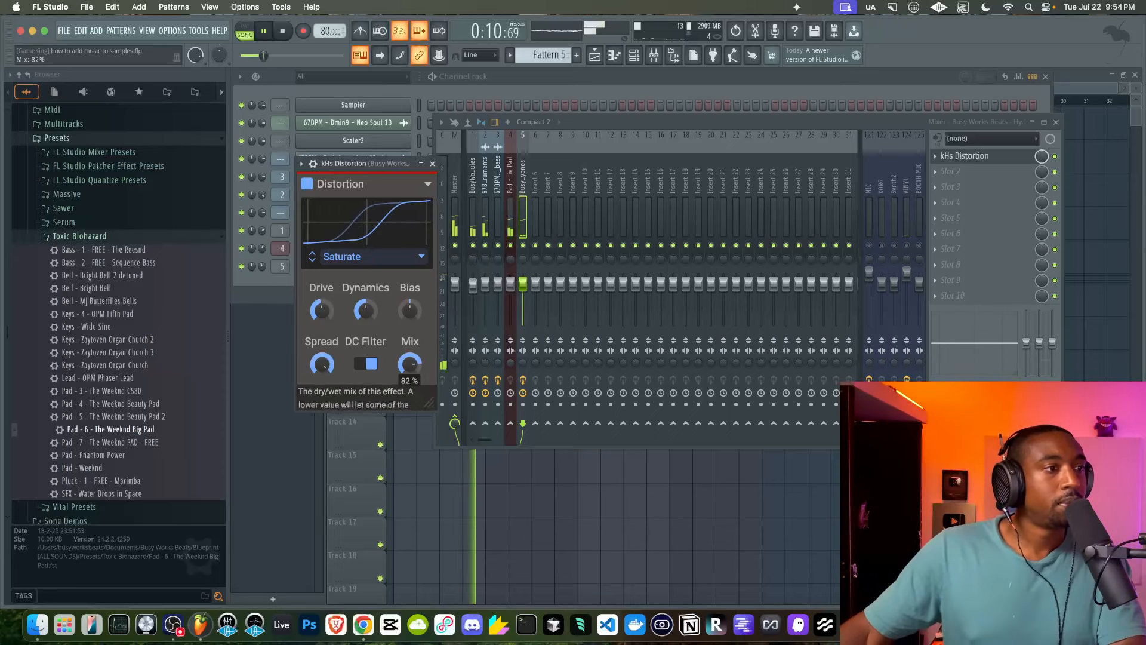
pyautogui.moveTo(399, 362); pyautogui.dragTo(410, 361)
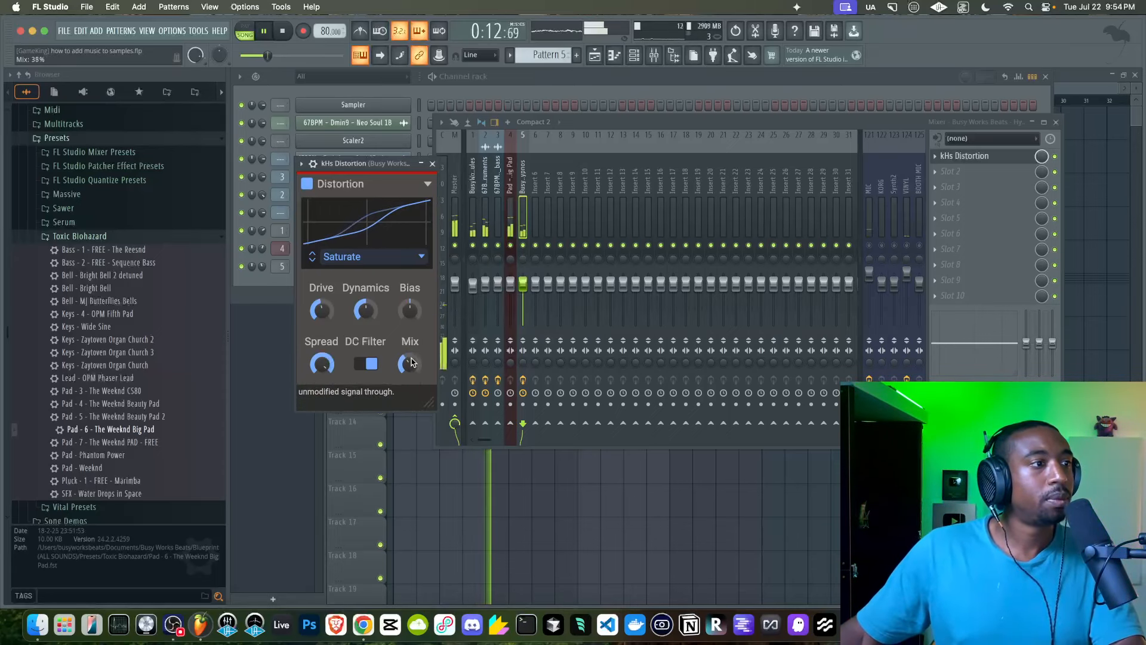
# Lower the distortion's Spread slightly, and add Fruity Stereo Enhancer in the second effect slot with its phase offset shifted to the right.
pyautogui.moveTo(321, 363); pyautogui.dragTo(318, 362)
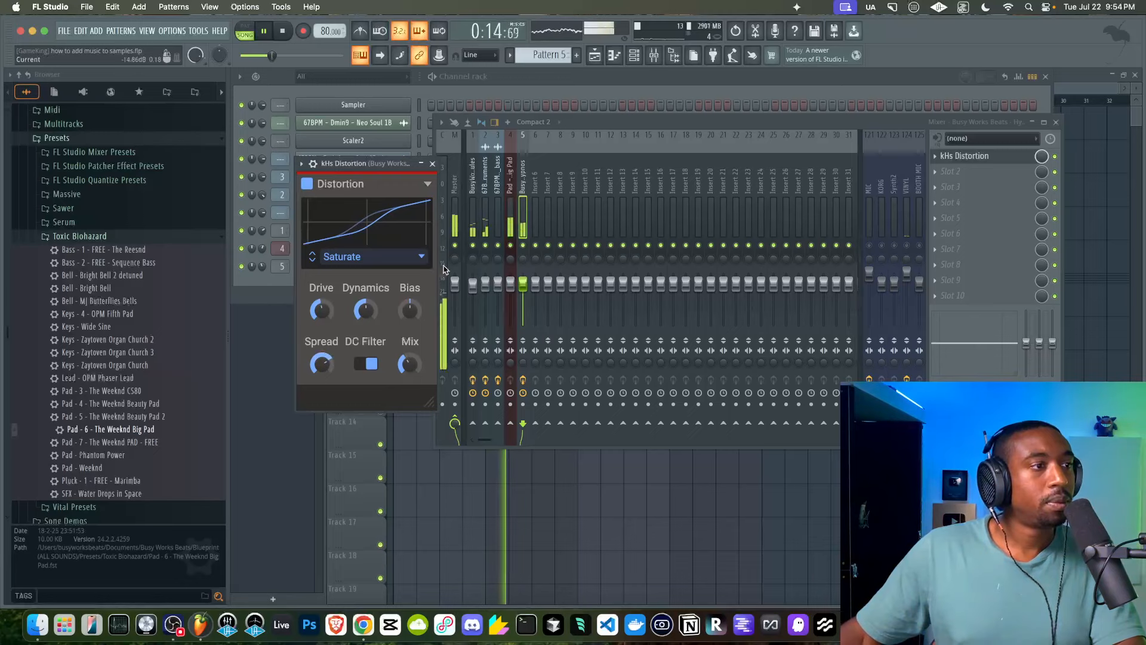
pyautogui.click(943, 172)
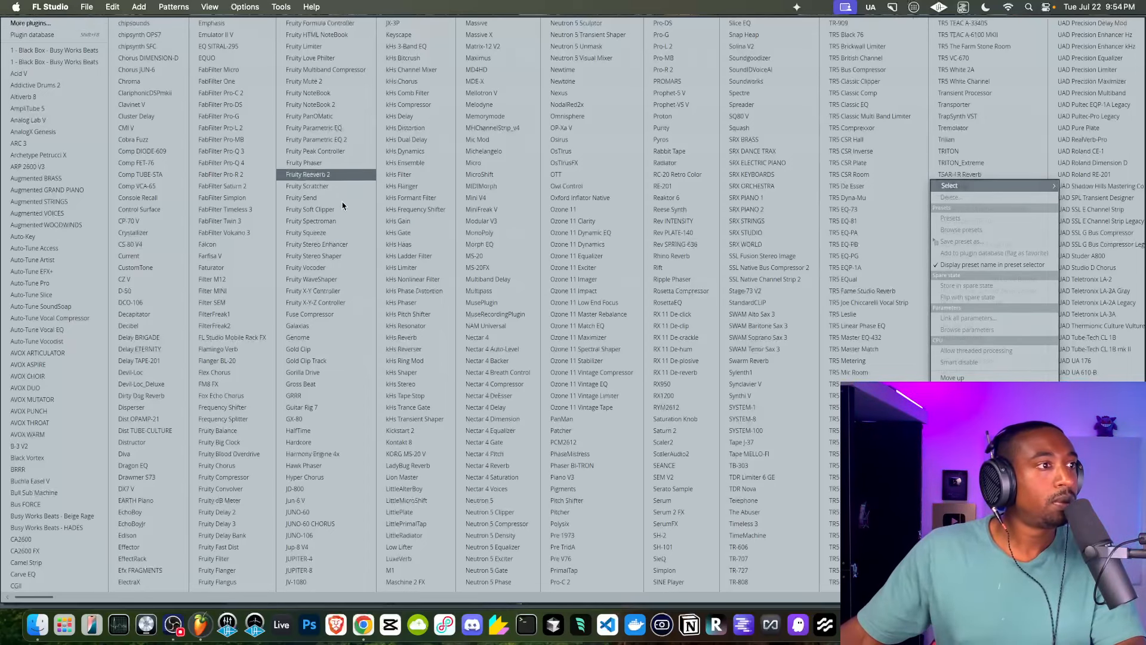
pyautogui.click(337, 244)
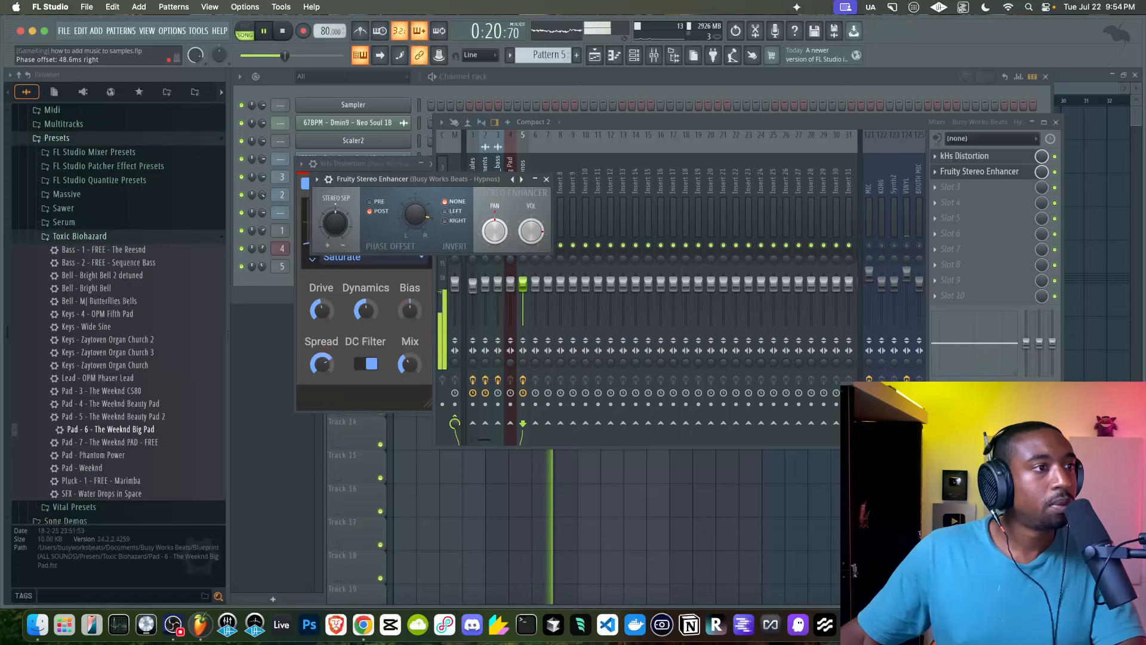
pyautogui.moveTo(415, 215); pyautogui.dragTo(416, 227)
pyautogui.click(546, 179)
# Load Gross Beat in the third effect slot of the Hypnos mixer track with the Momentary preset and its 1/2 Speed time effect.
pyautogui.click(1125, 289)
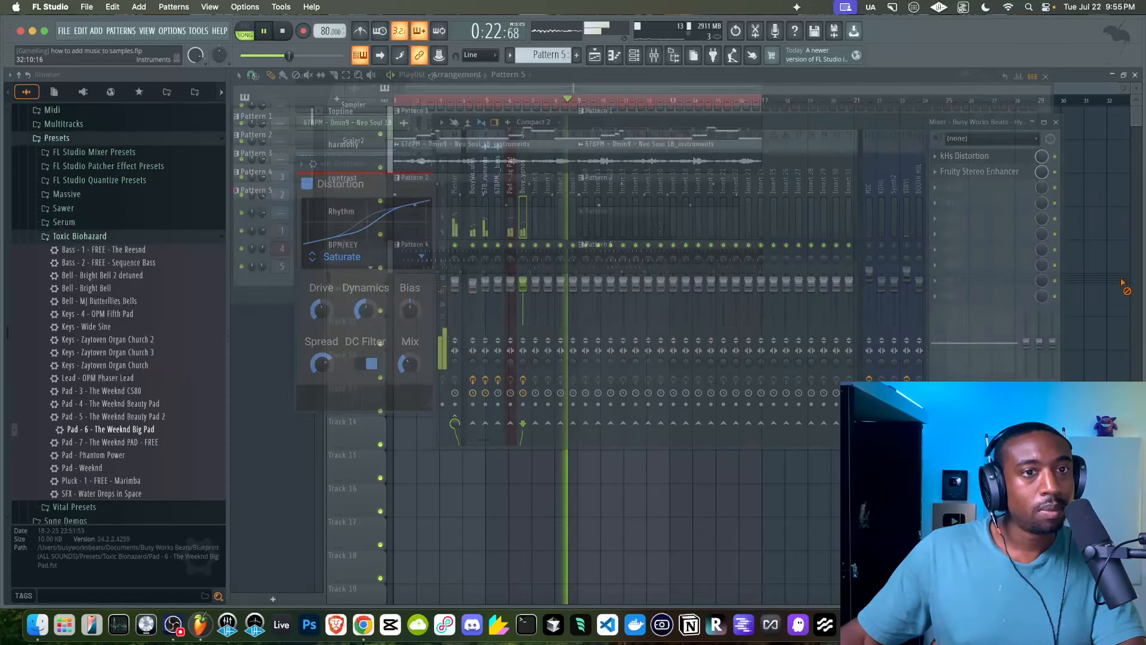
pyautogui.click(654, 55)
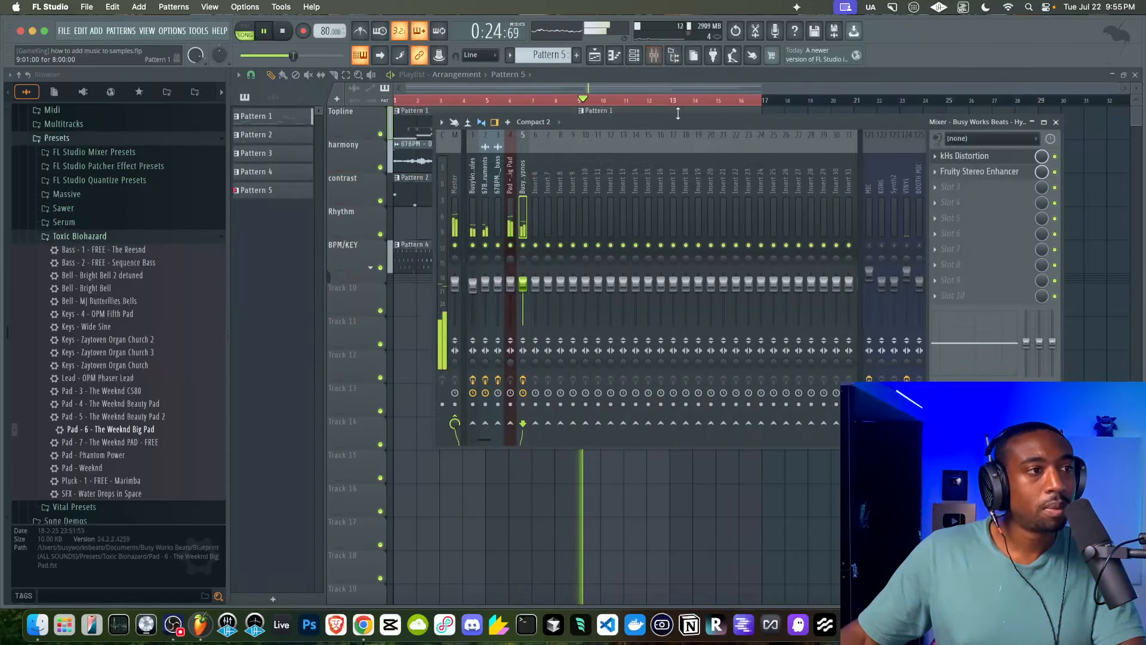
pyautogui.click(961, 187)
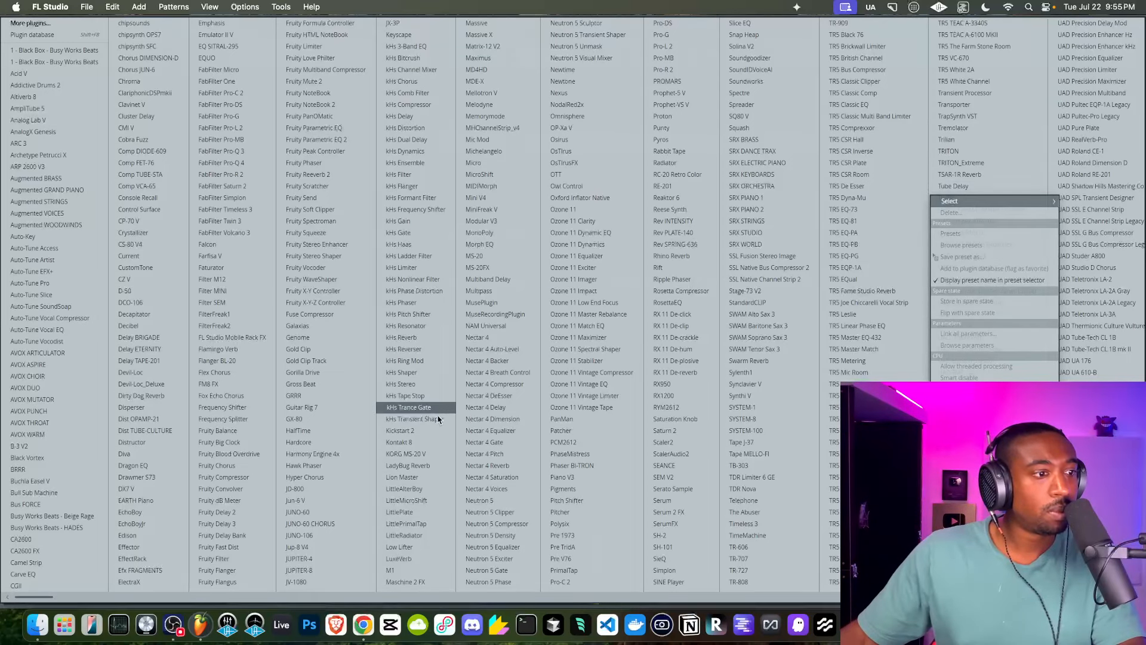
pyautogui.click(351, 385)
pyautogui.click(748, 195)
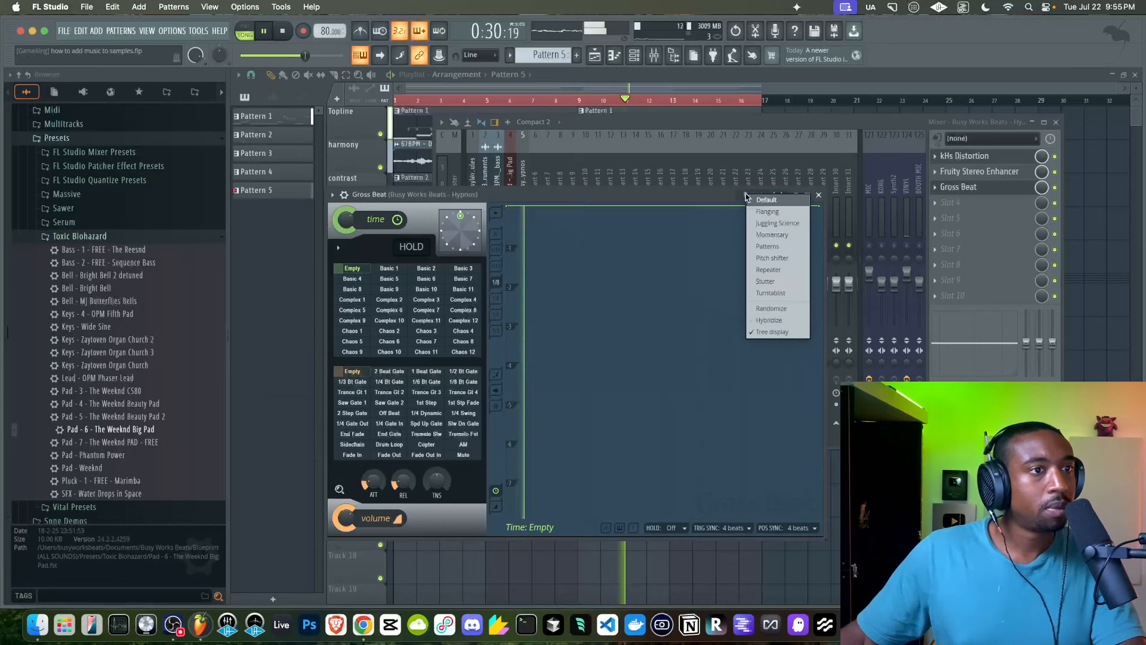
pyautogui.click(766, 234)
pyautogui.click(431, 341)
# Set Gross Beat's trigger sync and position sync to 4 beats, close the plugin and mixer, and save the project.
pyautogui.click(740, 528)
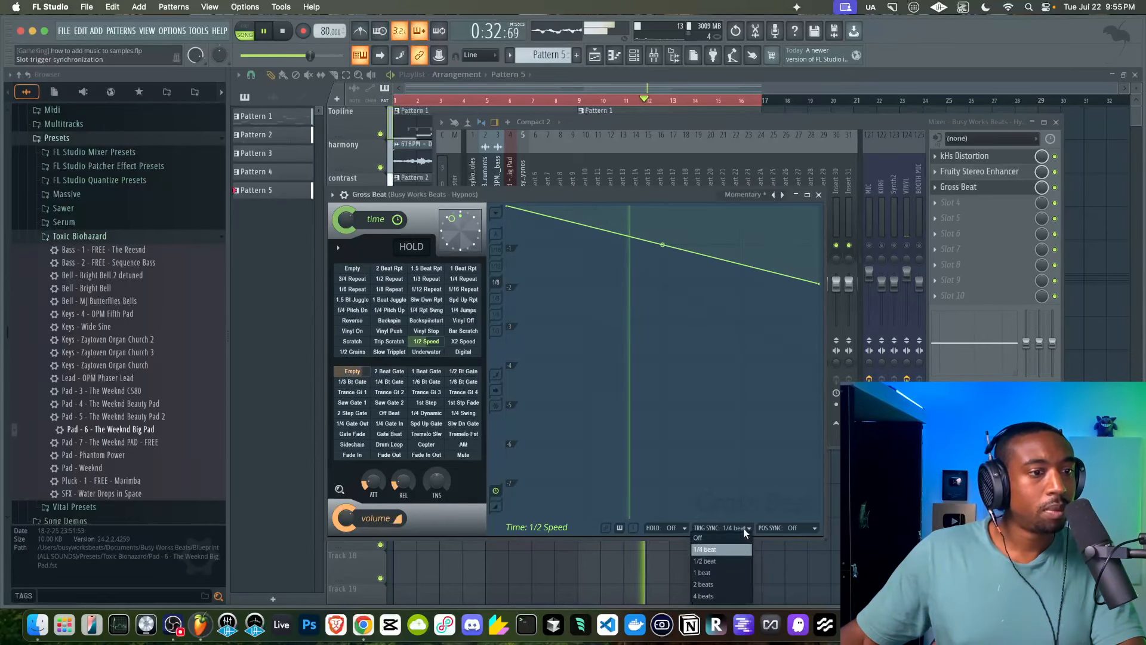
pyautogui.click(719, 595)
pyautogui.click(794, 527)
pyautogui.click(790, 594)
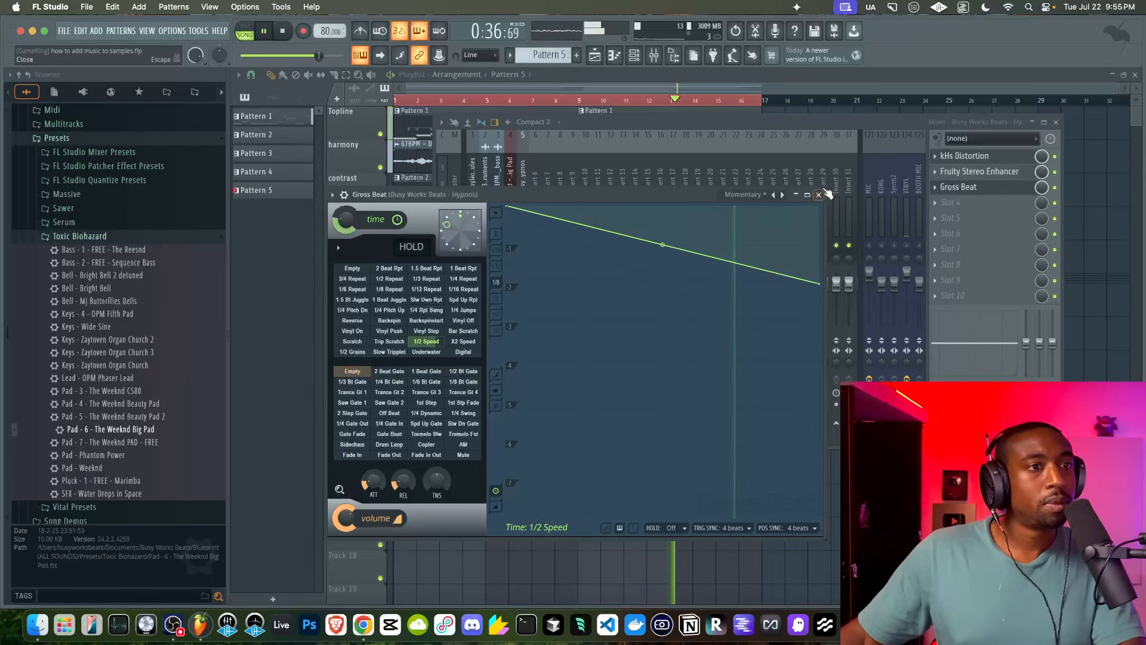
pyautogui.click(819, 195)
pyautogui.click(1056, 122)
pyautogui.press('super+s')
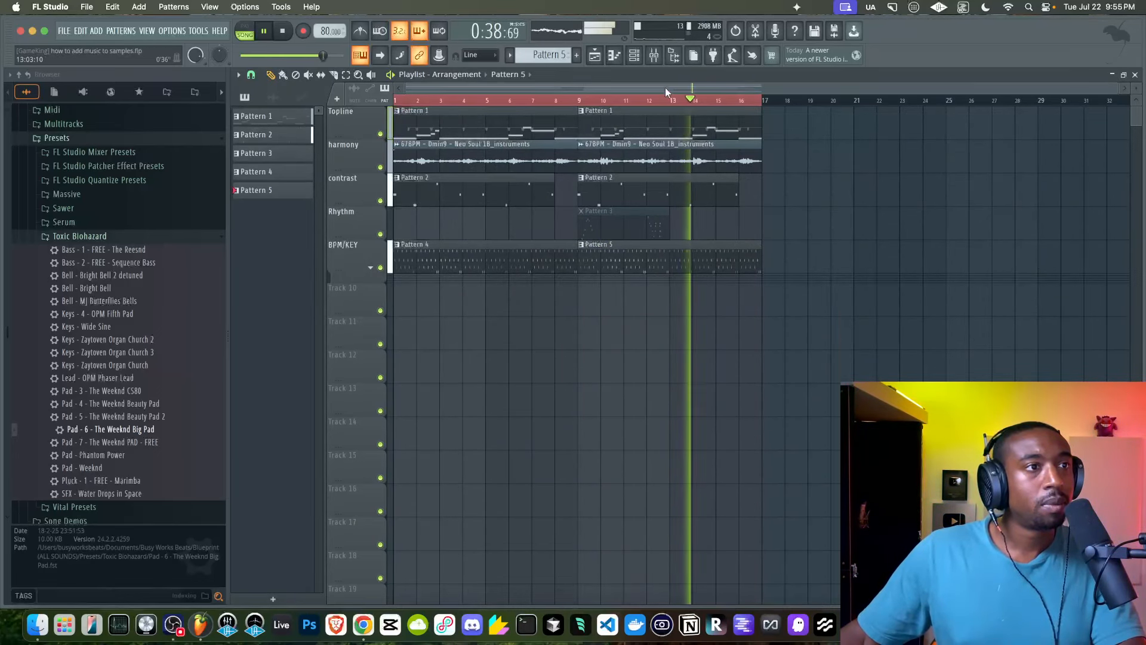
# Delete the second Pattern 1 clip from the Topline track and the Pattern 4 clip from the BPM/KEY track.
pyautogui.rightClick(639, 126)
pyautogui.click(580, 99)
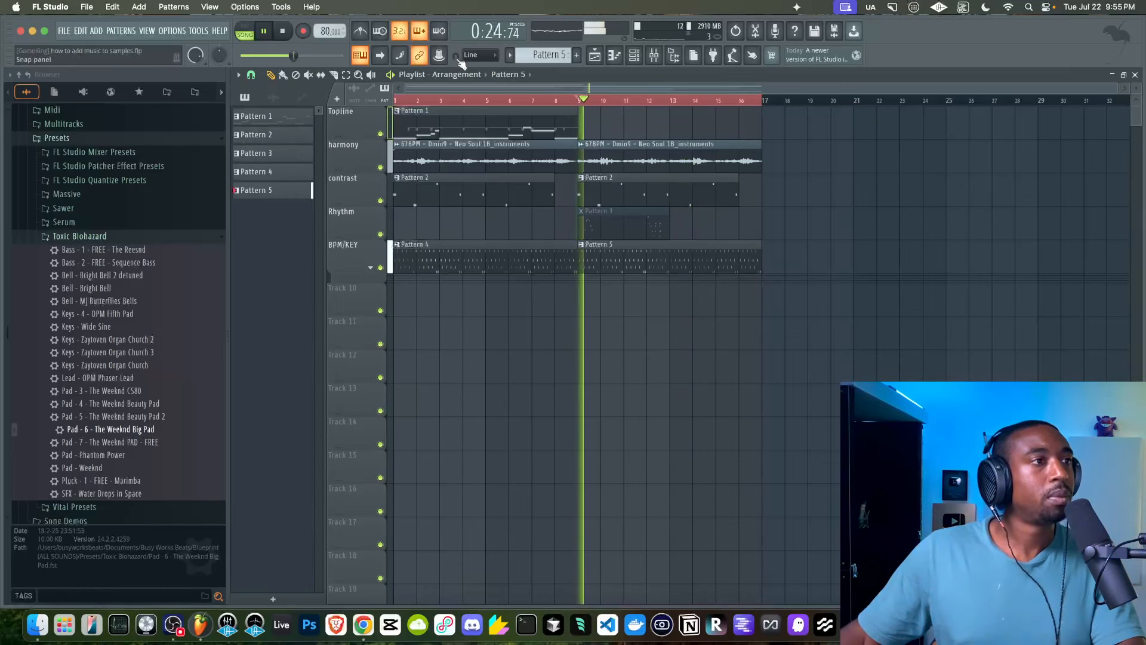
pyautogui.rightClick(528, 260)
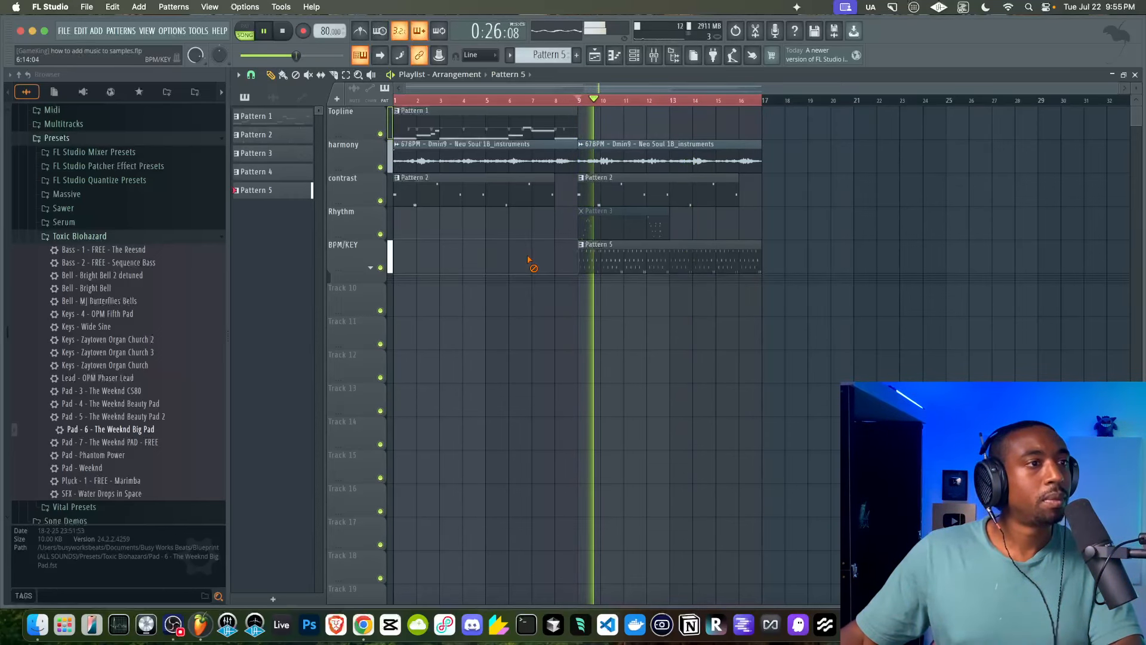
# Set the Hypnos channel's volume to 50% in the channel rack and return to the playlist.
pyautogui.click(653, 56)
pyautogui.click(633, 58)
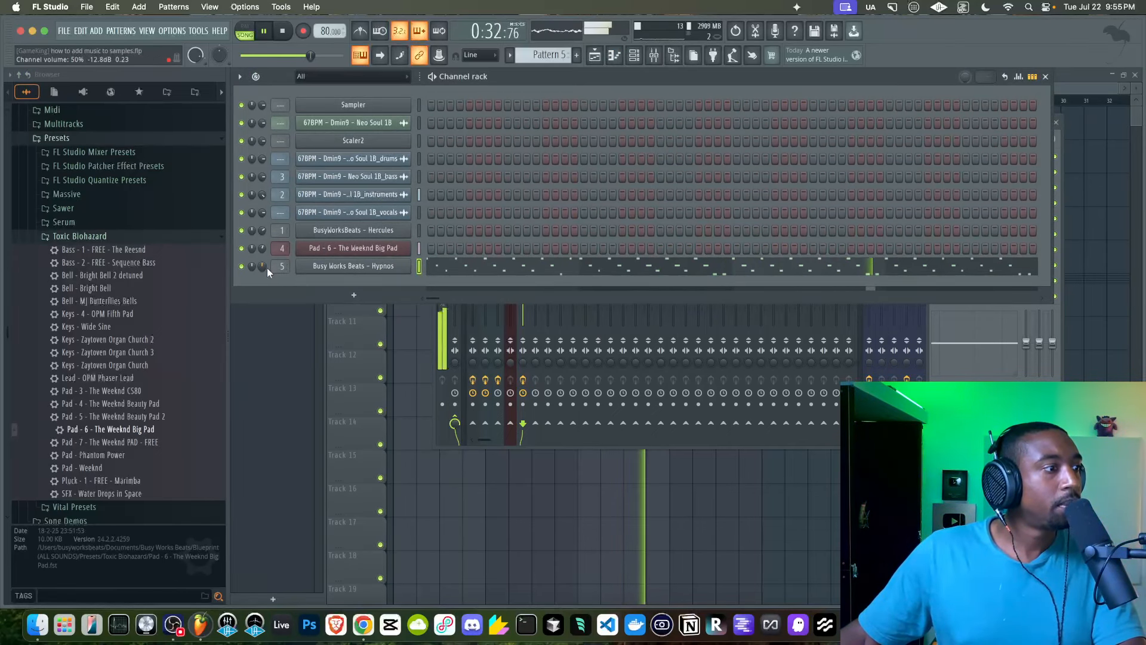
pyautogui.click(643, 56)
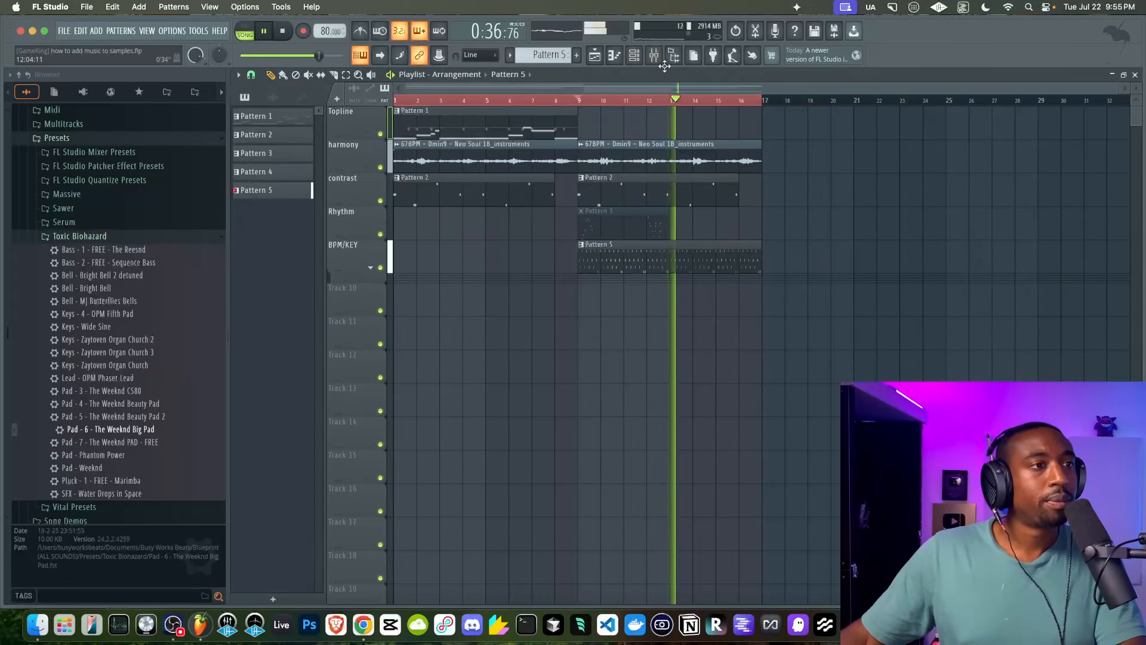
# Start the new empty Pattern 6 and open the Kicks folder under Blueprint (ALL SOUNDS) Drum Kits.
pyautogui.click(646, 57)
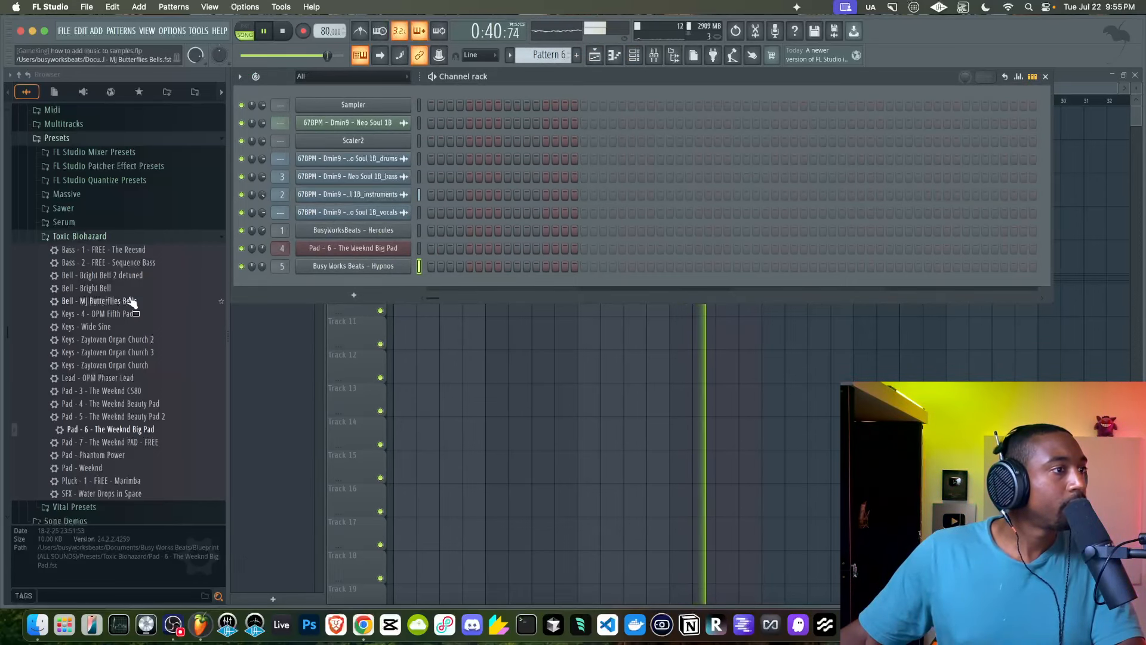
pyautogui.scroll(6, 71, 162)
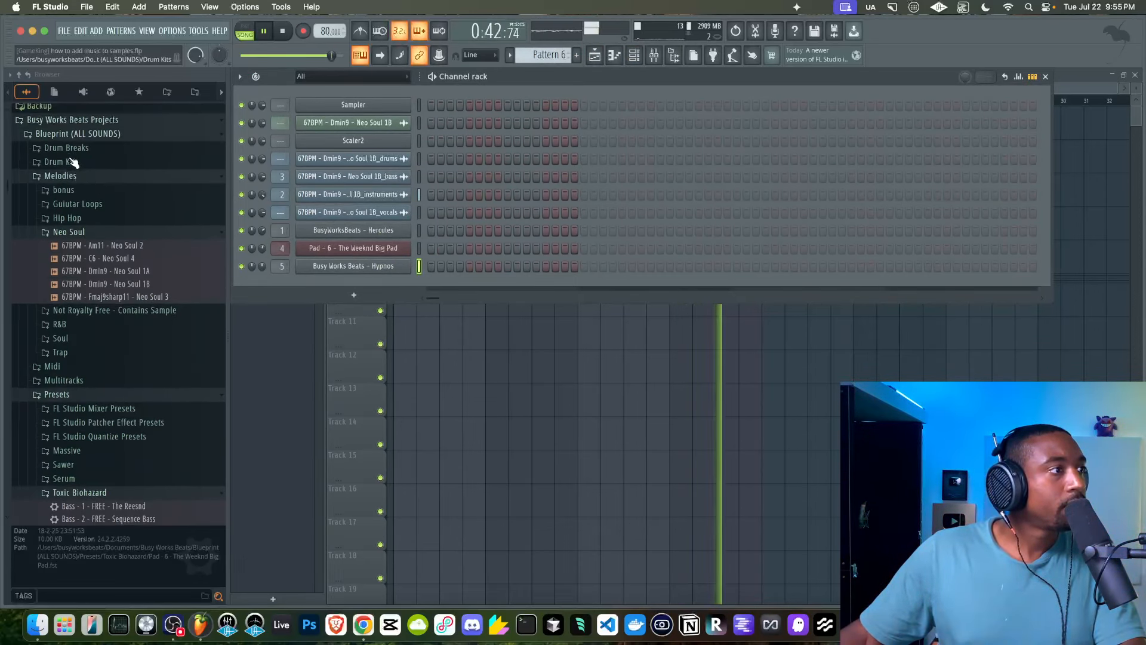
pyautogui.scroll(3, 72, 162)
pyautogui.click(90, 270)
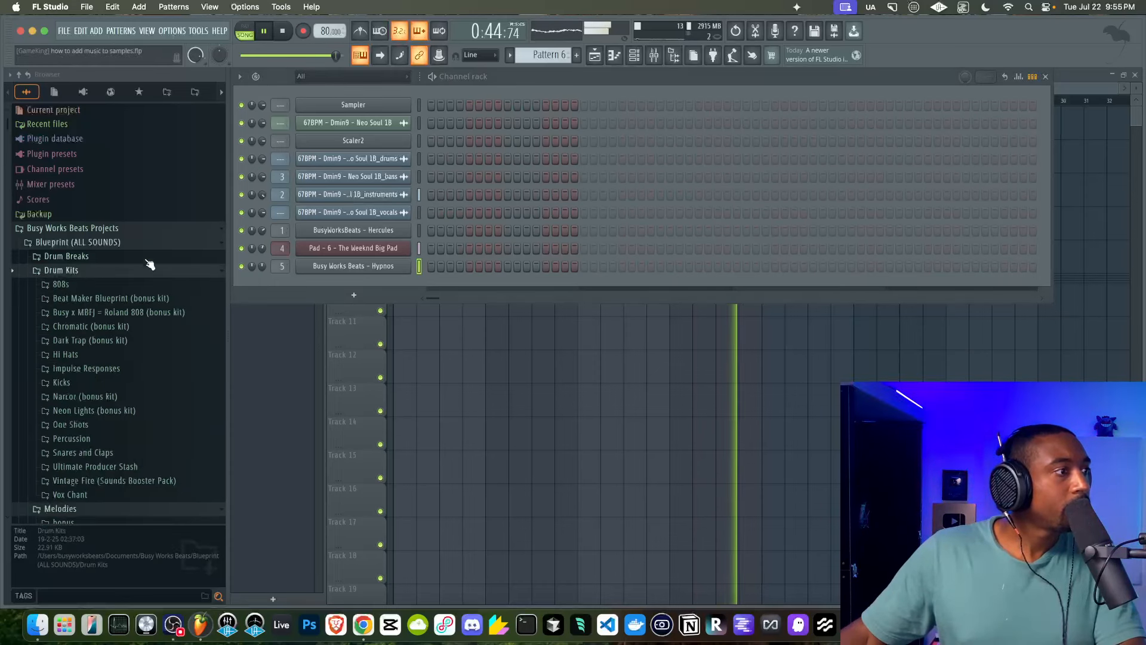
pyautogui.click(125, 382)
# Audition The Weeknd kick samples and load Kick - The Weeknd 6 into a new channel.
pyautogui.scroll(-8, 99, 416)
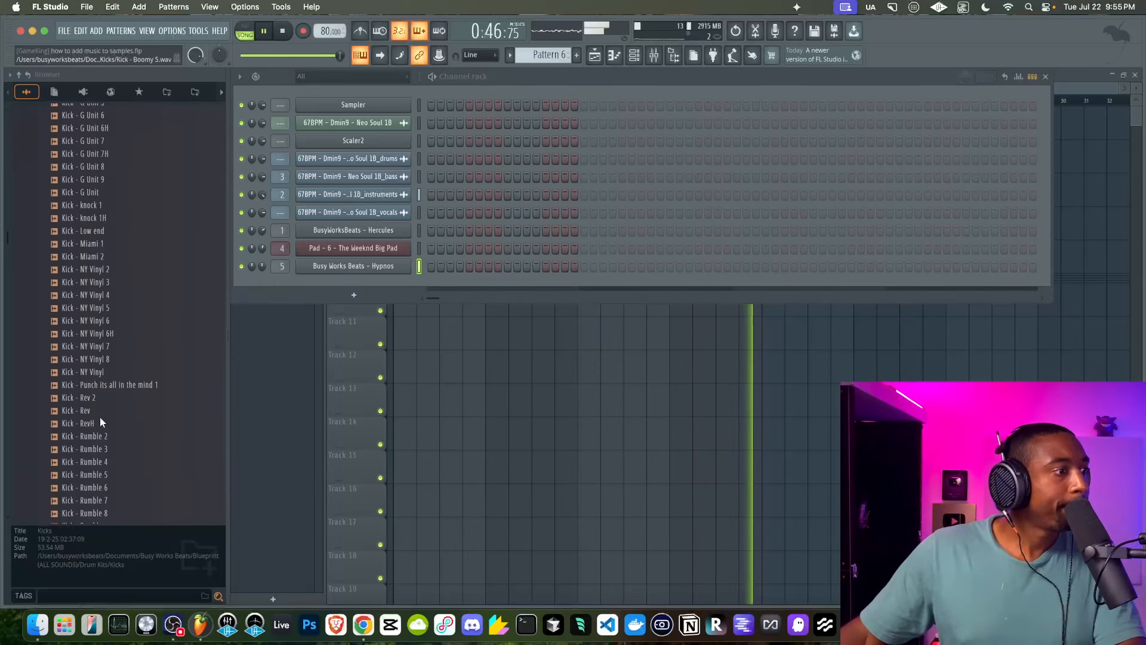
pyautogui.scroll(-10, 99, 416)
pyautogui.click(104, 342)
pyautogui.click(105, 353)
pyautogui.click(106, 367)
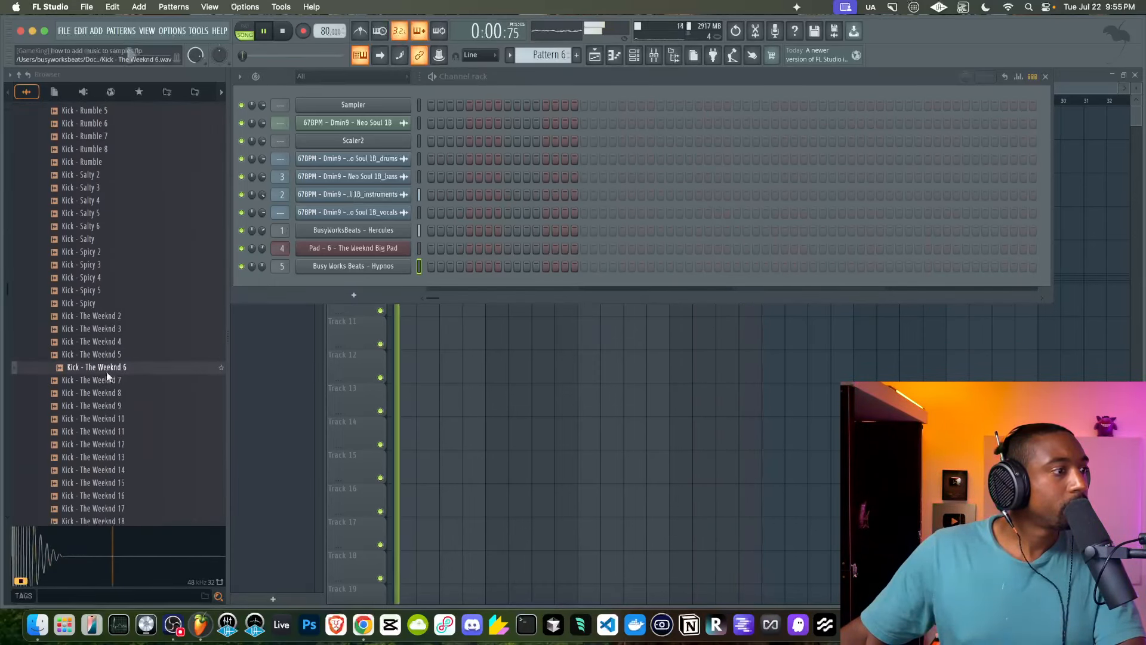
pyautogui.rightClick(106, 371)
pyautogui.click(127, 366)
# Collapse the Kicks and other browser folders, and open the 1 - Go - To Drums folder in Friends Sounds.
pyautogui.scroll(10, 88, 256)
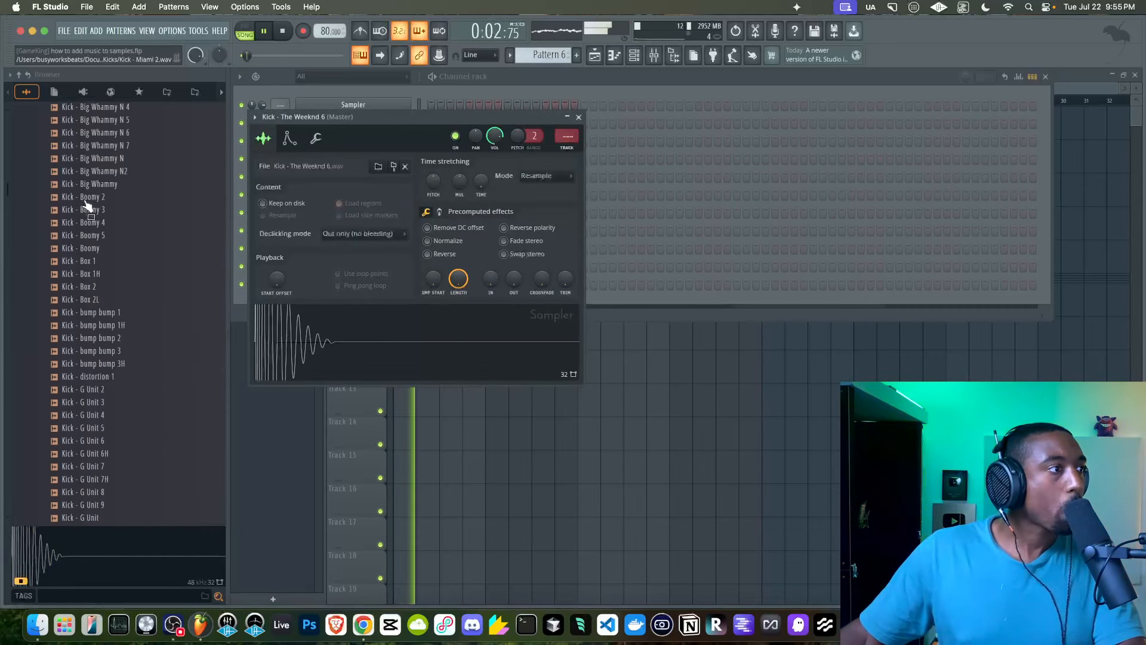
pyautogui.scroll(10, 87, 206)
pyautogui.click(90, 290)
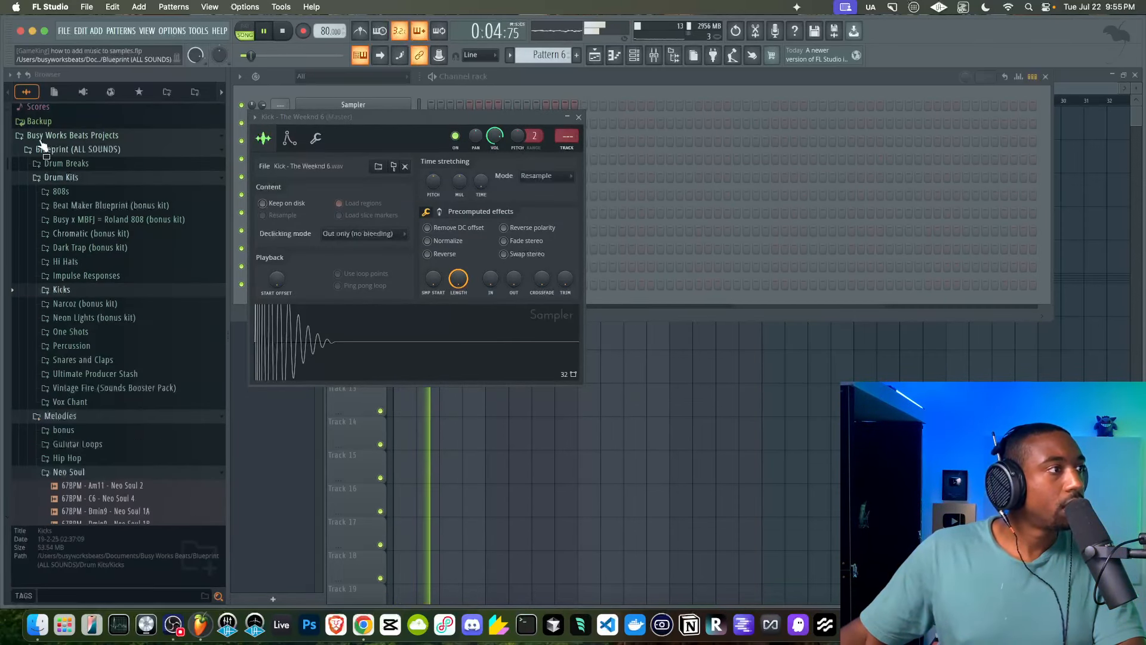
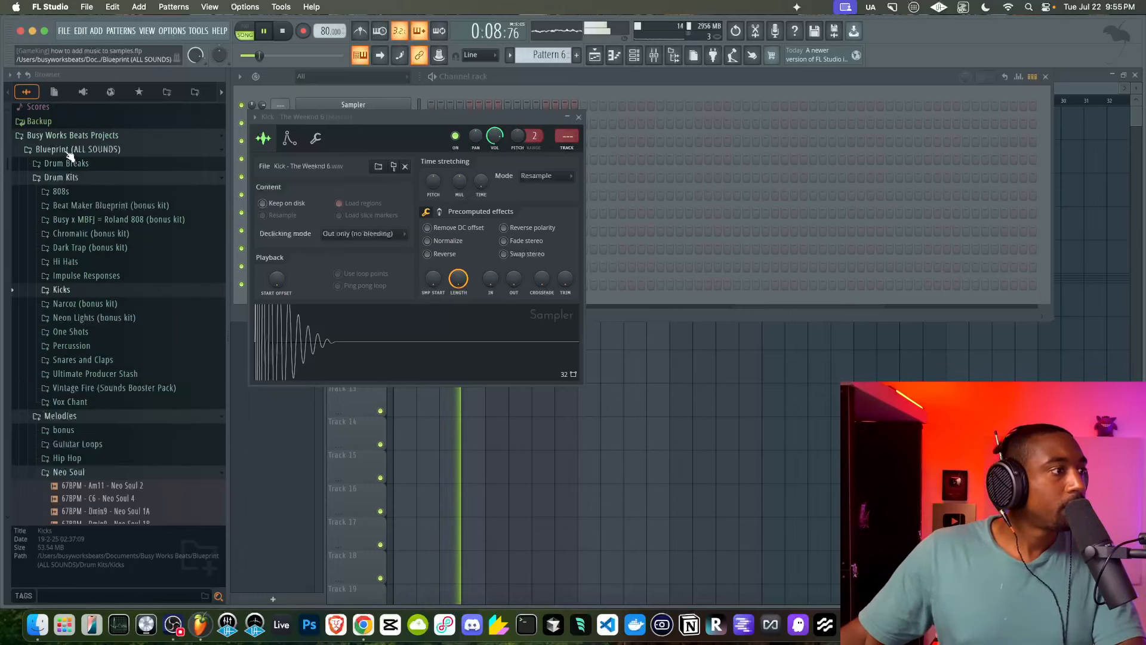
pyautogui.click(19, 75)
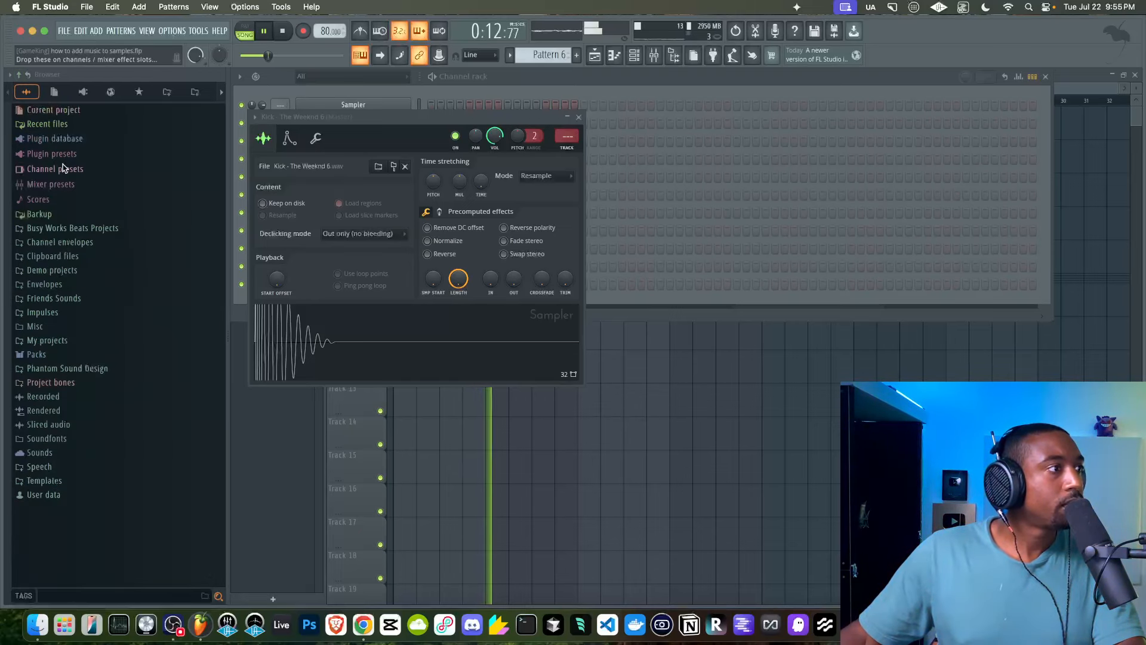
pyautogui.click(54, 298)
pyautogui.click(80, 313)
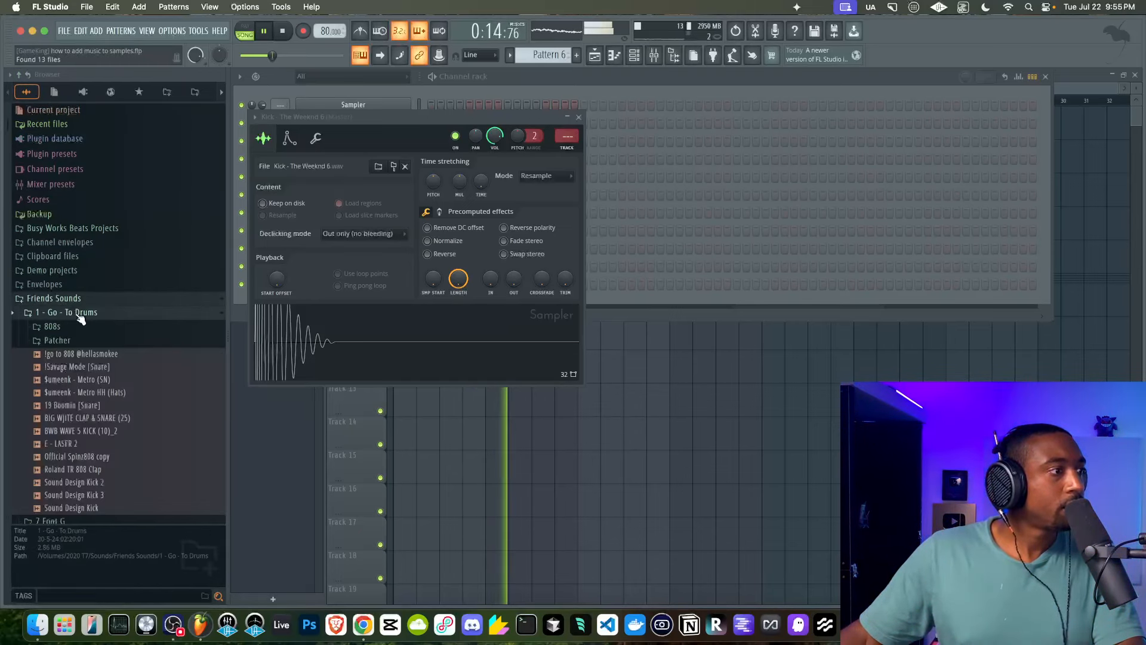
# Load the $umeenk - Metro (SN) snare and the $umeenk - Metro HH (Hats) sample into new channels.
pyautogui.click(96, 380)
pyautogui.rightClick(96, 380)
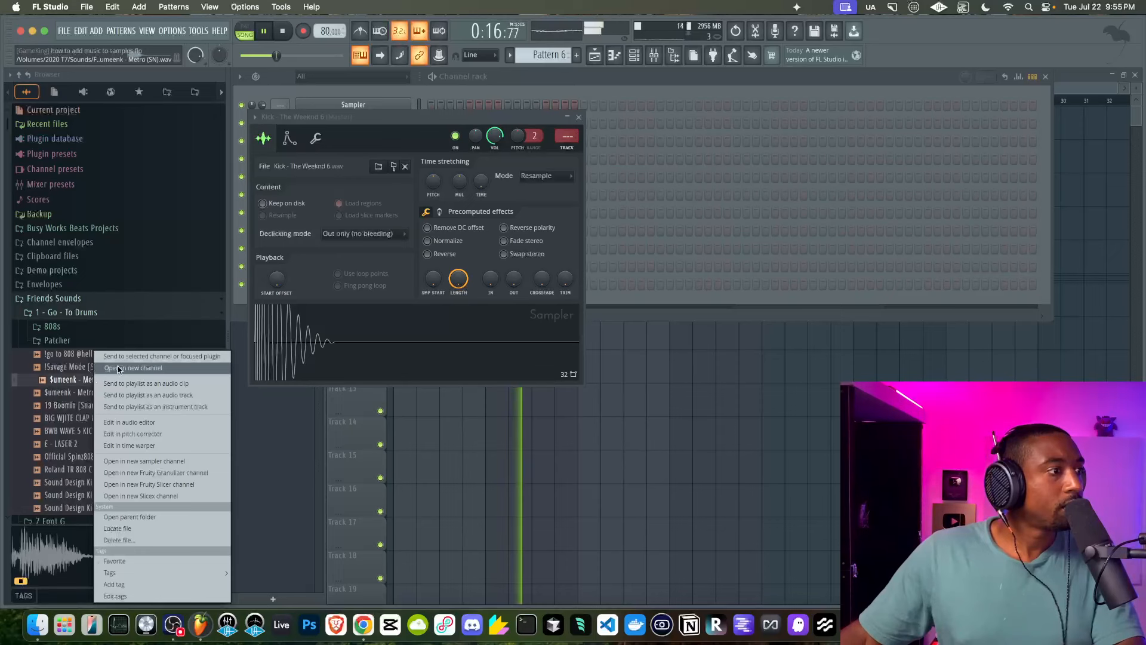
pyautogui.click(117, 368)
pyautogui.rightClick(98, 392)
pyautogui.click(129, 368)
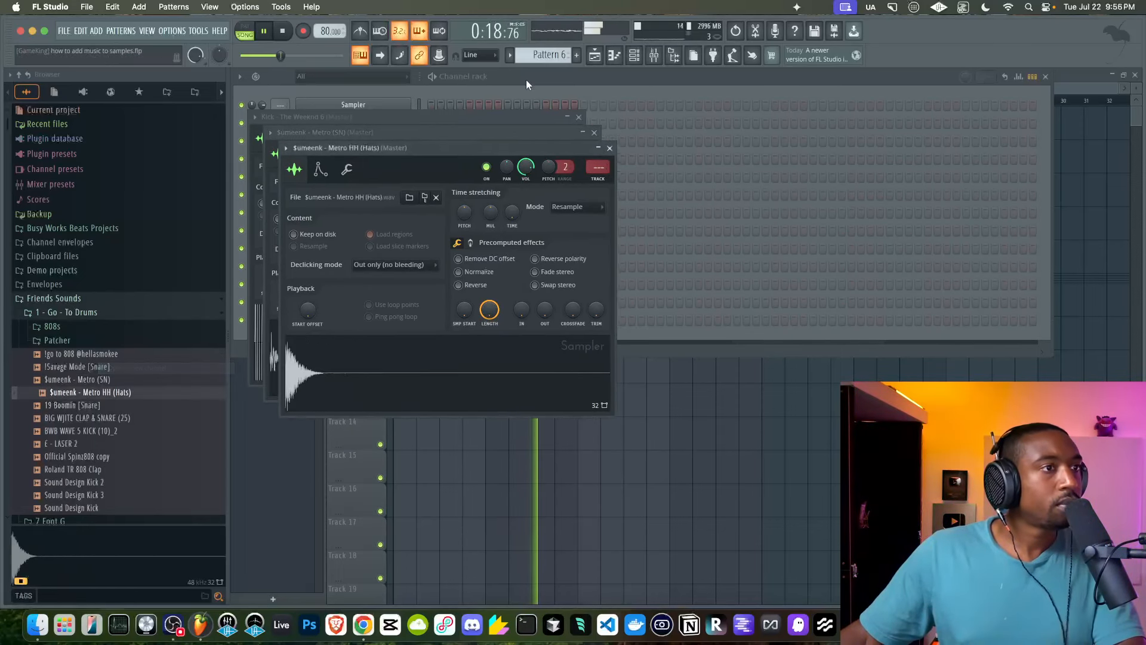
# Fill the $umeenk - Metro HH (Hats) channel of Pattern 6 with evenly spaced steps.
pyautogui.click(525, 80)
pyautogui.click(417, 302)
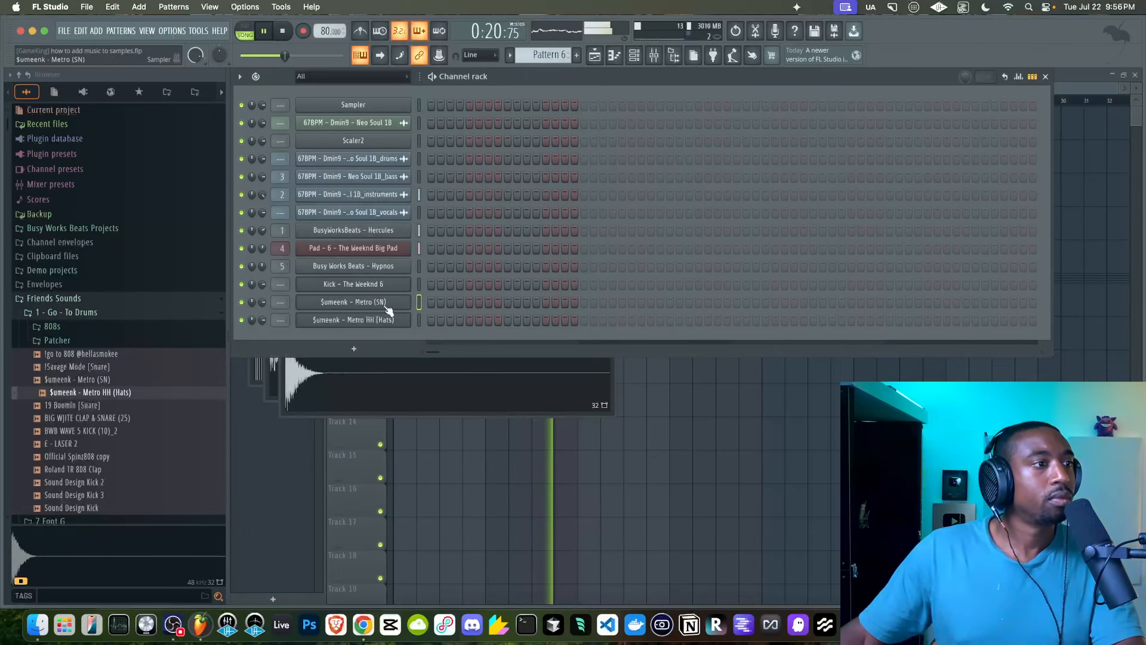
pyautogui.rightClick(410, 315)
pyautogui.click(530, 357)
# Place a Pattern 6 clip at bar 1 of Track 10 in the playlist and clear the timeline selection.
pyautogui.click(736, 404)
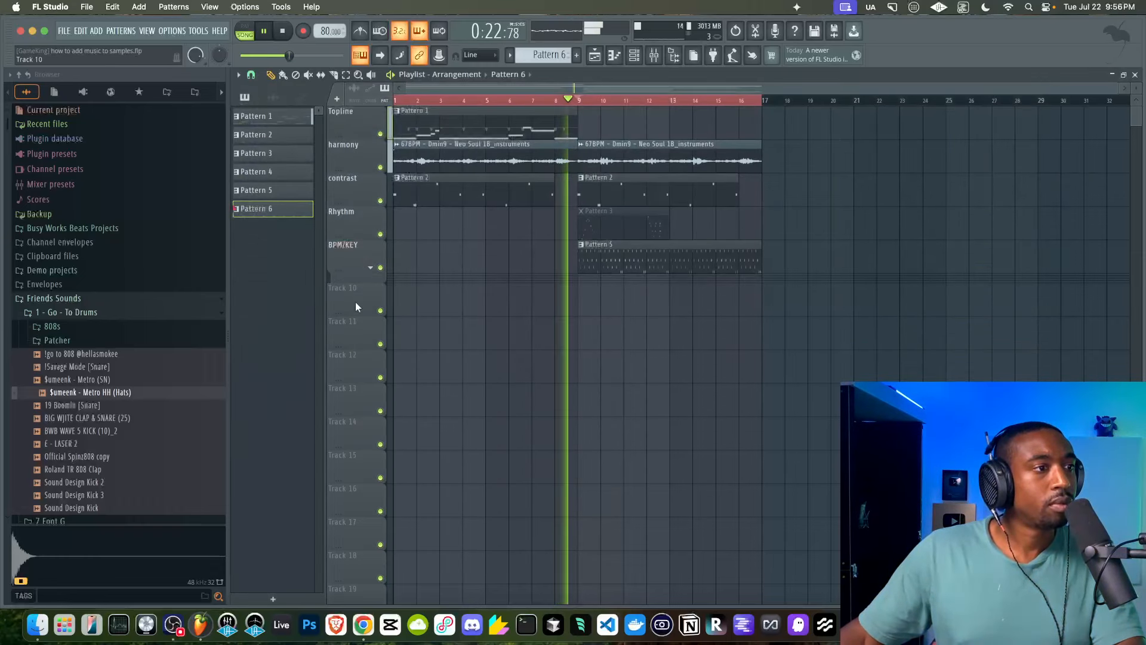
pyautogui.moveTo(422, 304); pyautogui.dragTo(399, 303)
pyautogui.scroll(5, 447, 96)
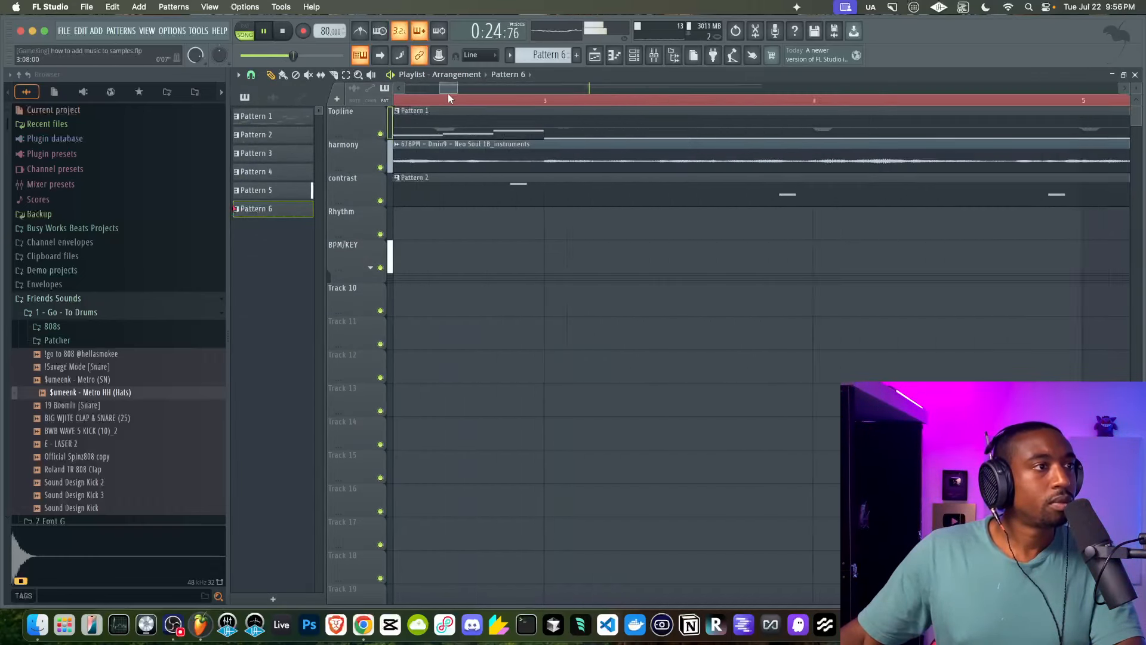
pyautogui.keyDown('ctrl'); pyautogui.click(447, 99); pyautogui.keyUp('ctrl')
pyautogui.scroll(-6, 448, 101)
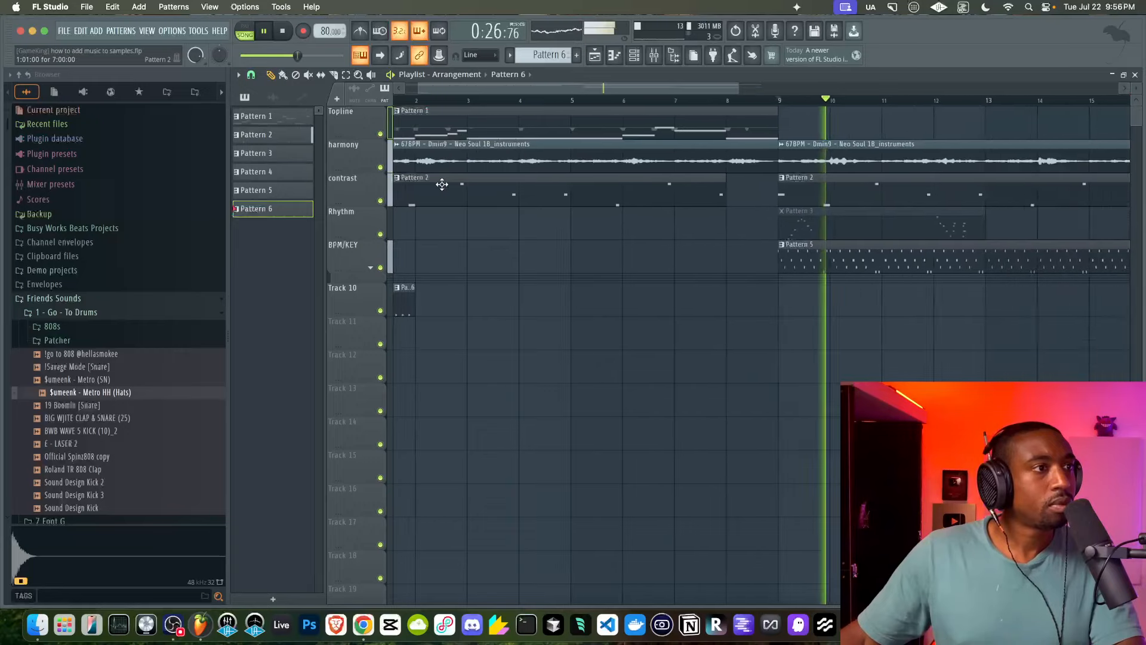
# Duplicate the Pattern 6 clip repeatedly along Track 10 so the hats run up to bar 17.
pyautogui.moveTo(480, 287); pyautogui.dragTo(417, 315)
pyautogui.hotkey('ctrl', 'b')
pyautogui.hotkey('ctrl', 'b')
pyautogui.scroll(-3, 642, 340)
pyautogui.hotkey('ctrl', 'b')
pyautogui.hotkey('ctrl', 'b')
pyautogui.hotkey('ctrl', 'b')
pyautogui.hotkey('ctrl', 'b')
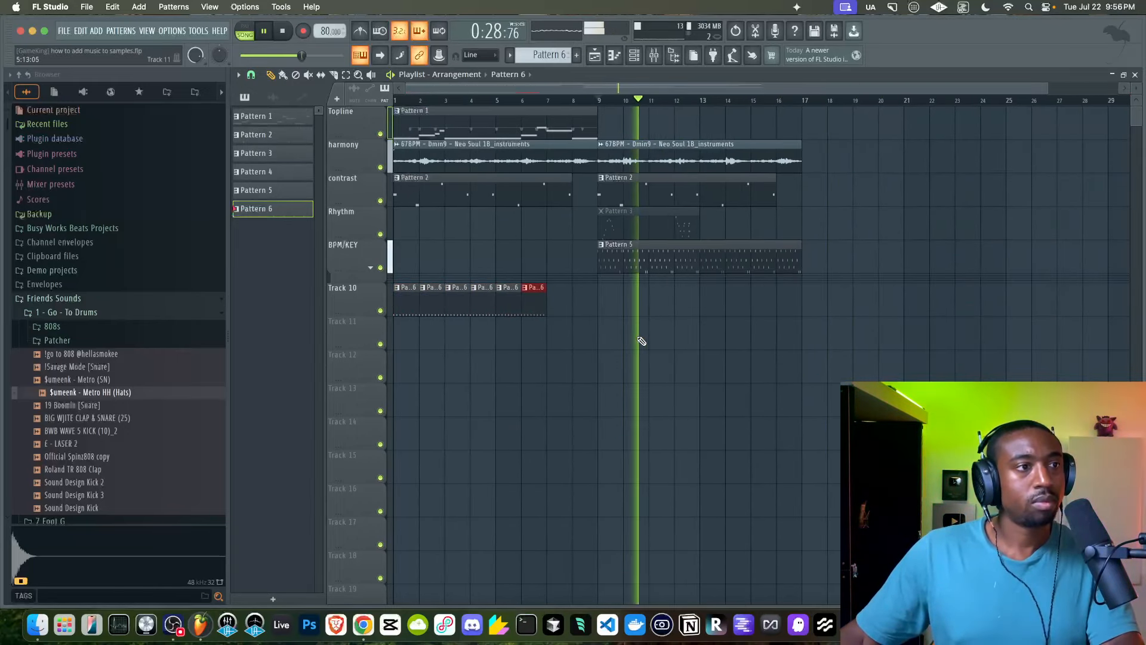
pyautogui.hotkey('ctrl', 'b')
pyautogui.hotkey('ctrl', 'b')
pyautogui.hotkey('ctrl', 'b')
pyautogui.hotkey('ctrl', 'b')
pyautogui.hotkey('ctrl', 'b')
pyautogui.hotkey('ctrl', 'b')
pyautogui.hotkey('ctrl', 'b')
pyautogui.hotkey('ctrl', 'b')
pyautogui.hotkey('ctrl', 'b')
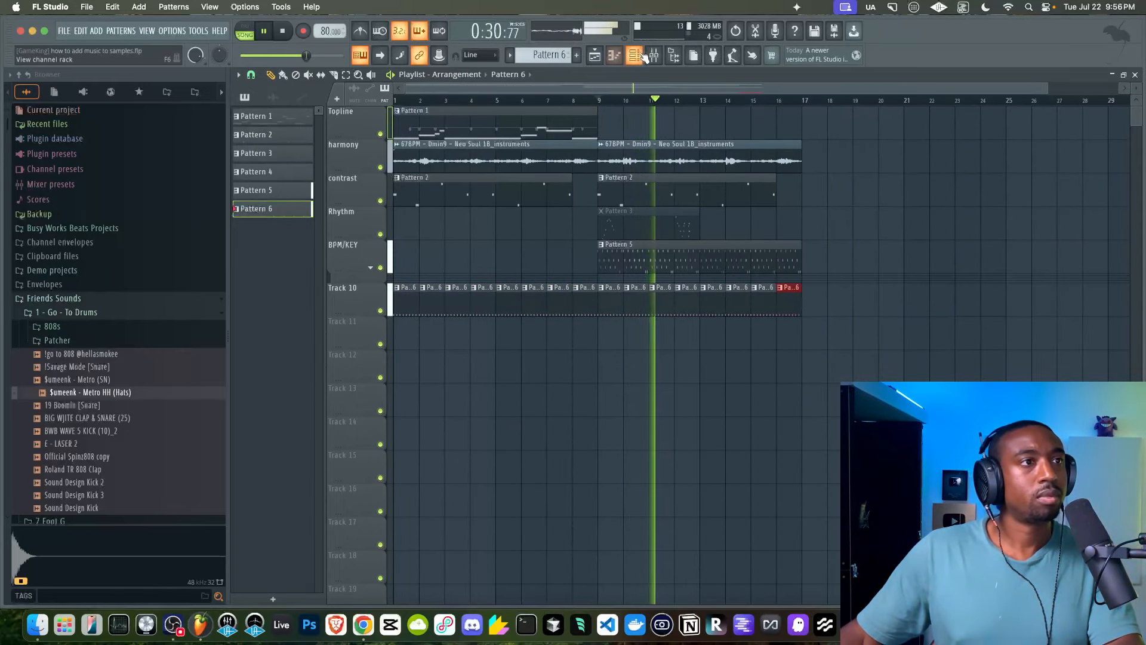
# Fill all 32 hi-hat steps of Pattern 6 and place $umeenk - Metro (SN) snare hits on steps 5, 13, 21 and 29.
pyautogui.press('F6')
pyautogui.moveTo(436, 319); pyautogui.dragTo(729, 319)
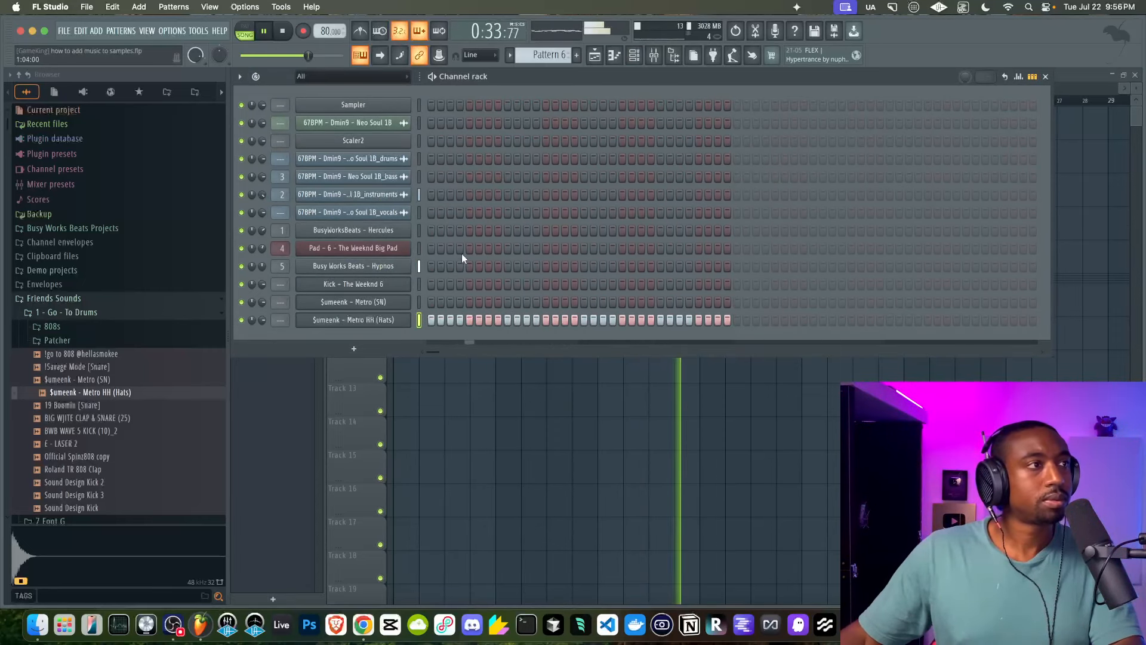
pyautogui.click(469, 302)
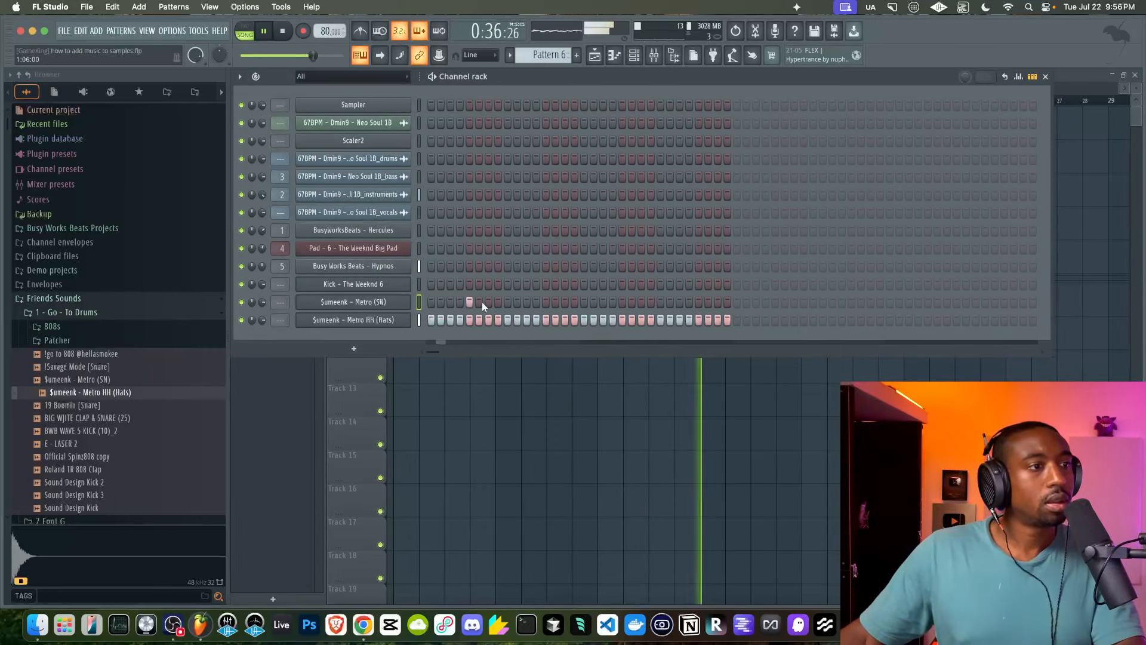
pyautogui.click(546, 302)
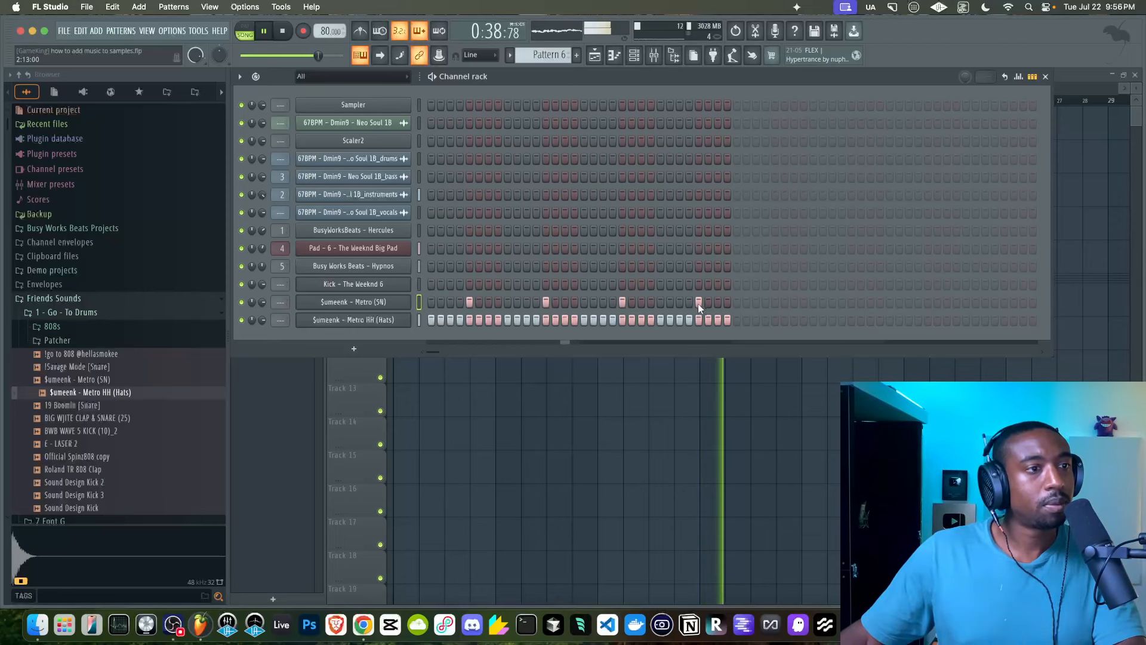
# Delete the overlapping Pattern 6 clips on Track 10 of the playlist, keeping only the two-bar clip at bar 1.
pyautogui.press('F6')
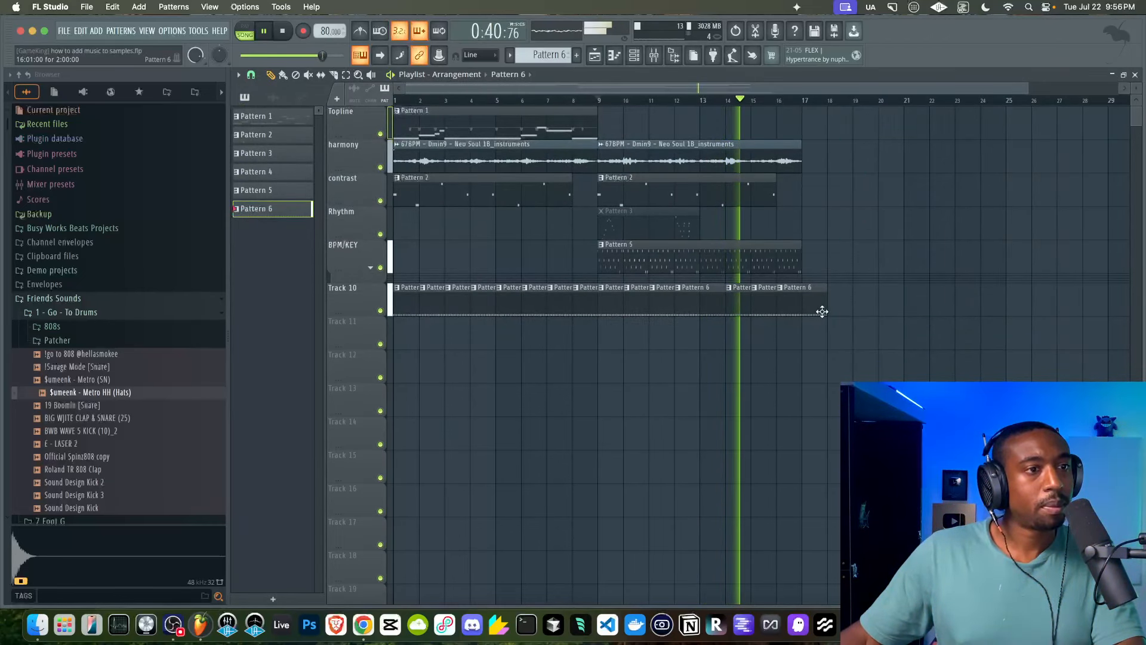
pyautogui.moveTo(818, 312); pyautogui.dragTo(449, 308)
pyautogui.press('Delete')
pyautogui.keyDown('super'); pyautogui.click(405, 303); pyautogui.keyUp('super')
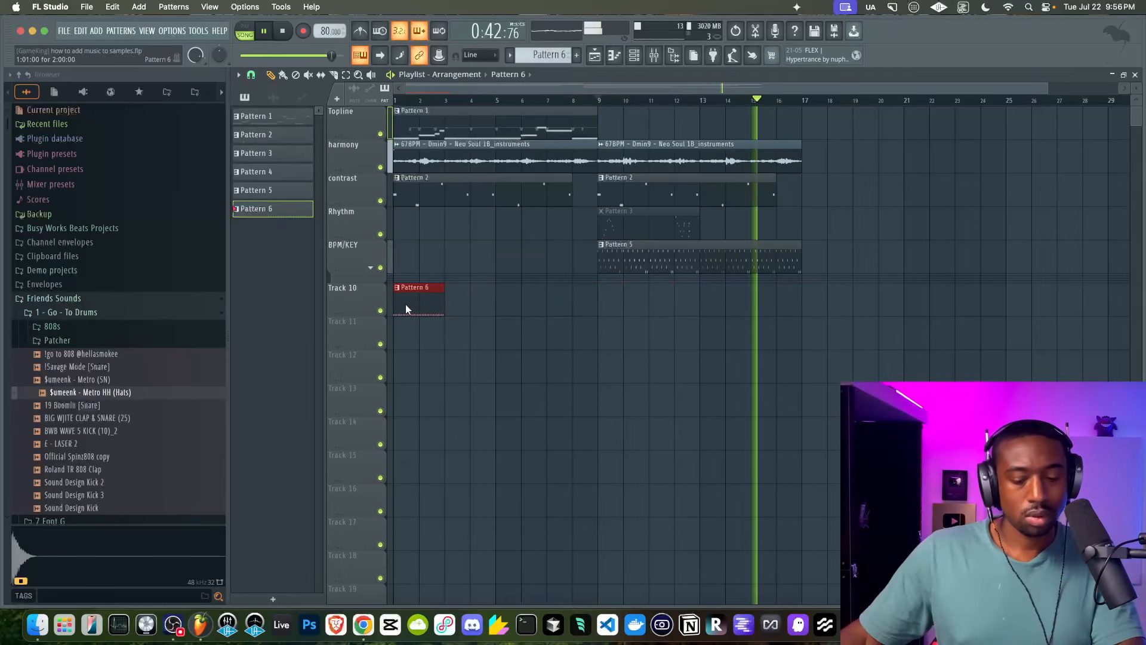
# Duplicate the two-bar Pattern 6 clip end to end along Track 10 up to bar 17.
pyautogui.press('super+b')
pyautogui.press('super+b')
pyautogui.press('super+b')
pyautogui.press('super+b')
pyautogui.press('super+b')
pyautogui.press('super+b')
pyautogui.press('super+b')
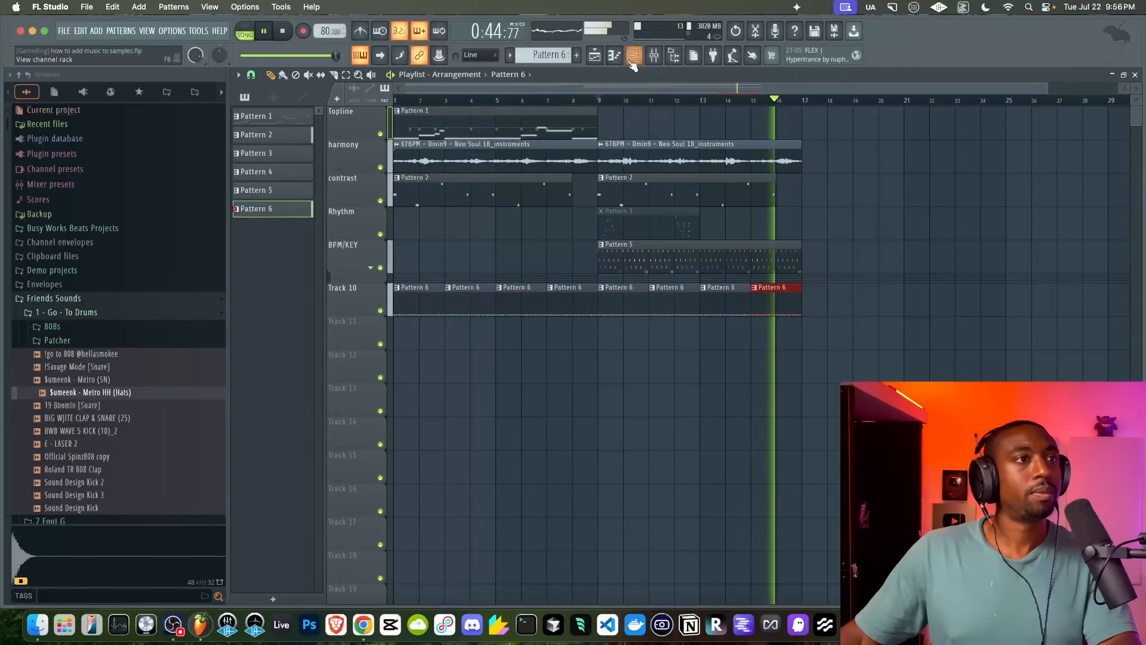
# Try the "Dark For." preset from the Keys category in Hypnos.
pyautogui.click(634, 55)
pyautogui.click(376, 265)
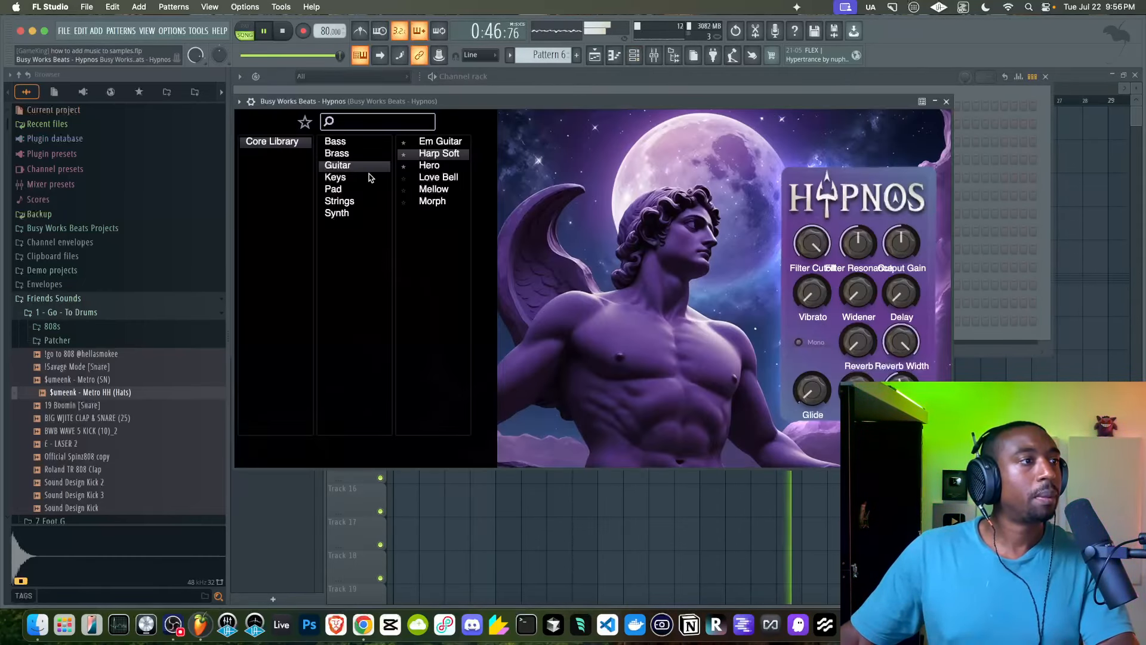
pyautogui.click(344, 178)
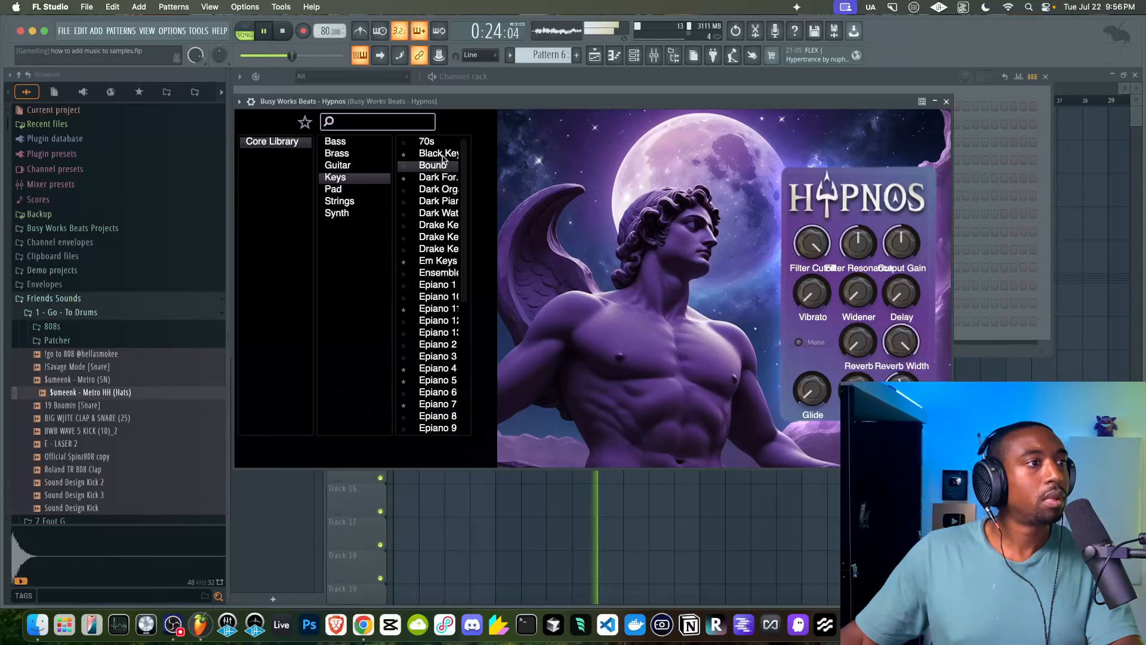
pyautogui.click(438, 178)
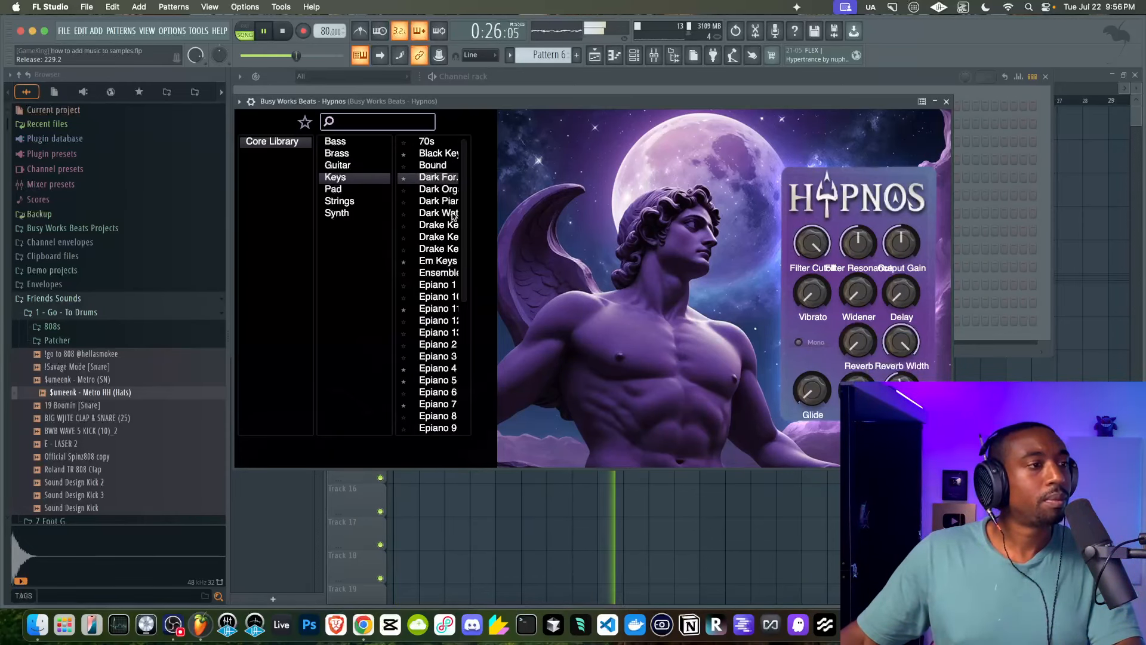
pyautogui.click(946, 101)
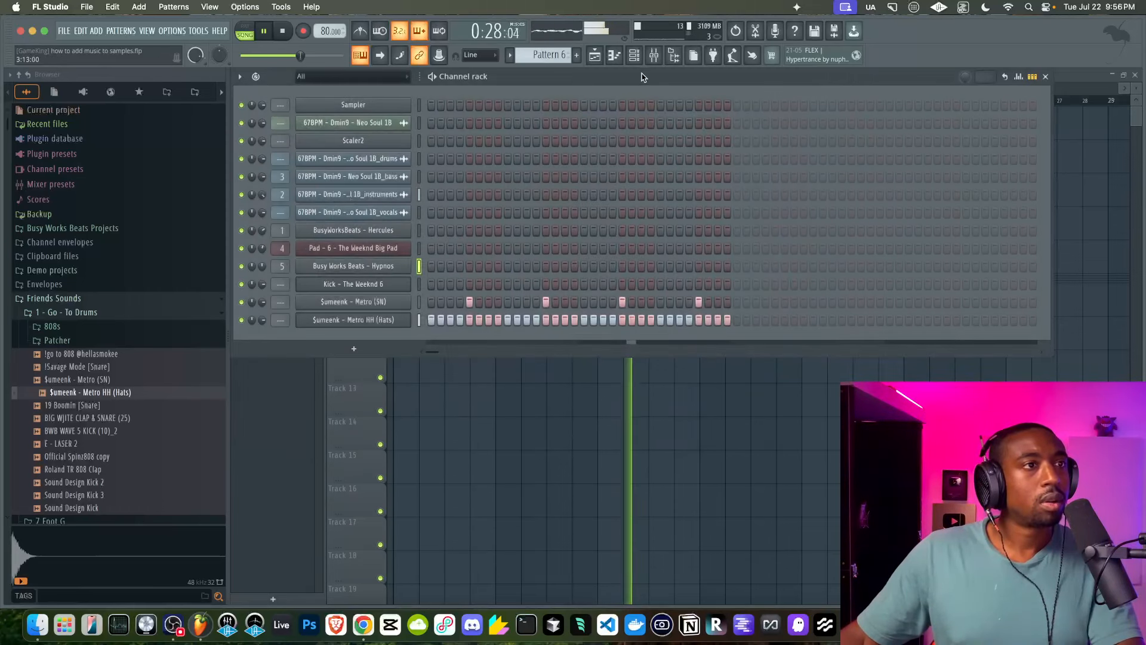
# Look through the Hypnos Keys presets again and set the Hypnos channel volume to 38%.
pyautogui.rightClick(547, 446)
pyautogui.click(633, 55)
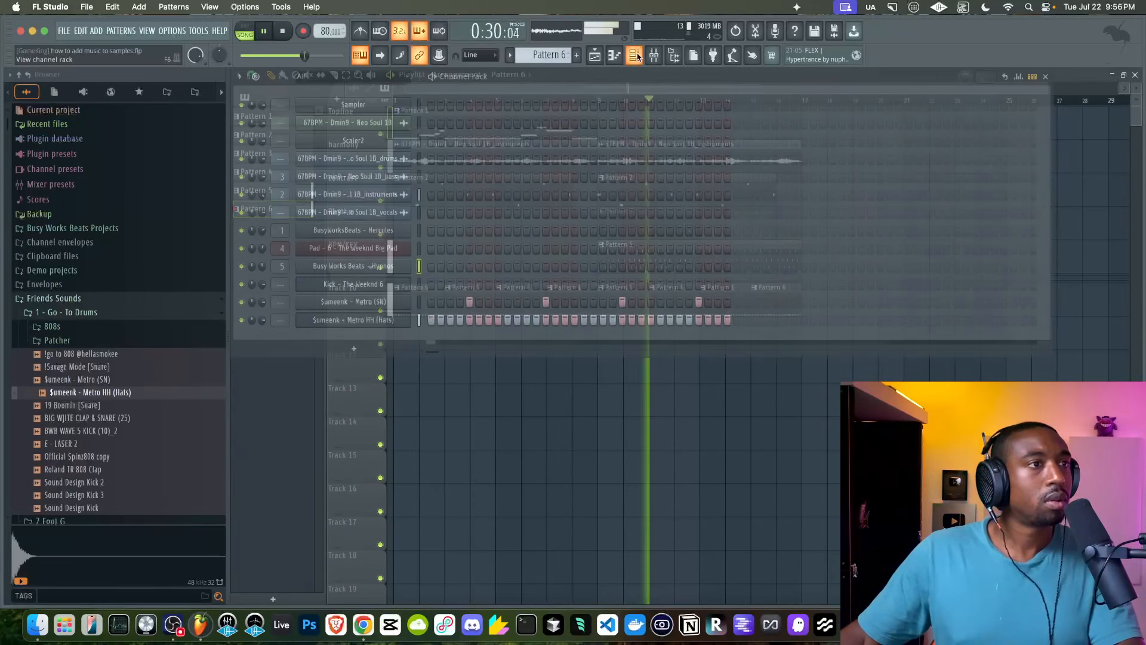
pyautogui.click(364, 264)
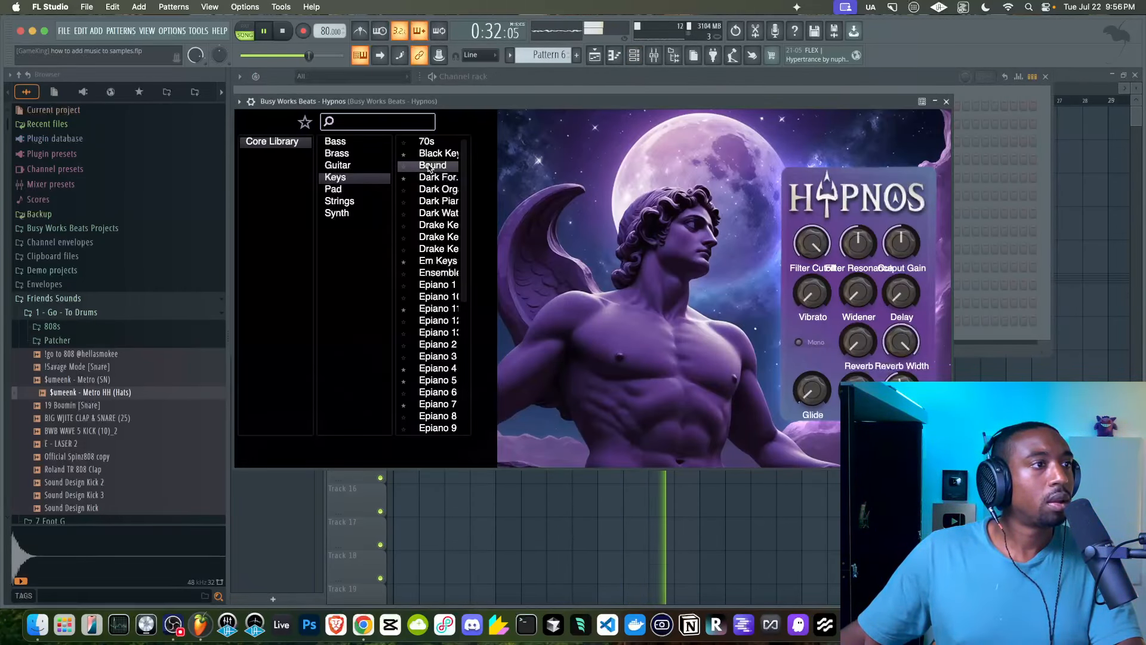
pyautogui.click(946, 101)
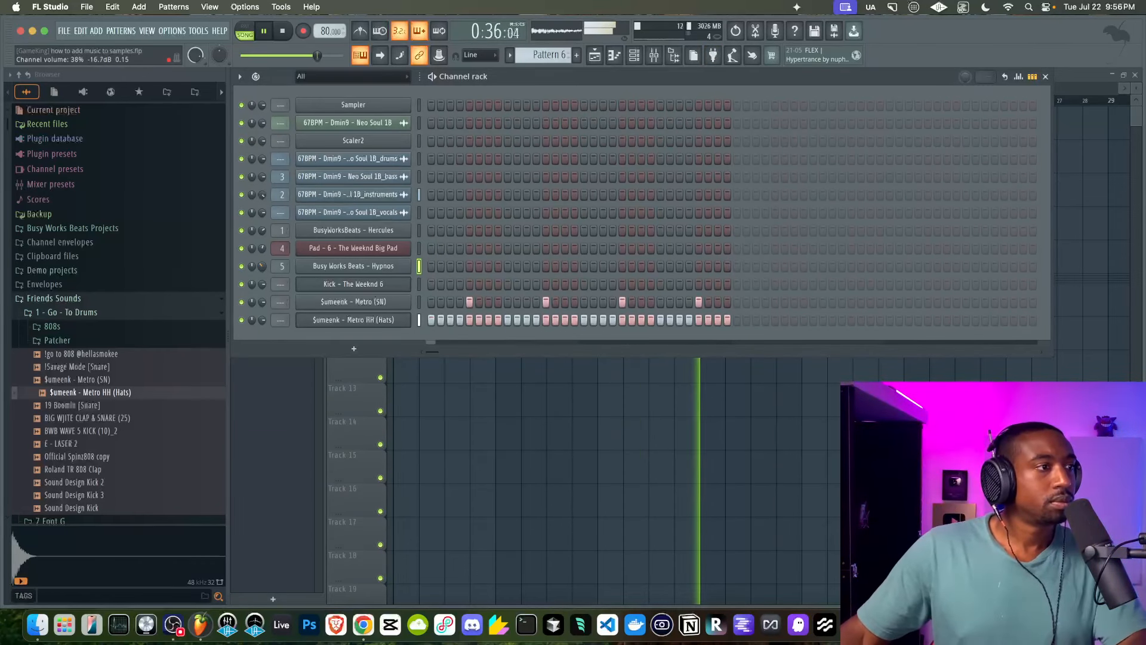
pyautogui.moveTo(261, 266); pyautogui.dragTo(260, 264)
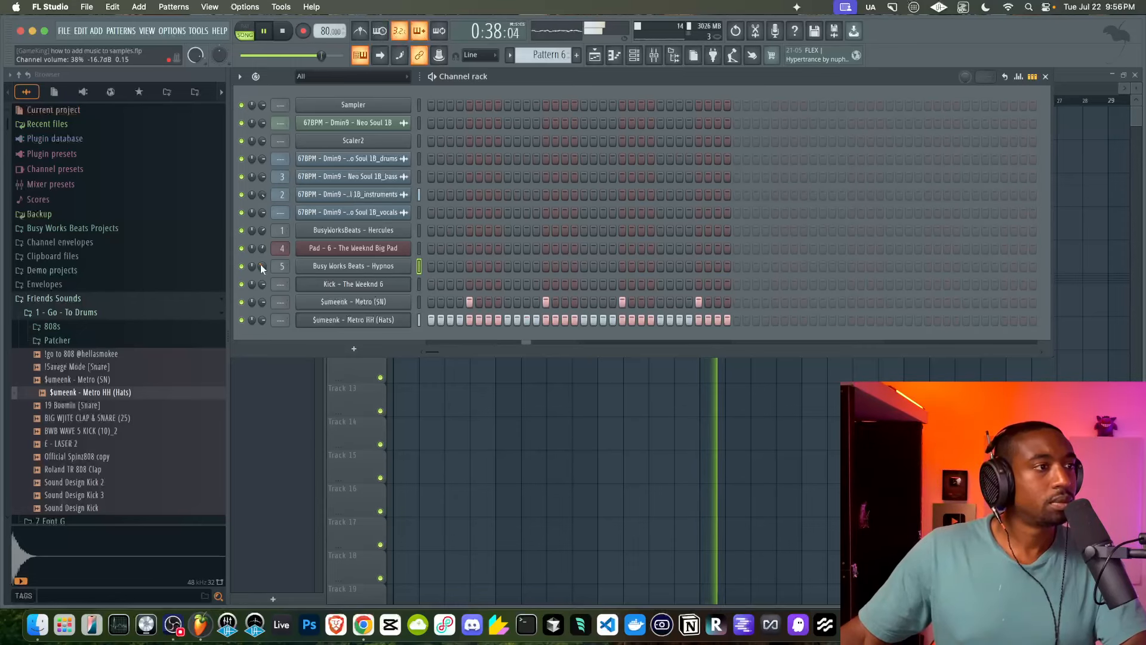
pyautogui.press('F6')
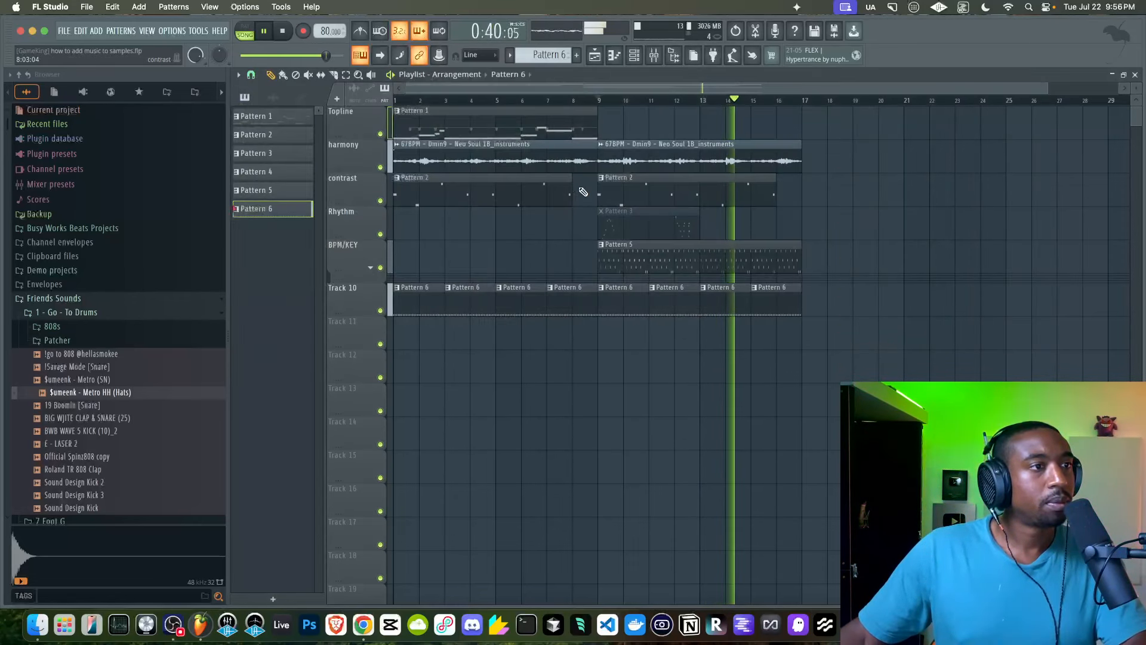
# Set the LFO 1 rate to 1/4 in Serum 2 FX on the Neo Soul instruments mixer track.
pyautogui.click(652, 56)
pyautogui.click(511, 199)
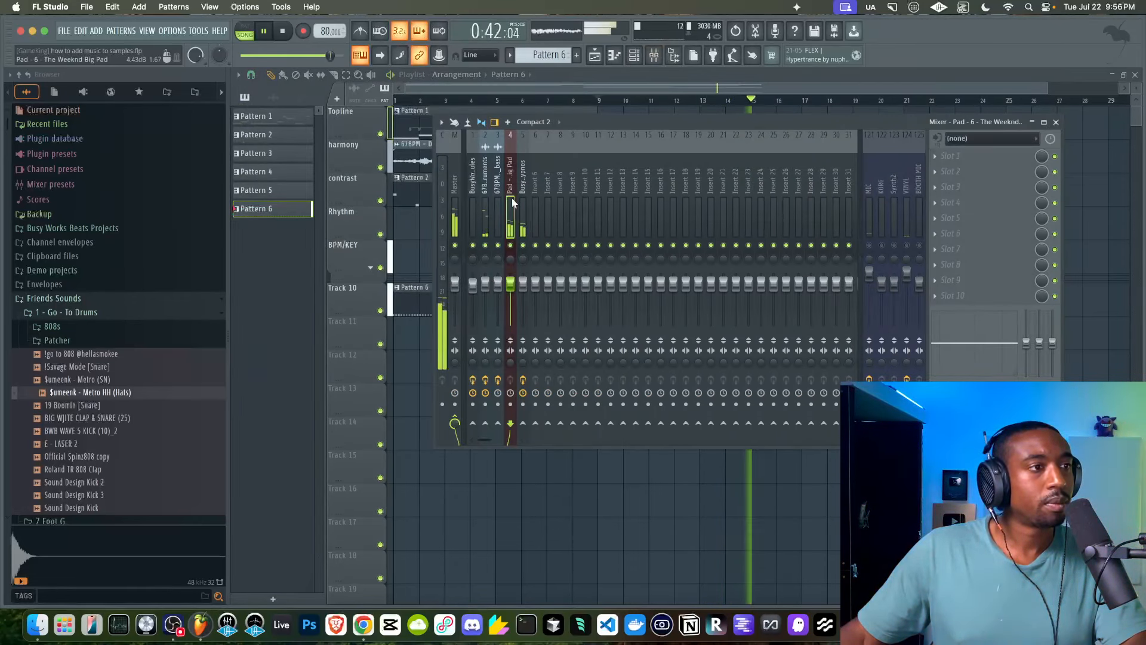
pyautogui.click(488, 198)
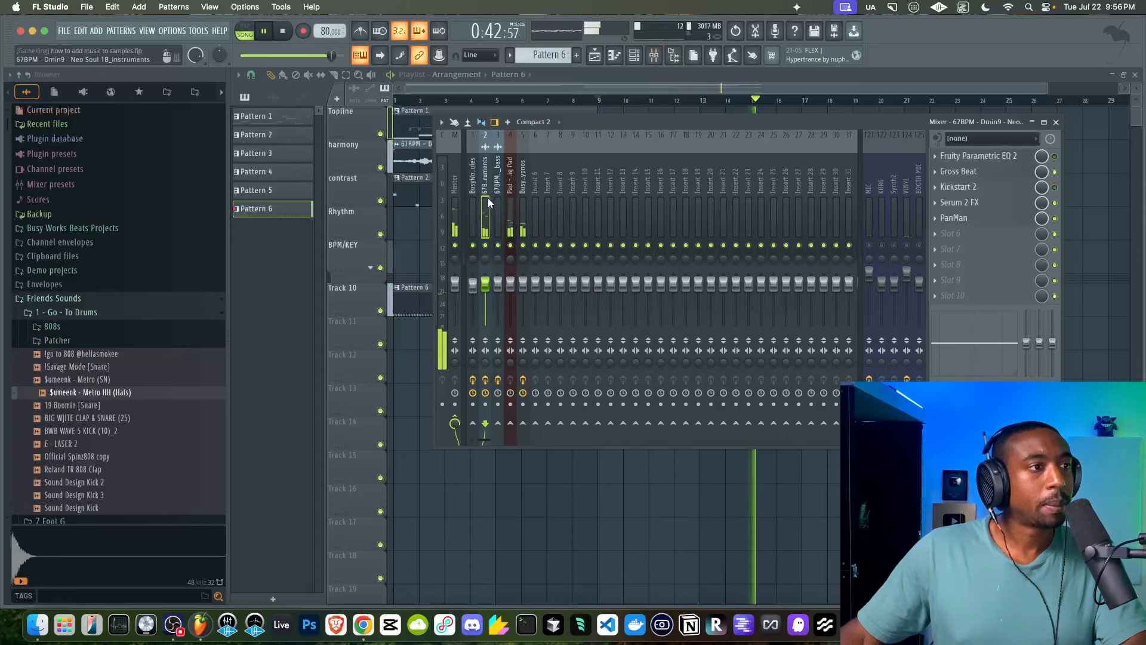
pyautogui.click(975, 205)
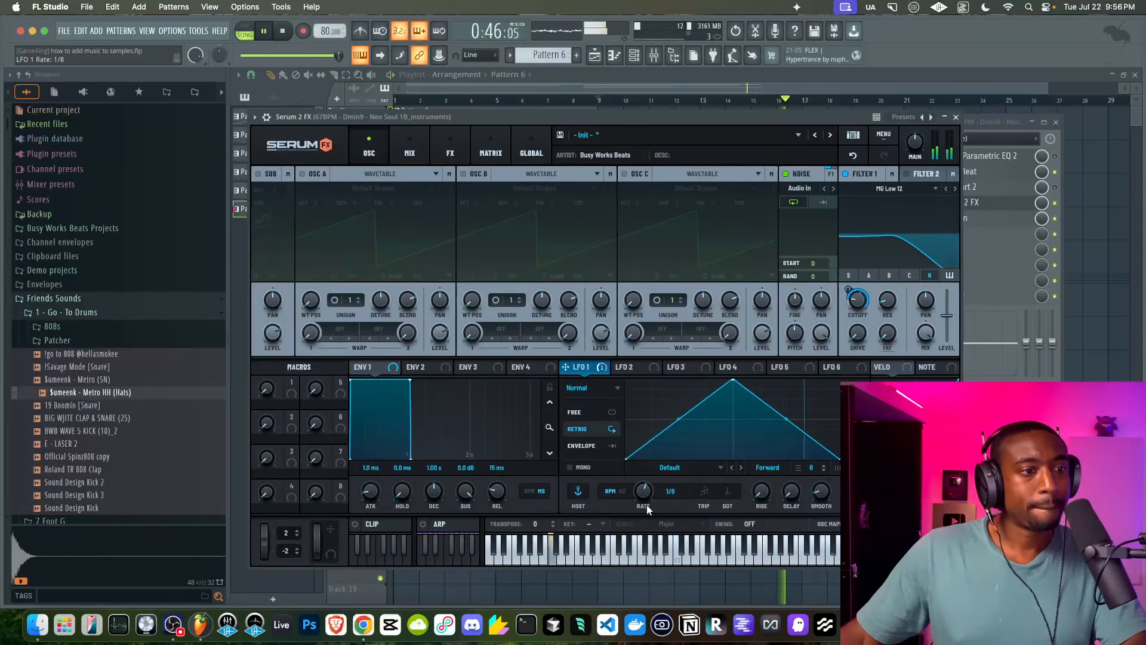
pyautogui.moveTo(646, 504)
pyautogui.mouseDown()
pyautogui.moveTo(645, 492)
pyautogui.moveTo(645, 511)
pyautogui.mouseUp()
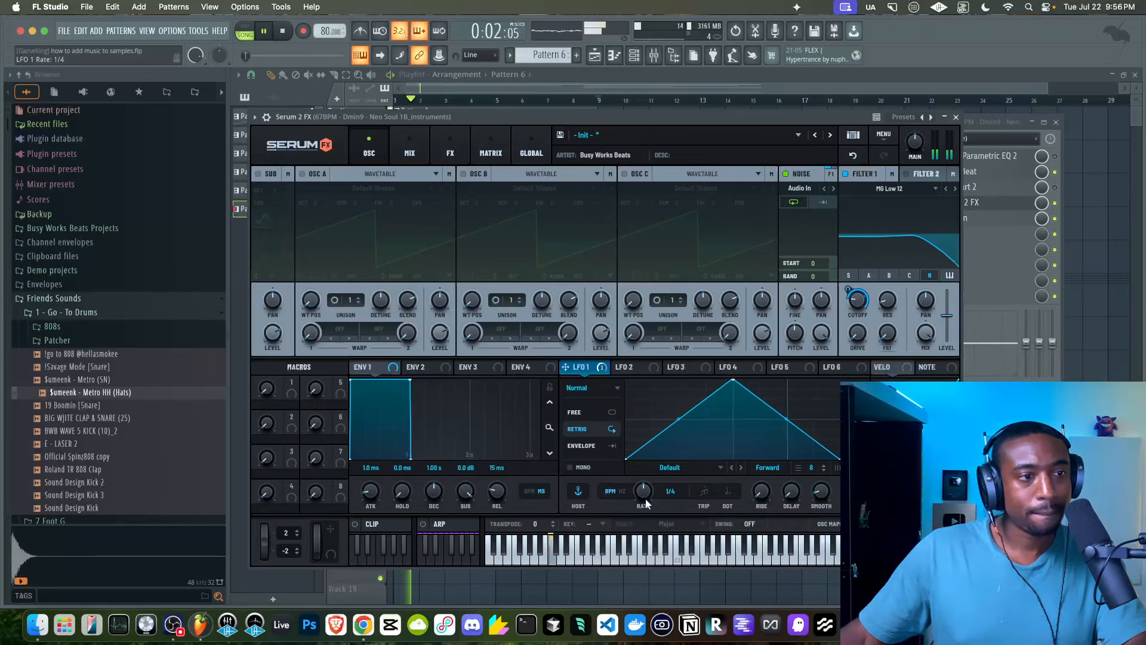
pyautogui.click(955, 117)
pyautogui.click(1055, 121)
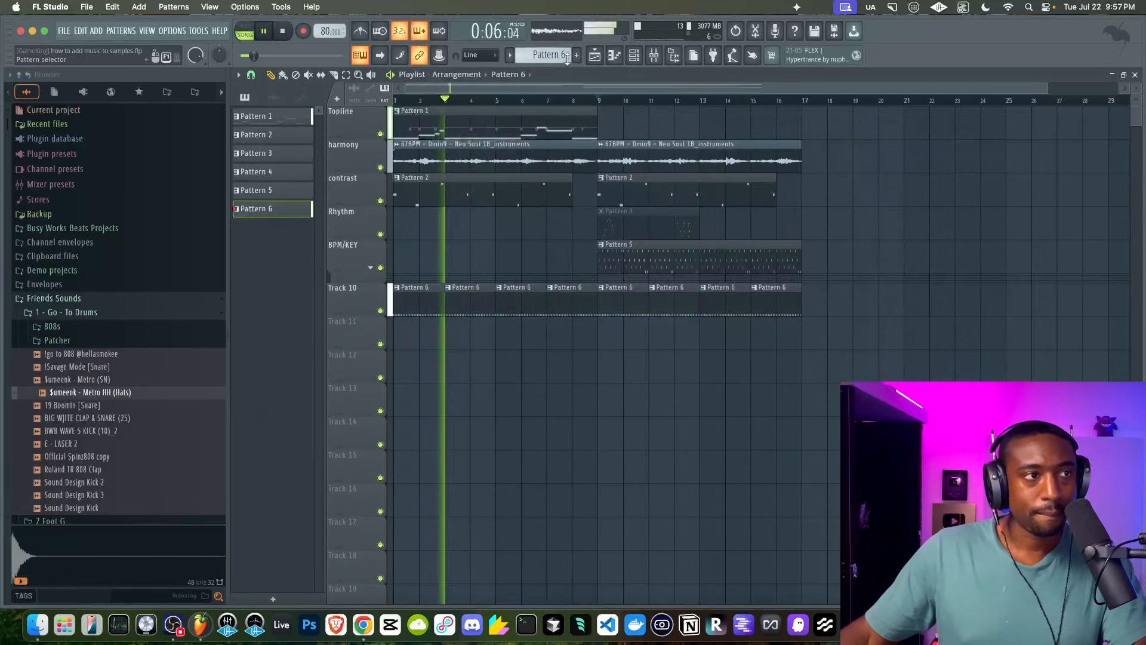
# Move the Pattern 5 clip on the BPM/KEY track to bar 1 and duplicate it at bar 9.
pyautogui.press('F9')
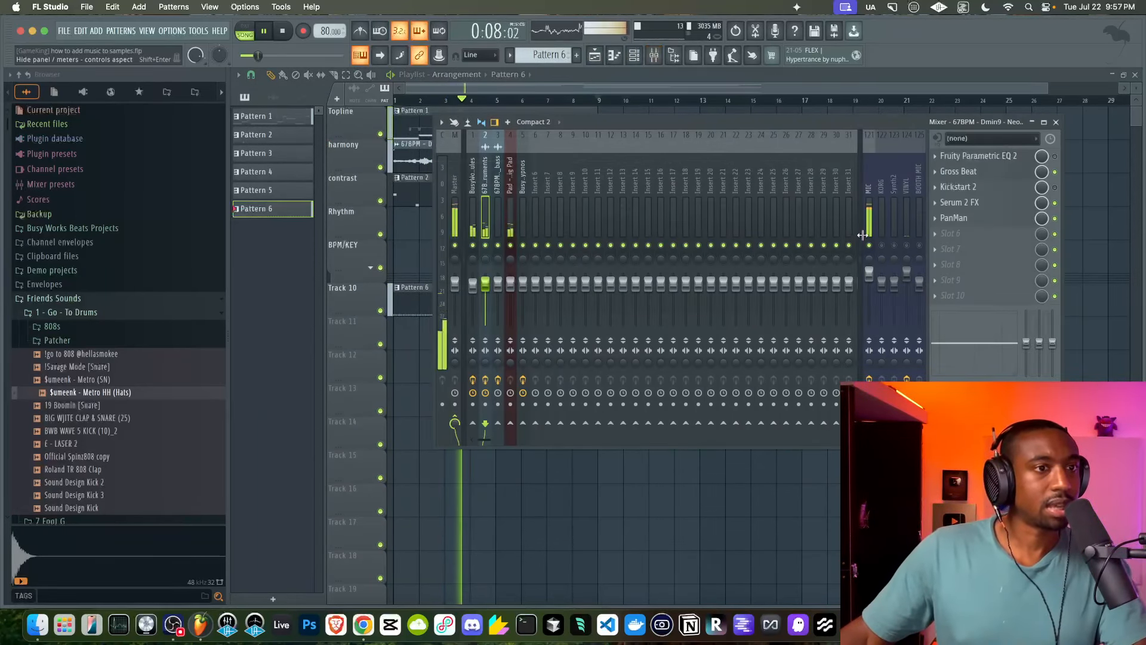
pyautogui.click(1055, 122)
pyautogui.moveTo(686, 263); pyautogui.dragTo(483, 260)
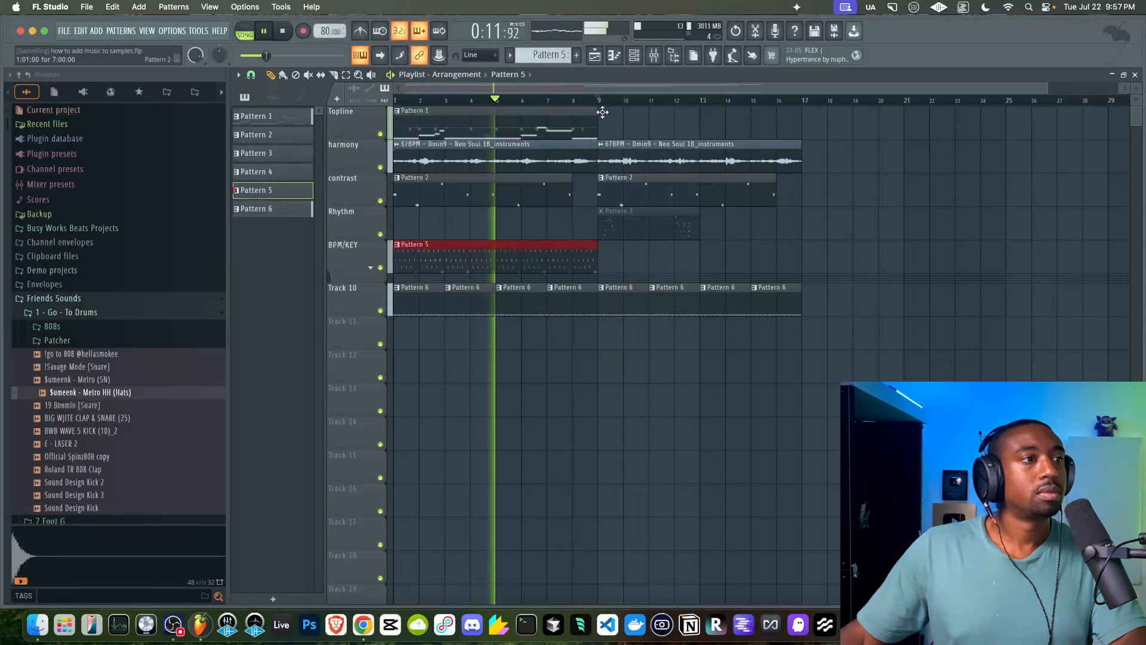
pyautogui.hotkey('ctrl', 'b')
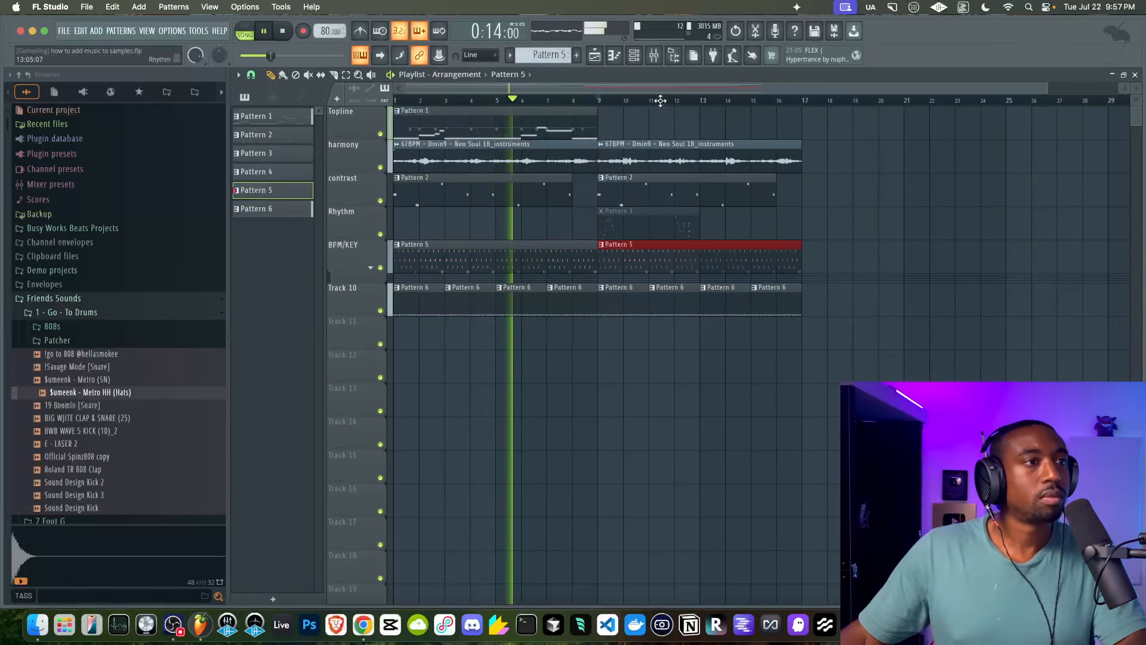
# Load the Em Keys preset in Hypnos and check the channel's arpeggiator and time settings.
pyautogui.click(634, 55)
pyautogui.click(361, 275)
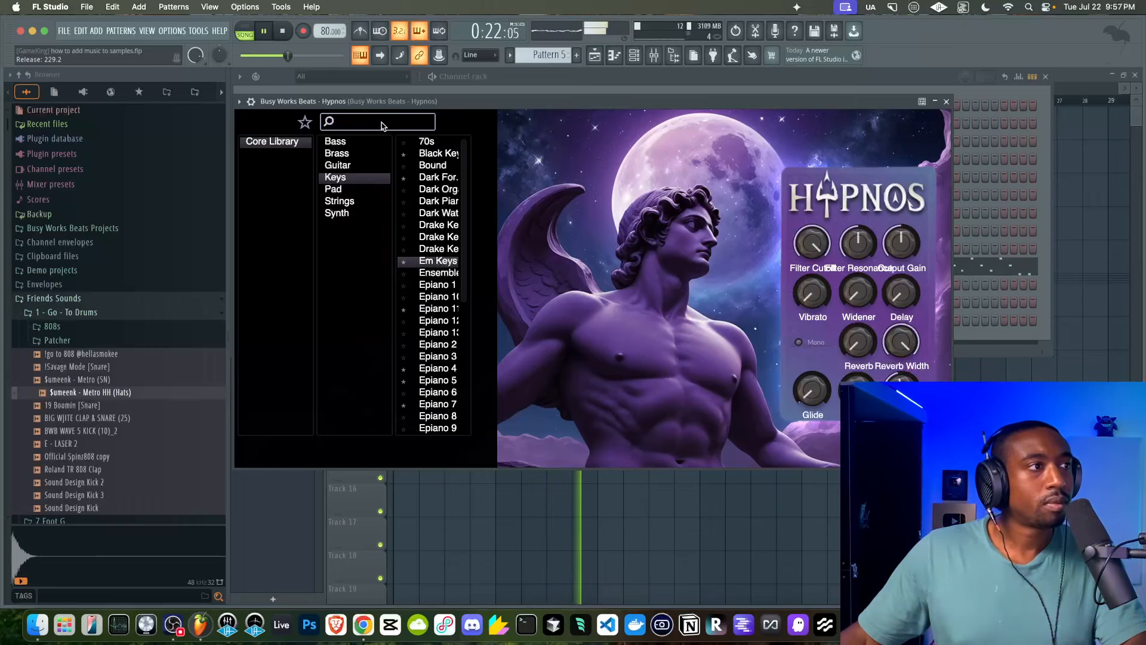
pyautogui.click(250, 101)
pyautogui.click(300, 123)
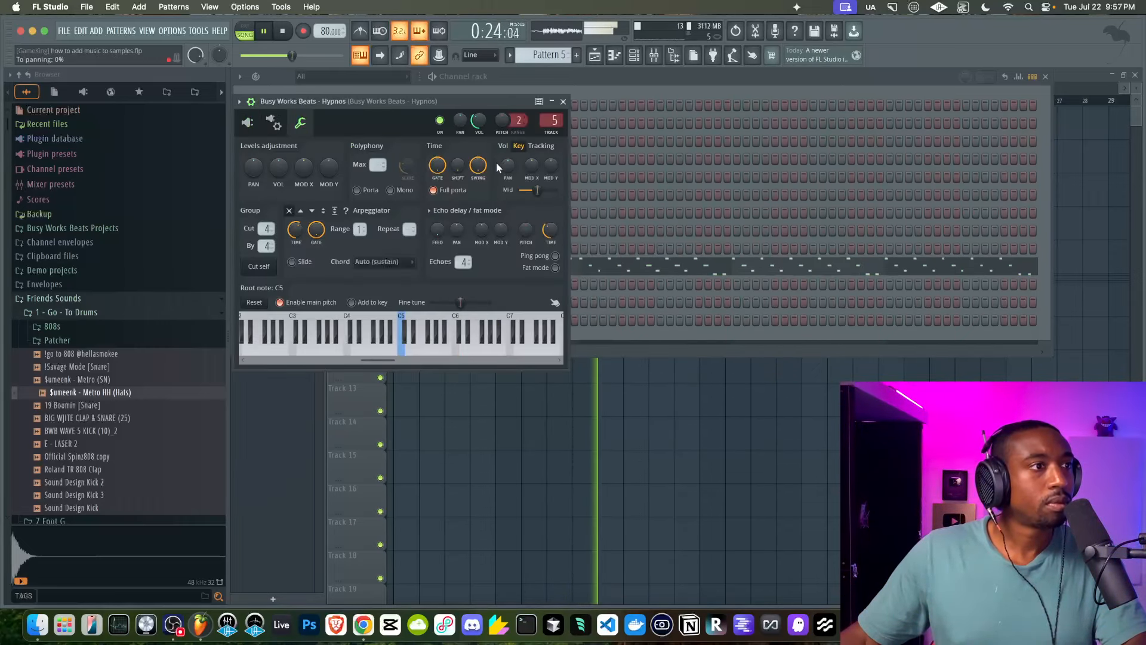
pyautogui.click(562, 101)
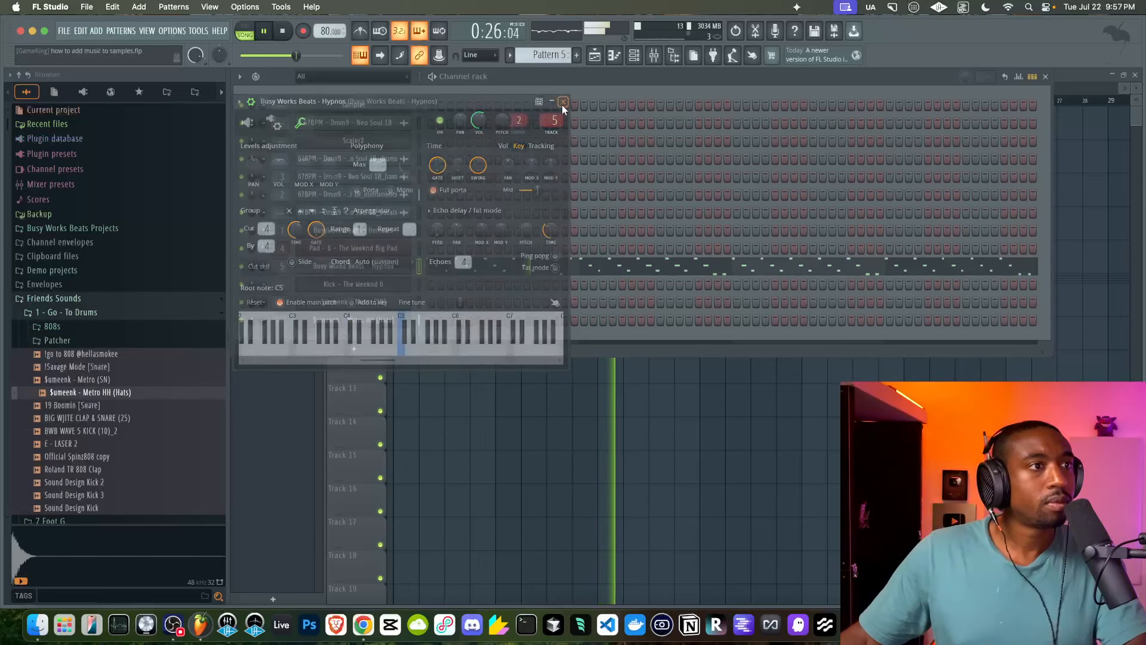
pyautogui.click(507, 379)
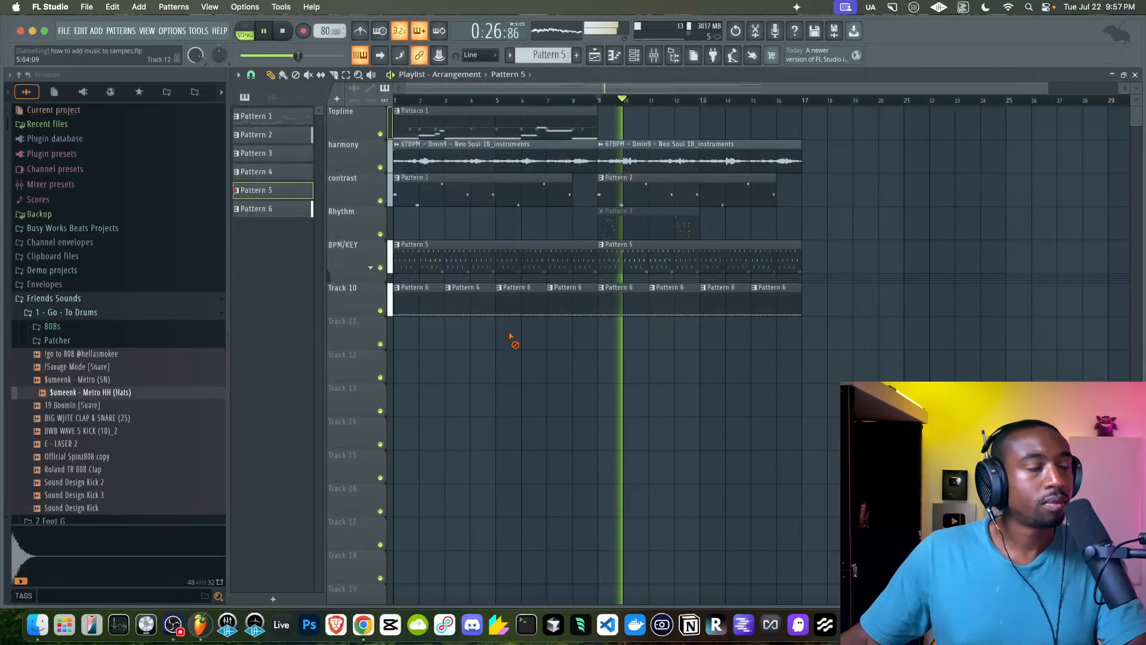
# Raise the pitch of the $umeenk - Metro HH (Hats) channel.
pyautogui.click(634, 54)
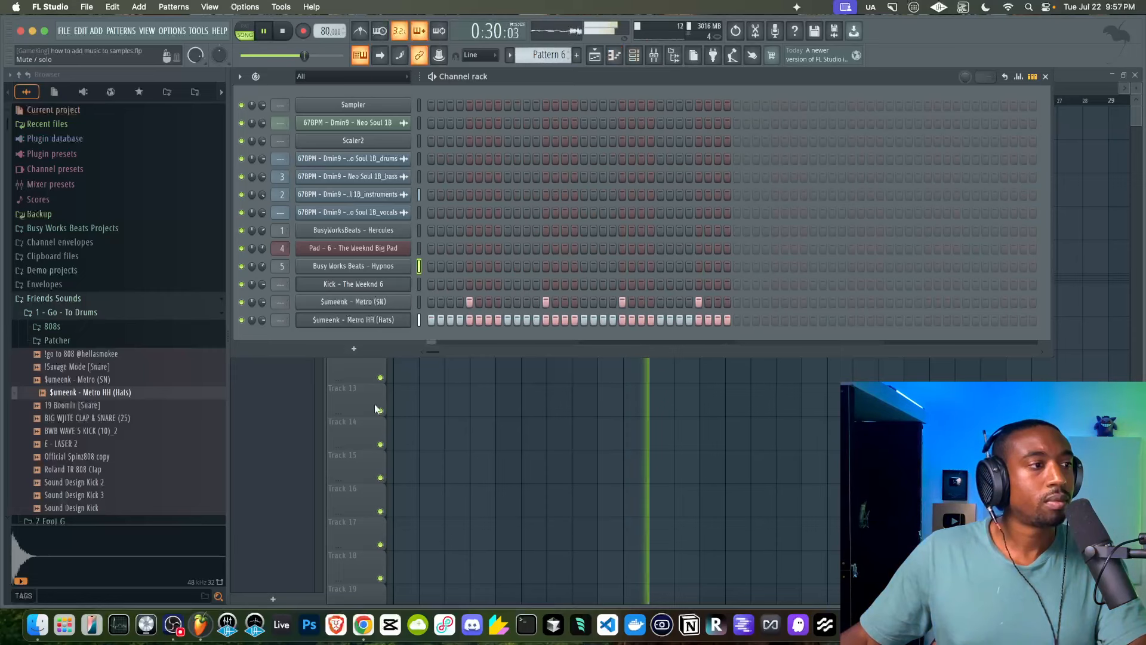
pyautogui.click(353, 320)
pyautogui.moveTo(554, 164); pyautogui.dragTo(596, 103)
pyautogui.click(610, 148)
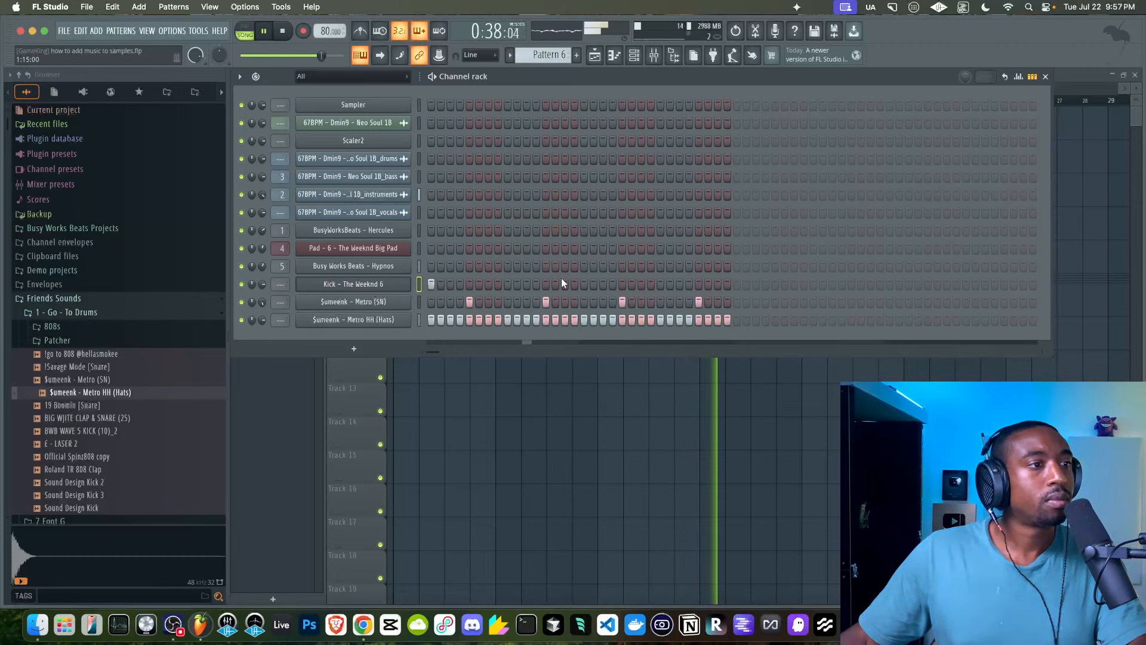
# Place Kick - The Weeknd 6 hits on steps 1, 11, 17, 27 and 30 of Pattern 6.
pyautogui.click(583, 283)
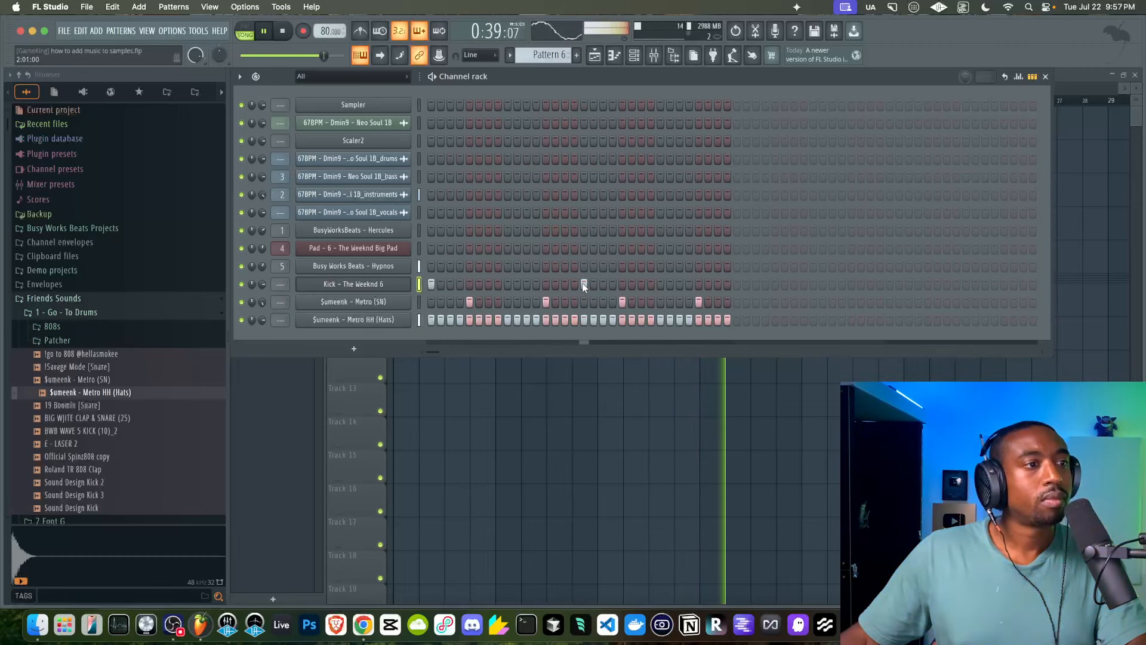
pyautogui.click(680, 283)
pyautogui.click(707, 284)
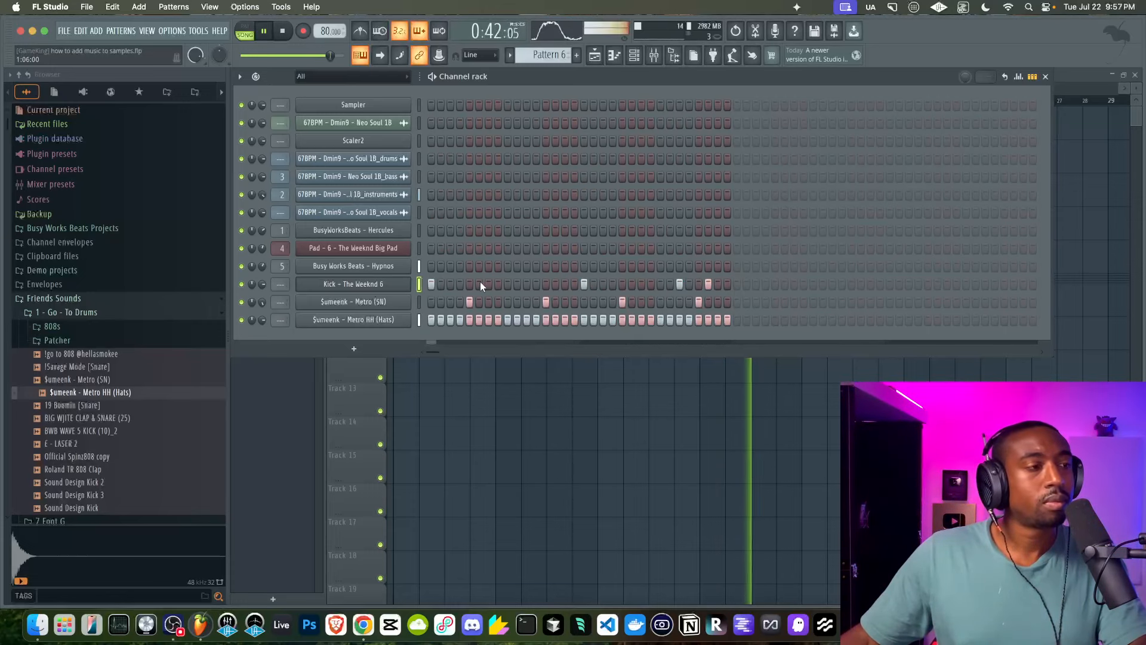
pyautogui.click(527, 284)
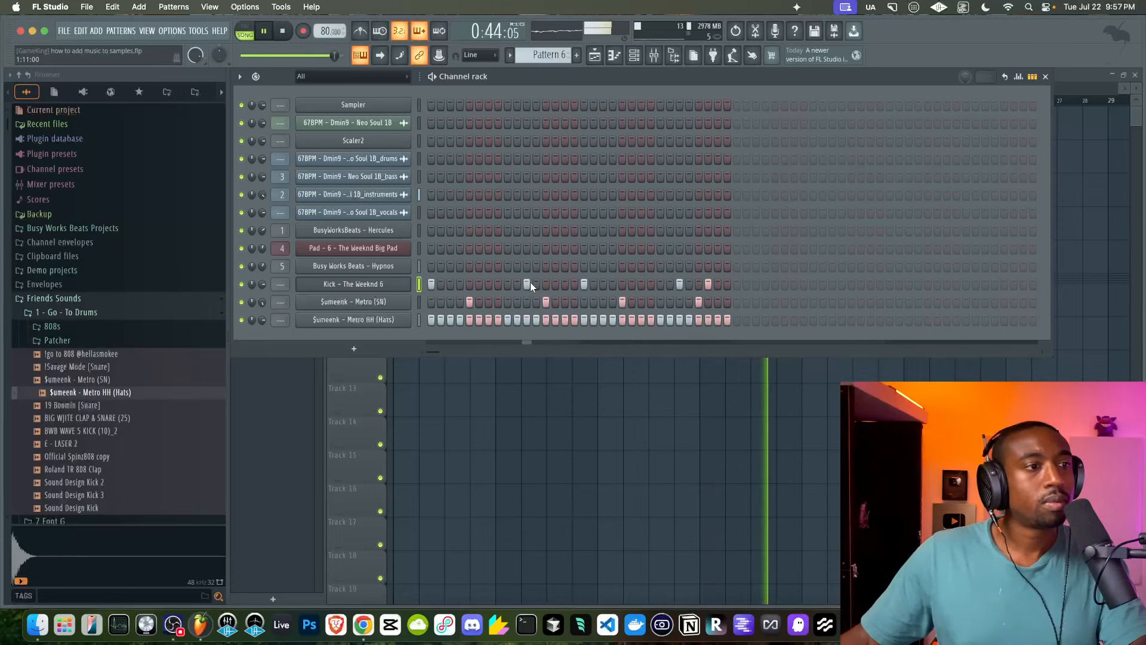
pyautogui.click(564, 283)
pyautogui.click(565, 284)
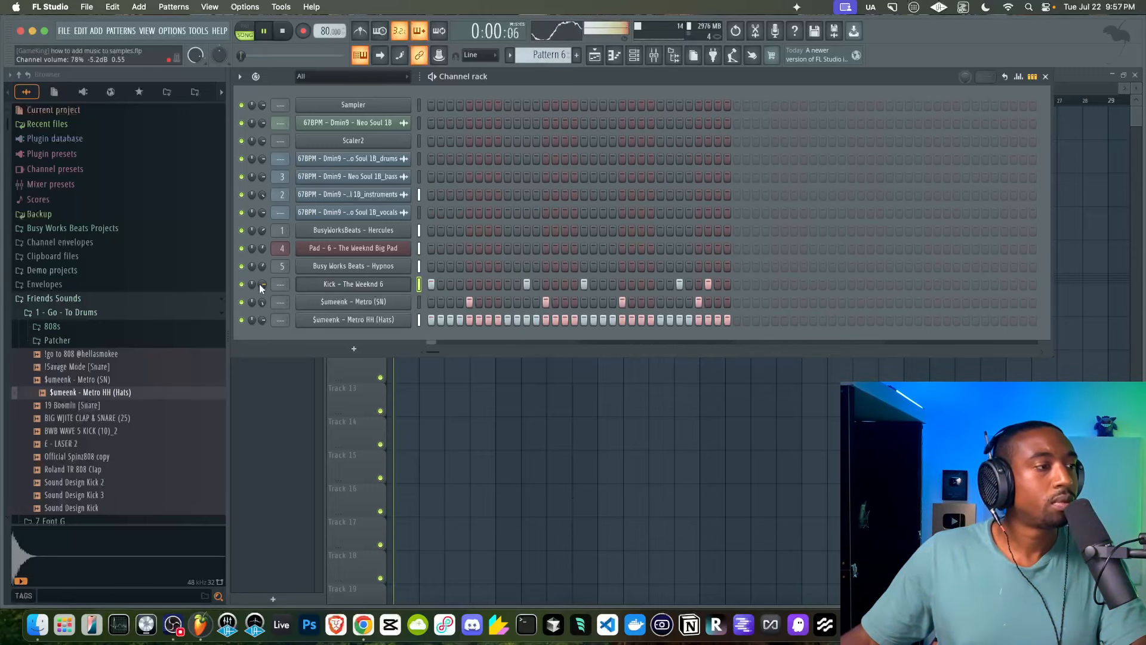
# Boost the gain of the $umeenk - Metro (SN) snare sample to 8% in its precomputed effects.
pyautogui.press('F6')
pyautogui.click(632, 55)
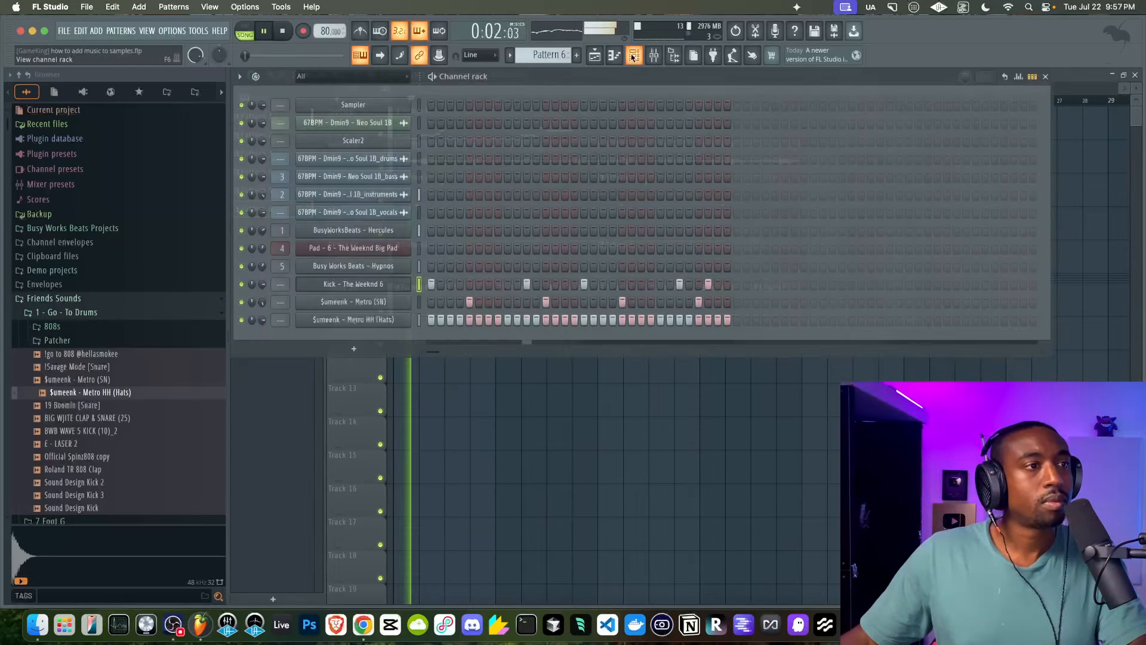
pyautogui.click(335, 302)
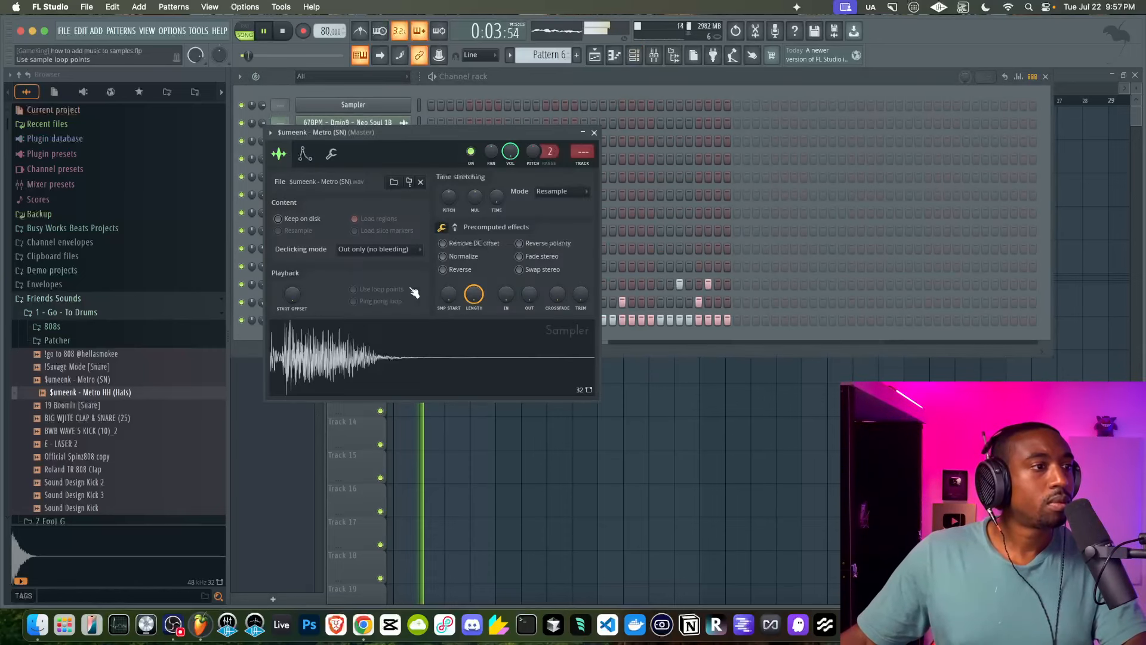
pyautogui.click(455, 228)
pyautogui.scroll(3, 448, 259)
pyautogui.scroll(1, 448, 259)
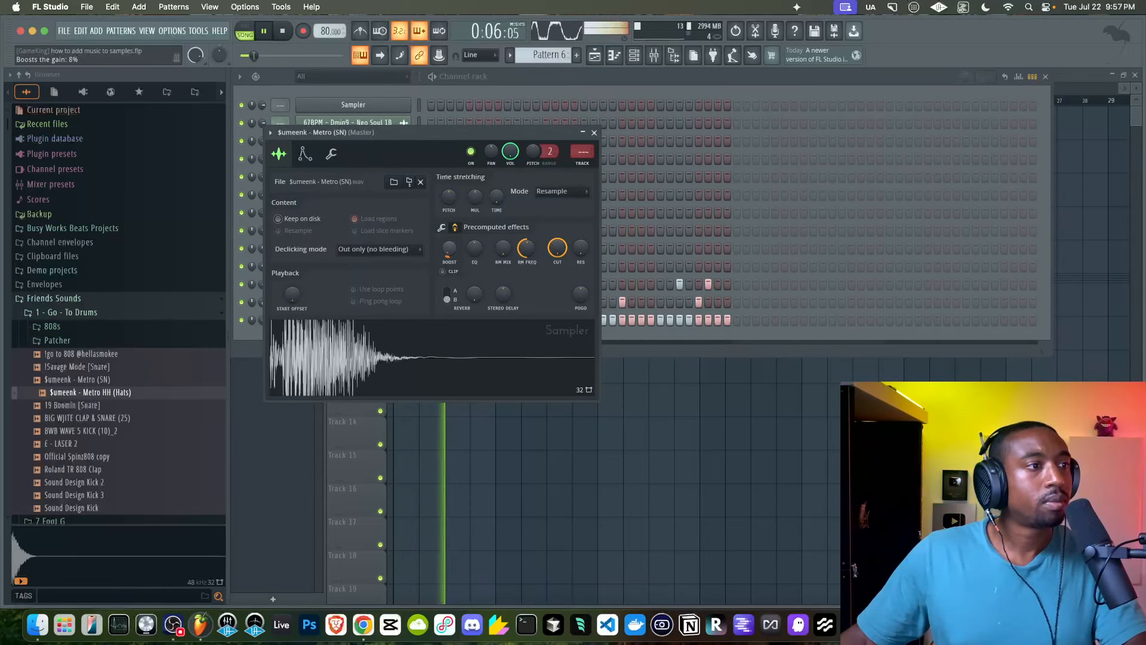
pyautogui.click(594, 132)
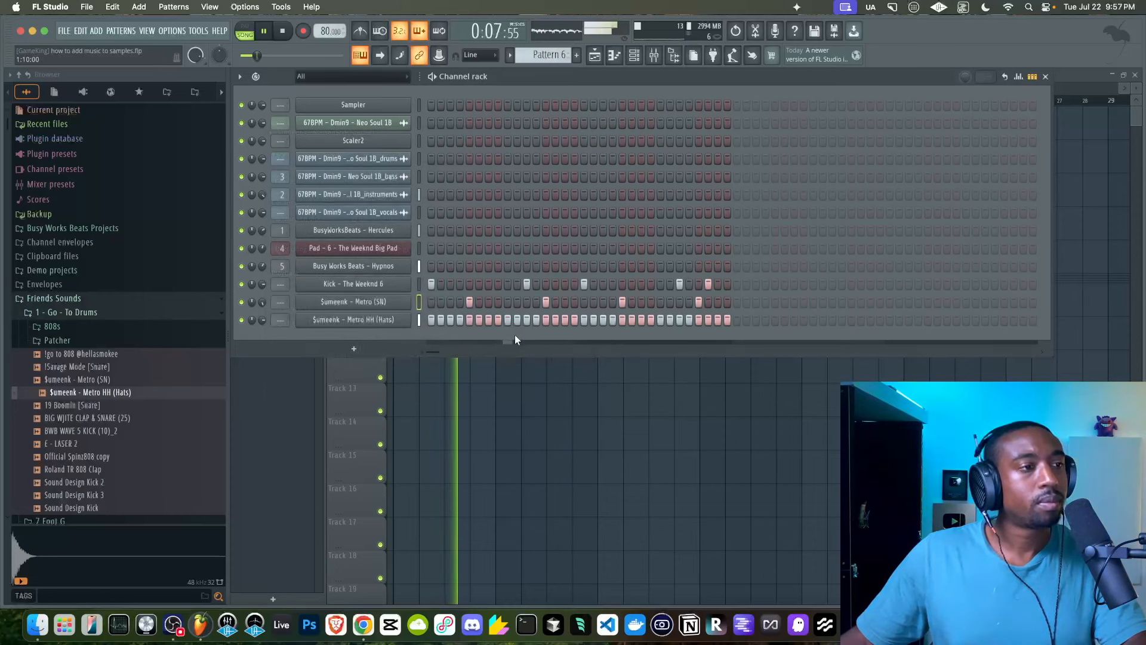
# Inspect the $umeenk - Metro HH (Hats) channel's miscellaneous settings, and review the drum steps and arrangement during playback.
pyautogui.click(370, 318)
pyautogui.click(347, 170)
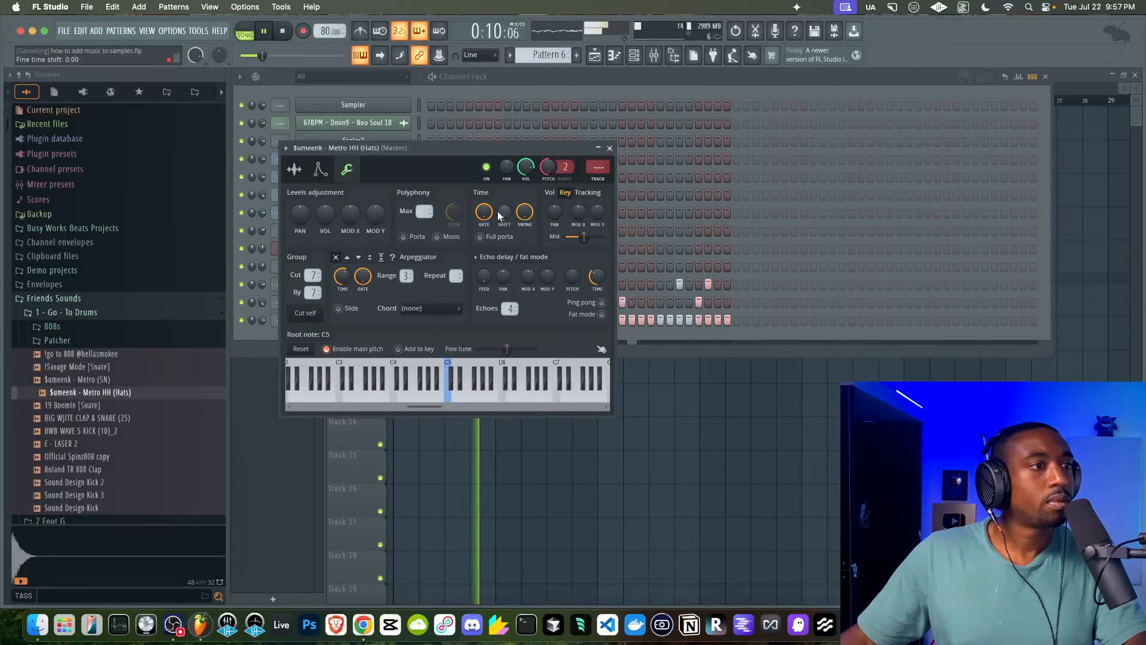
pyautogui.click(608, 148)
pyautogui.press('F6')
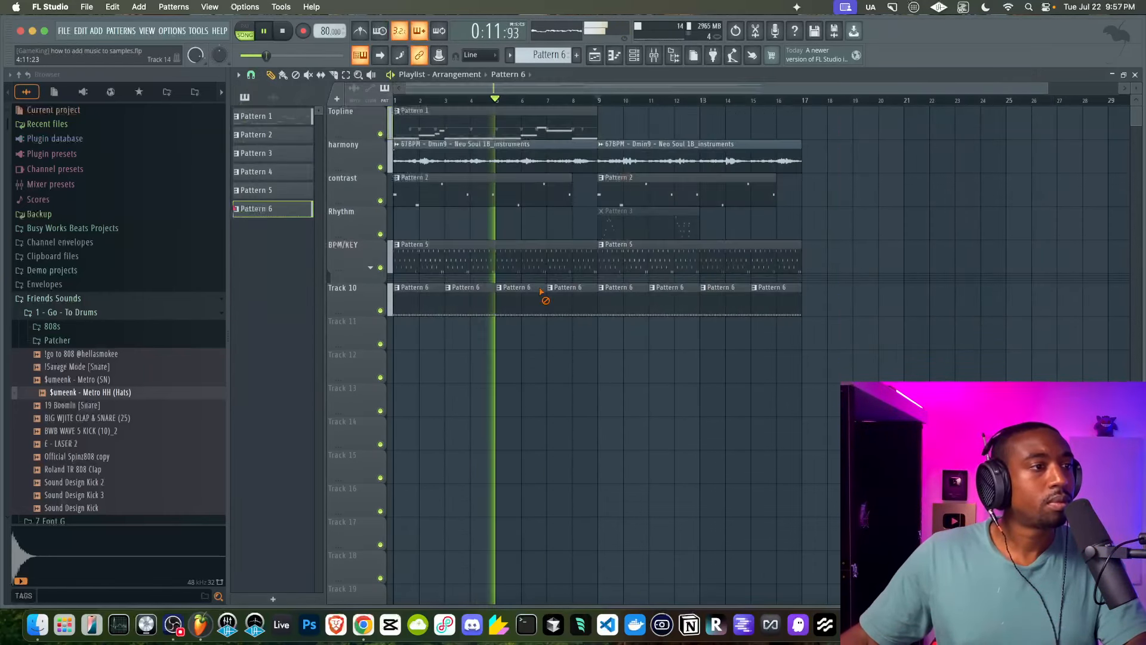
pyautogui.click(633, 55)
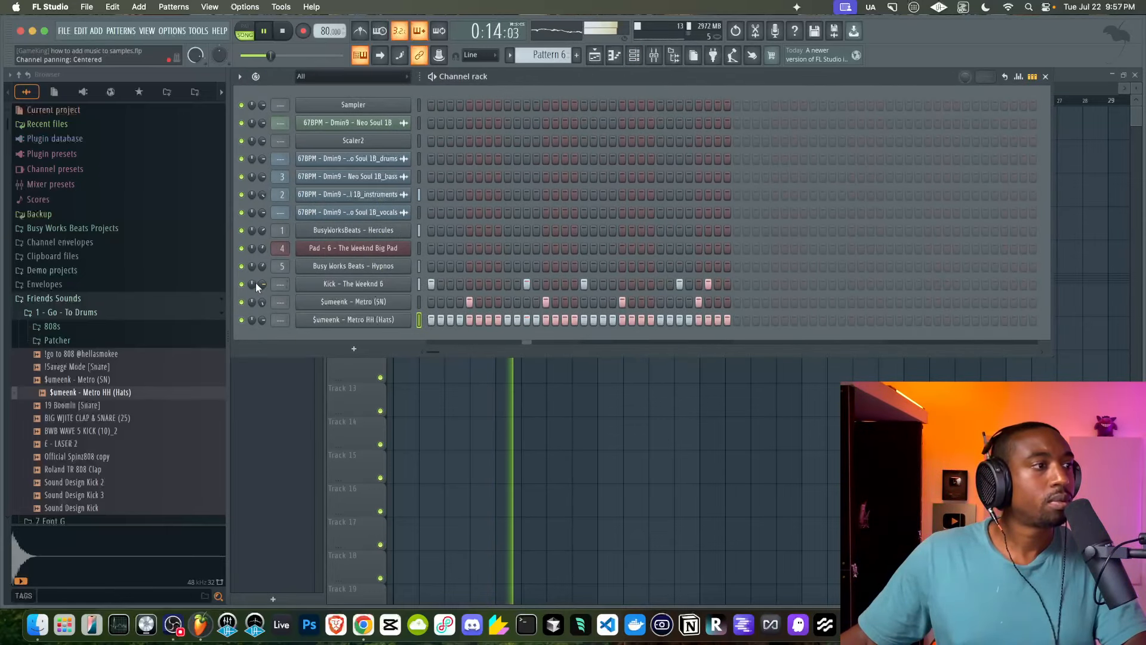
pyautogui.press('F6')
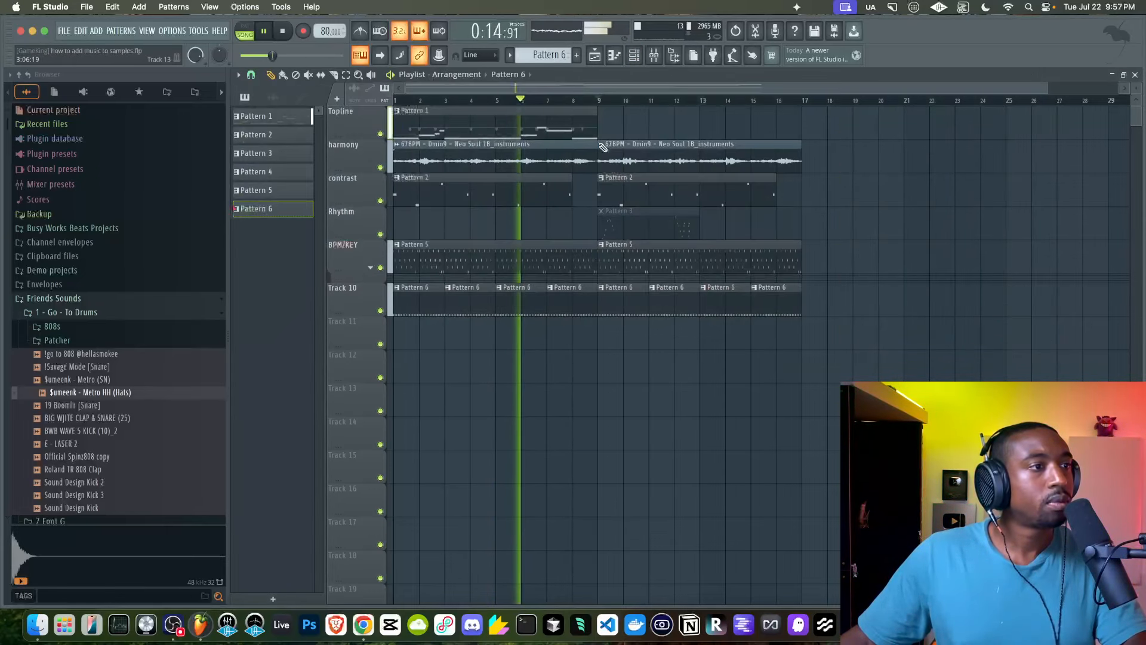
pyautogui.click(634, 55)
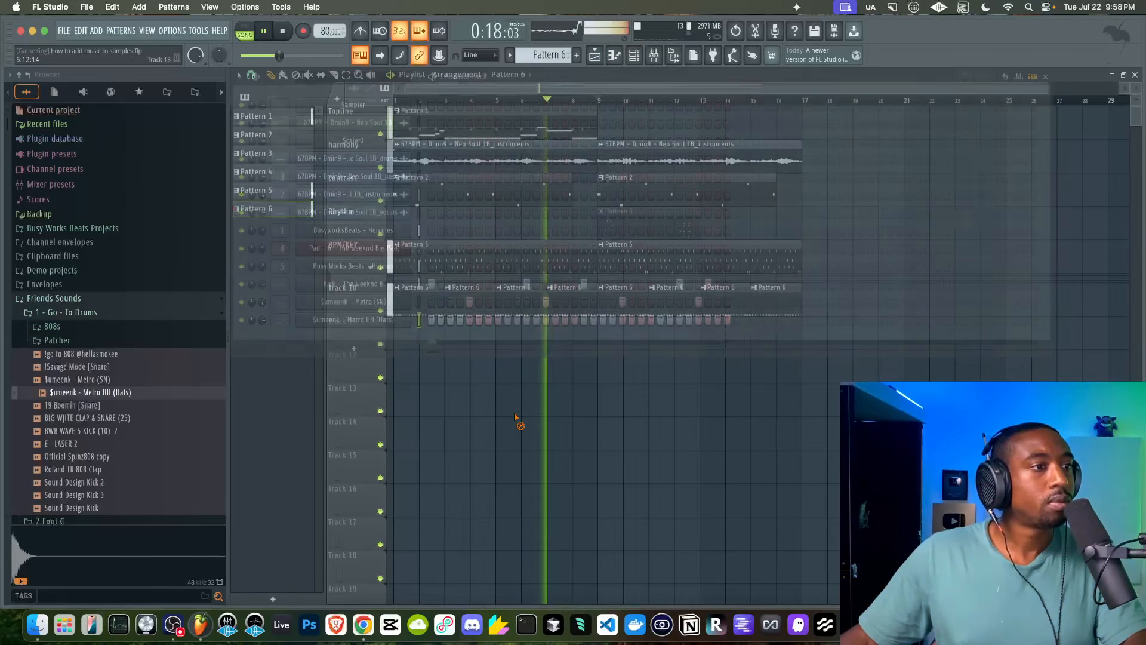
pyautogui.press('F6')
# Create a new empty pattern following Pattern 6 and return to the arrangement.
pyautogui.click(632, 55)
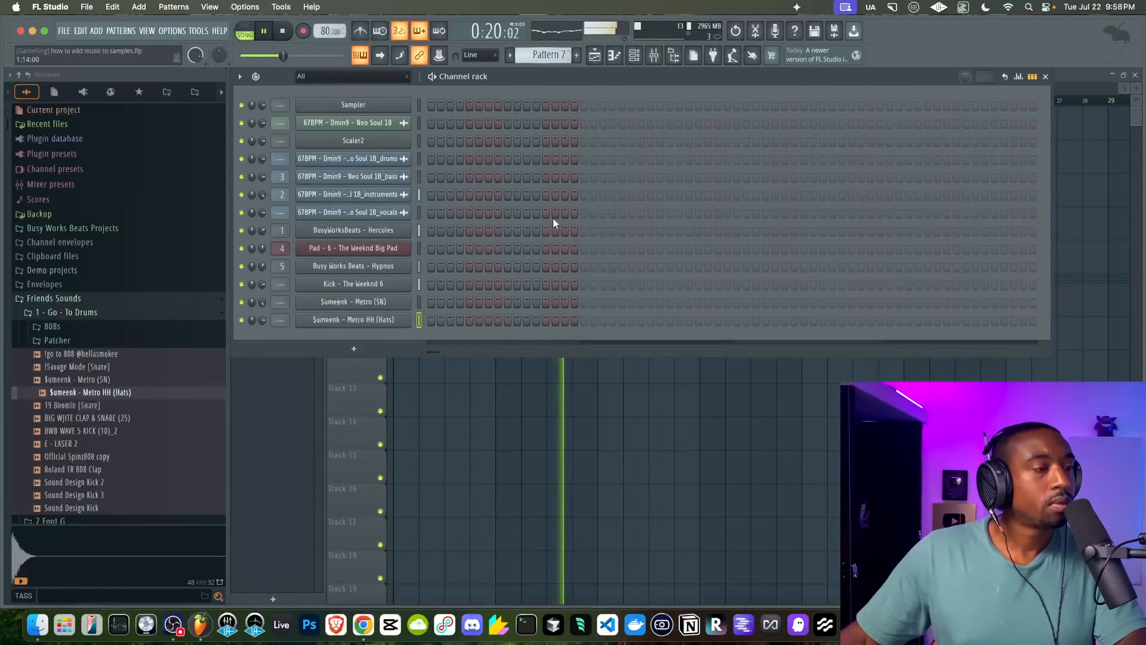
pyautogui.press('F4')
pyautogui.press('F6')
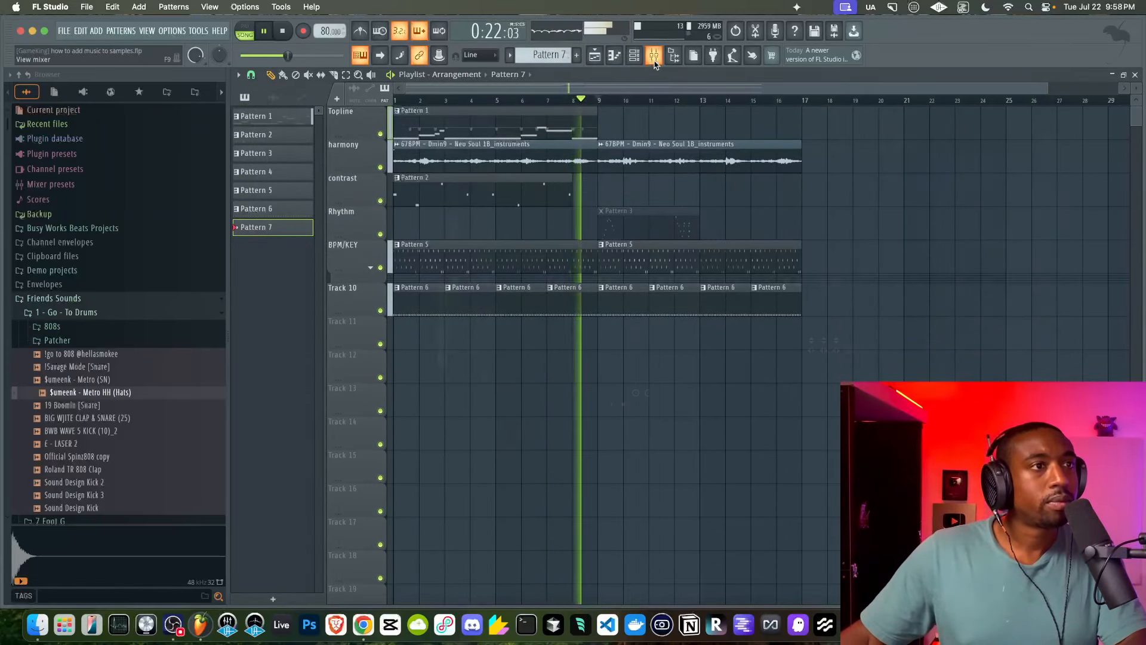
pyautogui.press('F9')
pyautogui.press('F9')
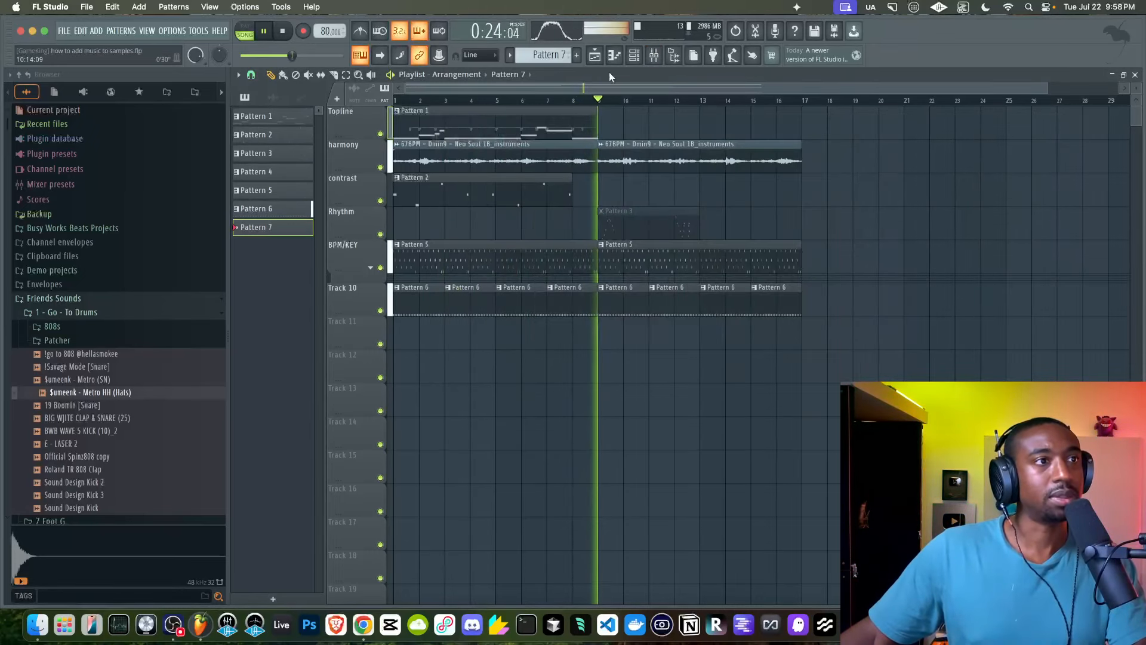
pyautogui.press('F6')
pyautogui.press('F6')
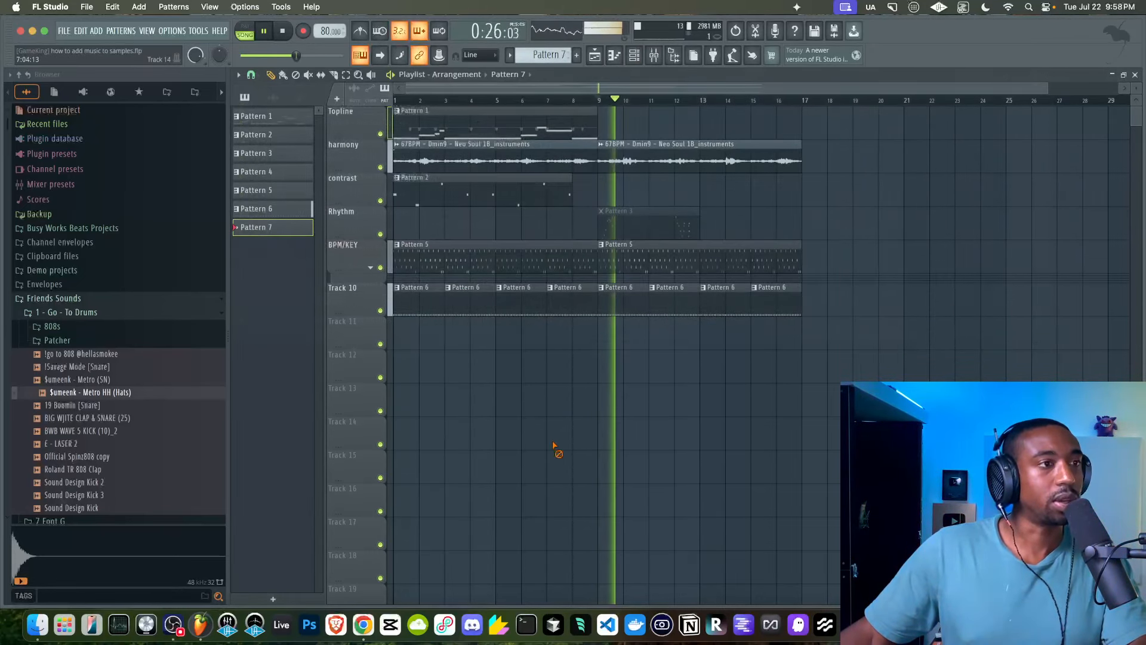
# Add a second BusyWorksBeats - Hercules channel and load the Battle bass preset from its favourites.
pyautogui.click(634, 55)
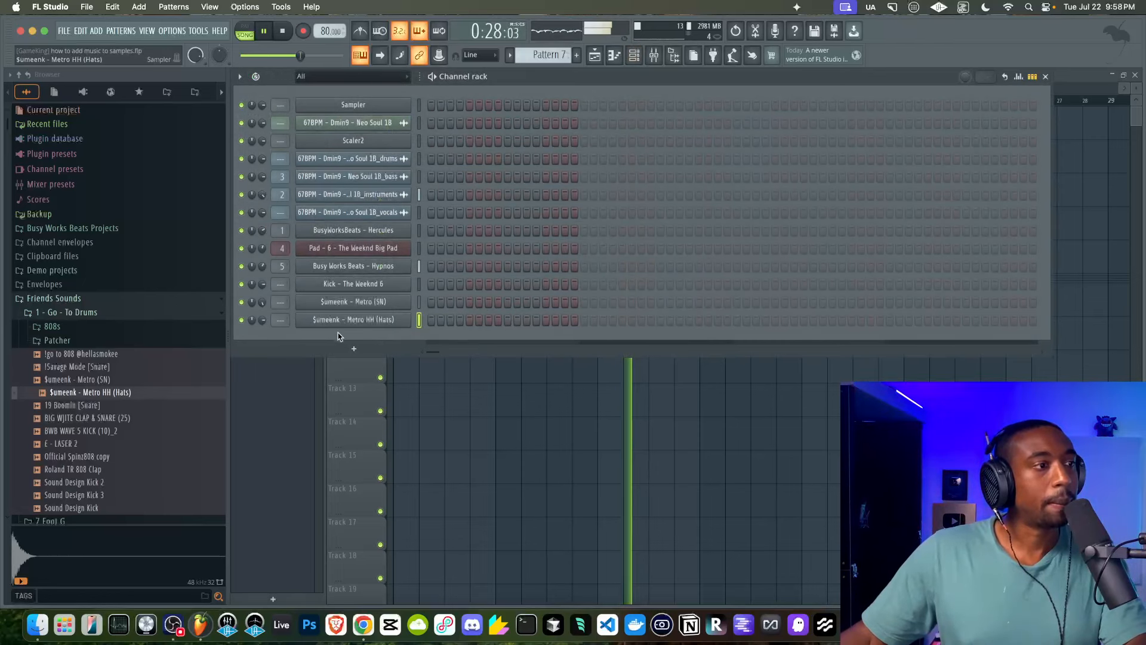
pyautogui.click(353, 348)
pyautogui.click(354, 374)
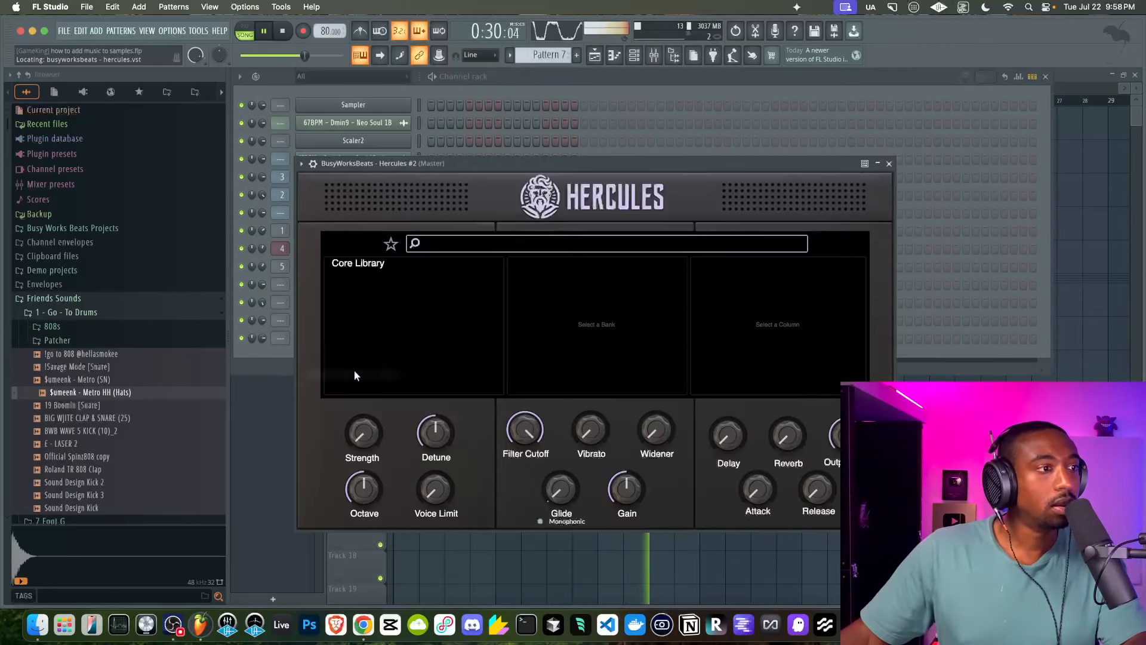
pyautogui.click(416, 265)
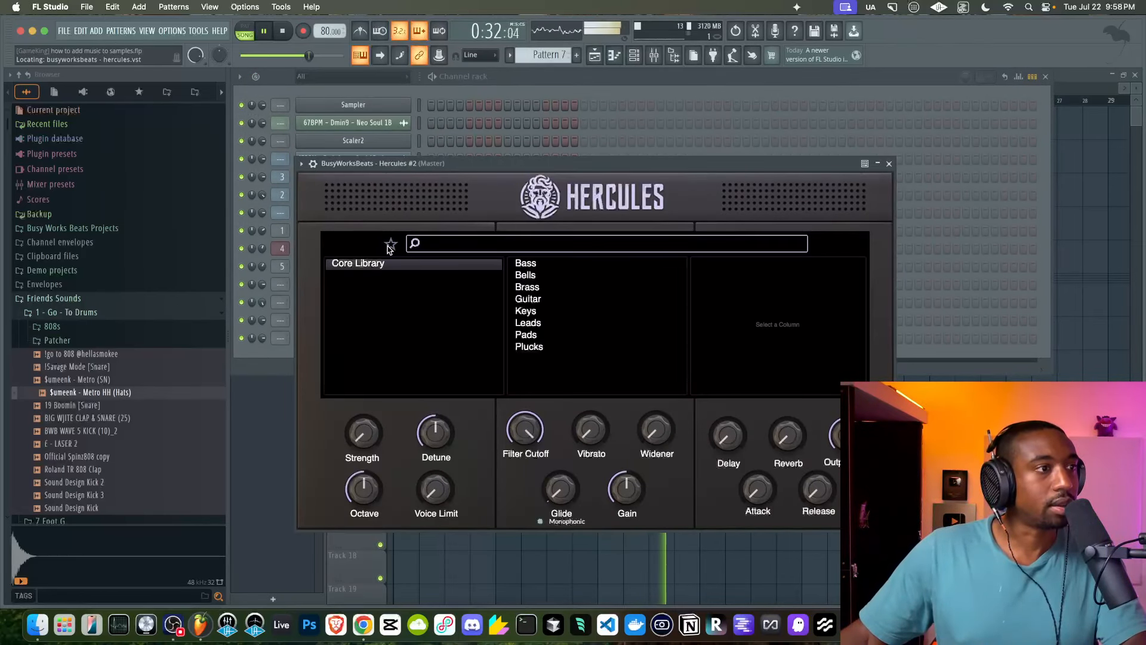
pyautogui.click(389, 245)
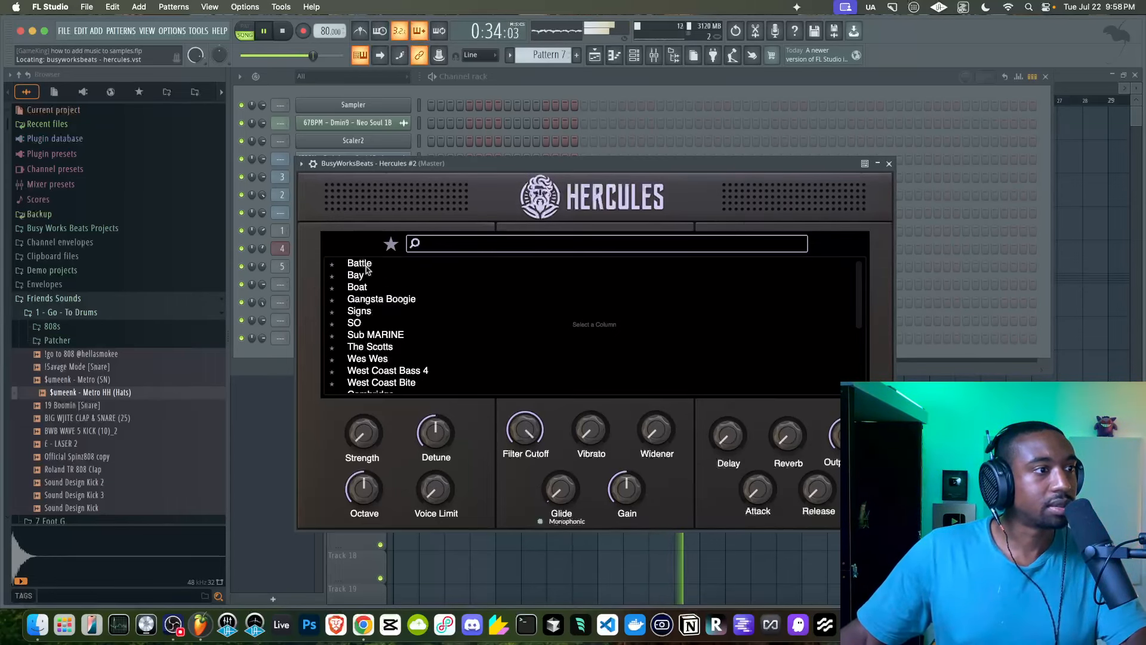
pyautogui.click(367, 266)
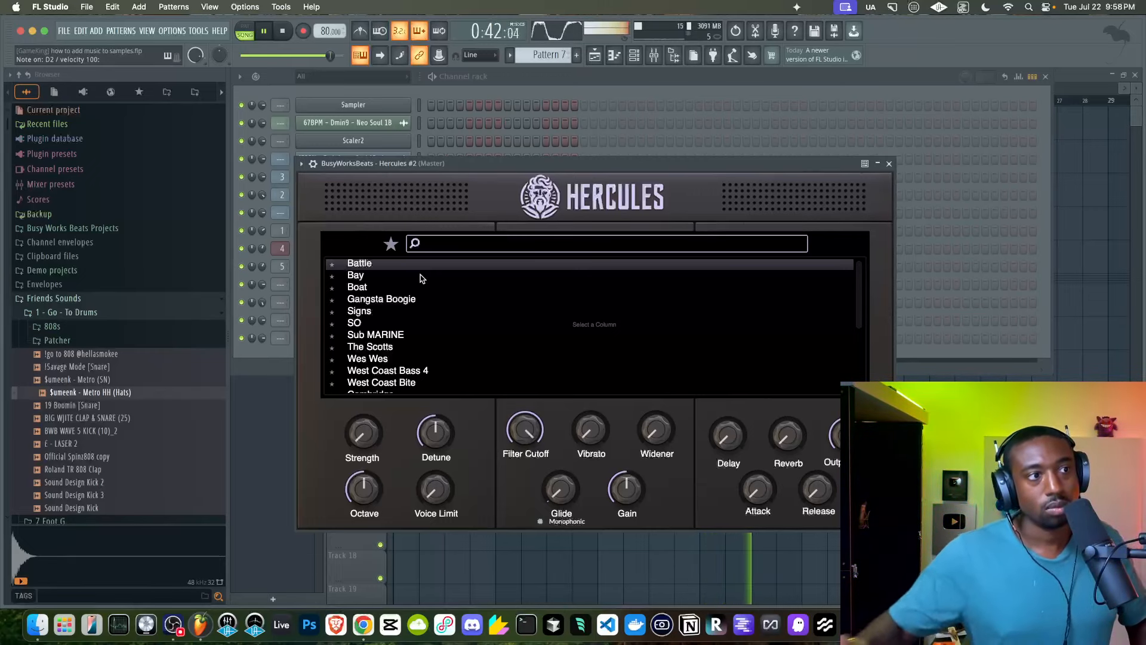
pyautogui.click(889, 163)
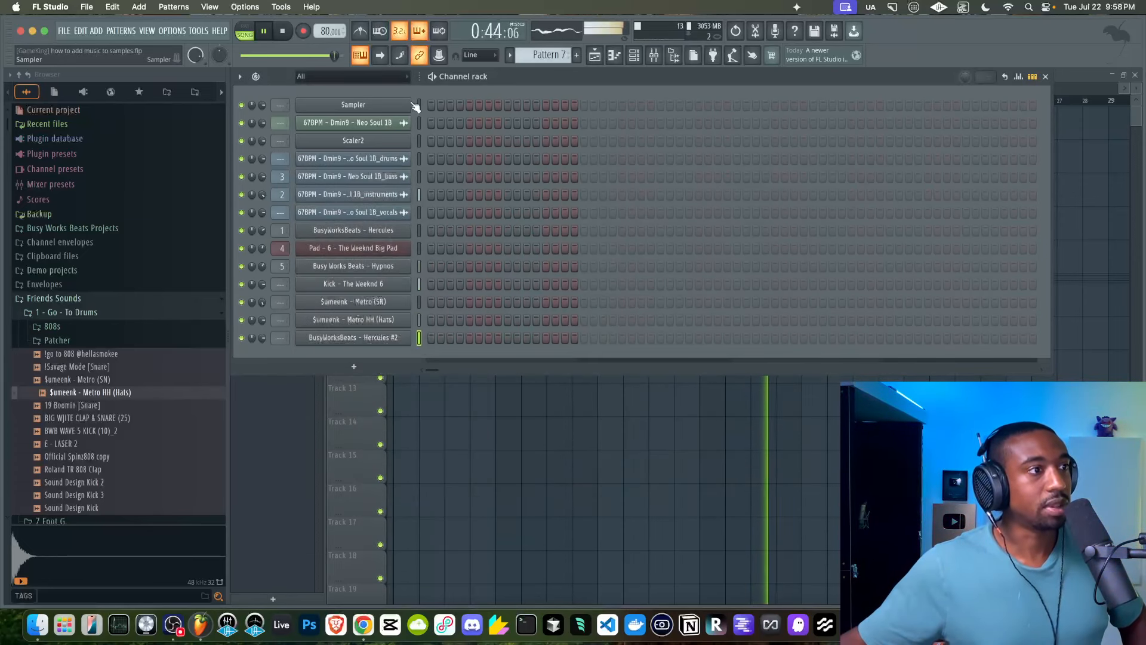
pyautogui.click(376, 337)
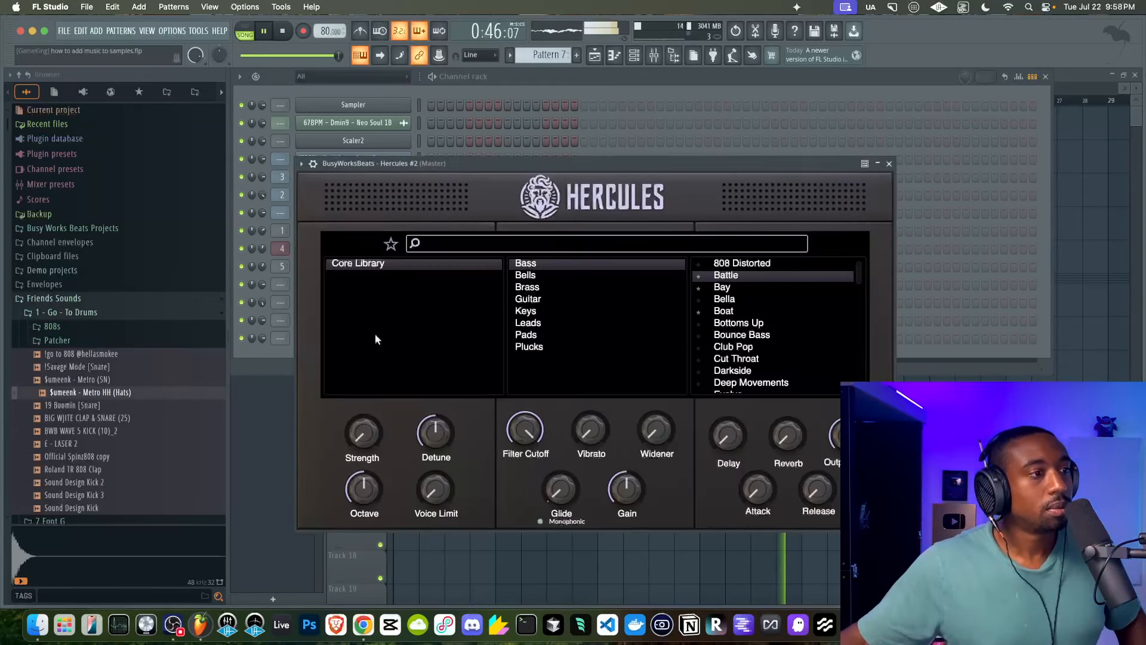
# Open the original 67BPM - Dmin9 - Neo Soul 1B audio clip's sample settings to examine its waveform.
pyautogui.click(312, 163)
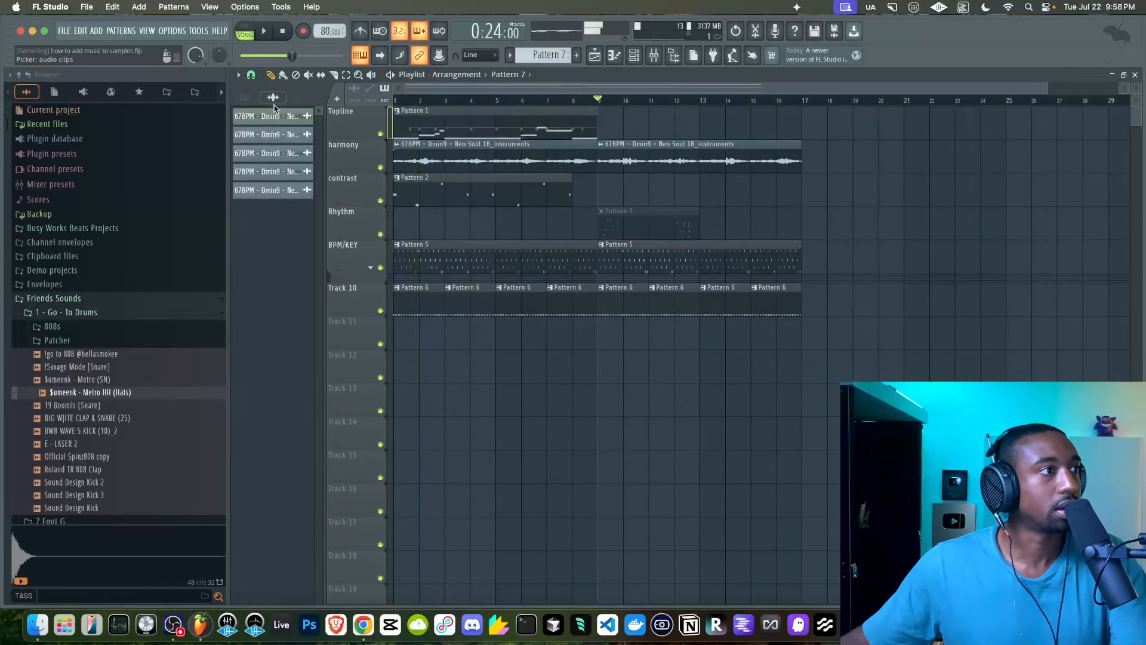
pyautogui.doubleClick(276, 116)
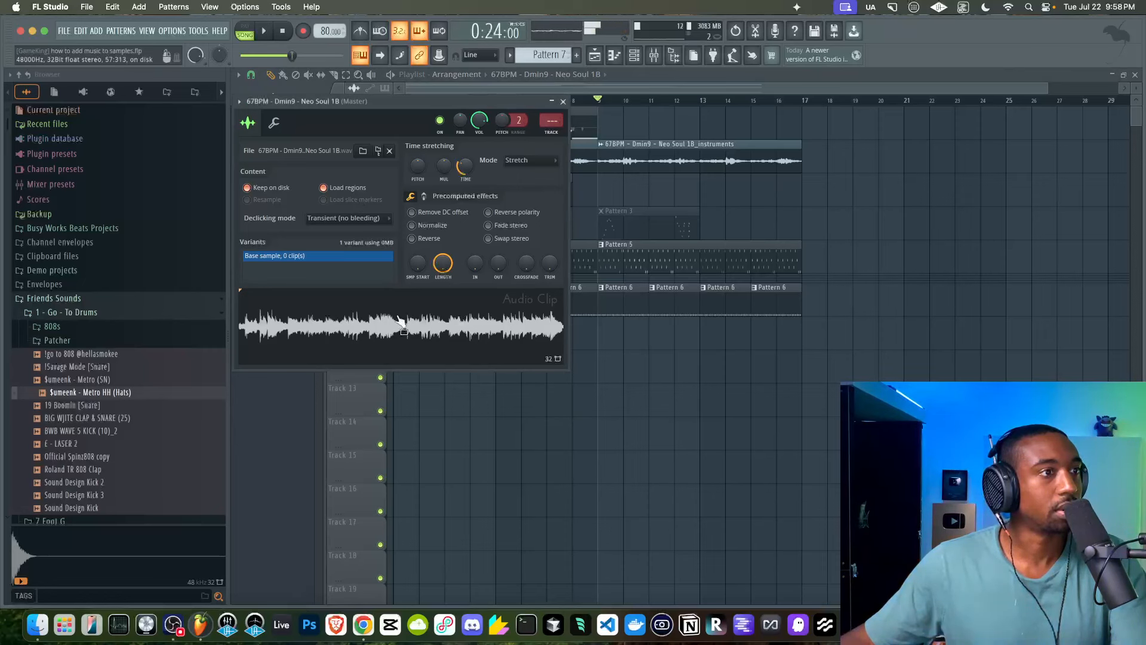
# Play the song from the start and insert Fruity Soft Clipper in the first effect slot of the Master track.
pyautogui.click(654, 55)
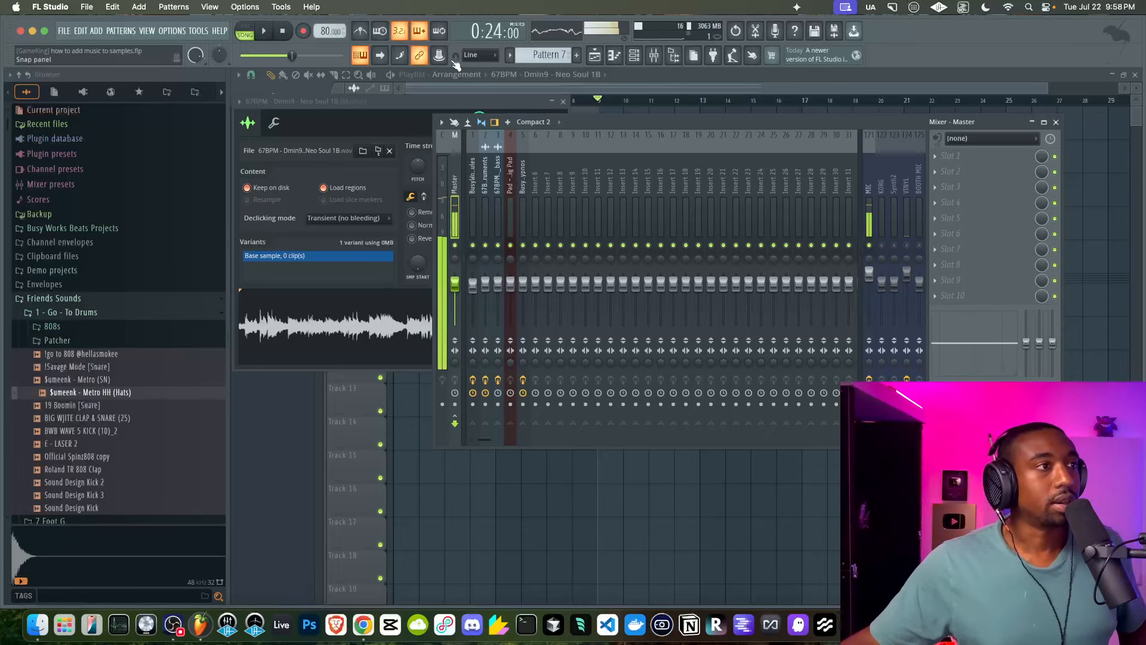
pyautogui.click(284, 33)
pyautogui.press('space')
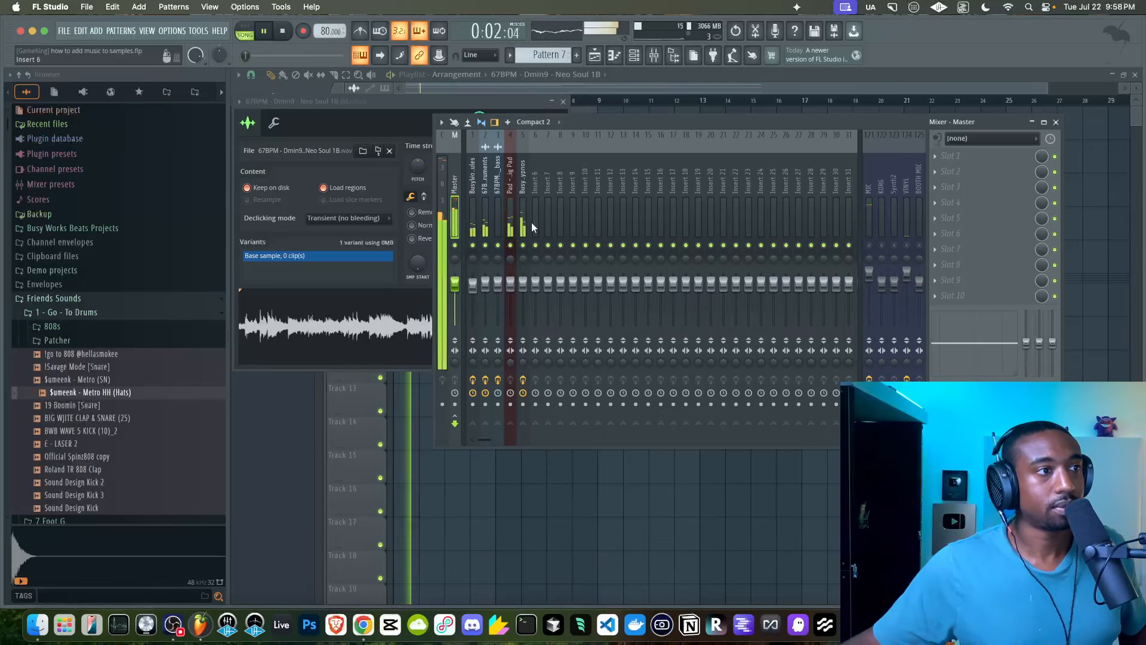
pyautogui.click(979, 160)
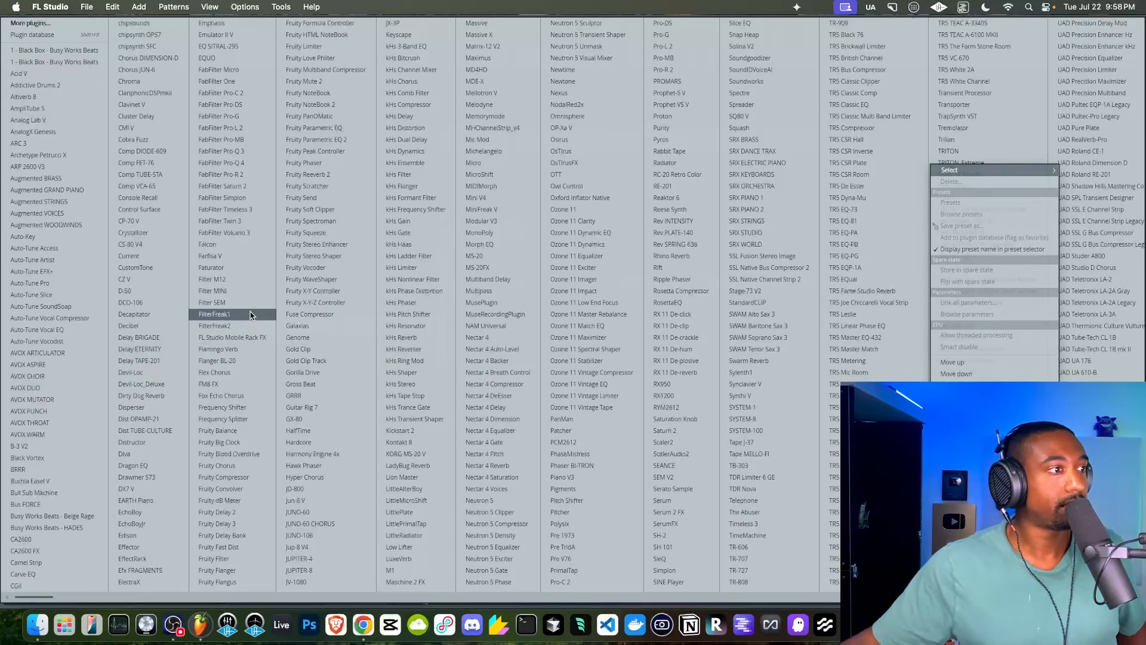
pyautogui.click(329, 212)
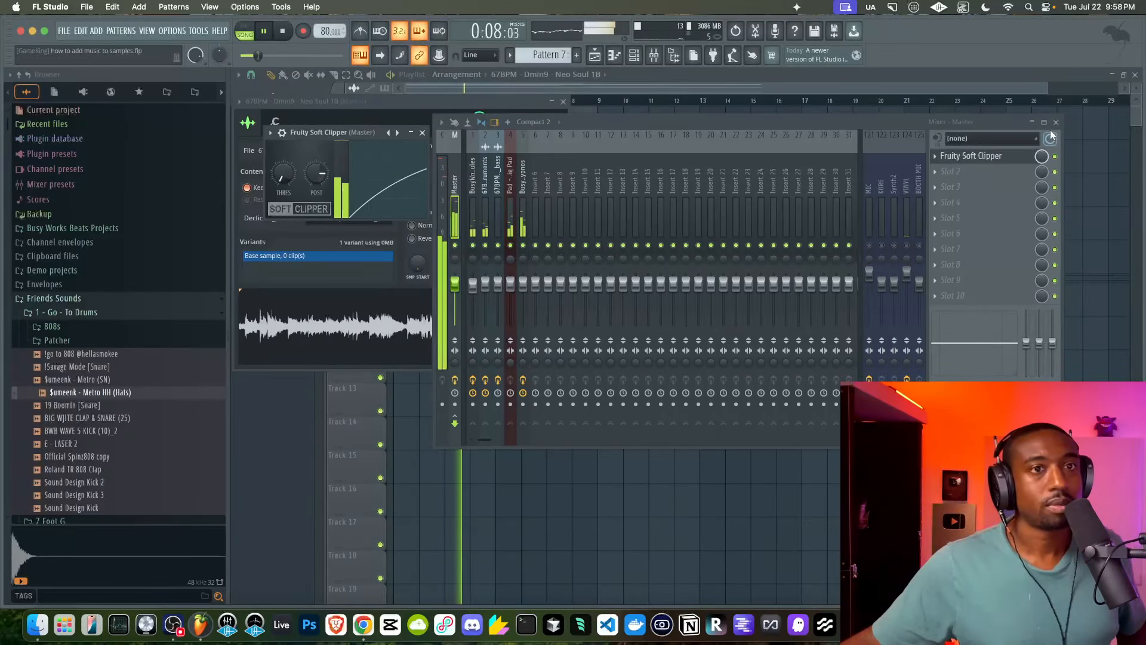
pyautogui.click(649, 52)
# Record a bass line with the Hercules #2 channel into Pattern 7 over the first eight bars of the song.
pyautogui.click(634, 55)
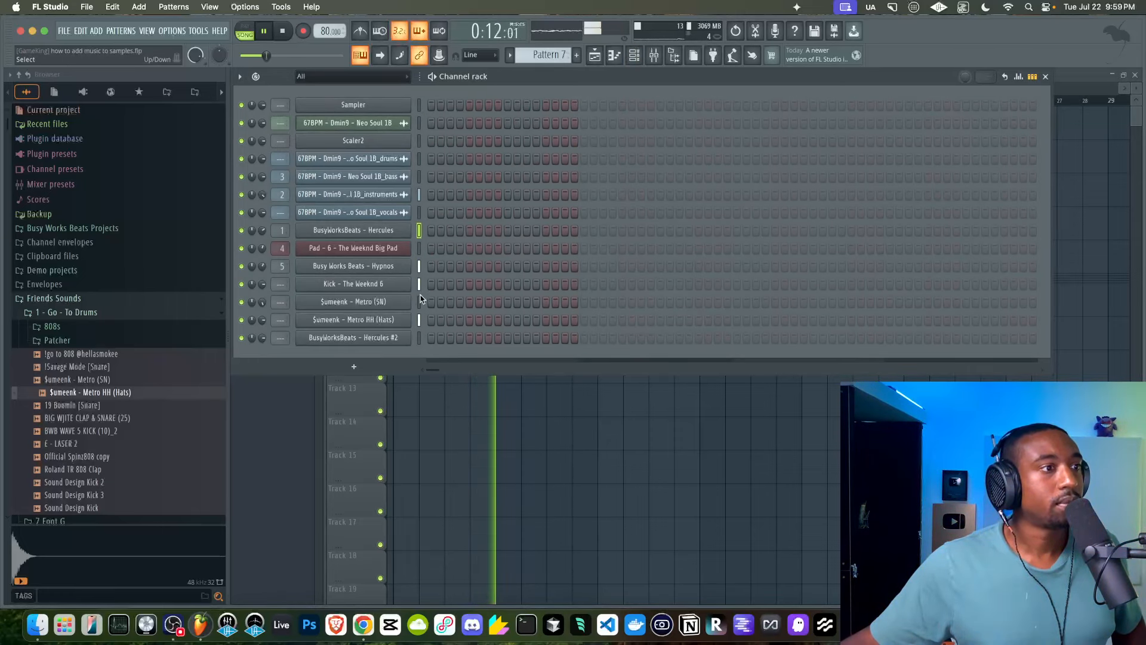
pyautogui.press('space')
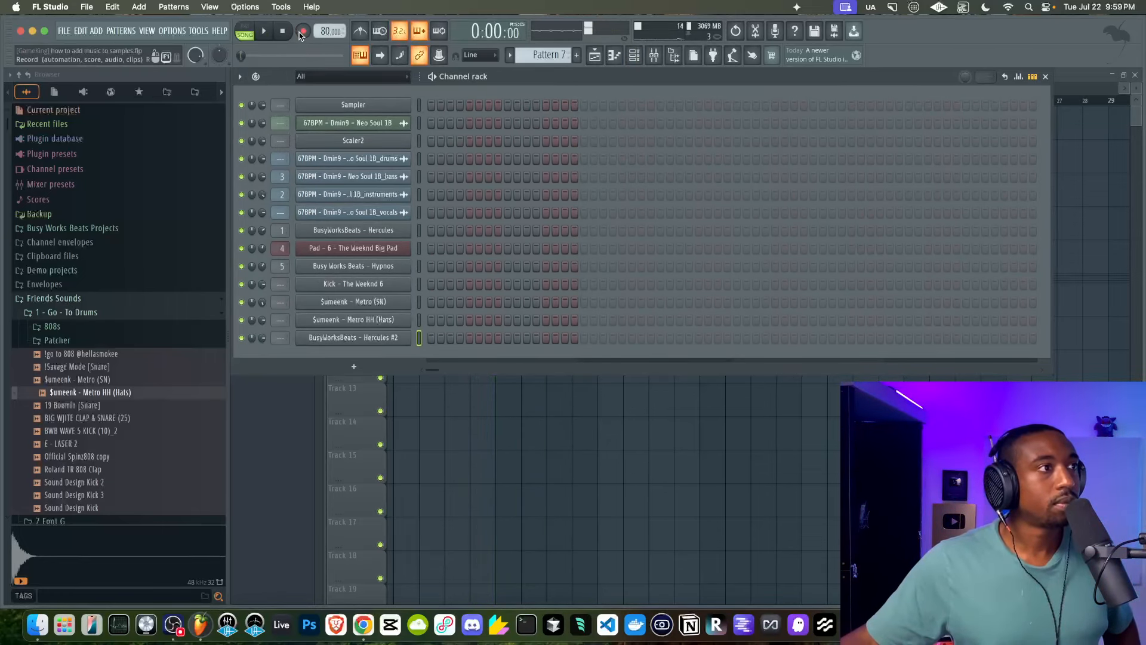
pyautogui.click(518, 417)
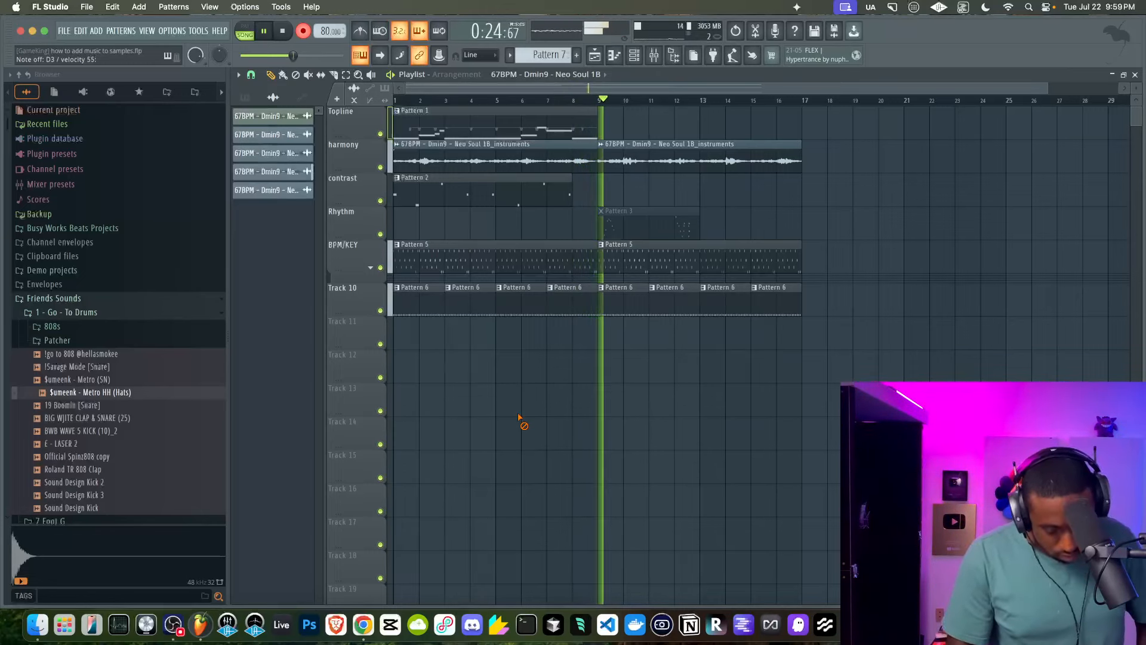
pyautogui.press('space')
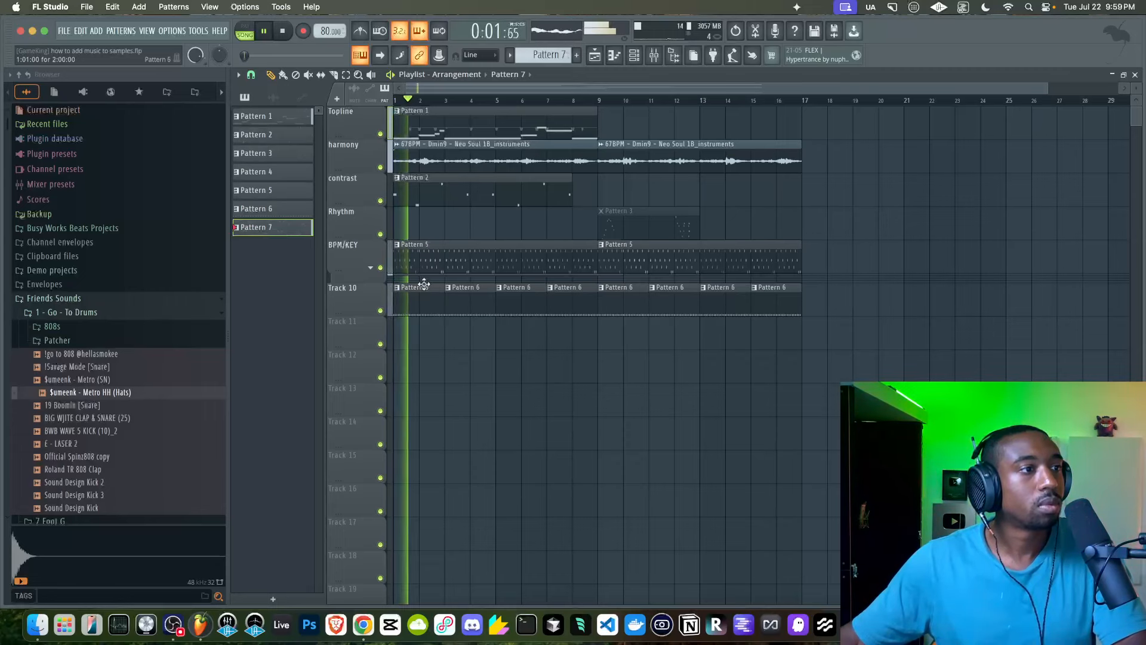
# Expand the BPM/KEY track group, move the Pattern 7 clip to Track 11 and quantize its recorded bass notes.
pyautogui.click(371, 268)
pyautogui.moveTo(439, 292); pyautogui.dragTo(440, 469)
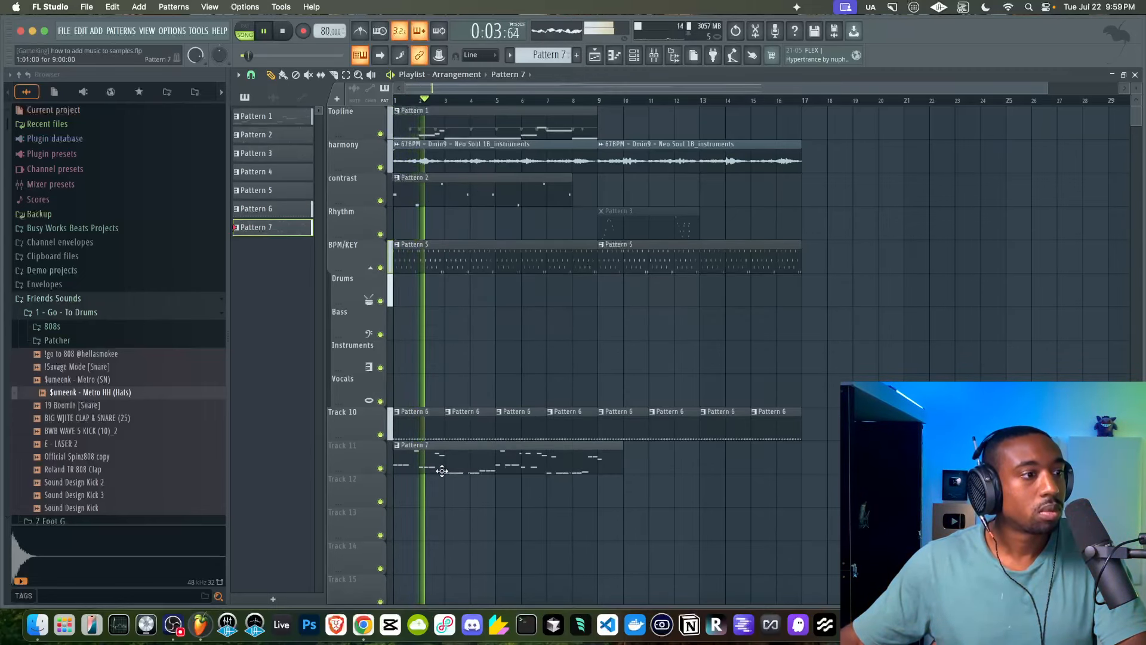
pyautogui.doubleClick(441, 456)
pyautogui.hotkey('alt', 'q')
pyautogui.press('Return')
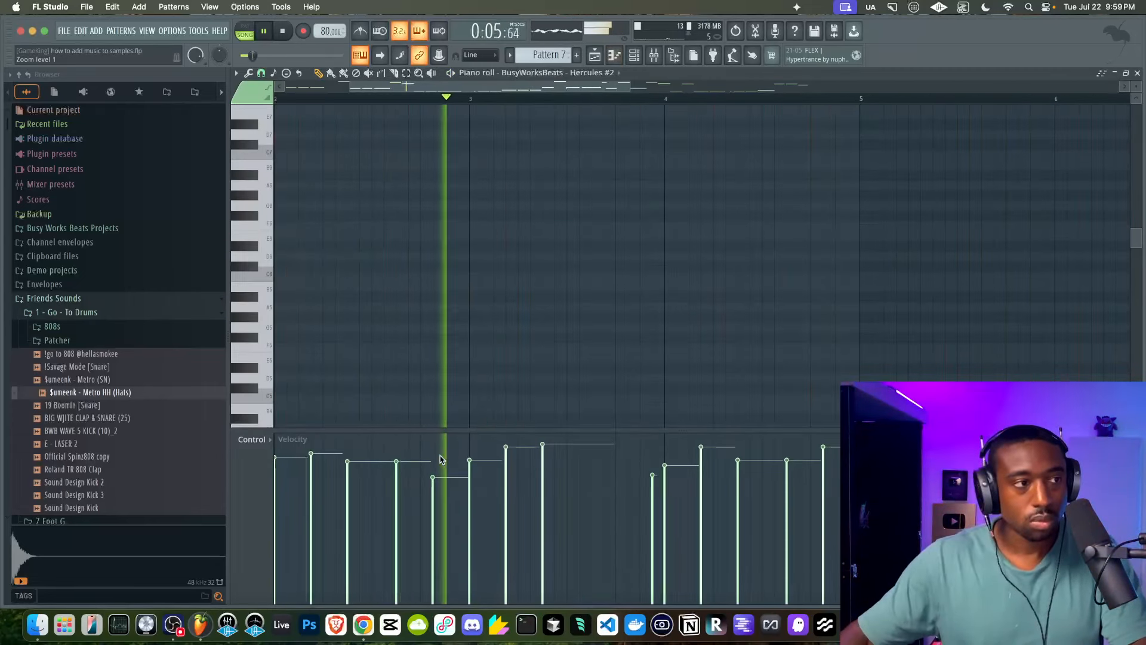
pyautogui.scroll(-2, 670, 219)
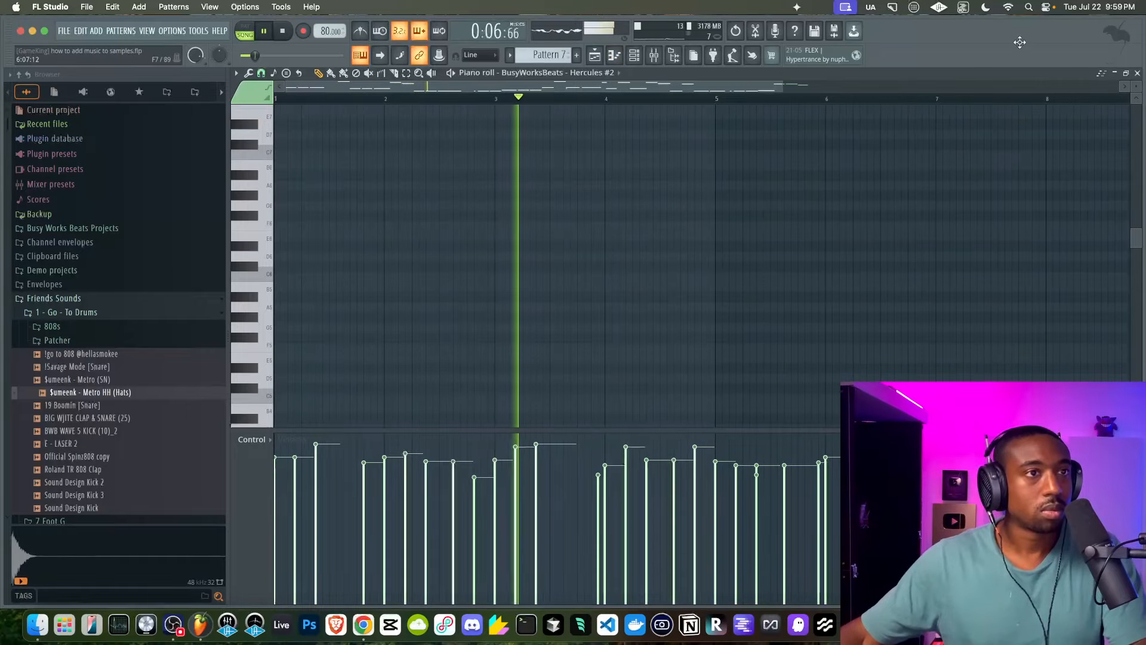
pyautogui.click(1136, 72)
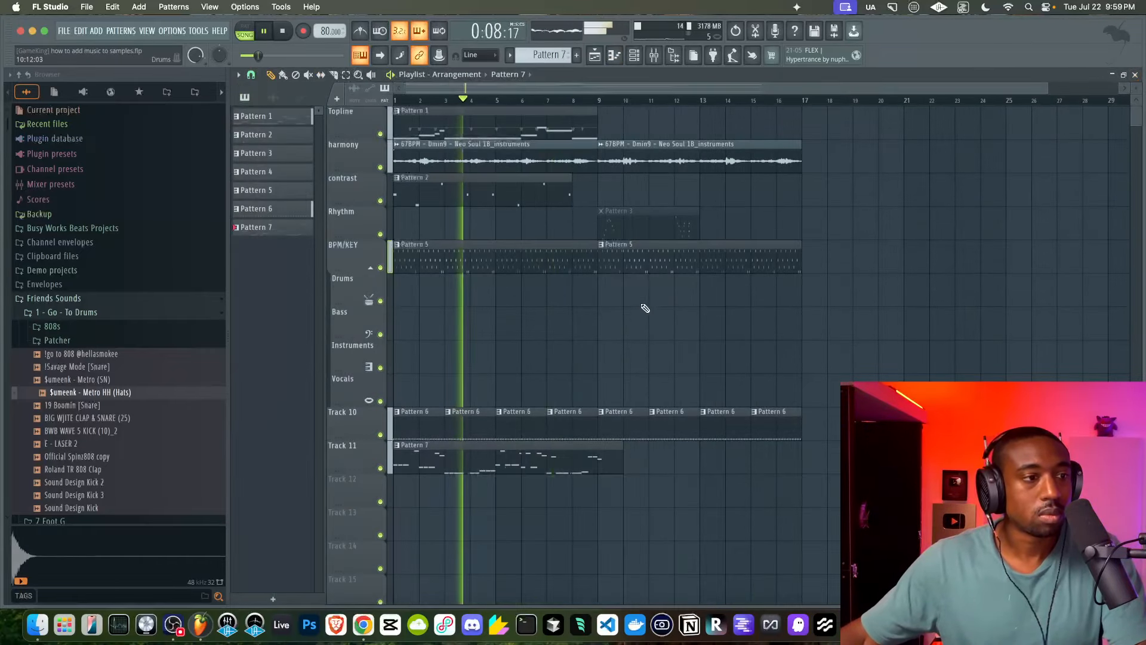
# Delete the very short stray G2 note in bar 5 of Pattern 7 and shorten its Track 11 clip to 8 bars.
pyautogui.doubleClick(508, 456)
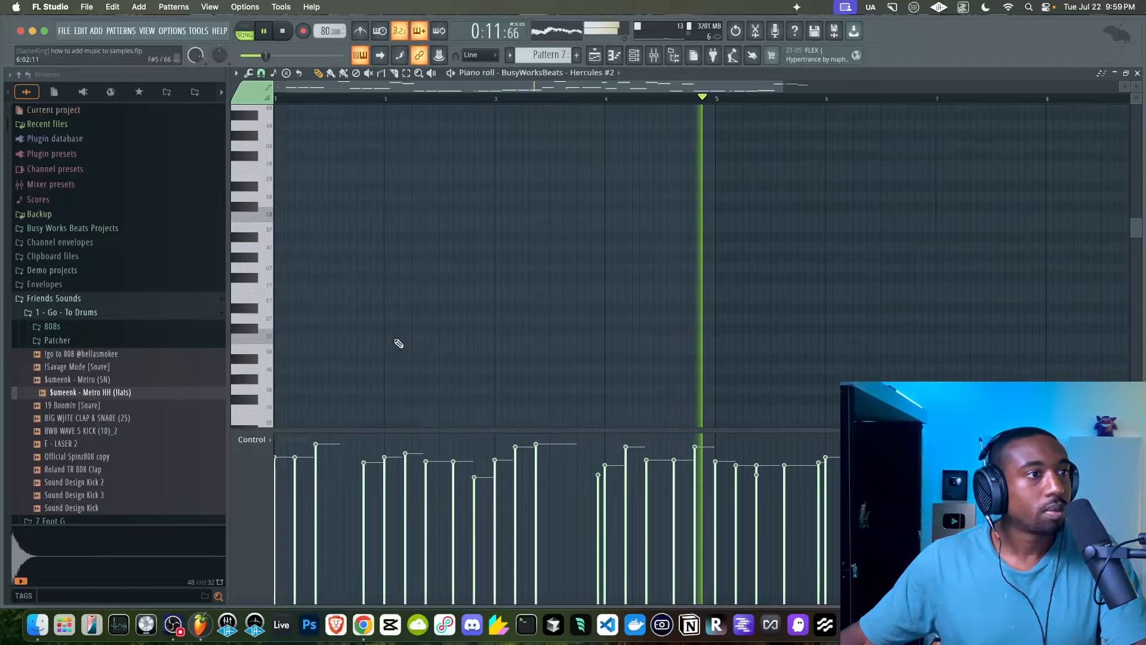
pyautogui.scroll(-10, 399, 343)
pyautogui.rightClick(715, 211)
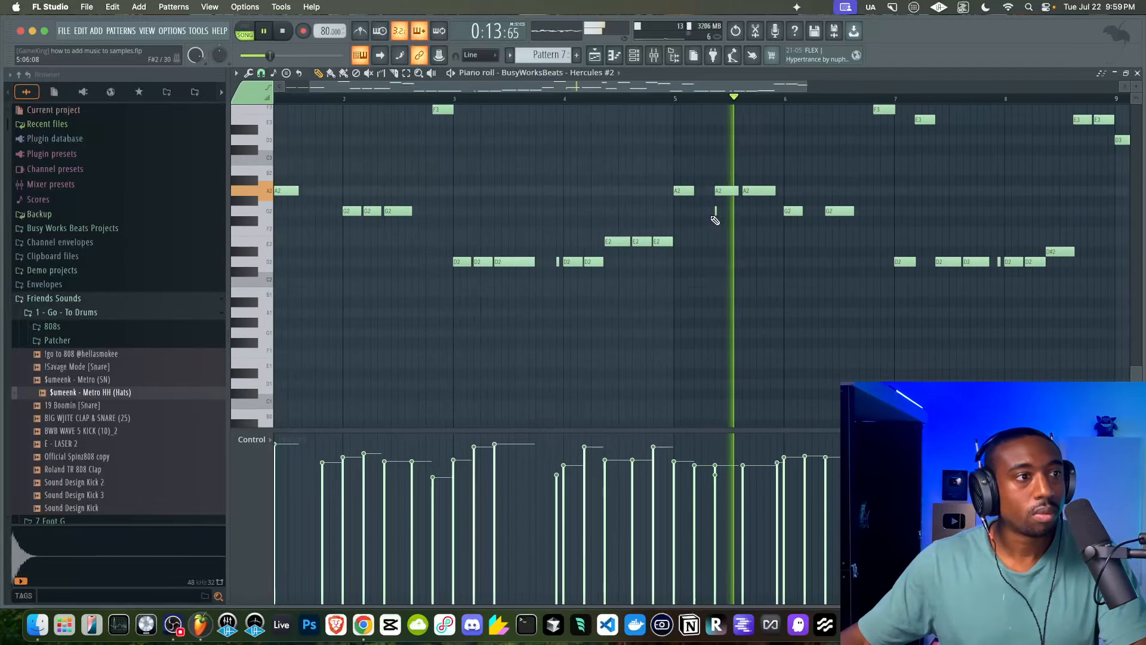
pyautogui.keyDown('ctrl'); pyautogui.scroll(-2, 744, 237); pyautogui.keyUp('ctrl')
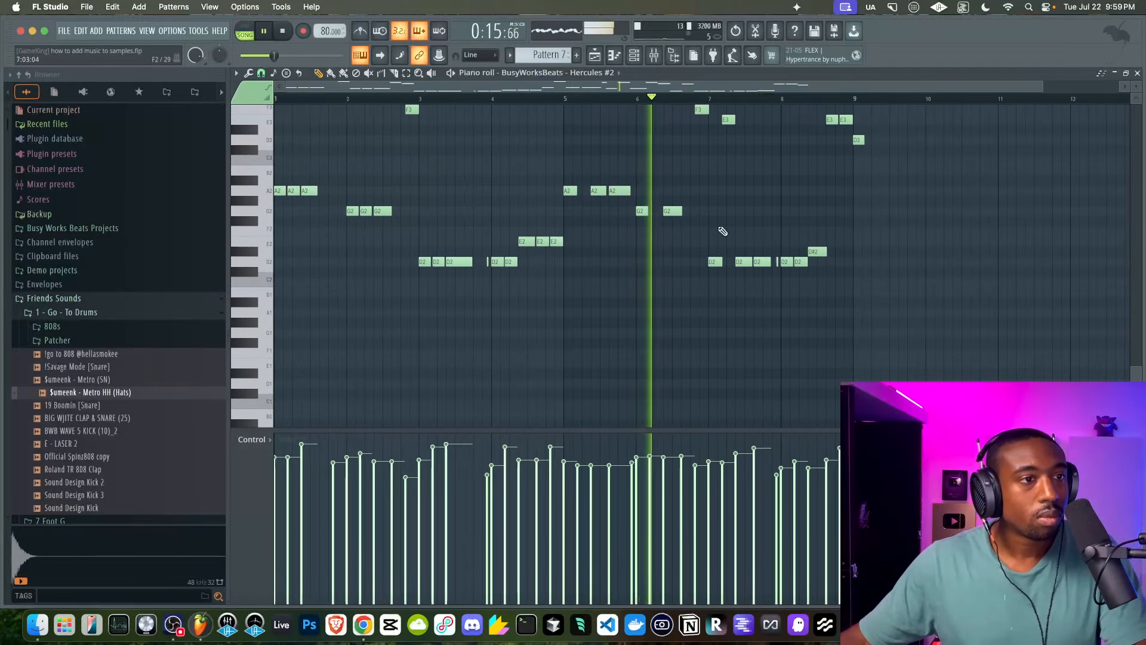
pyautogui.scroll(5, 737, 156)
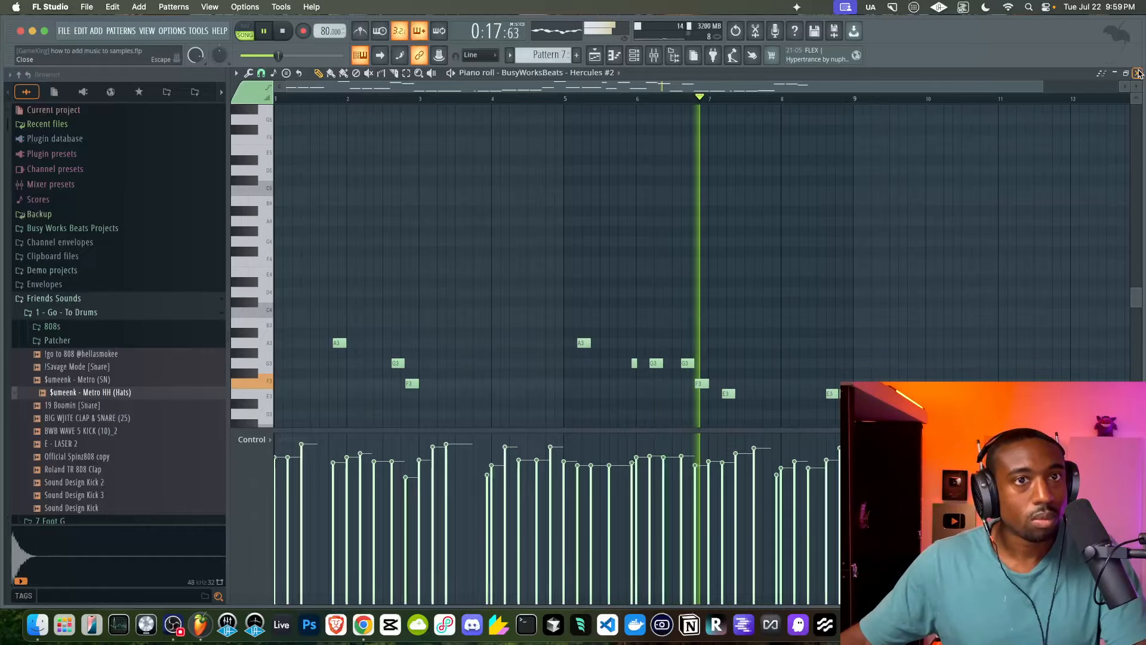
pyautogui.press('F5')
pyautogui.moveTo(622, 460); pyautogui.dragTo(604, 460)
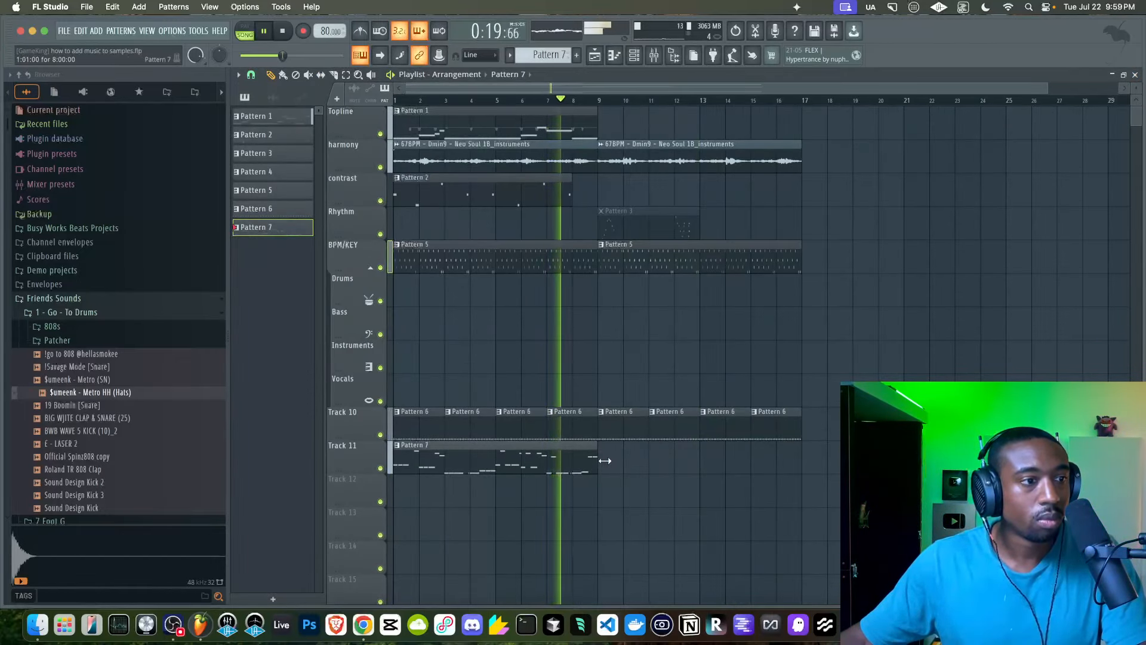
# Create Pattern 8 and record a second bass line into it with the Hercules #2 channel, starting at bar 9 of the song.
pyautogui.click(633, 56)
pyautogui.click(576, 55)
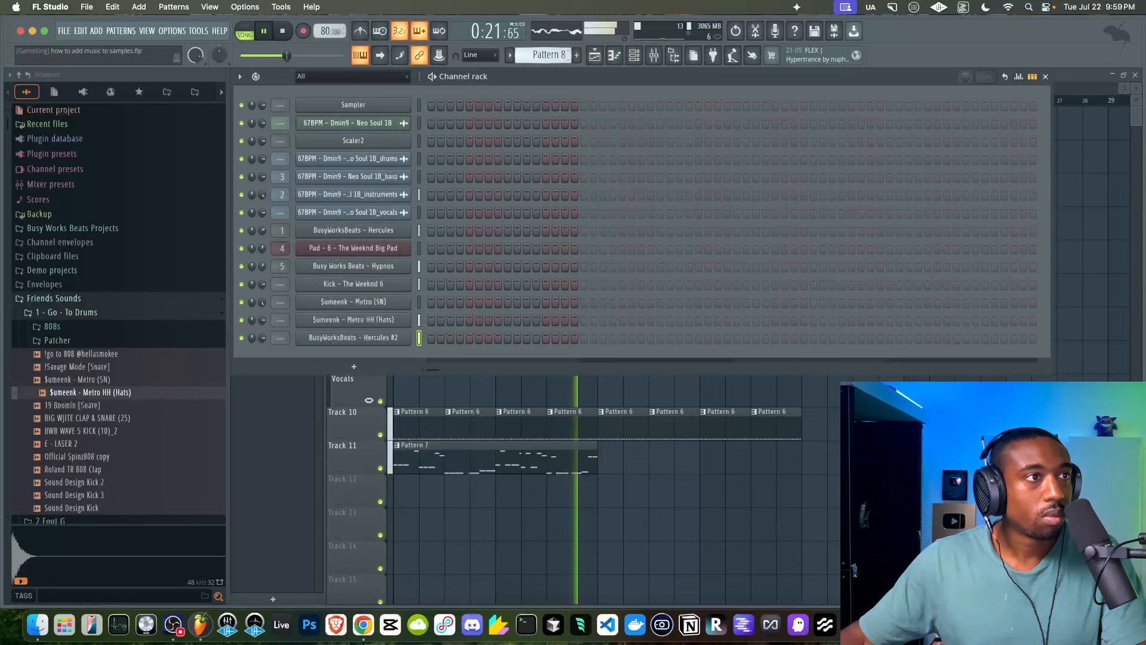
pyautogui.click(303, 32)
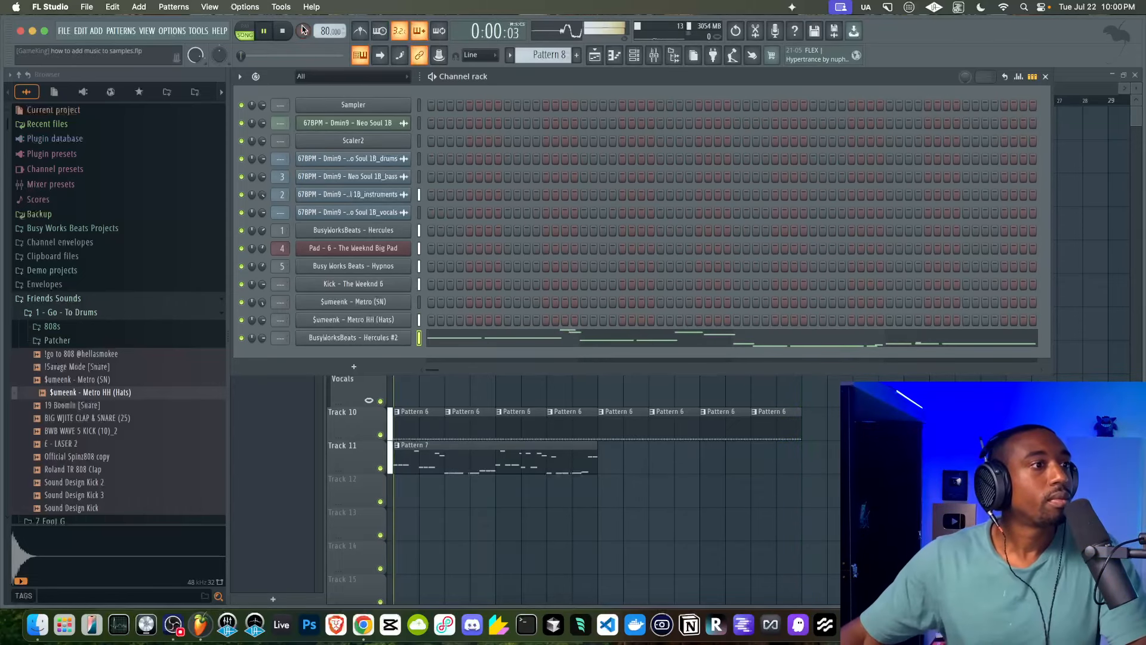
# Delete the very short stray note in bar 4 of Pattern 8's bass line and quantize the remaining notes.
pyautogui.click(501, 345)
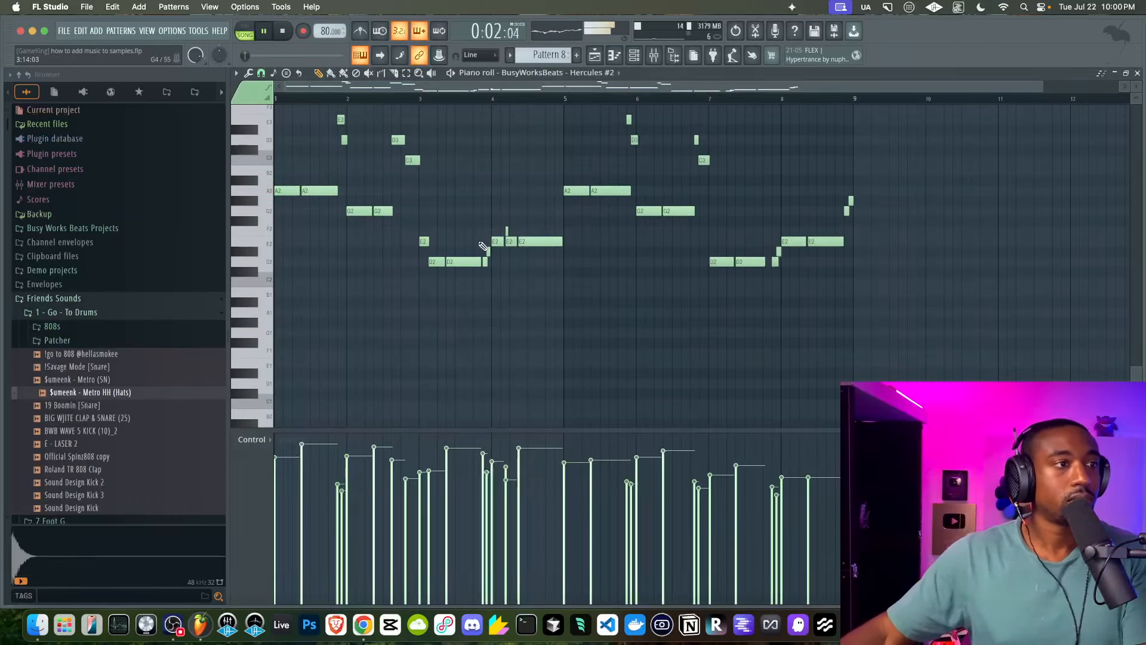
pyautogui.rightClick(506, 231)
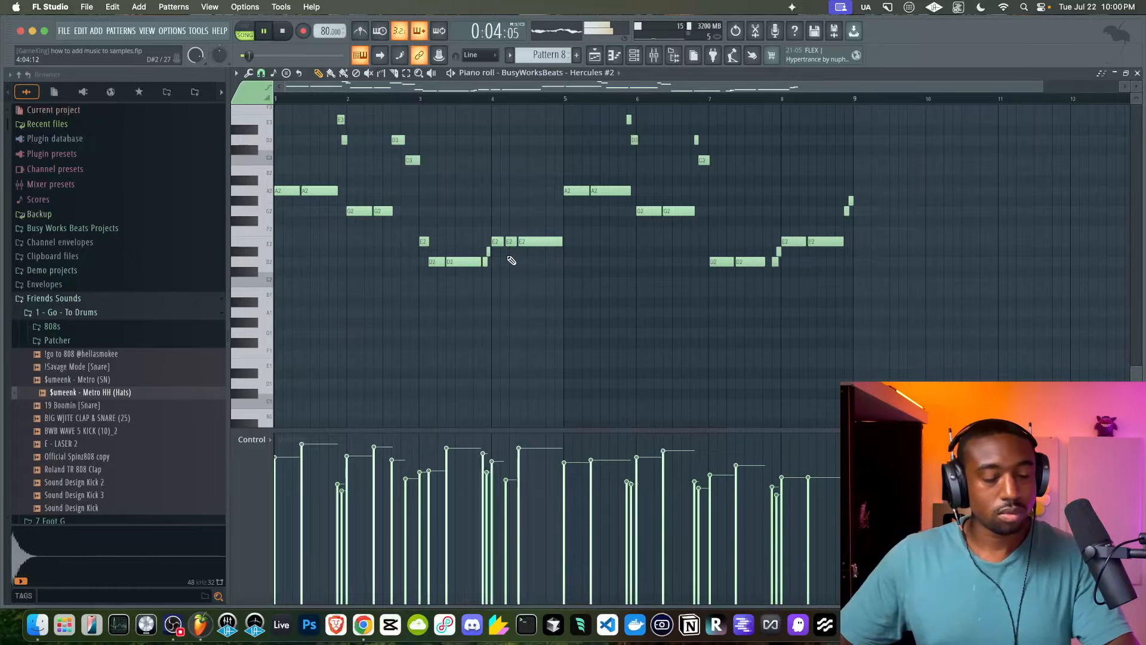
pyautogui.hotkey('alt', 'q')
pyautogui.press('Return')
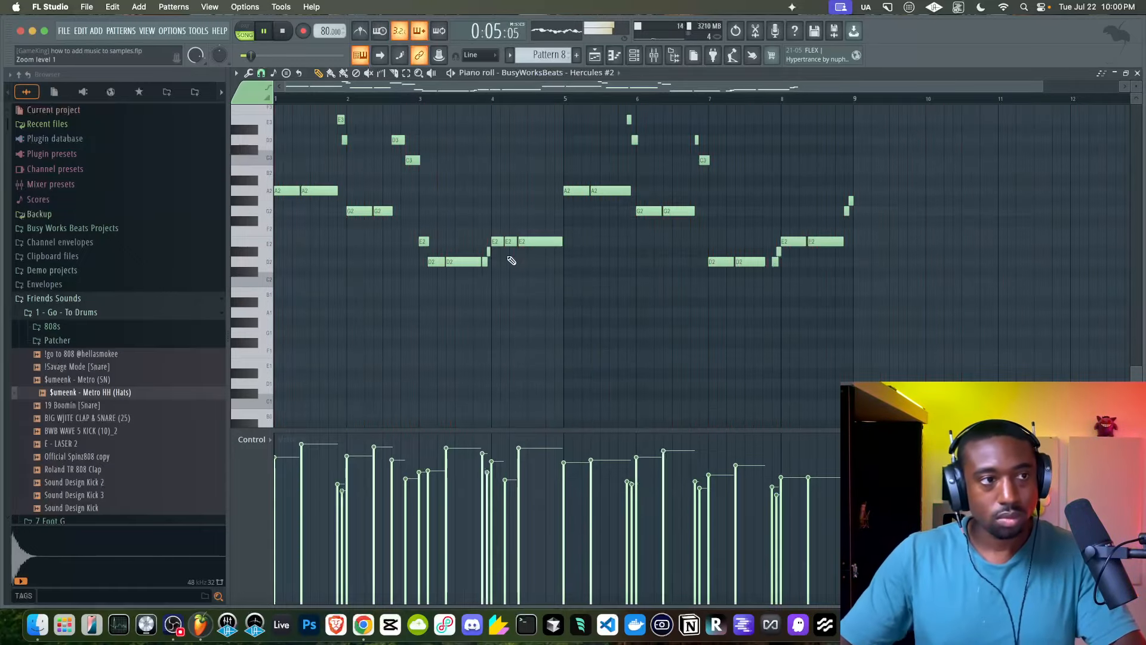
pyautogui.click(1137, 74)
pyautogui.click(1038, 106)
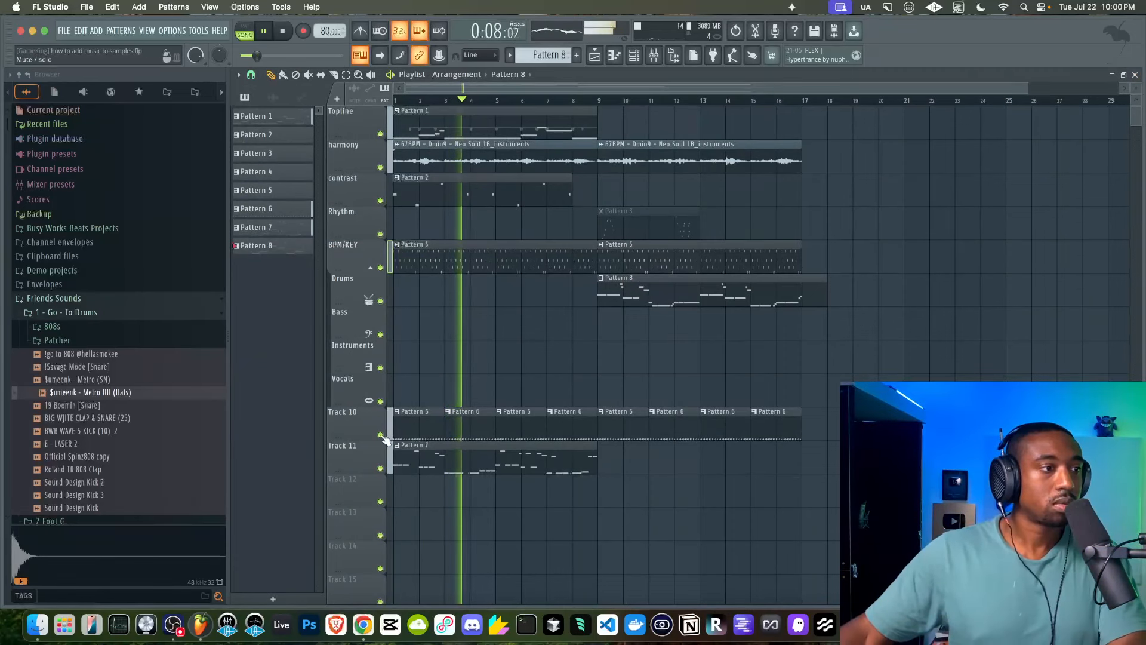
# Mute Track 10 with the Pattern 6 drum clips and check the levels in the mixer.
pyautogui.click(381, 434)
pyautogui.click(537, 450)
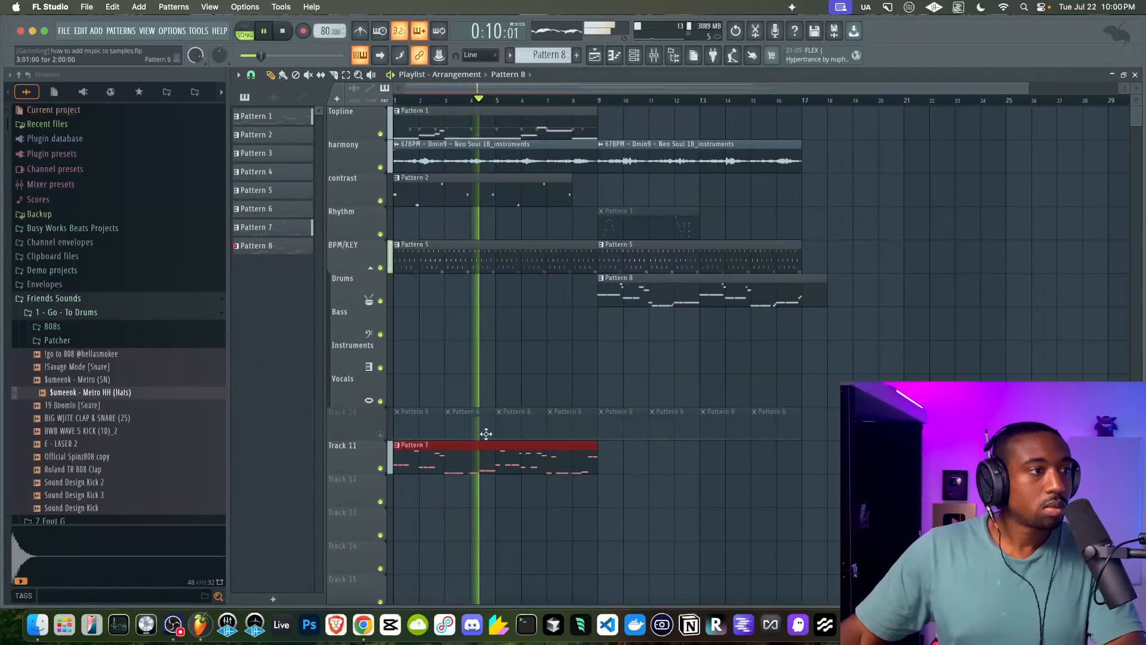
pyautogui.click(653, 55)
pyautogui.press('F9')
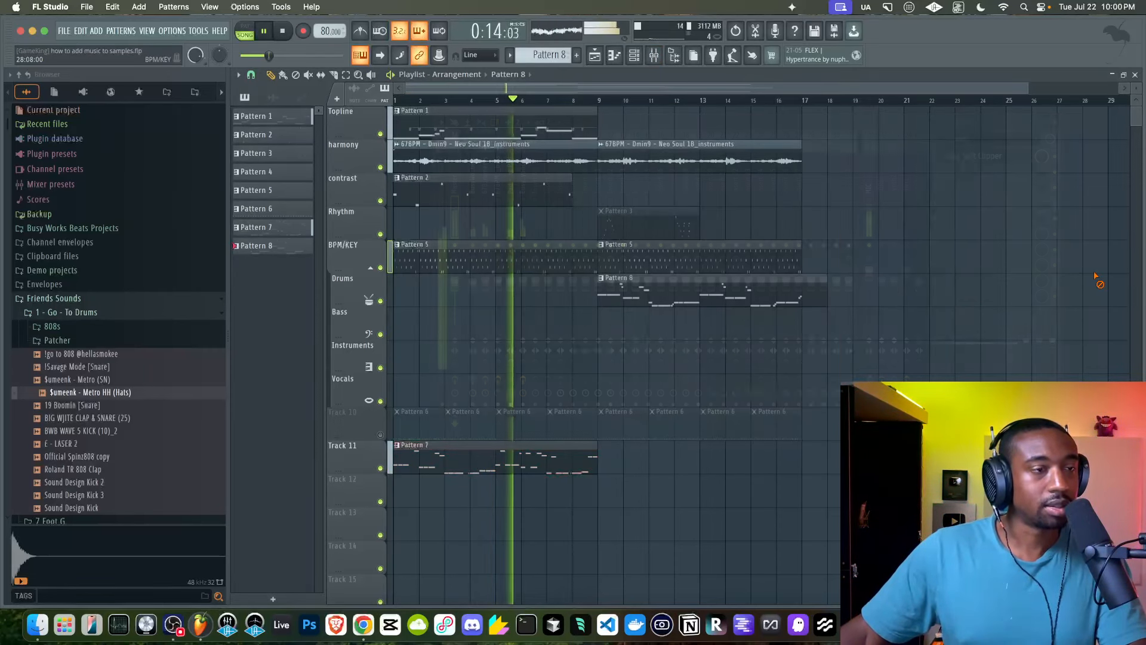
# Insert a new track above the Drums track and move the Pattern 8 clip down to Track 13, keeping its start at bar 9.
pyautogui.rightClick(357, 282)
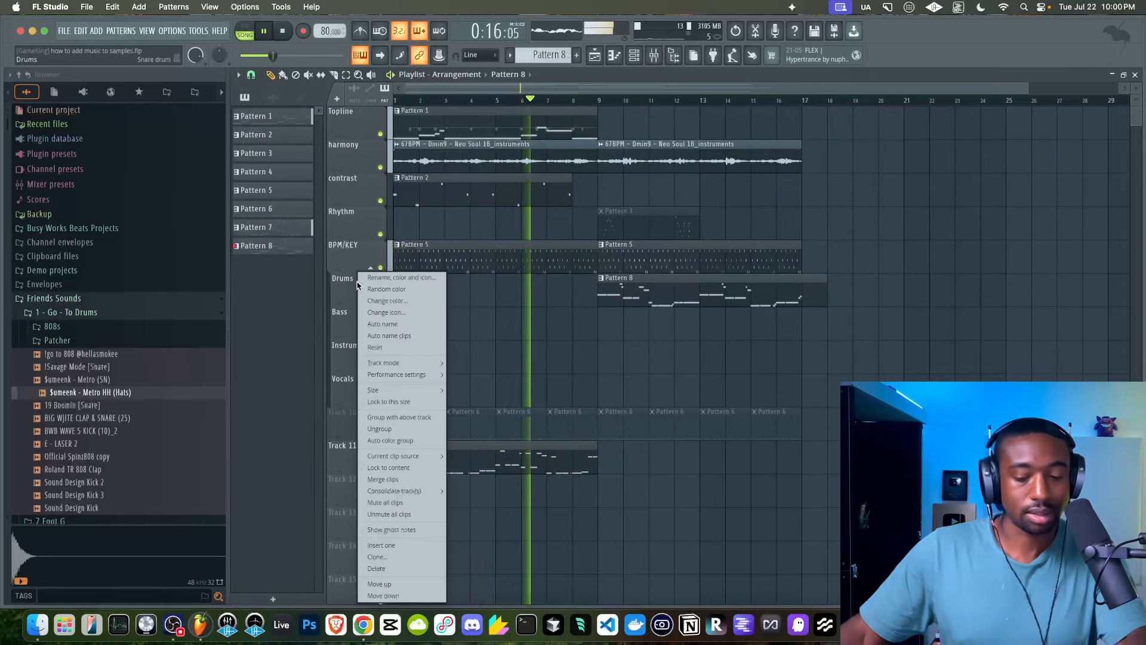
pyautogui.click(376, 545)
pyautogui.moveTo(635, 310); pyautogui.dragTo(660, 282)
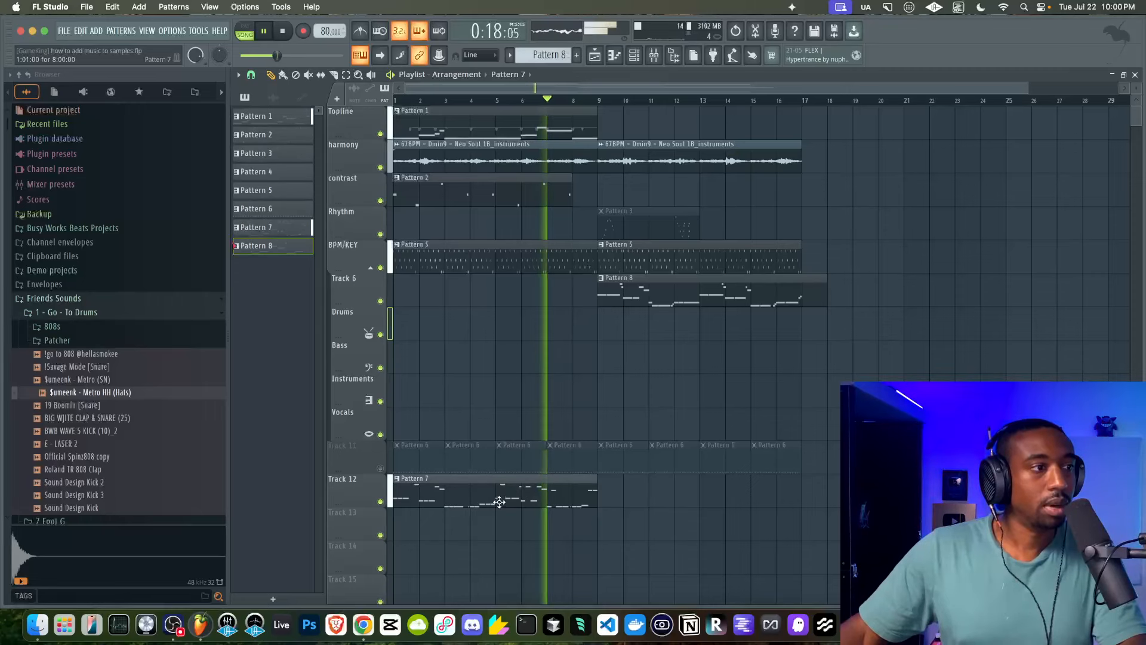
pyautogui.press('space')
pyautogui.moveTo(483, 490)
pyautogui.mouseDown()
pyautogui.moveTo(483, 320)
pyautogui.moveTo(475, 501)
pyautogui.mouseUp()
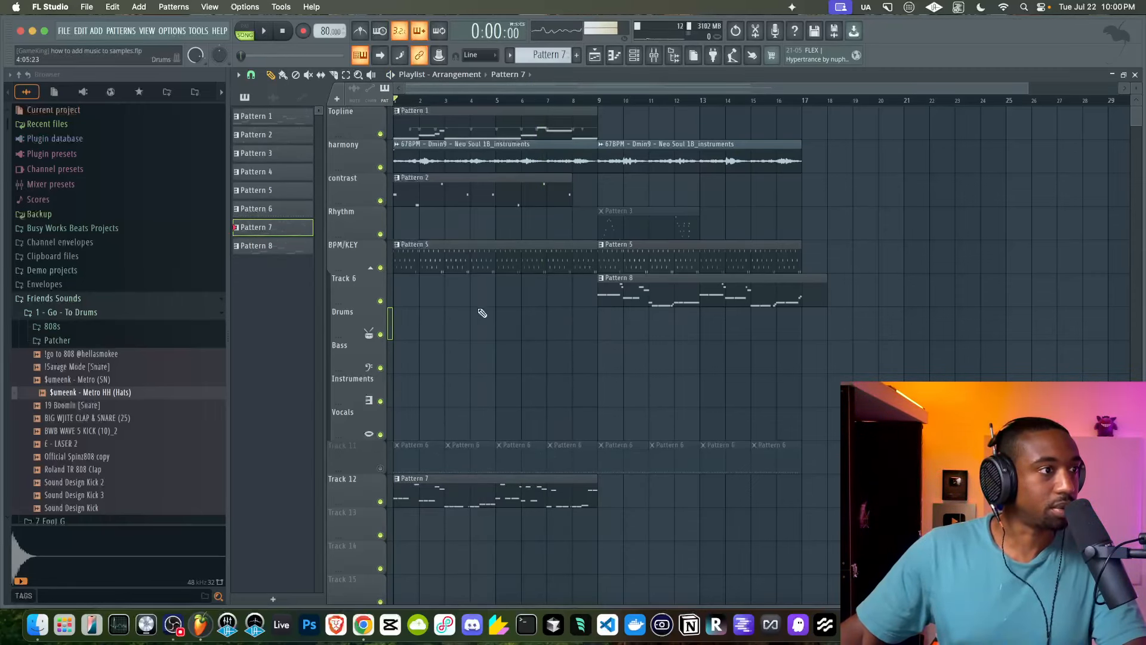
pyautogui.moveTo(651, 298); pyautogui.dragTo(652, 532)
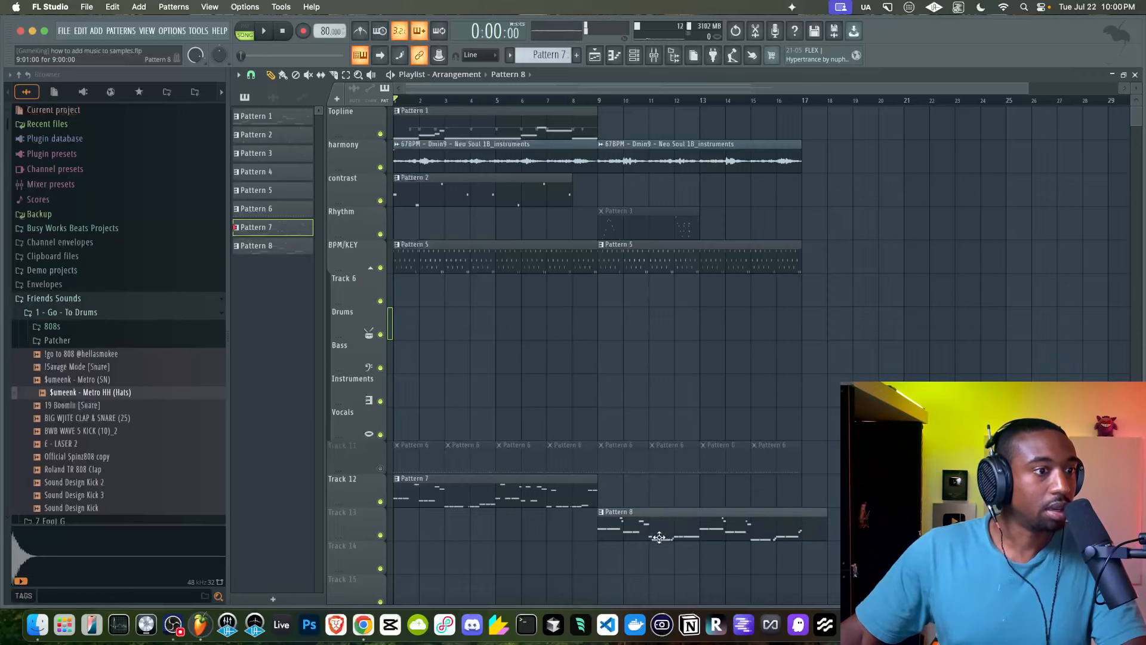
# Collapse the BPM/KEY track group, play the song from the start and check the mixer levels.
pyautogui.click(373, 269)
pyautogui.click(370, 268)
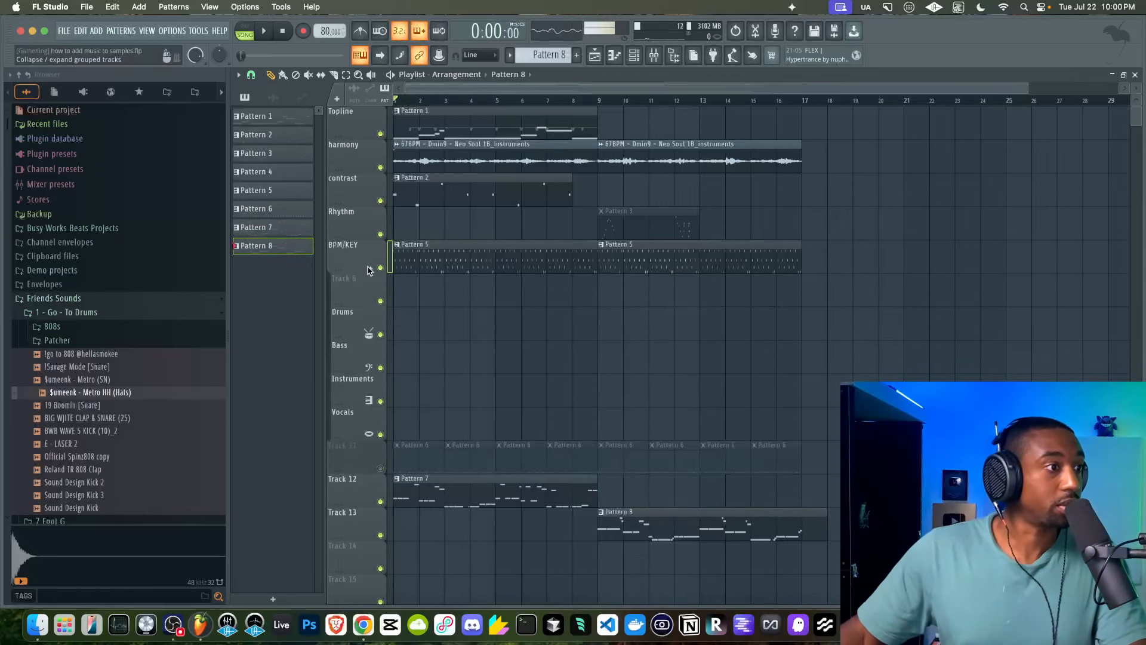
pyautogui.click(370, 267)
pyautogui.press('space')
pyautogui.click(635, 357)
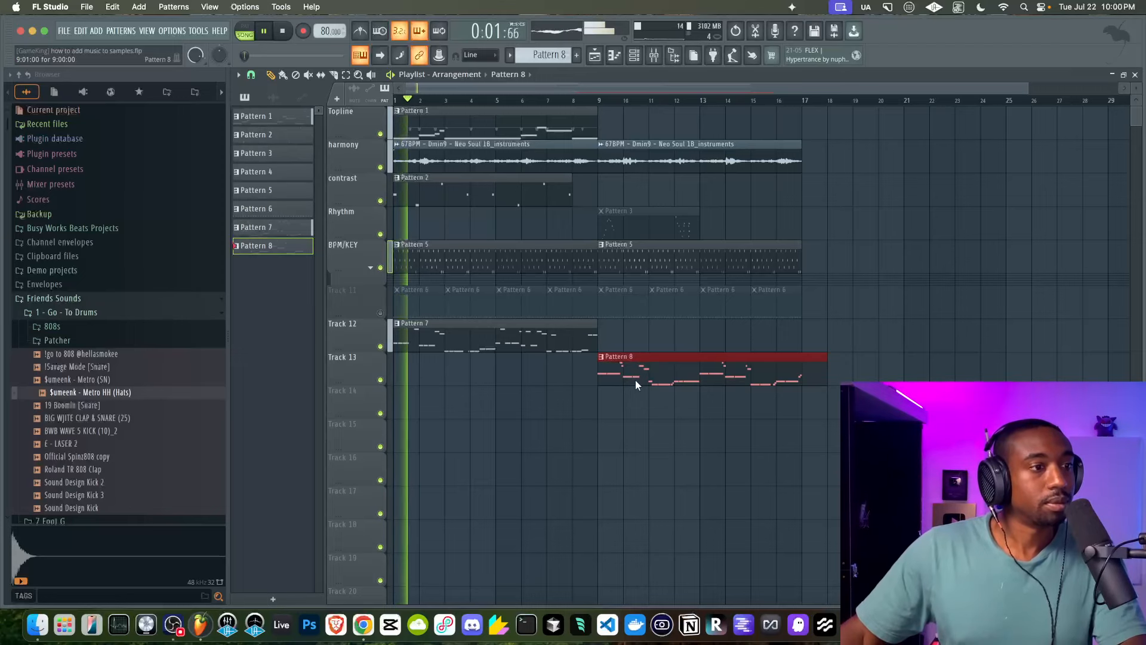
pyautogui.press('F9')
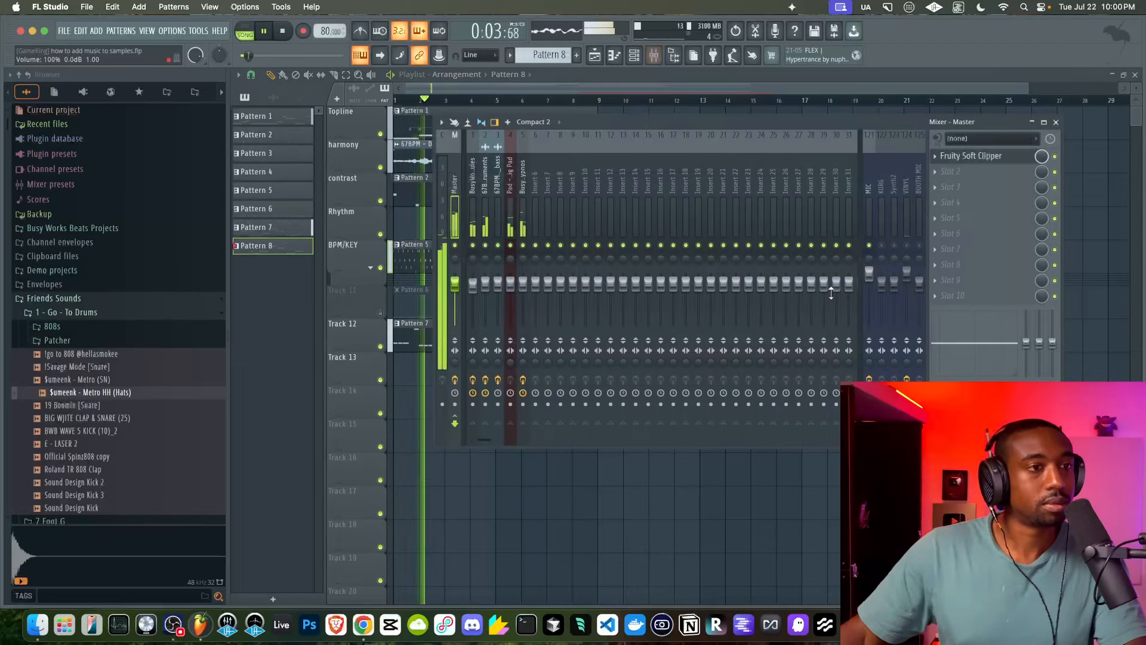
pyautogui.press('F9')
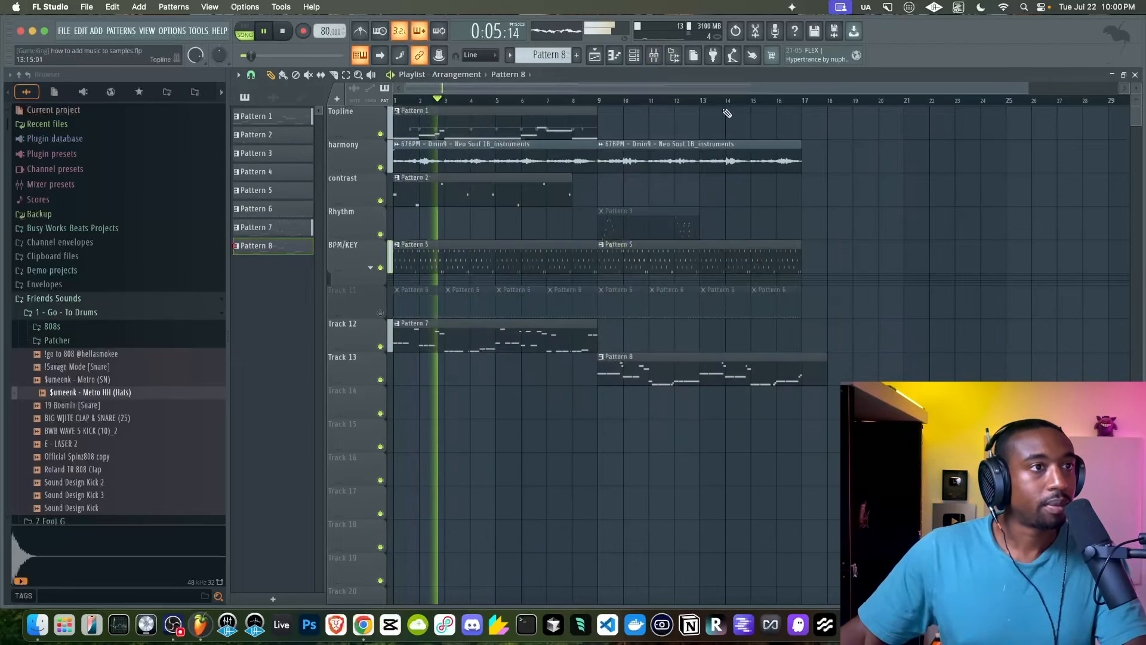
# Hide the browser and route the kick, snare, hi-hat and Hercules #2 channels to mixer tracks 6 to 9.
pyautogui.click(674, 57)
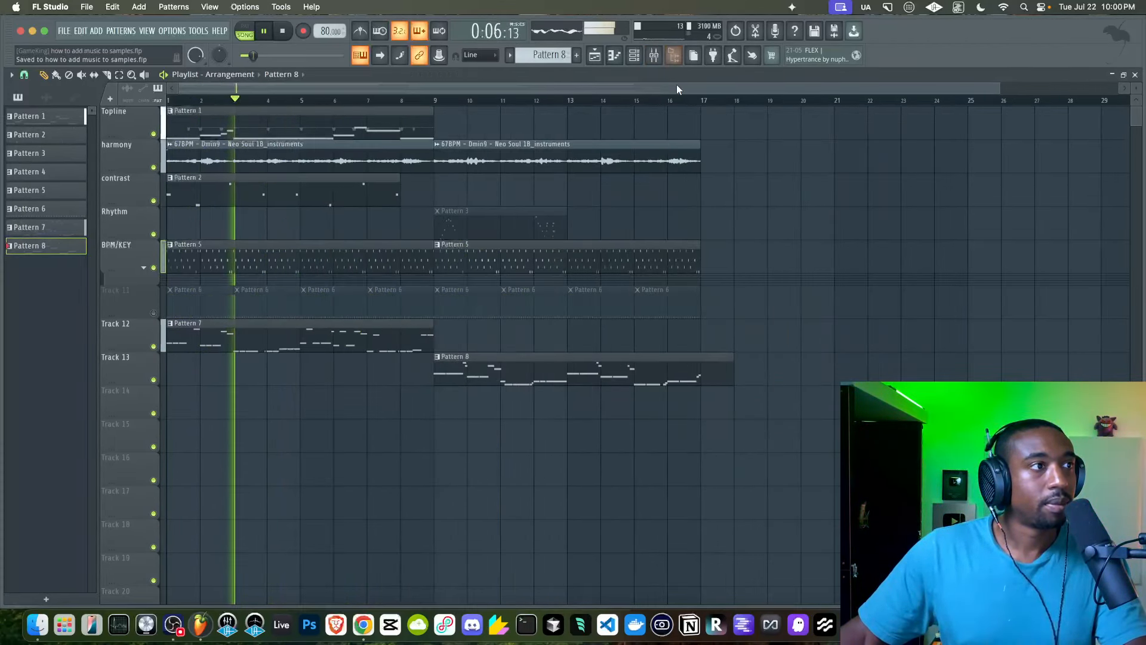
pyautogui.click(654, 56)
pyautogui.click(634, 56)
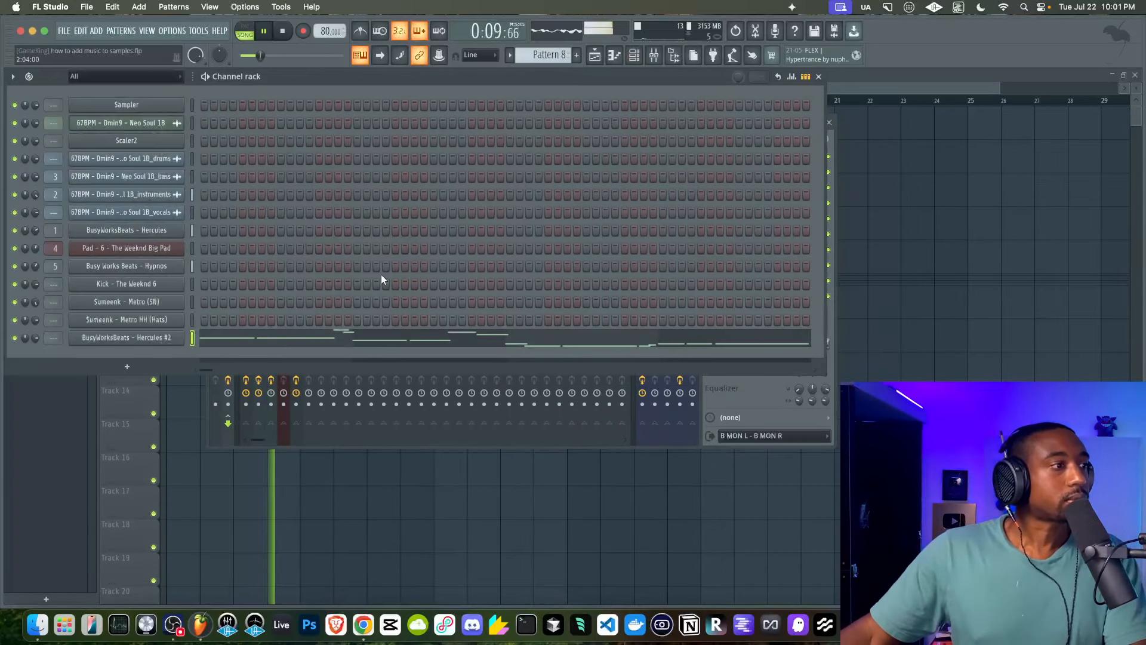
pyautogui.moveTo(193, 282); pyautogui.dragTo(192, 331)
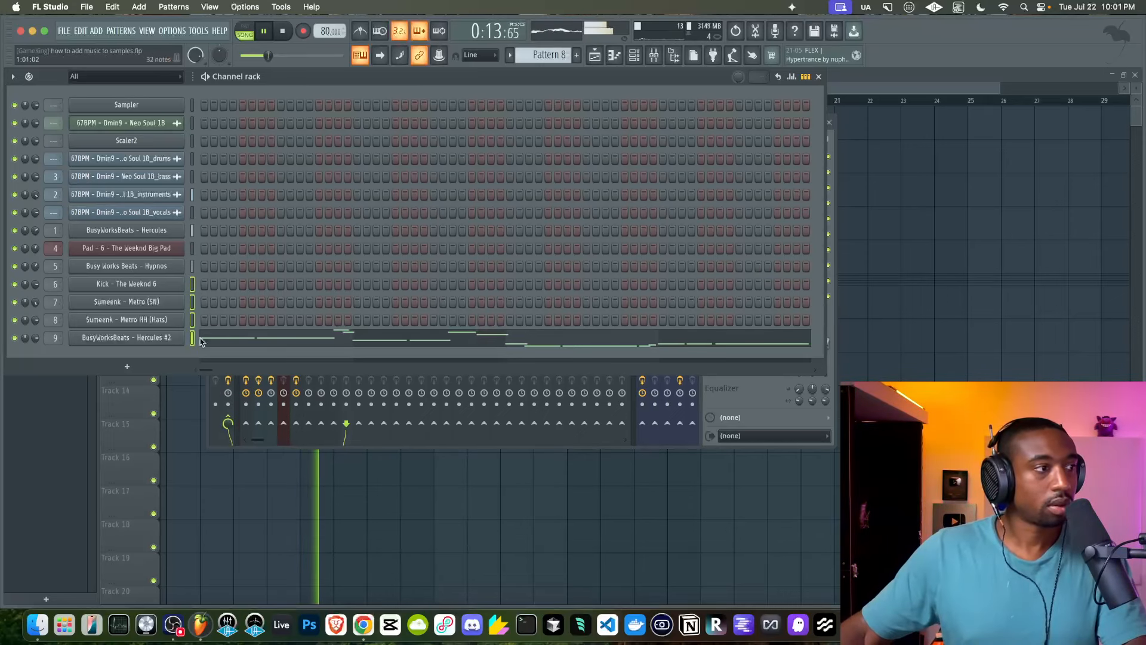
pyautogui.rightClick(257, 512)
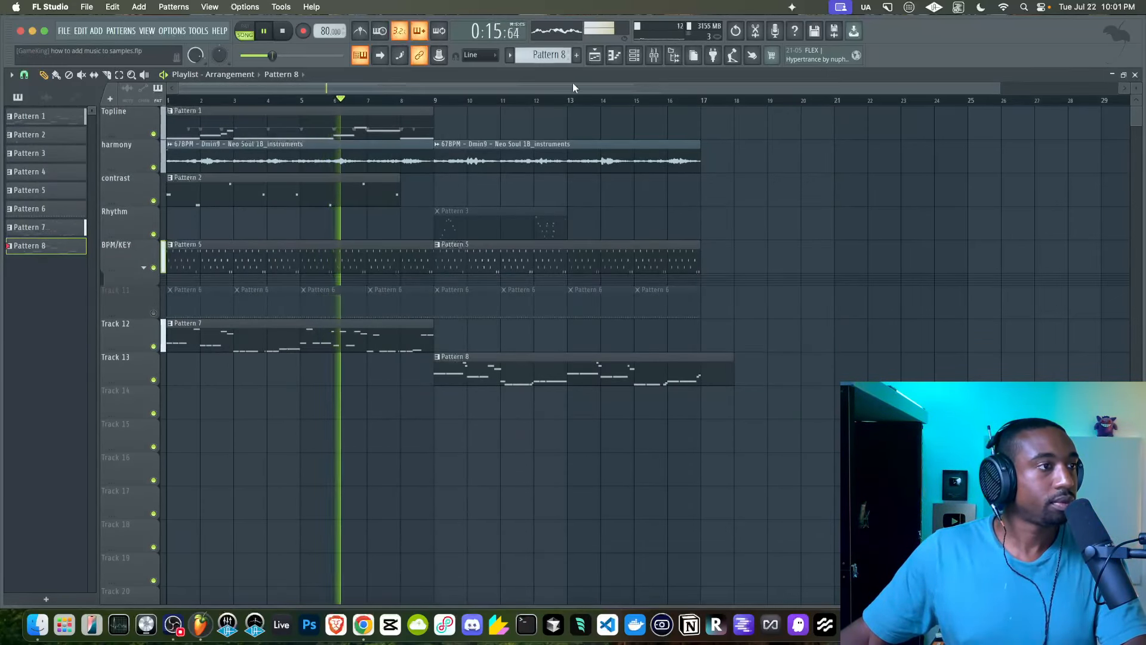
# Raise the volume of the 67BPM instruments stem on mixer track 2 to 107% (1.6 dB).
pyautogui.press('F9')
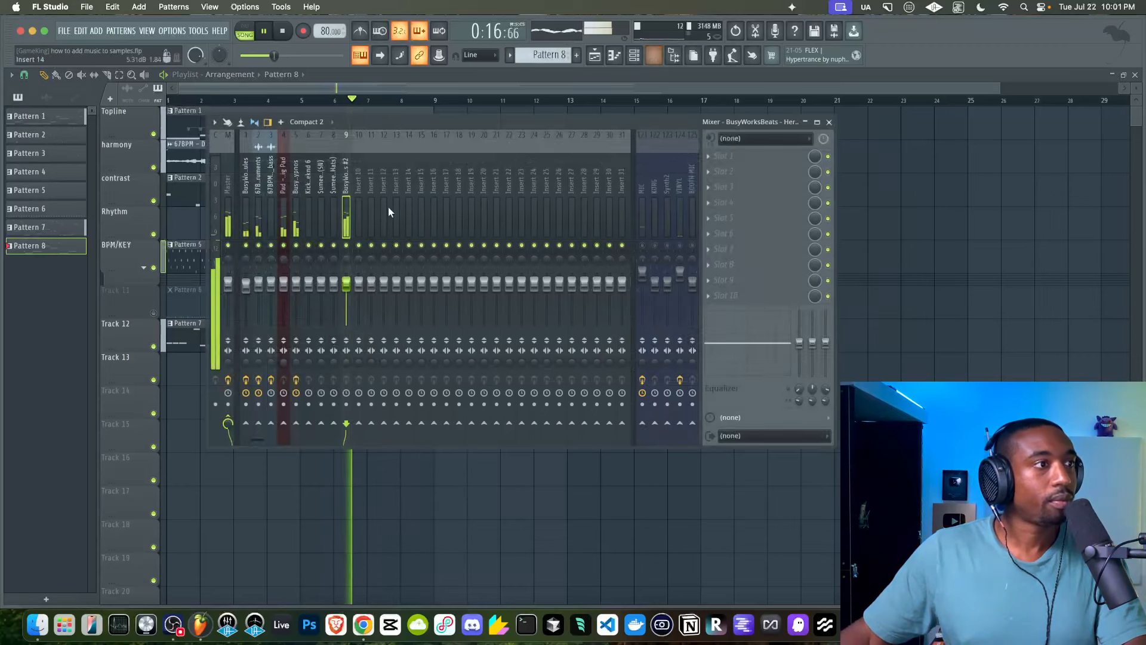
pyautogui.click(258, 221)
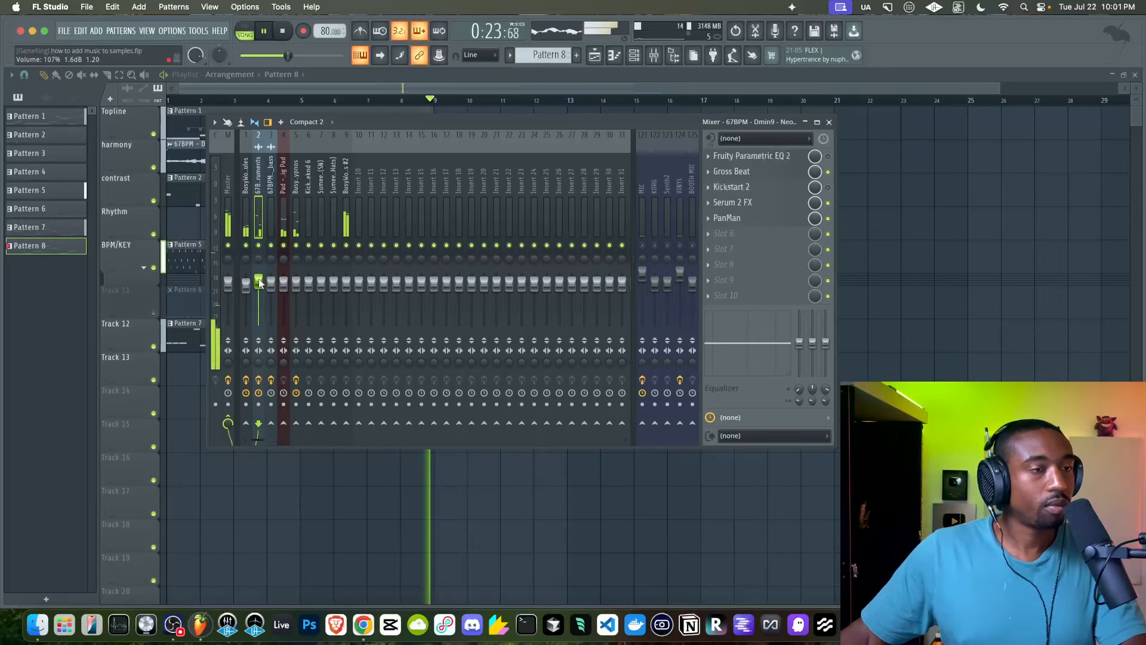
pyautogui.press('F9')
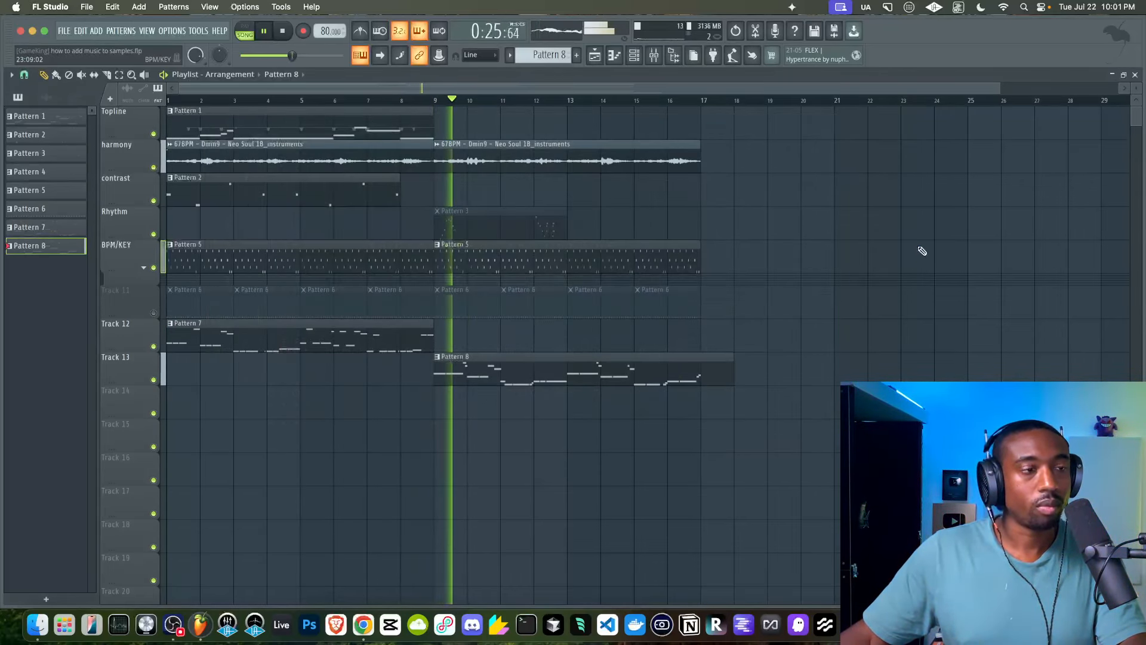
pyautogui.click(654, 55)
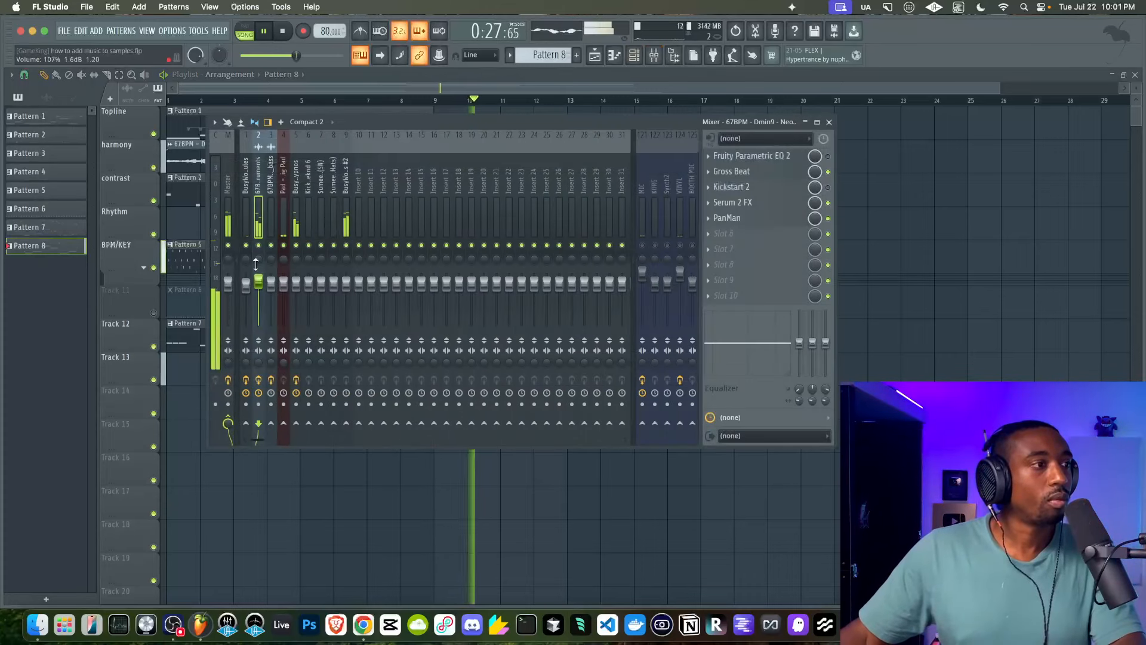
pyautogui.press('F9')
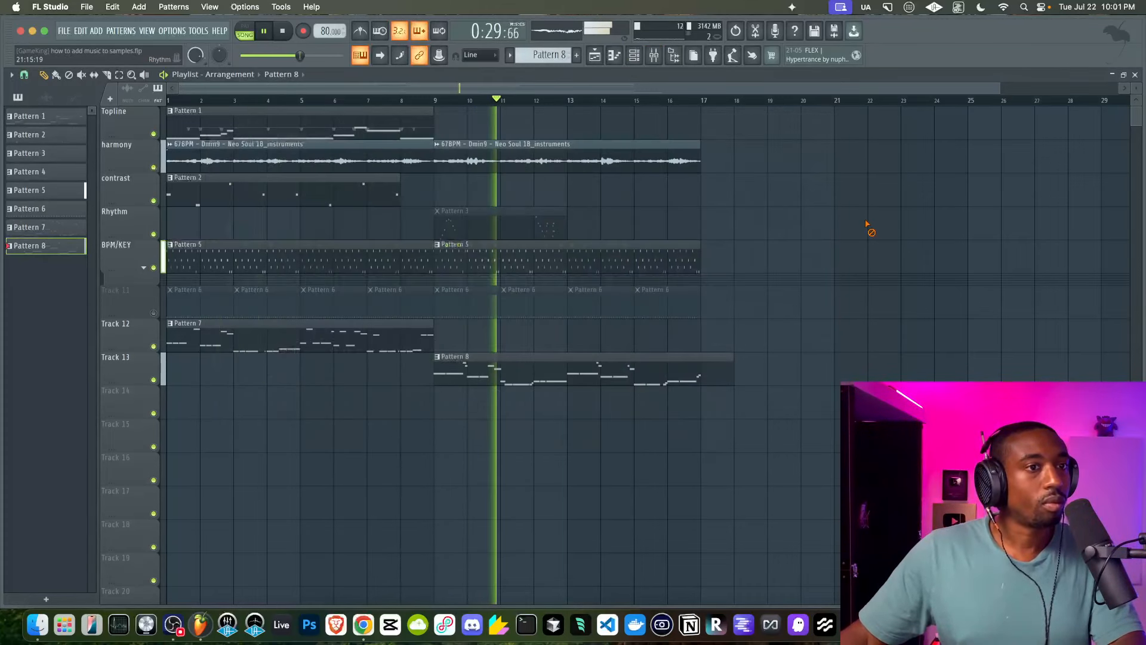
# Shorten the Pattern 8 clip on Track 13 to 8 bars and unmute Track 11 with the drum clips.
pyautogui.moveTo(740, 369); pyautogui.dragTo(708, 376)
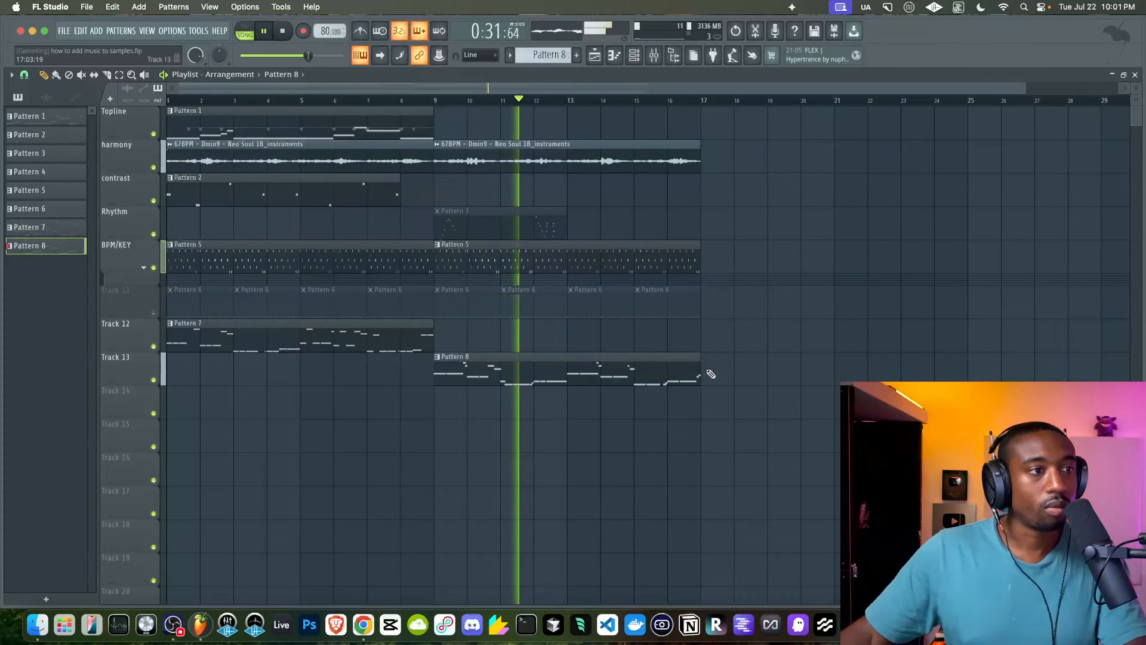
pyautogui.click(154, 314)
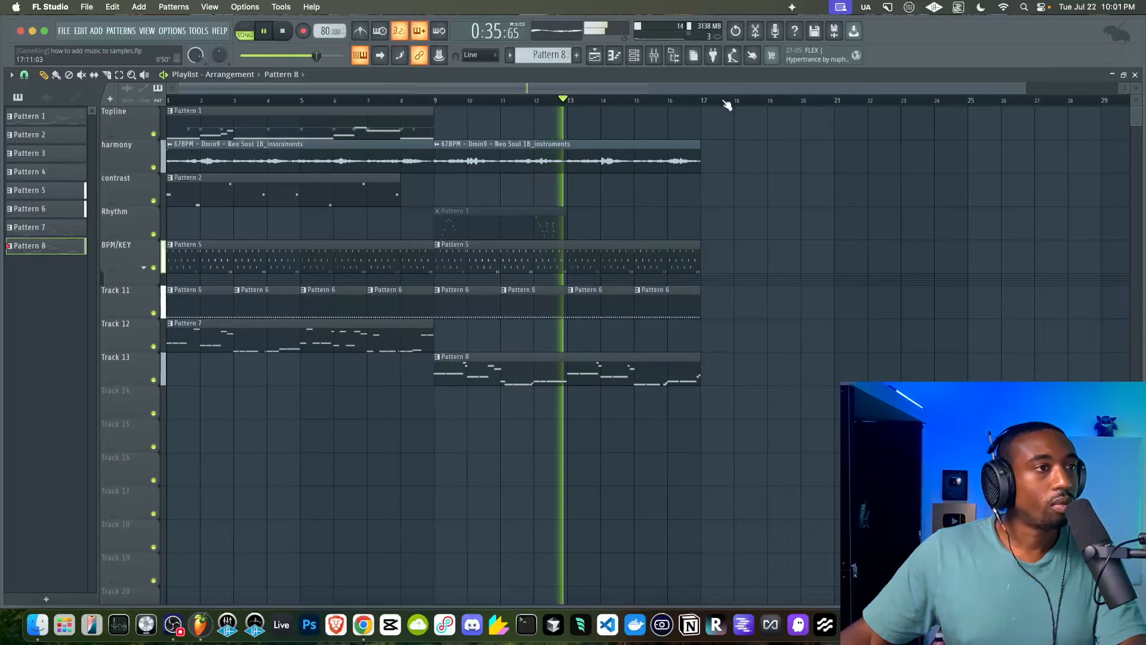
pyautogui.press('F6')
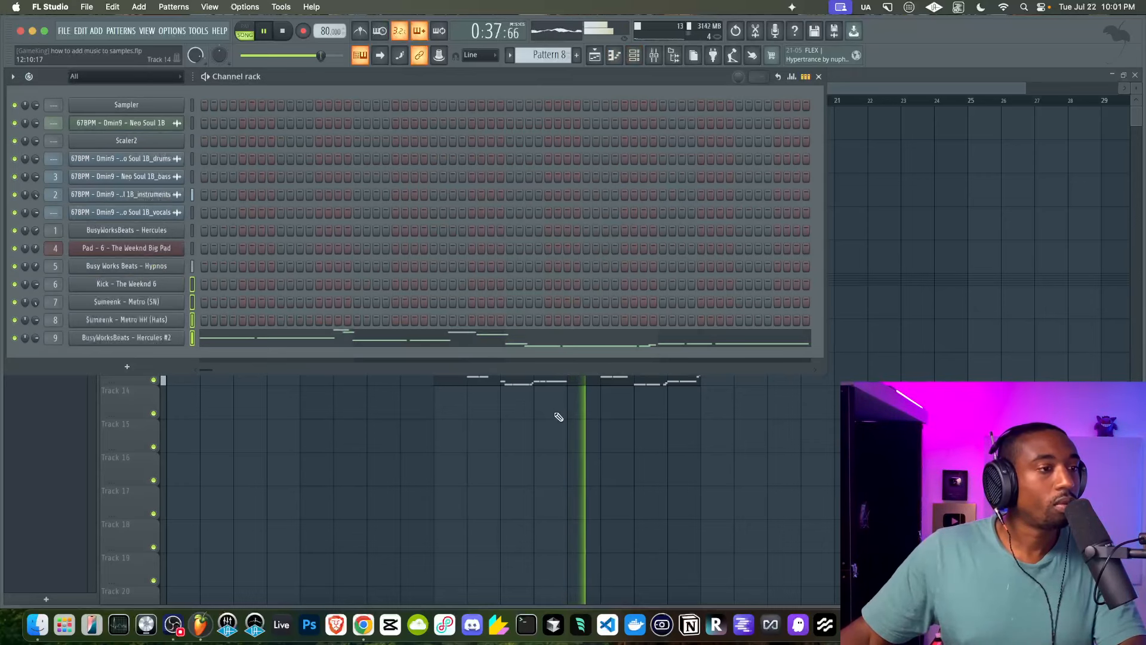
pyautogui.press('F6')
# Open Pattern 6 from its playlist clip and remove all hi-hat steps from the Metro HH (Hats) channel.
pyautogui.doubleClick(550, 289)
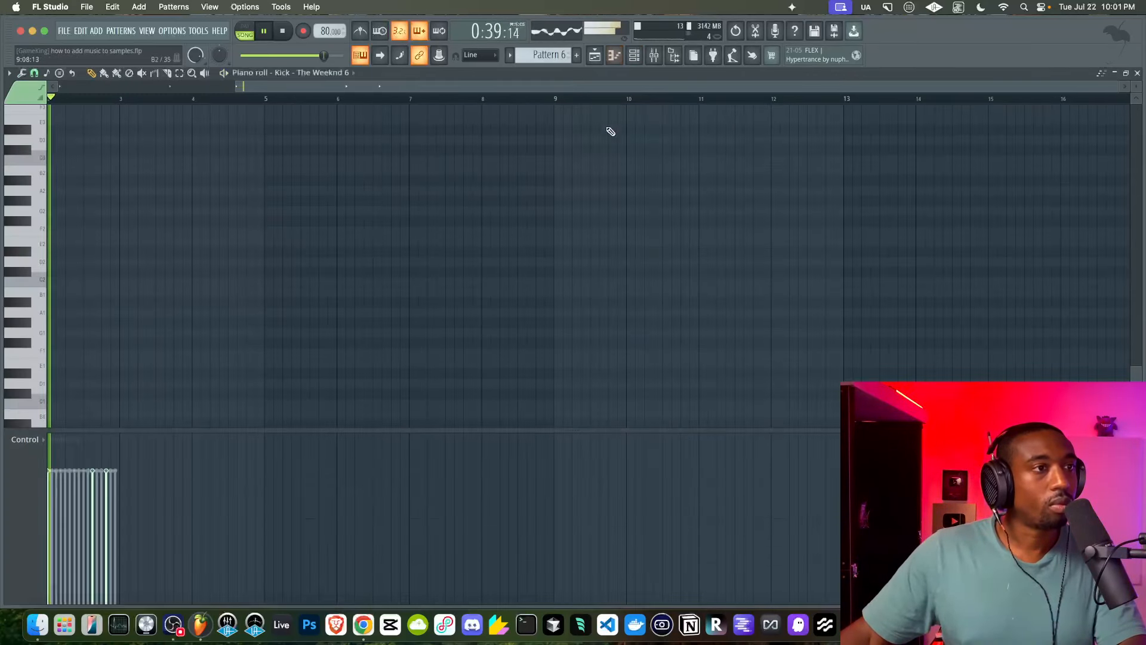
pyautogui.click(633, 57)
pyautogui.press('super+x')
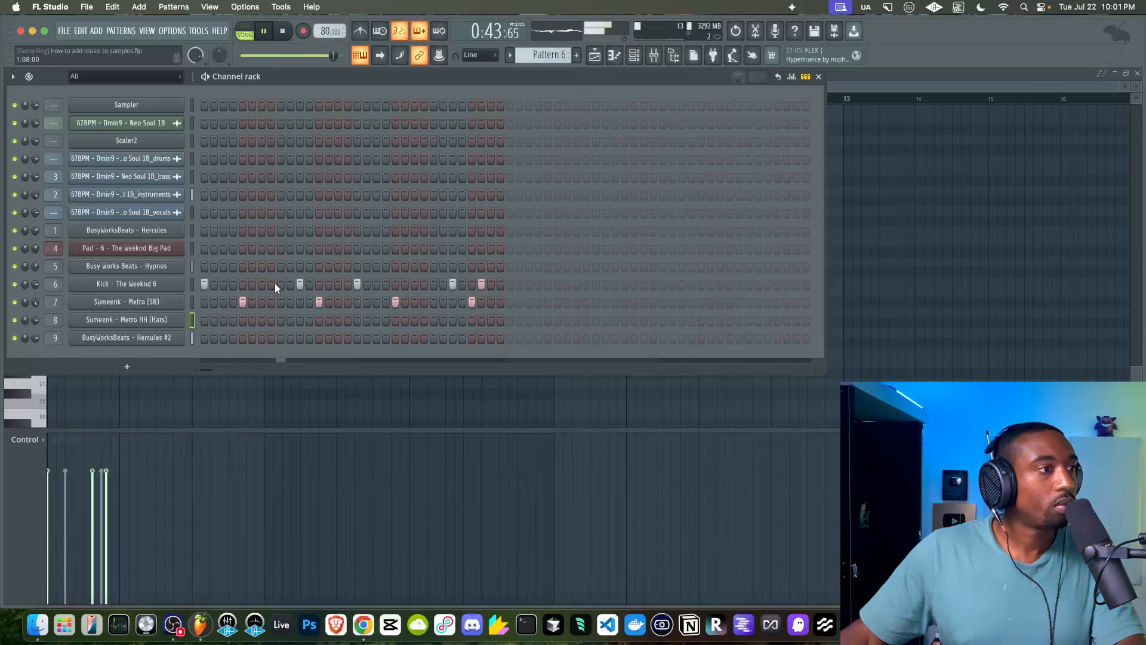
# Add Metro (SN) snare hits on steps 8 and 24 of Pattern 6 and lower the velocity of the step 8 hit.
pyautogui.click(271, 301)
pyautogui.click(423, 301)
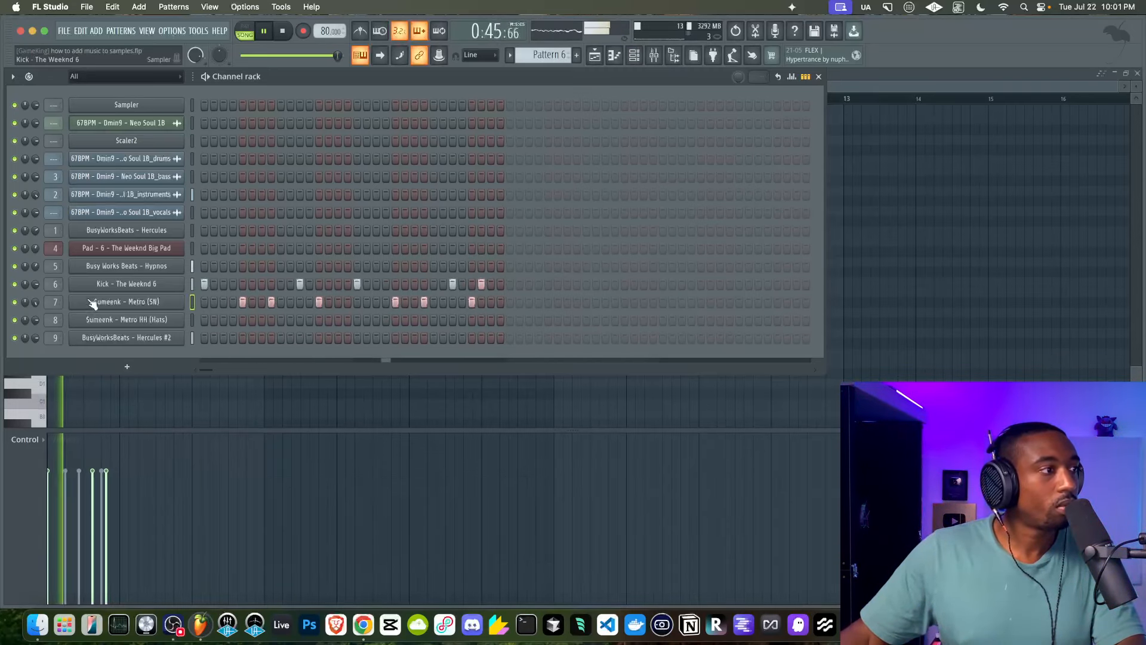
pyautogui.click(792, 79)
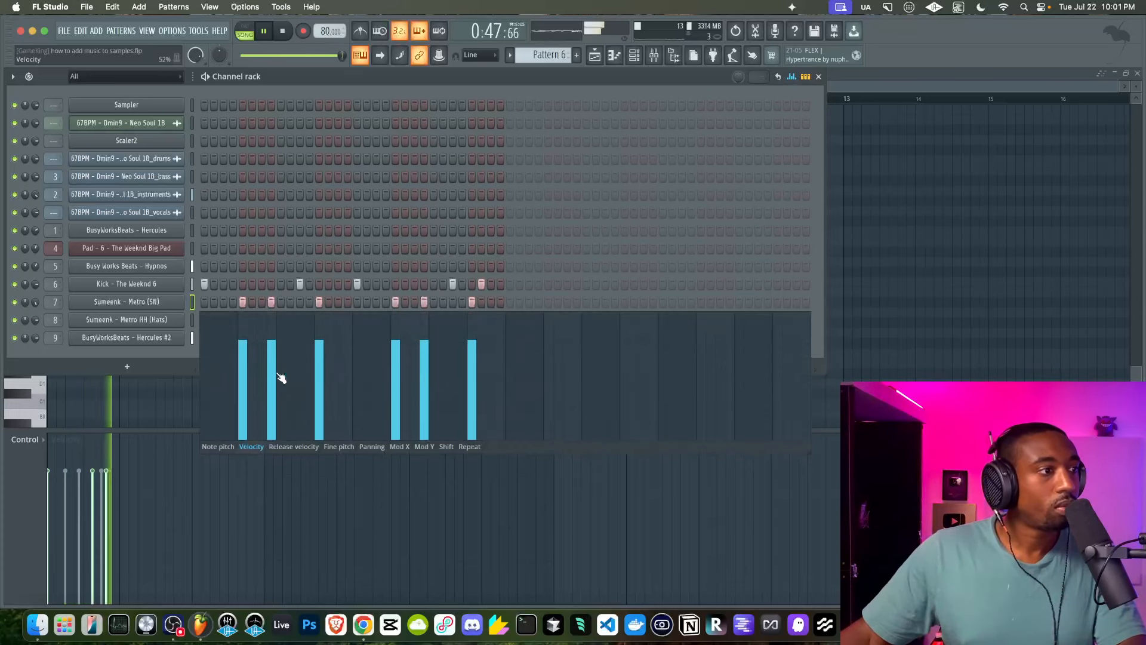
pyautogui.click(272, 370)
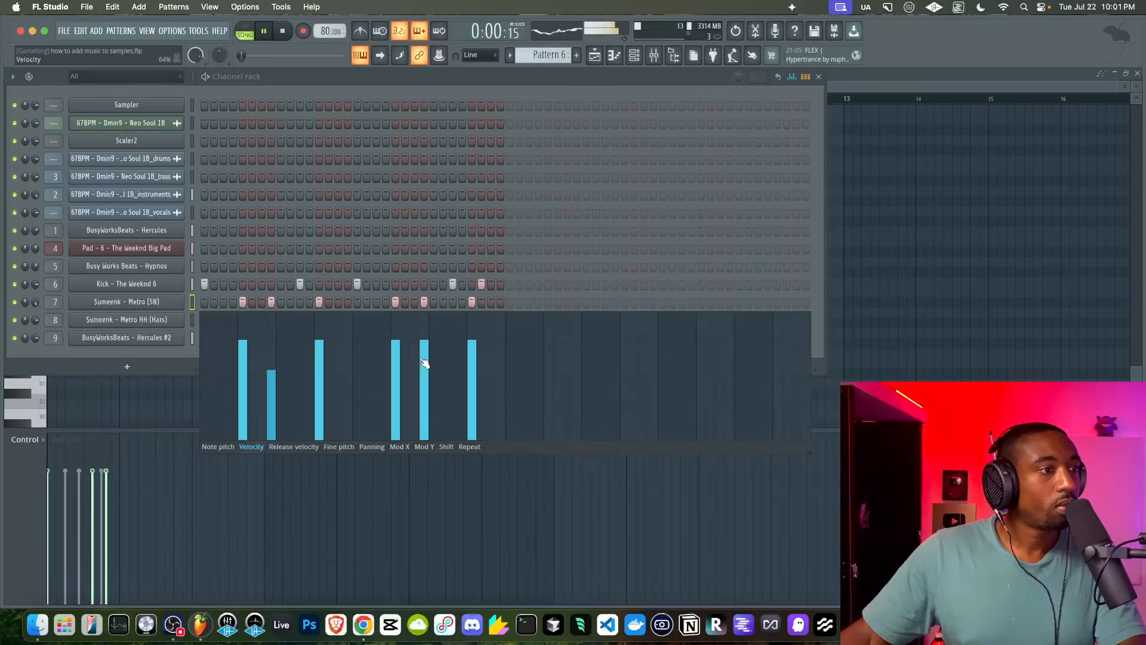
pyautogui.click(597, 58)
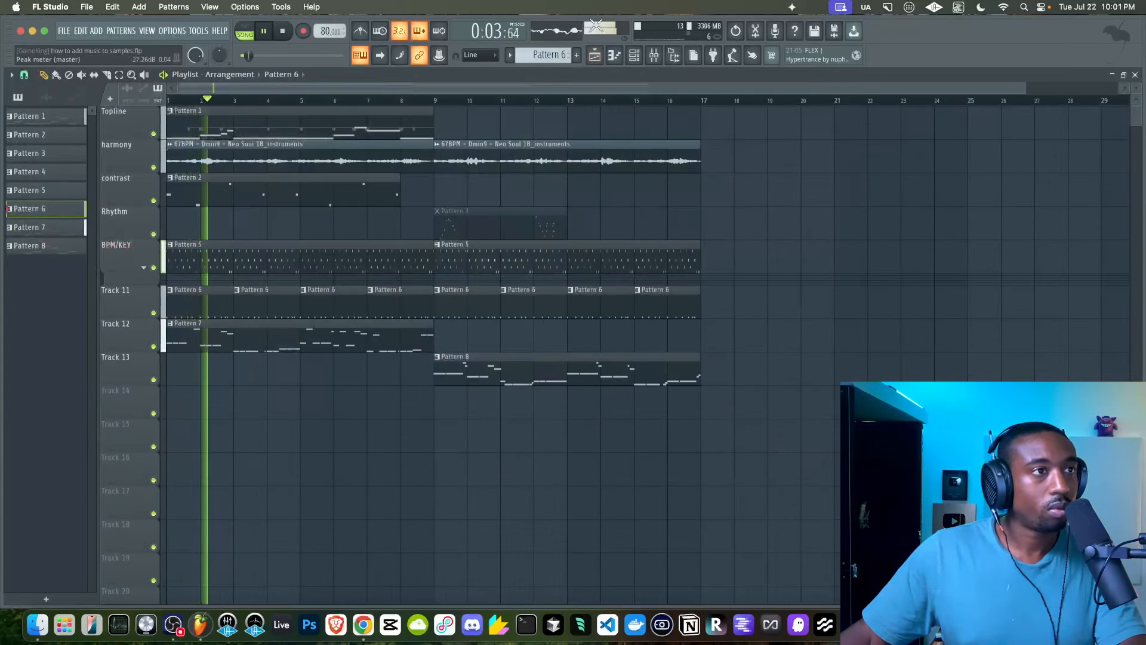
pyautogui.click(634, 55)
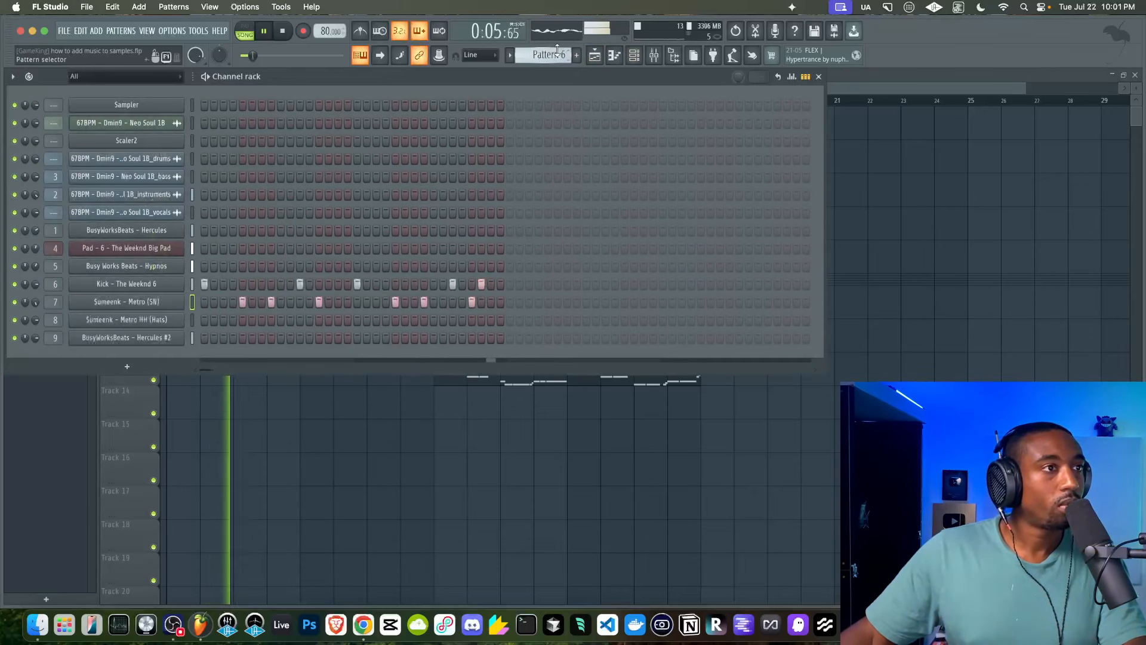
# Fill all 32 steps of the Metro HH (Hats) channel in Pattern 6 with hi-hats.
pyautogui.rightClick(182, 322)
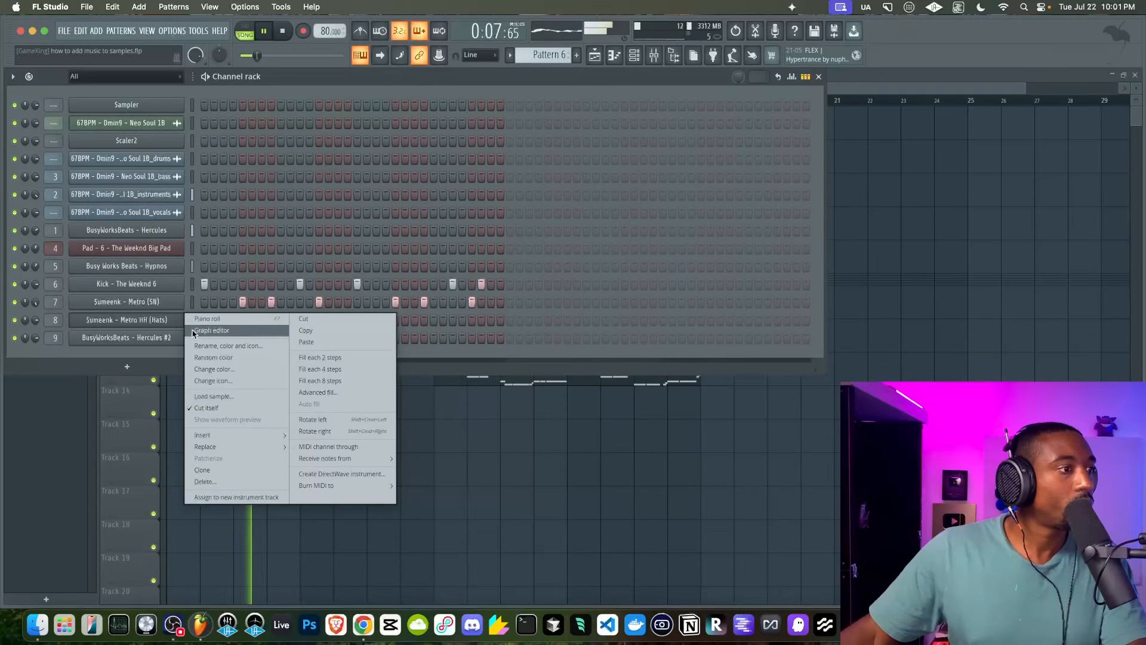
pyautogui.click(165, 352)
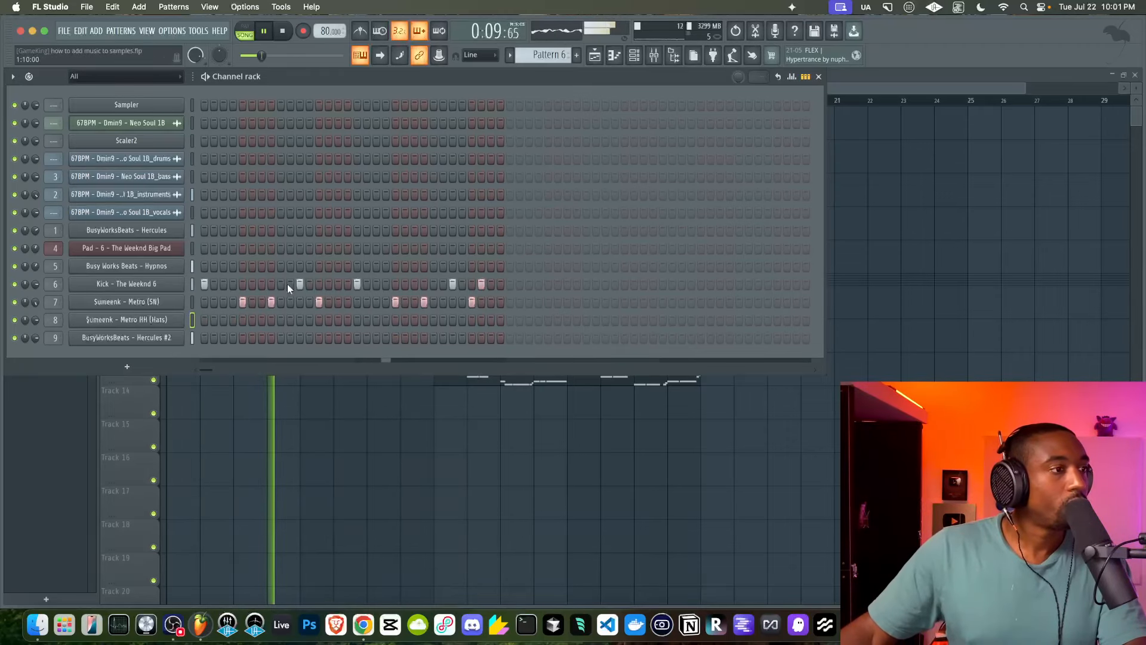
pyautogui.moveTo(203, 320); pyautogui.dragTo(495, 322)
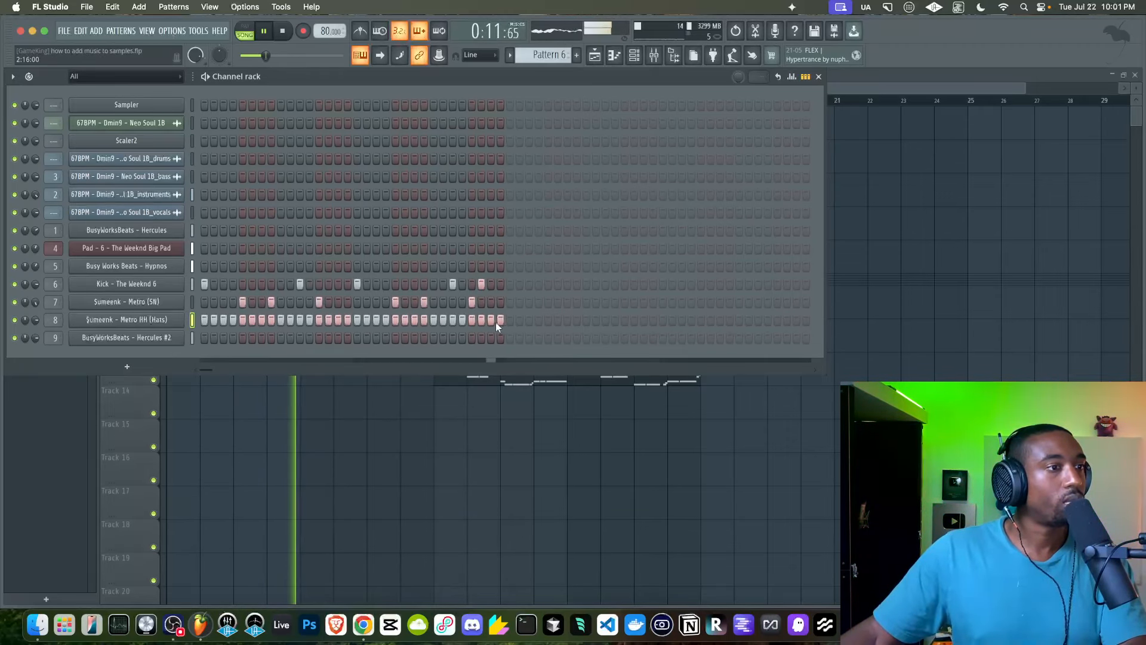
# Add repeats to hi-hat steps 3 and 19 of the Metro HH (Hats) channel using the graph editor's Repeat parameter.
pyautogui.click(143, 321)
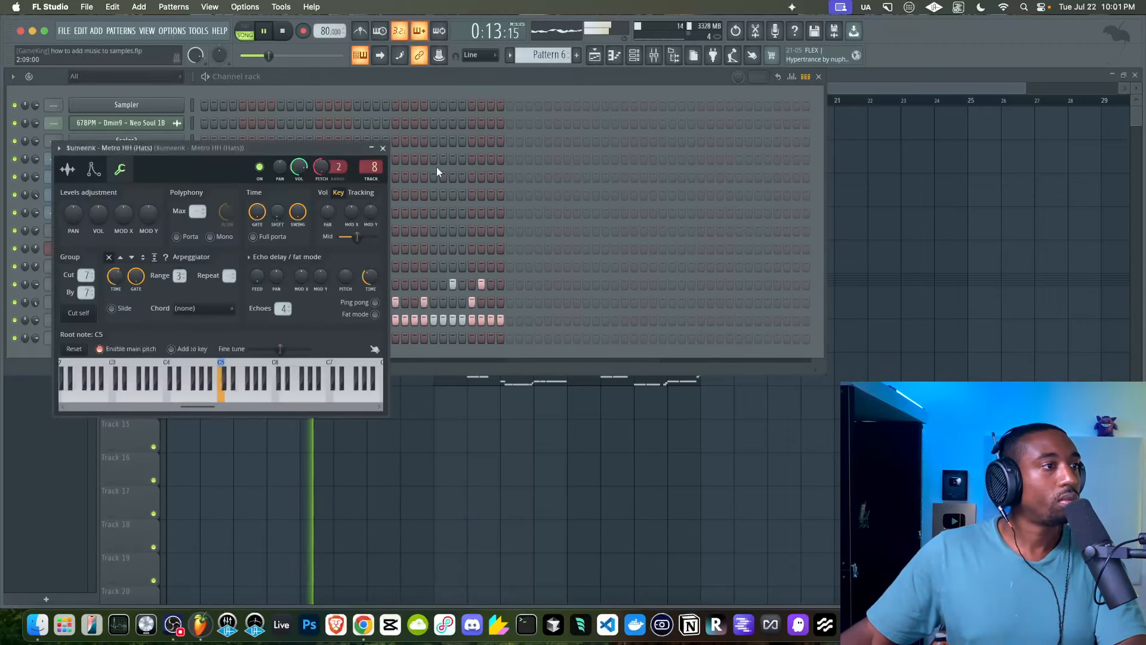
pyautogui.click(383, 148)
pyautogui.click(791, 76)
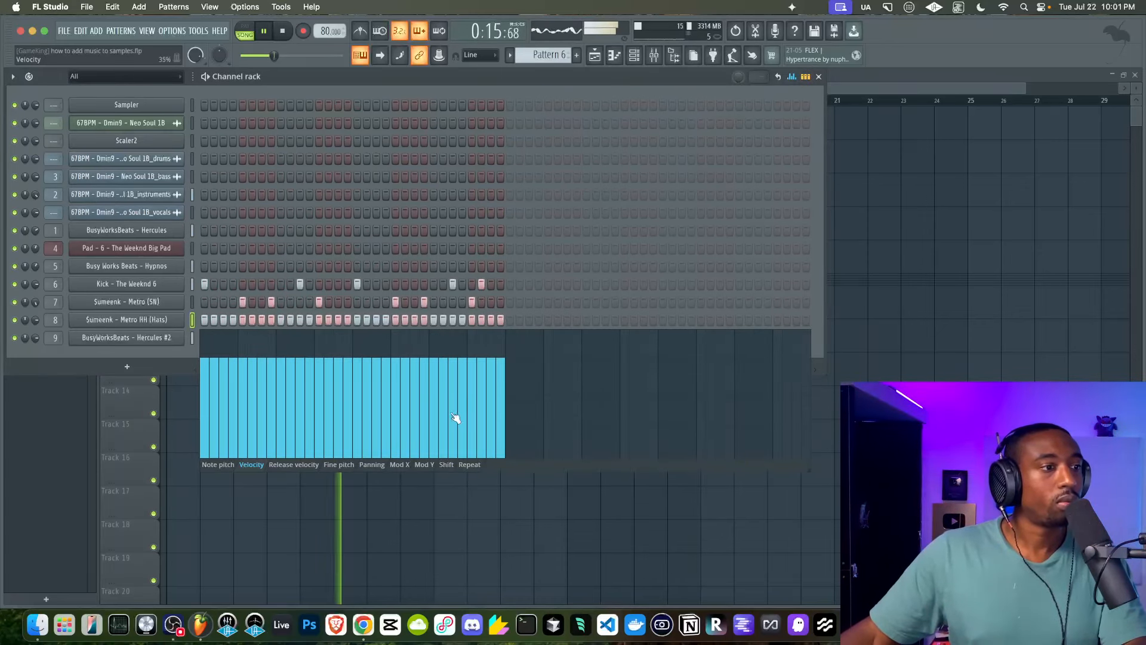
pyautogui.click(469, 464)
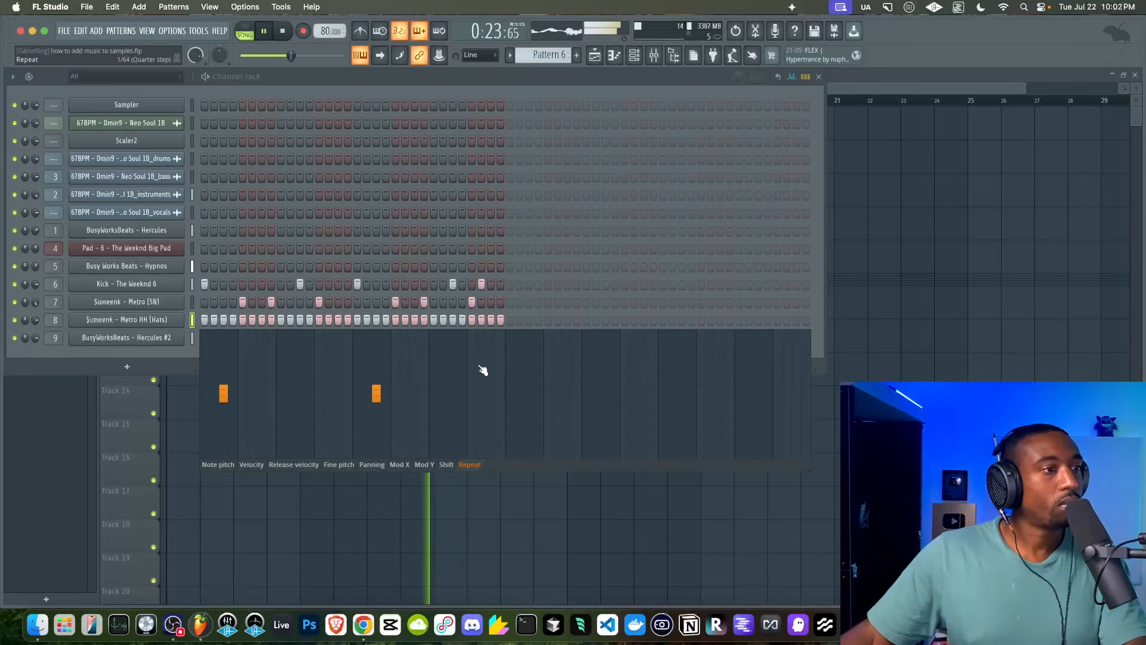
pyautogui.click(232, 413)
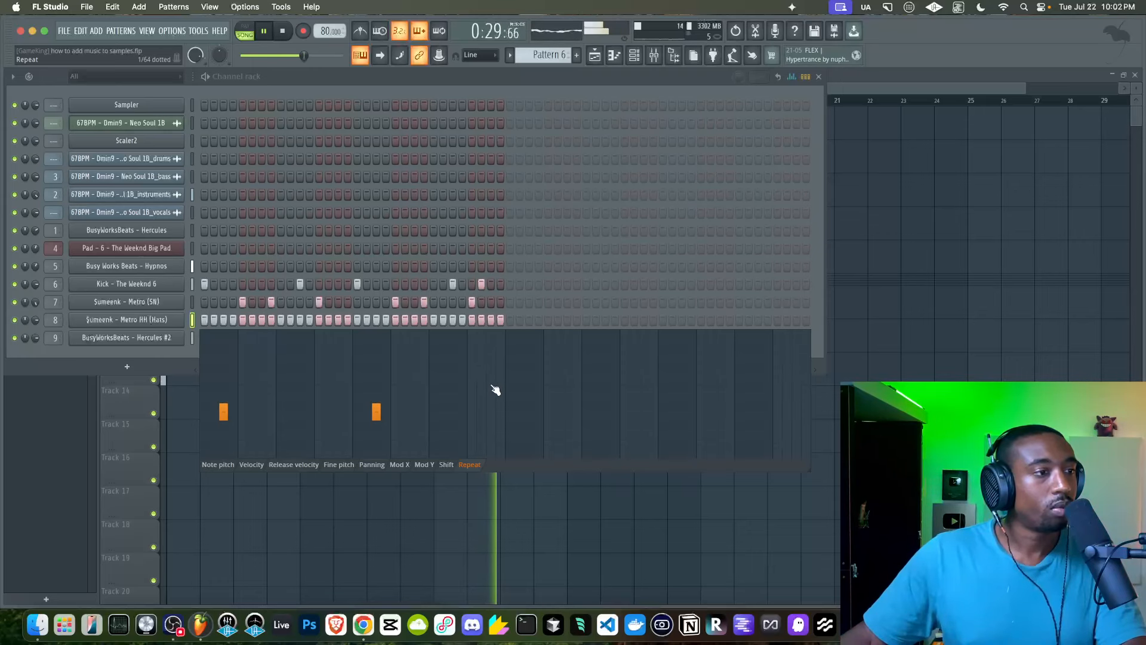
pyautogui.click(149, 320)
pyautogui.rightClick(278, 210)
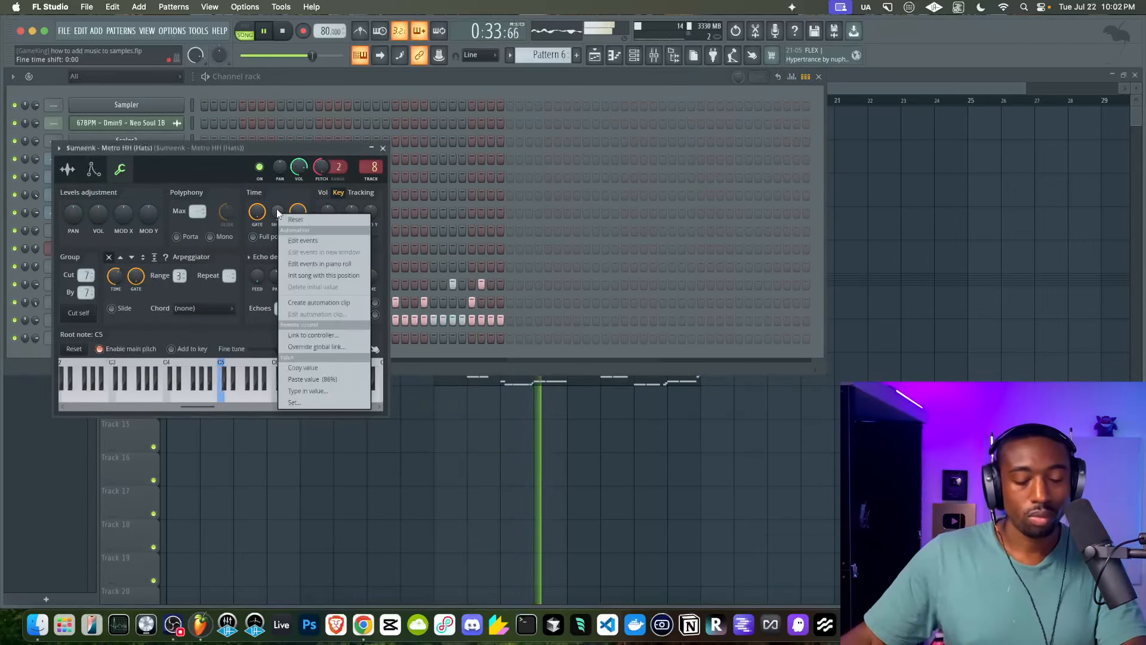
pyautogui.press('c')
pyautogui.click(642, 118)
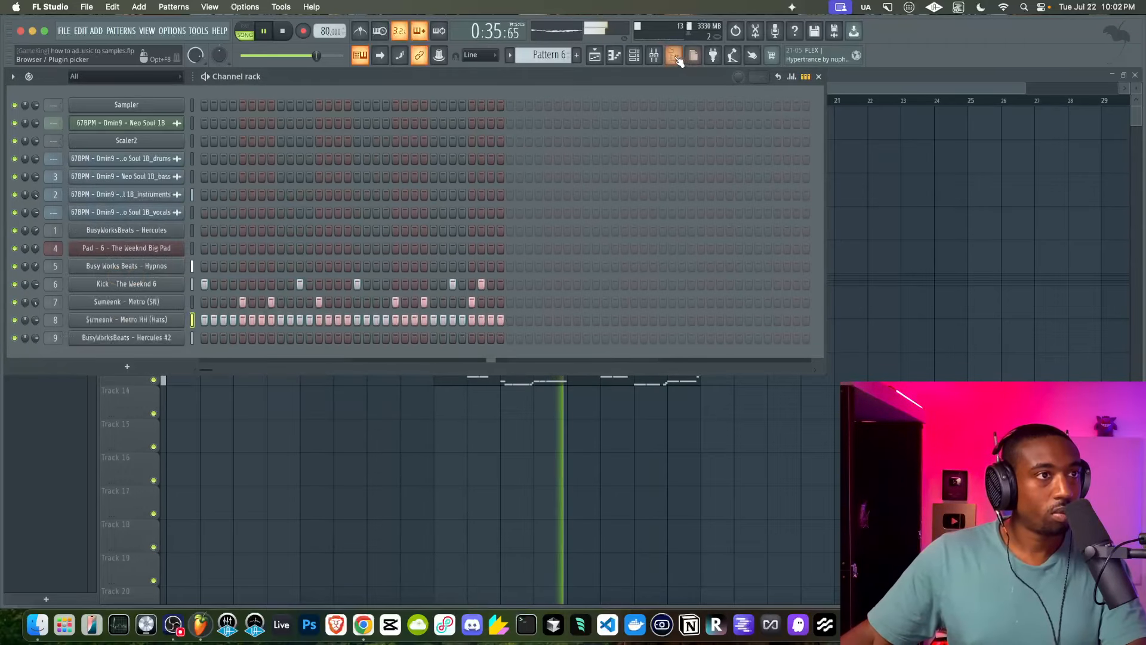
pyautogui.click(656, 57)
pyautogui.click(890, 225)
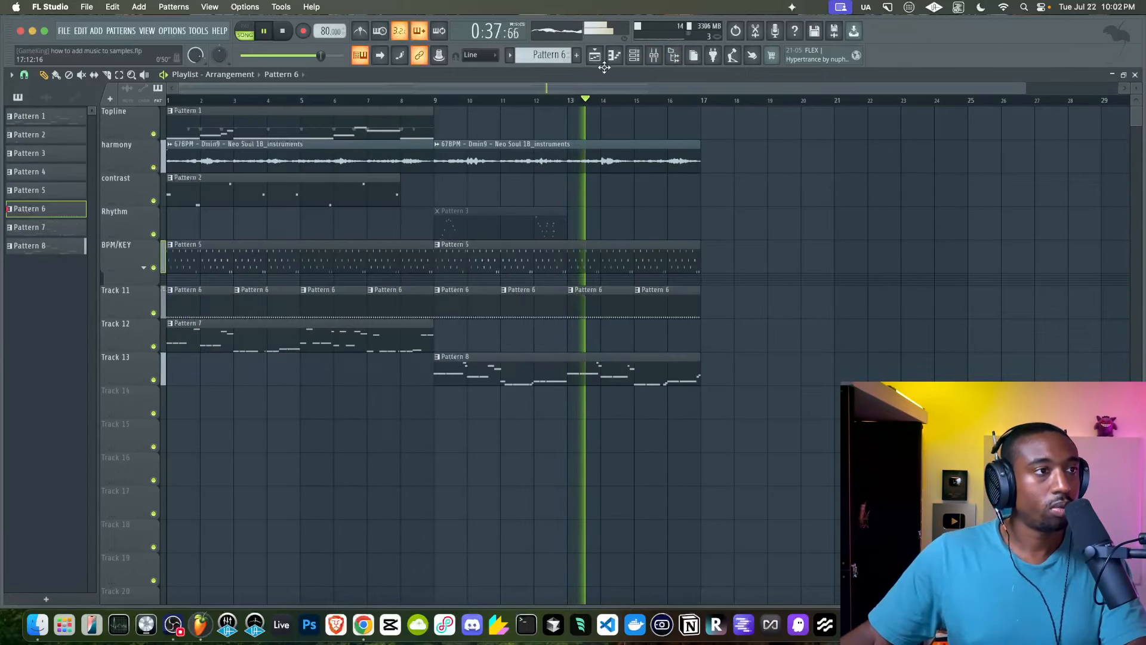
pyautogui.click(634, 55)
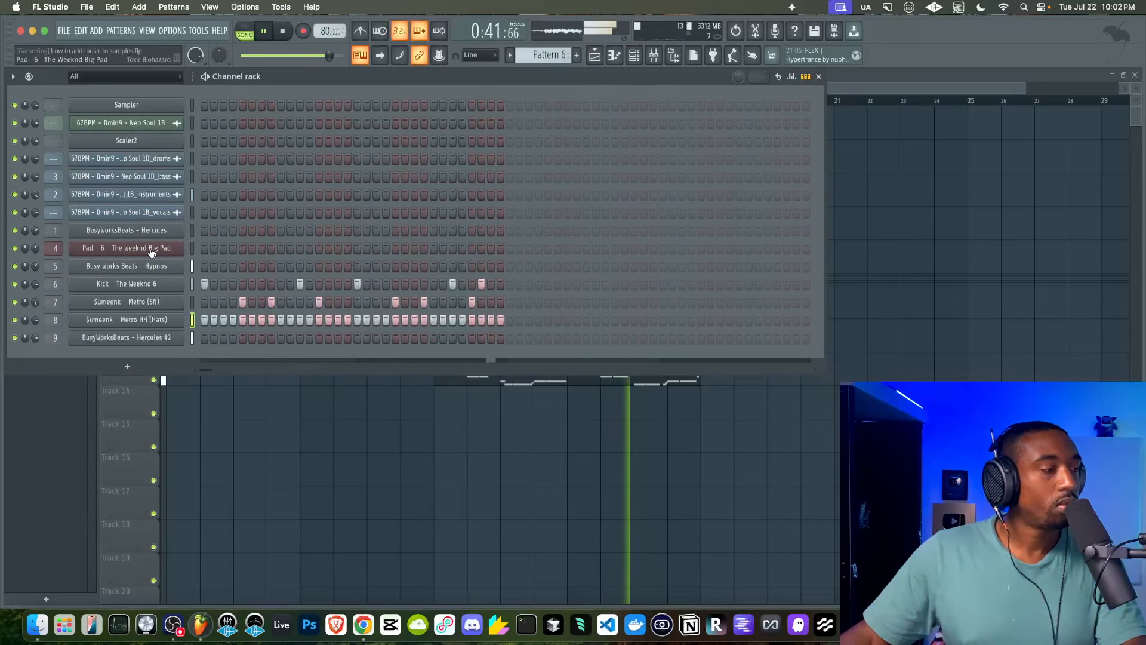
pyautogui.click(895, 218)
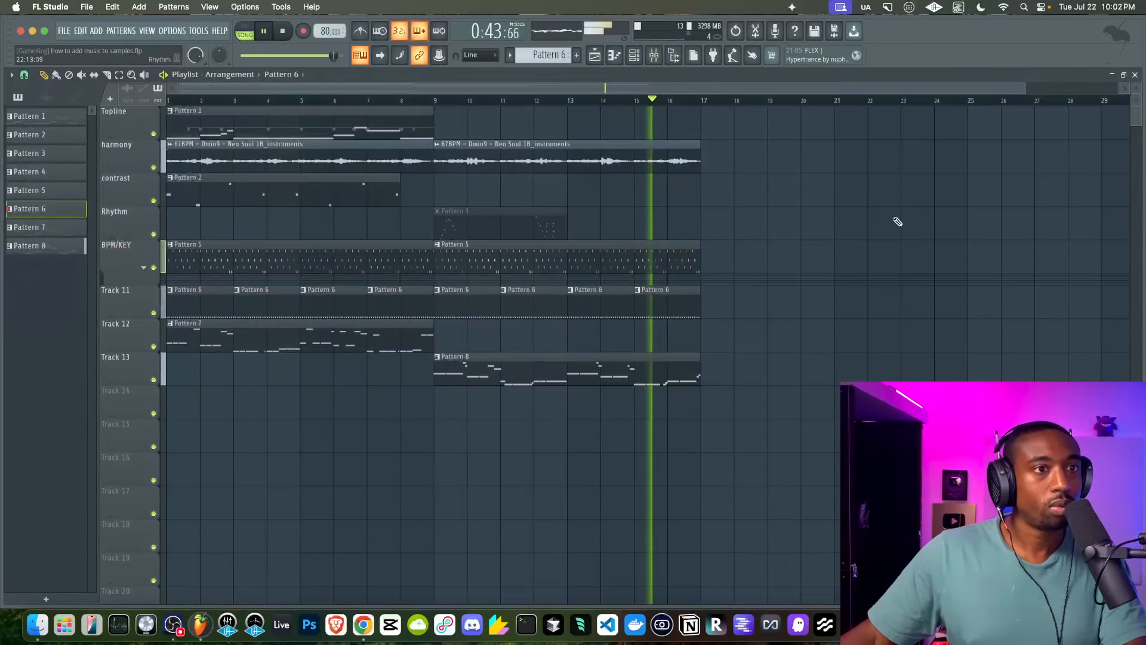
# Mute the MIC track in the mixer and restart playback from the beginning of the song.
pyautogui.click(656, 57)
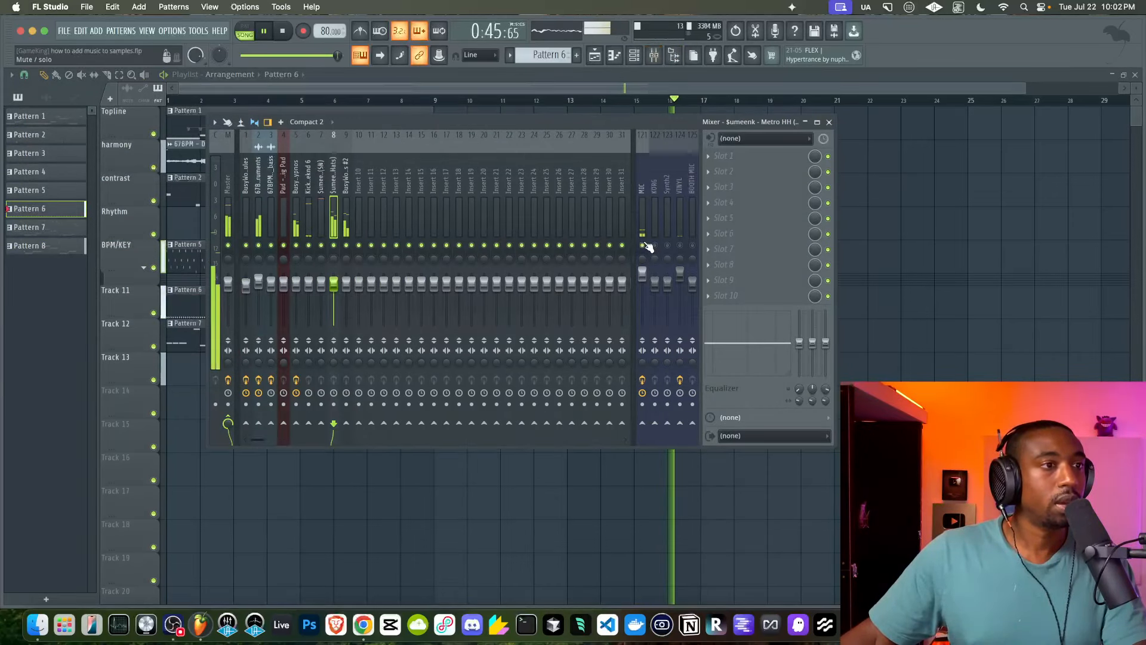
pyautogui.press('space')
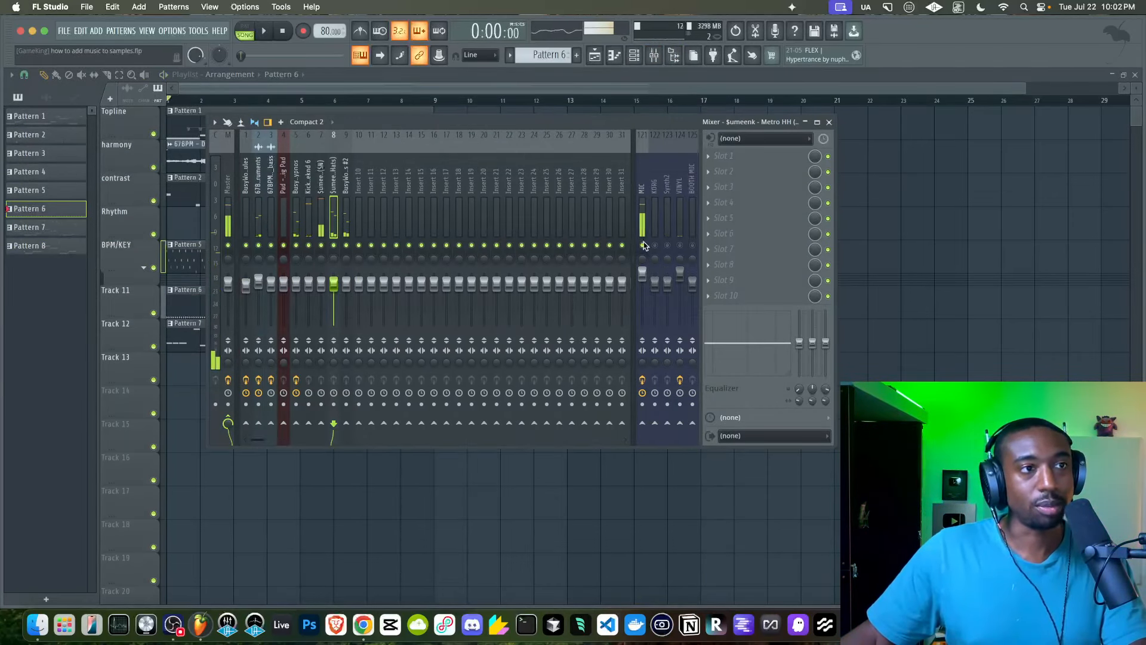
pyautogui.click(642, 245)
pyautogui.press('space')
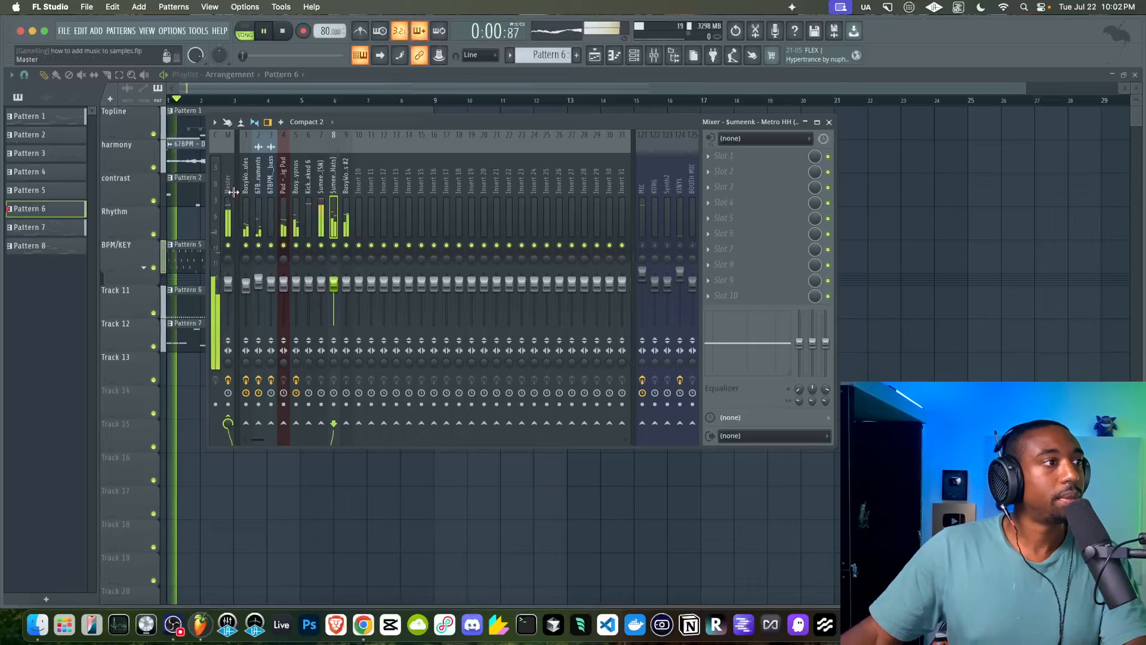
# Load Gold Clip in slot 2 of the Master track with Gold at 2.50 dB and Alchemy at about 2 dB.
pyautogui.click(228, 174)
pyautogui.click(722, 171)
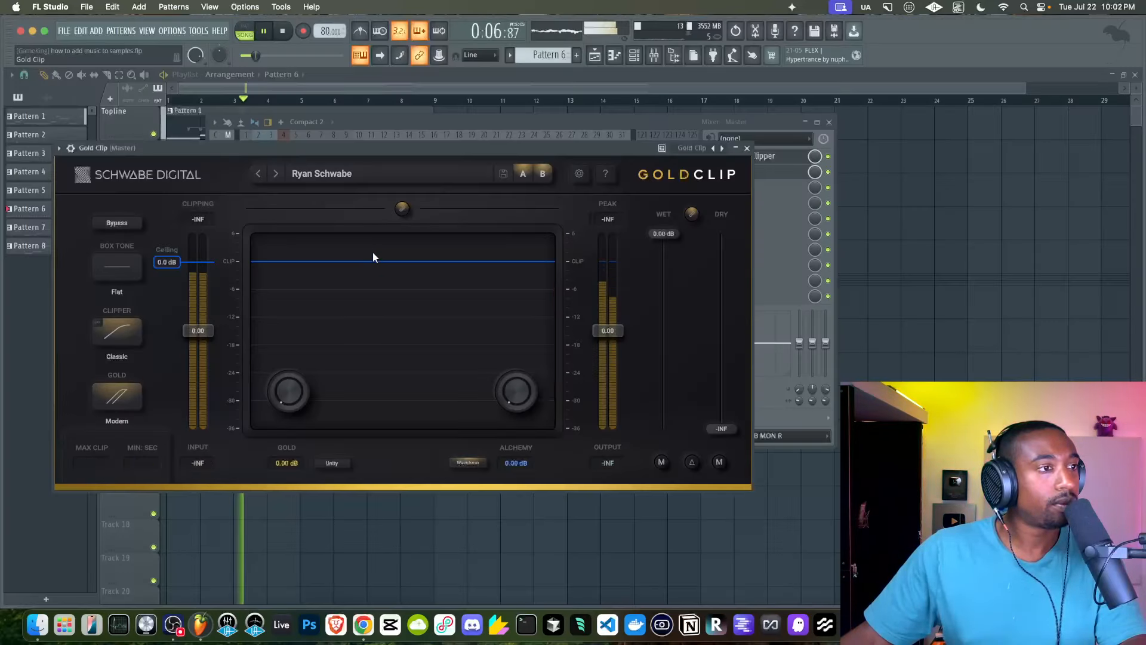
pyautogui.moveTo(279, 397); pyautogui.dragTo(460, 167)
pyautogui.moveTo(514, 387); pyautogui.dragTo(514, 286)
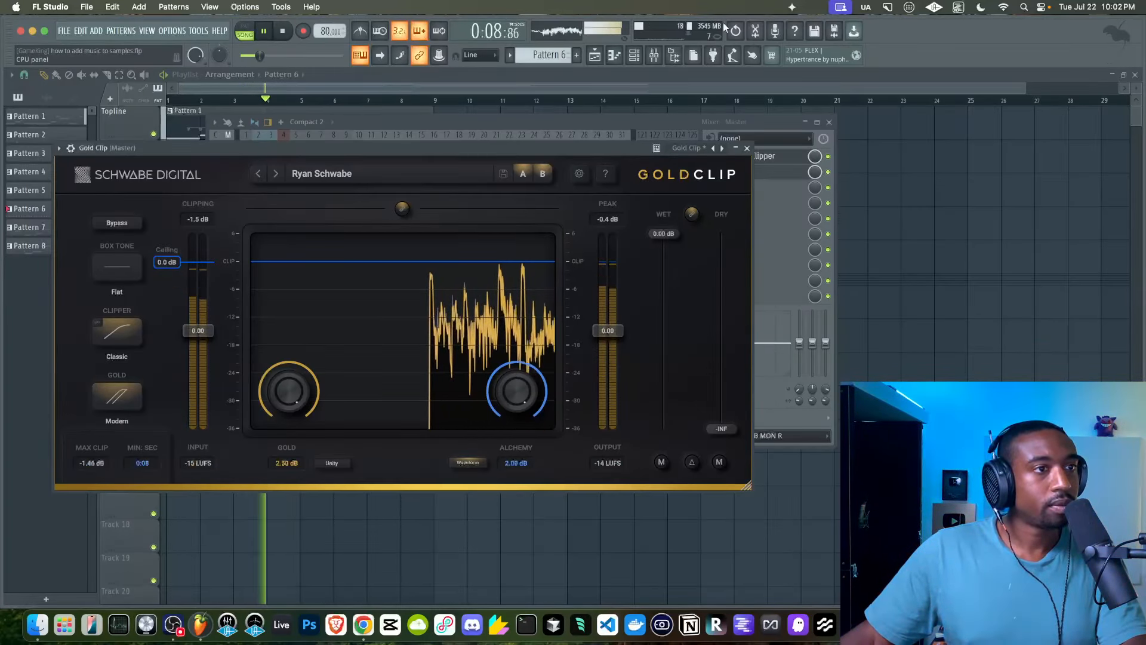
pyautogui.click(746, 148)
# Load MD4HD in slot 3 of the Master track, with Parallel UL mode and a normalizer gain of 1.3 dB.
pyautogui.click(732, 188)
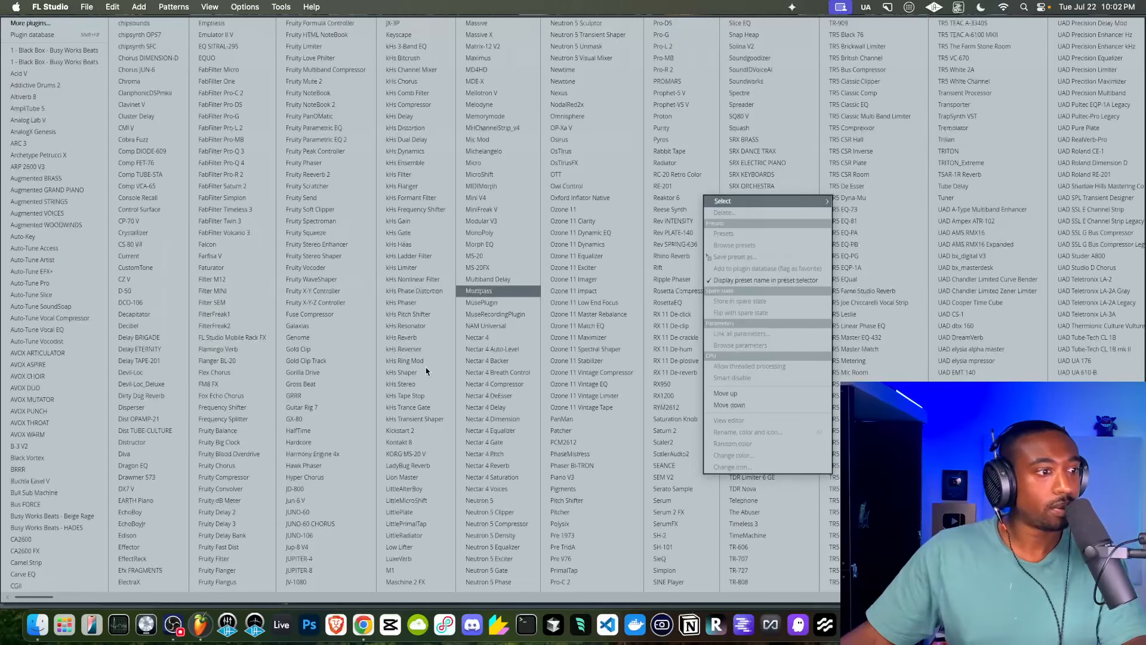
pyautogui.click(484, 70)
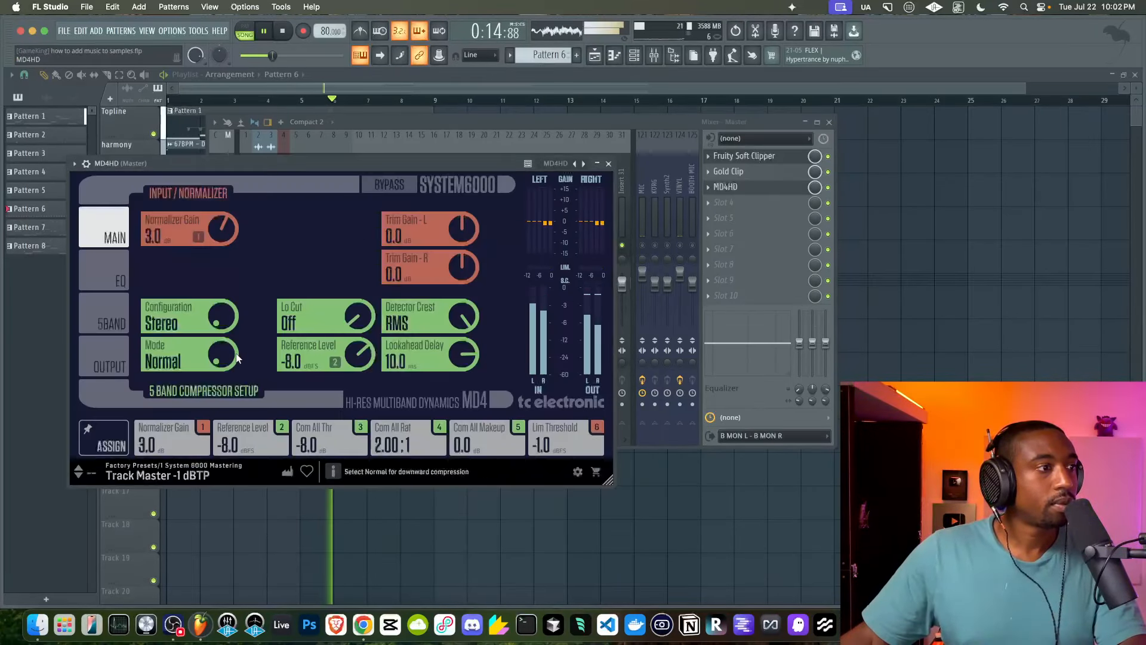
pyautogui.moveTo(233, 358); pyautogui.dragTo(233, 311)
pyautogui.moveTo(222, 220); pyautogui.dragTo(222, 237)
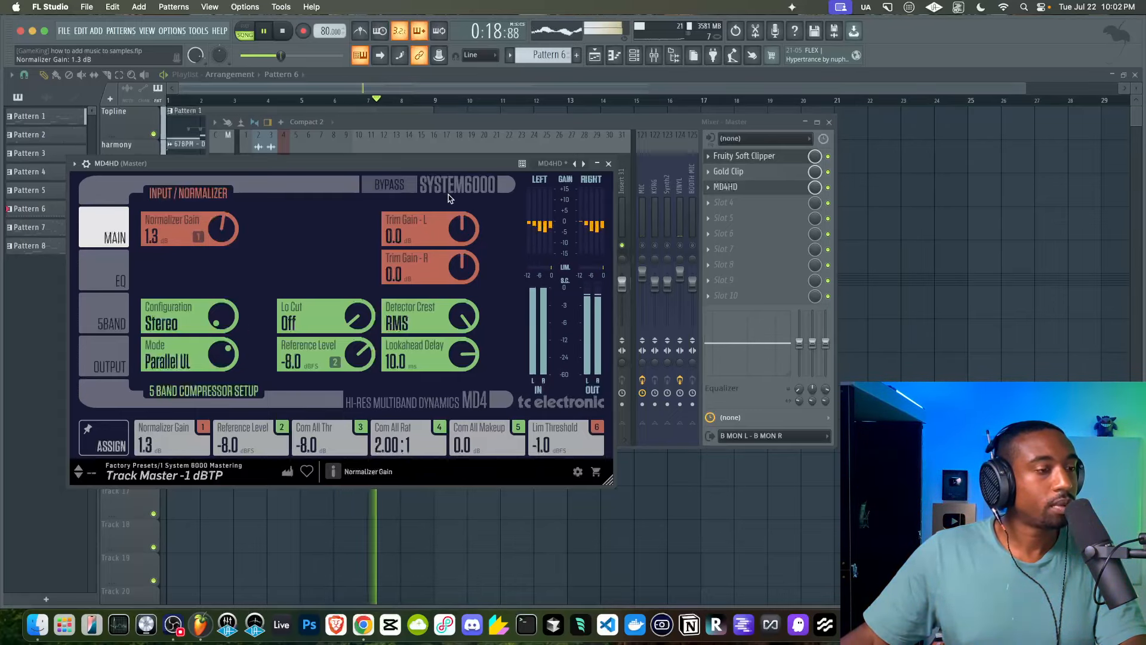
pyautogui.click(608, 164)
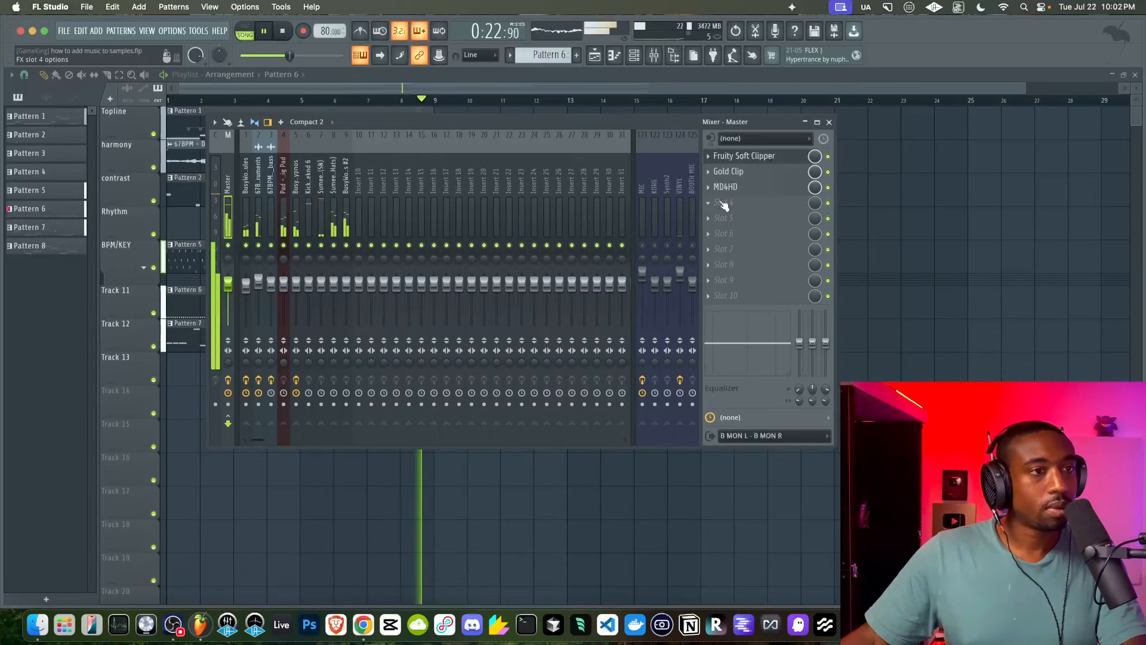
# Load Fruity Limiter in slot 4 of the Master track and switch it to compressor mode.
pyautogui.click(872, 234)
pyautogui.click(654, 55)
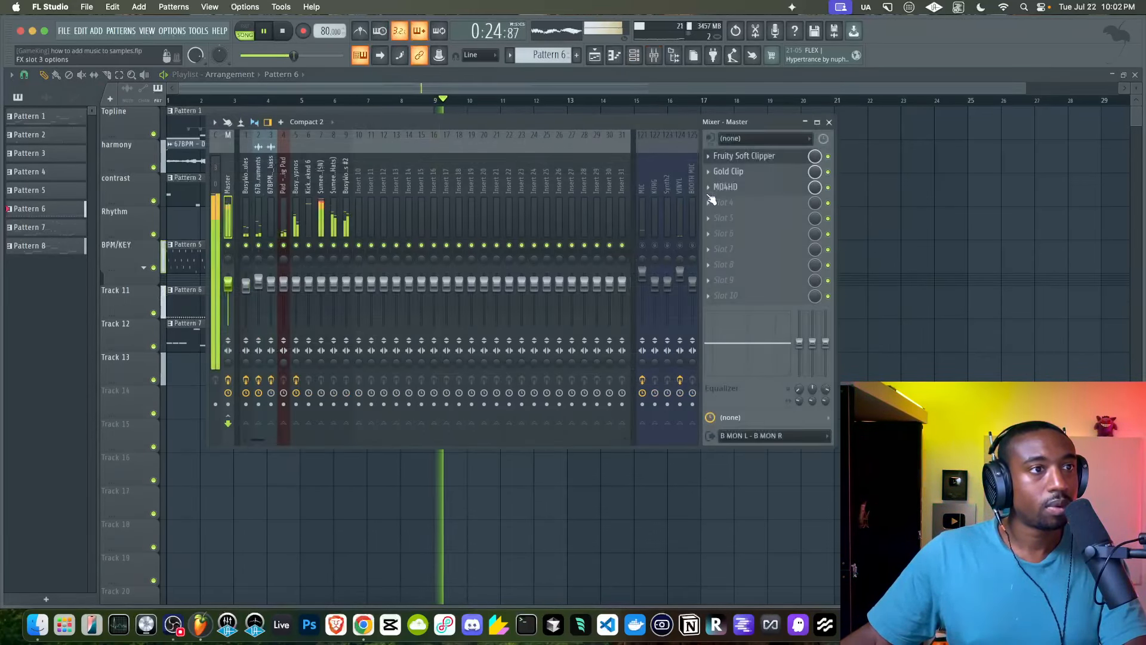
pyautogui.click(711, 201)
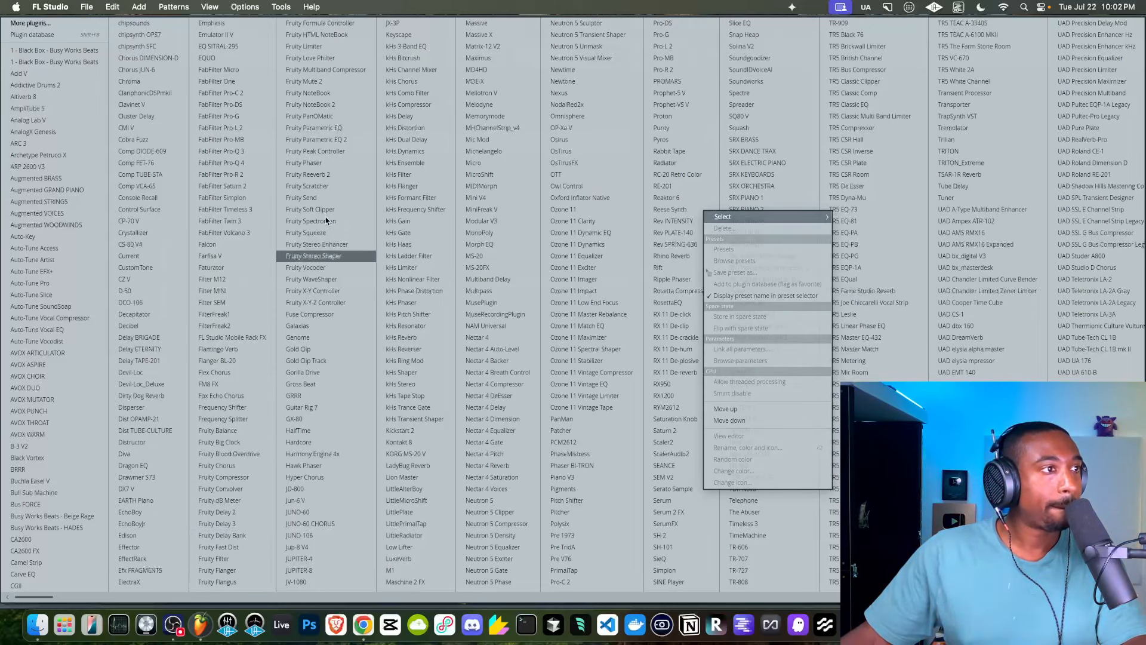
pyautogui.click(322, 46)
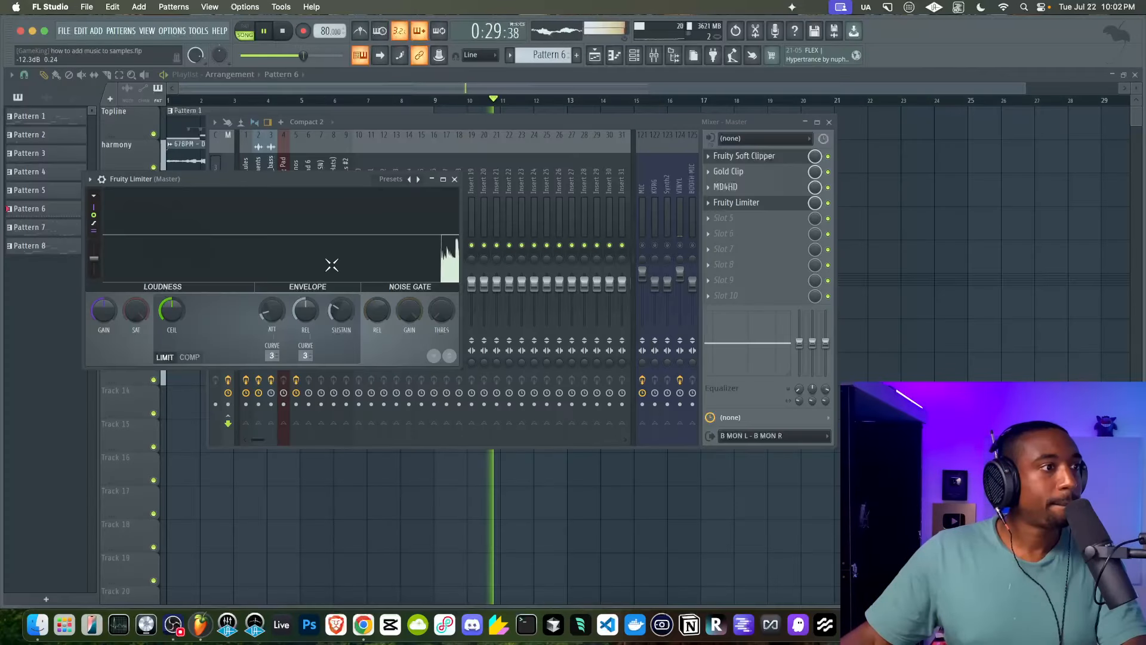
pyautogui.click(189, 357)
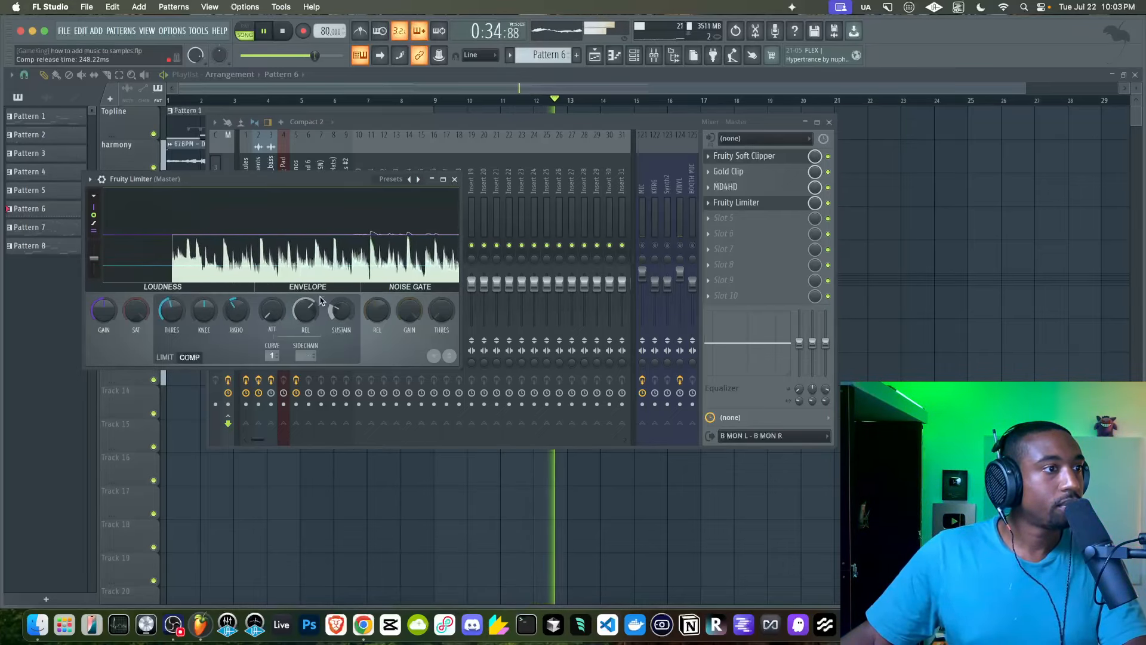
# Load a second Fruity Soft Clipper in slot 5 of the Master track and adjust its threshold.
pyautogui.click(716, 218)
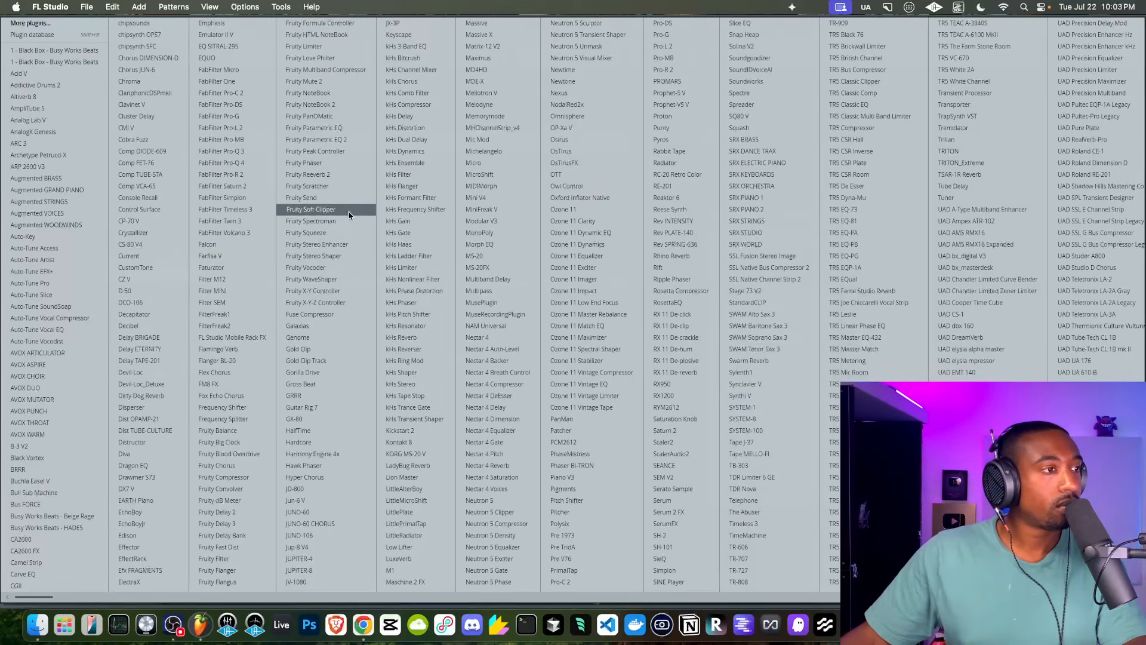
pyautogui.click(311, 210)
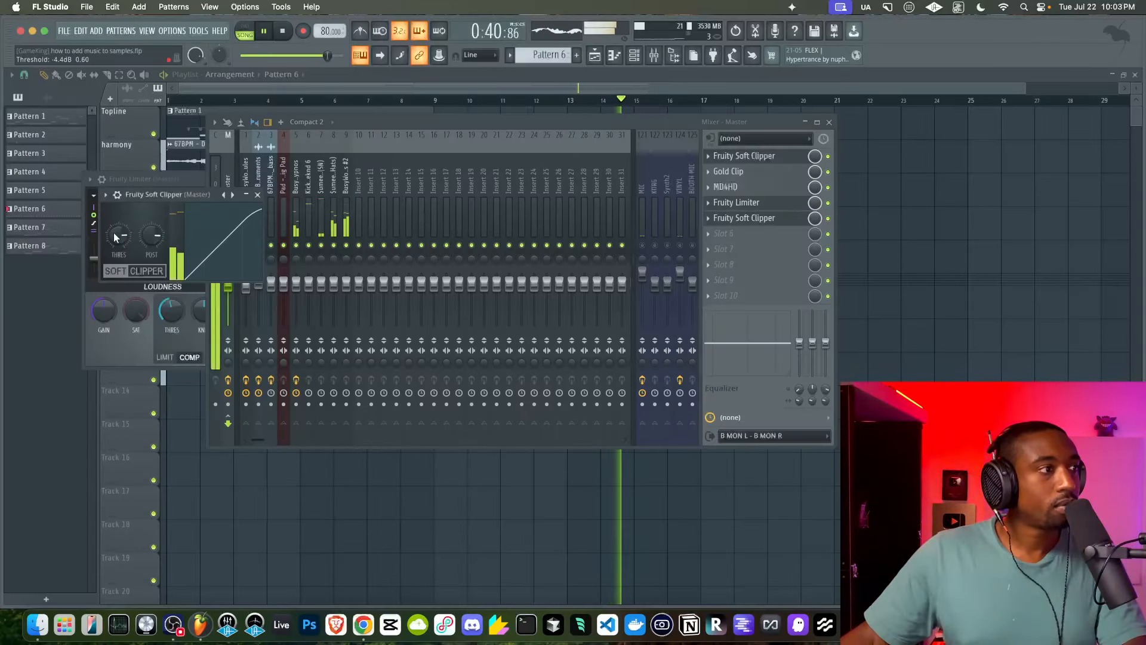
pyautogui.moveTo(115, 237); pyautogui.dragTo(704, 225)
# Load FabFilter Pro-L 2 in slot 6 of the Master track and set its limiting style to Allround.
pyautogui.click(753, 235)
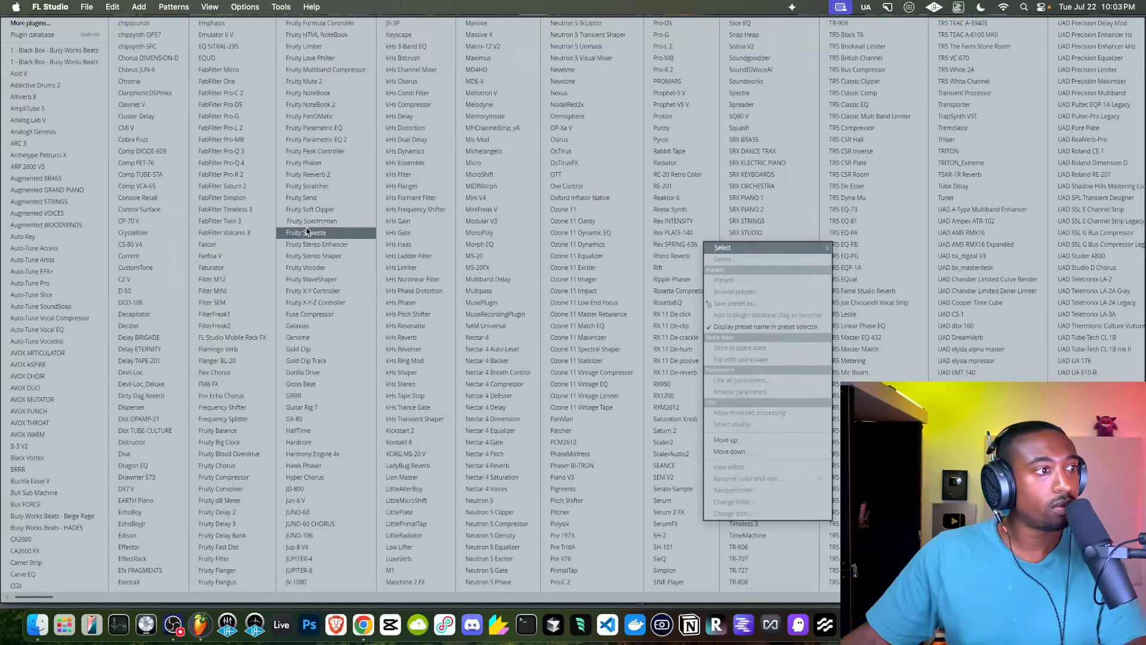
pyautogui.click(244, 129)
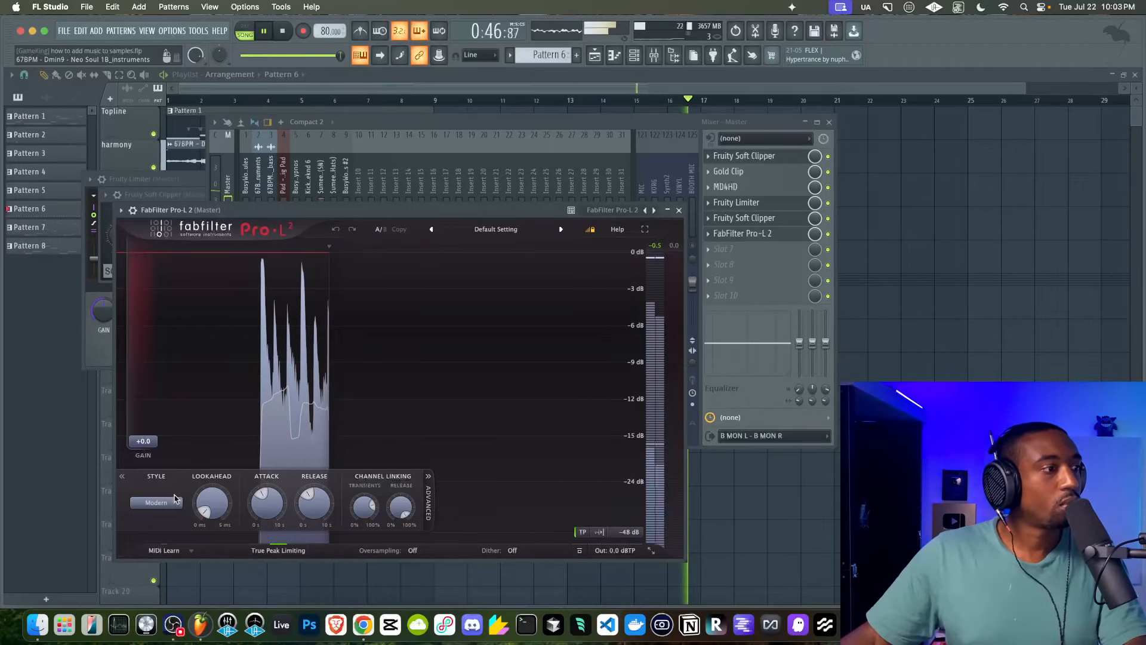
pyautogui.click(156, 503)
pyautogui.click(158, 558)
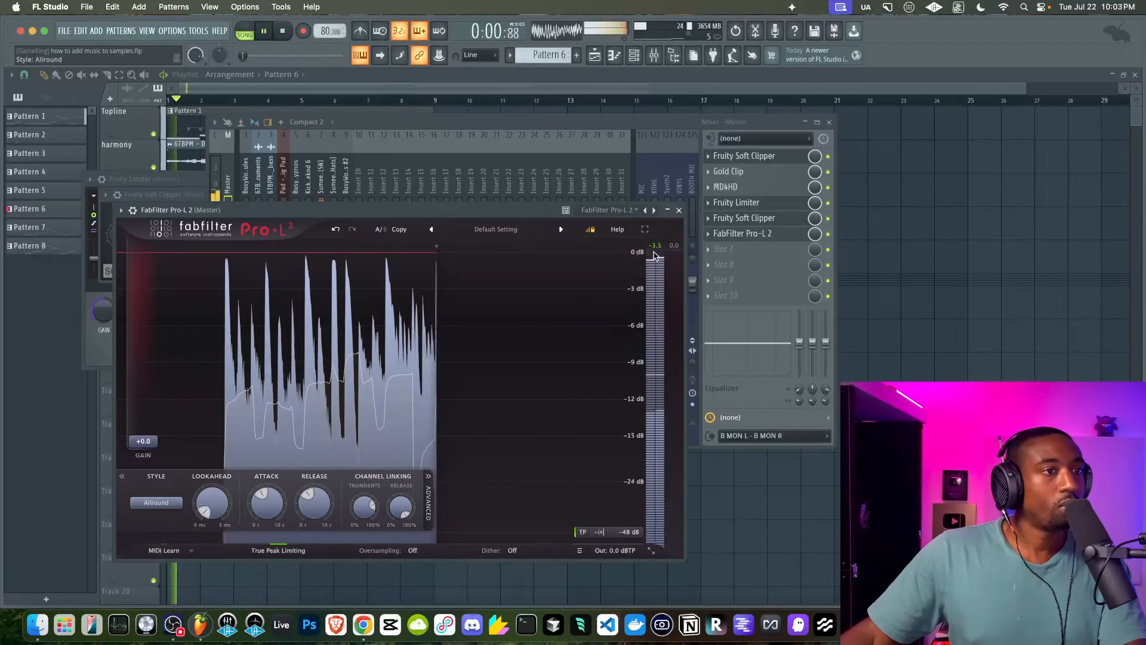
pyautogui.click(678, 211)
# Replace FabFilter Pro-L 2 on the Master track with Emphasis and set its output ceiling to -0.3 dB.
pyautogui.click(708, 233)
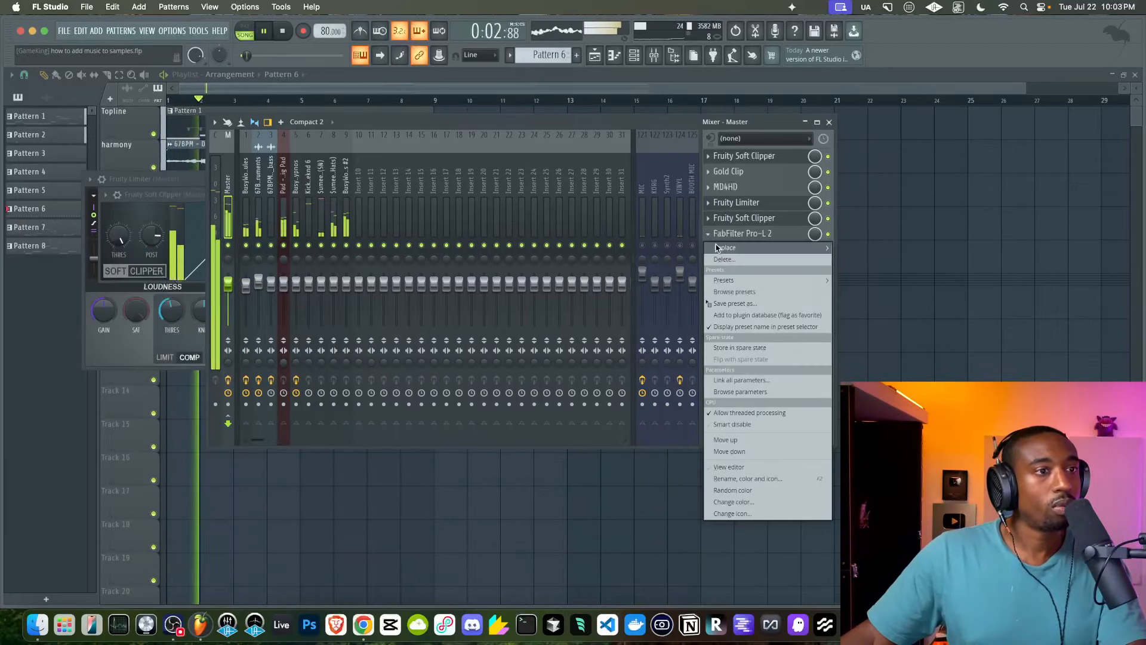
pyautogui.click(716, 246)
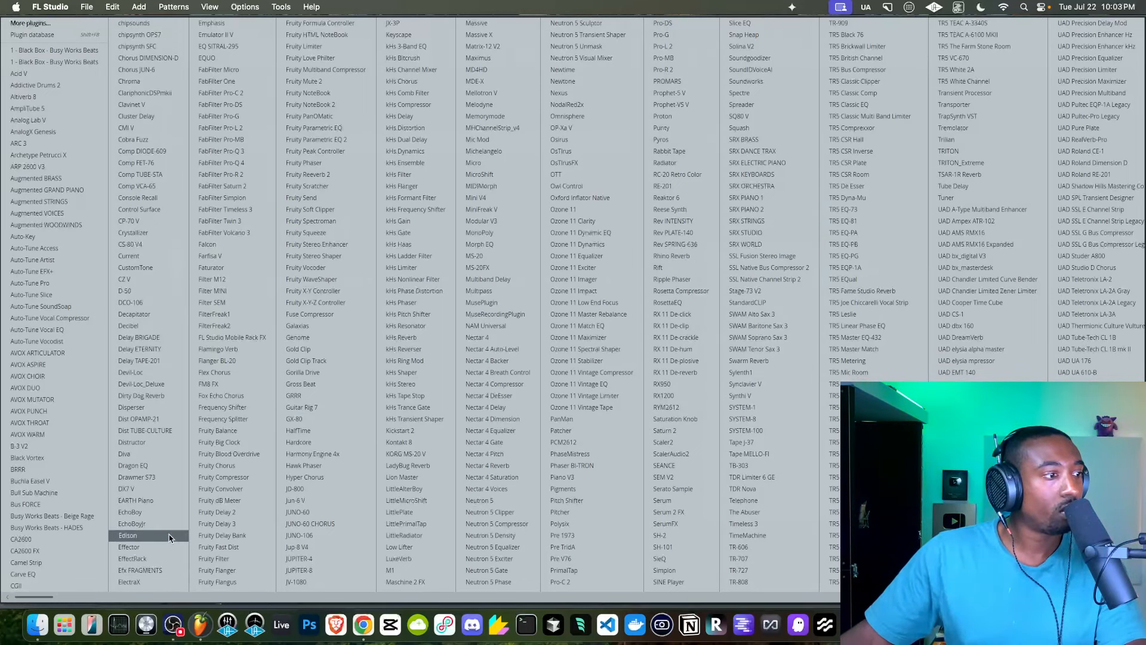
pyautogui.click(257, 26)
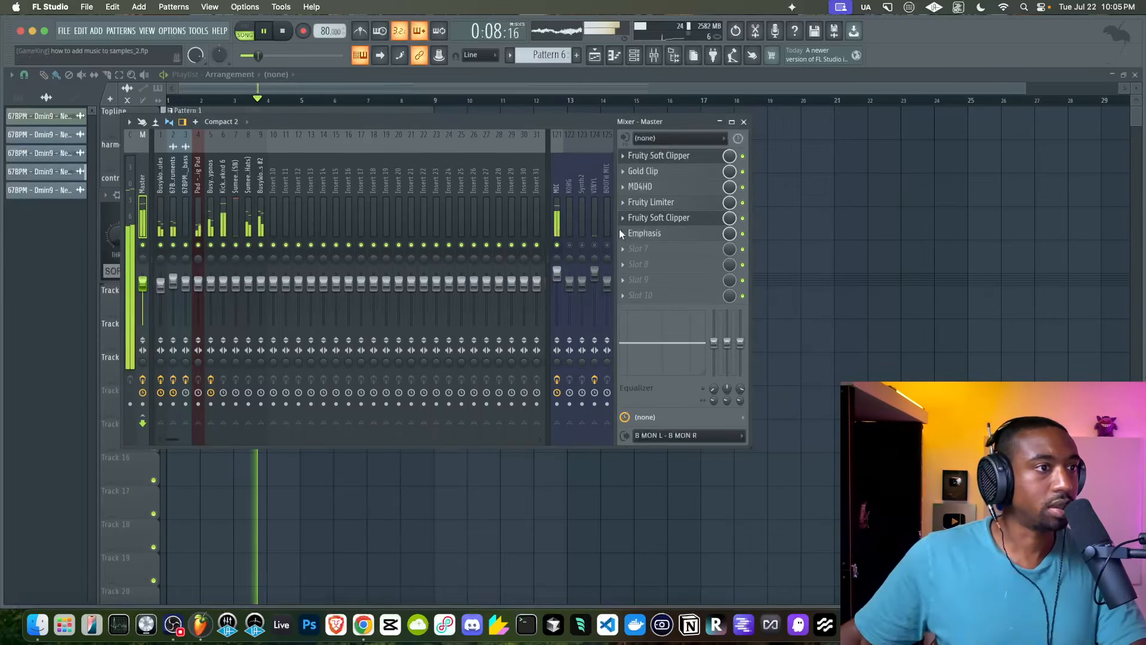
pyautogui.click(678, 233)
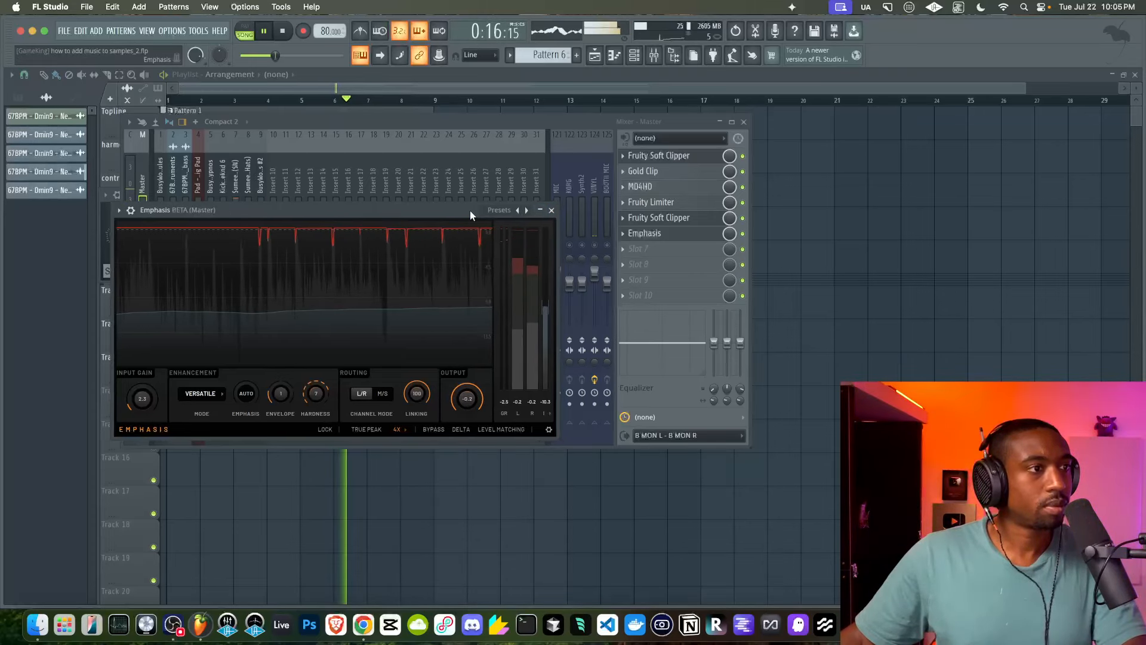
pyautogui.moveTo(471, 210); pyautogui.dragTo(439, 186)
pyautogui.moveTo(444, 365)
pyautogui.mouseDown()
pyautogui.moveTo(444, 375)
pyautogui.moveTo(445, 366)
pyautogui.mouseUp()
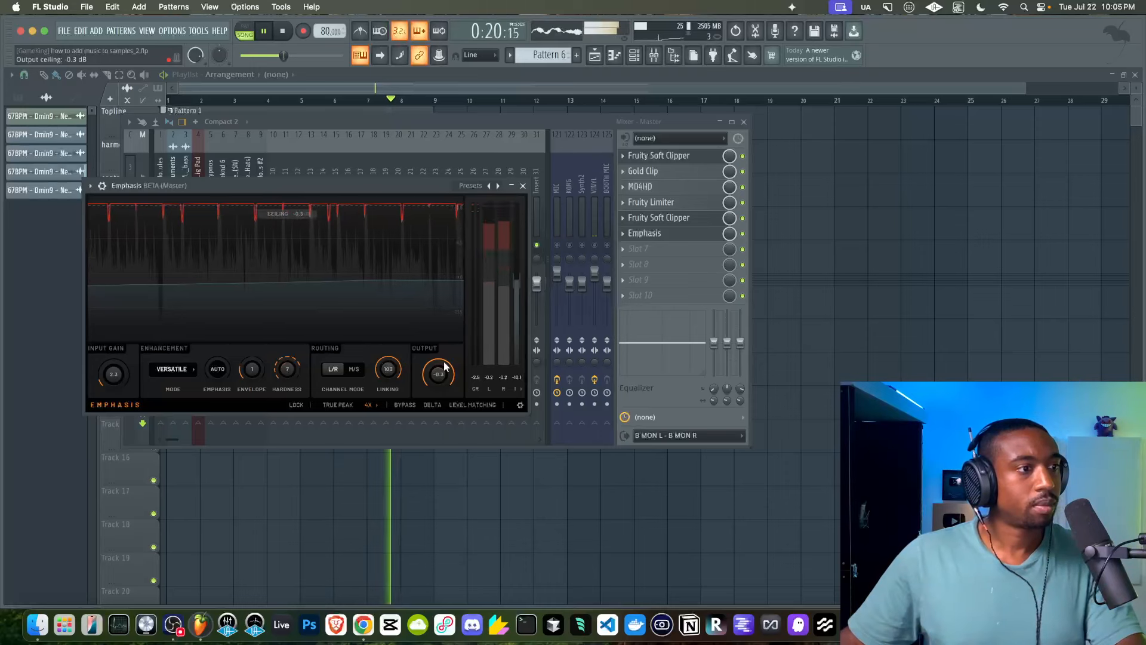
# Set the Emphasis output ceiling to 0.0 dB and its enhancement mode to Transient.
pyautogui.click(519, 270)
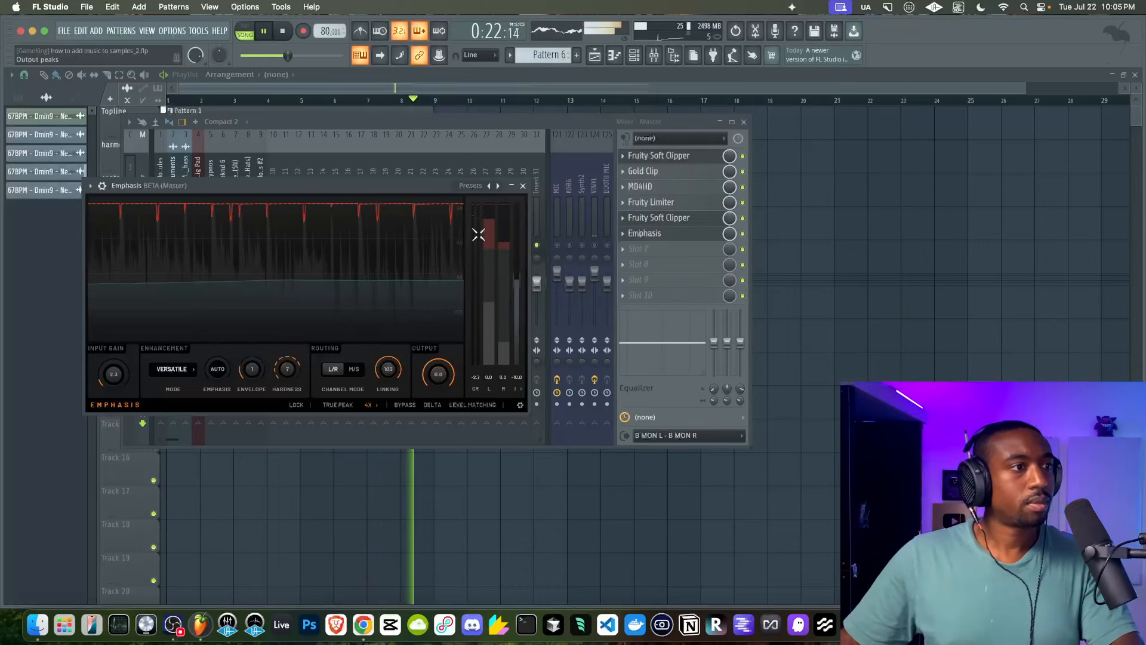
pyautogui.moveTo(425, 184); pyautogui.dragTo(438, 154)
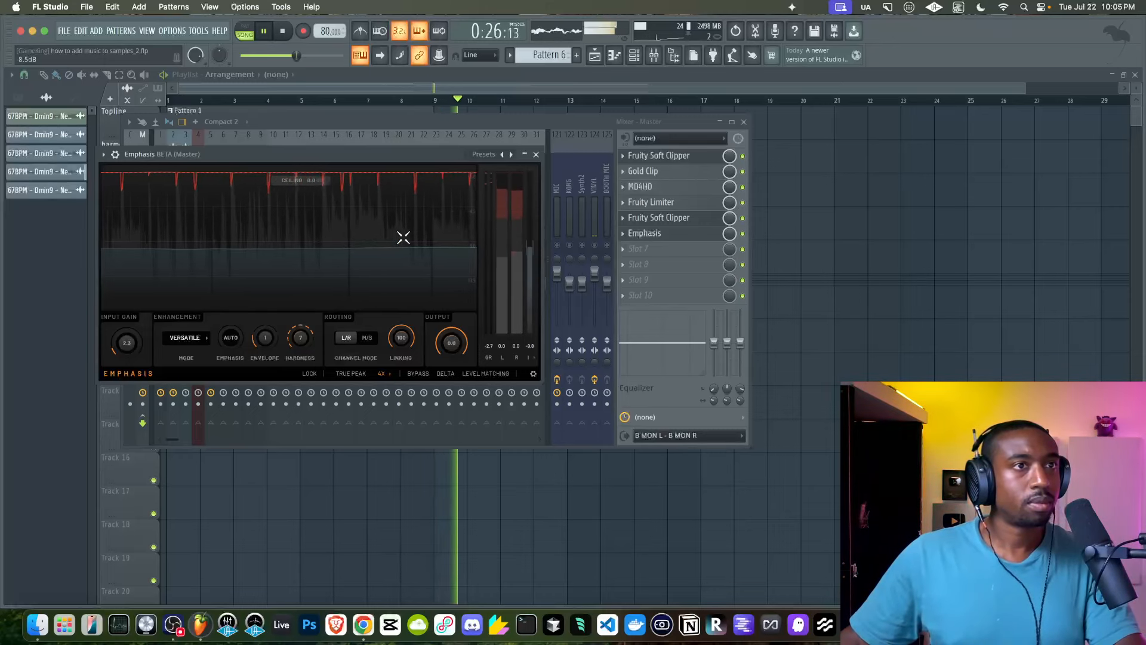
pyautogui.click(197, 337)
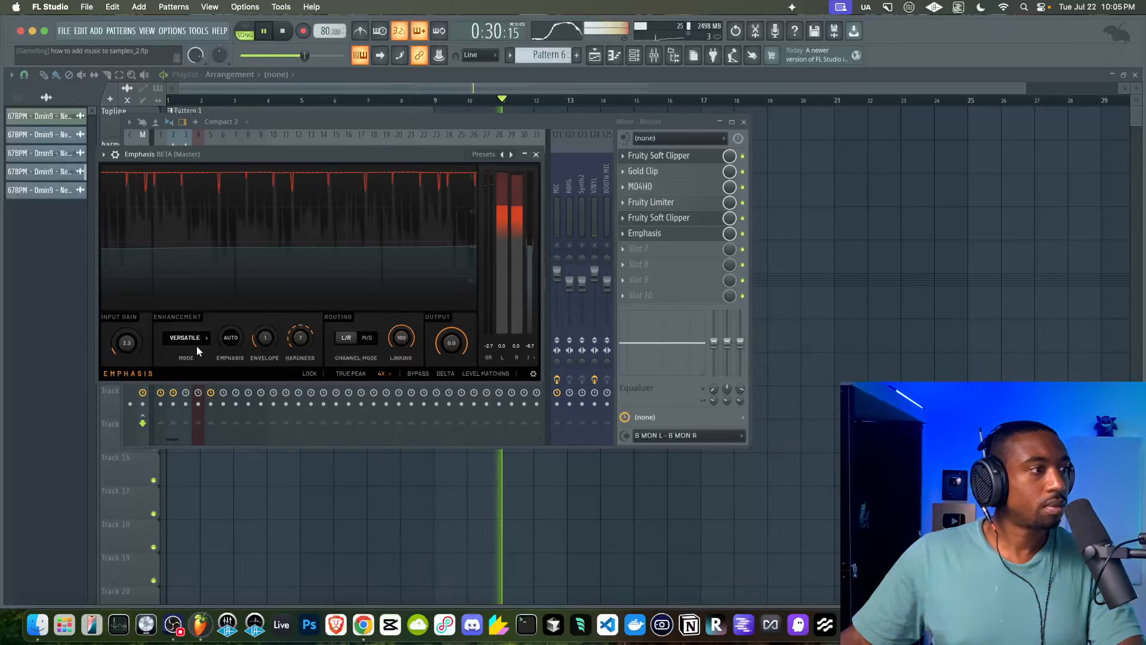
pyautogui.click(184, 370)
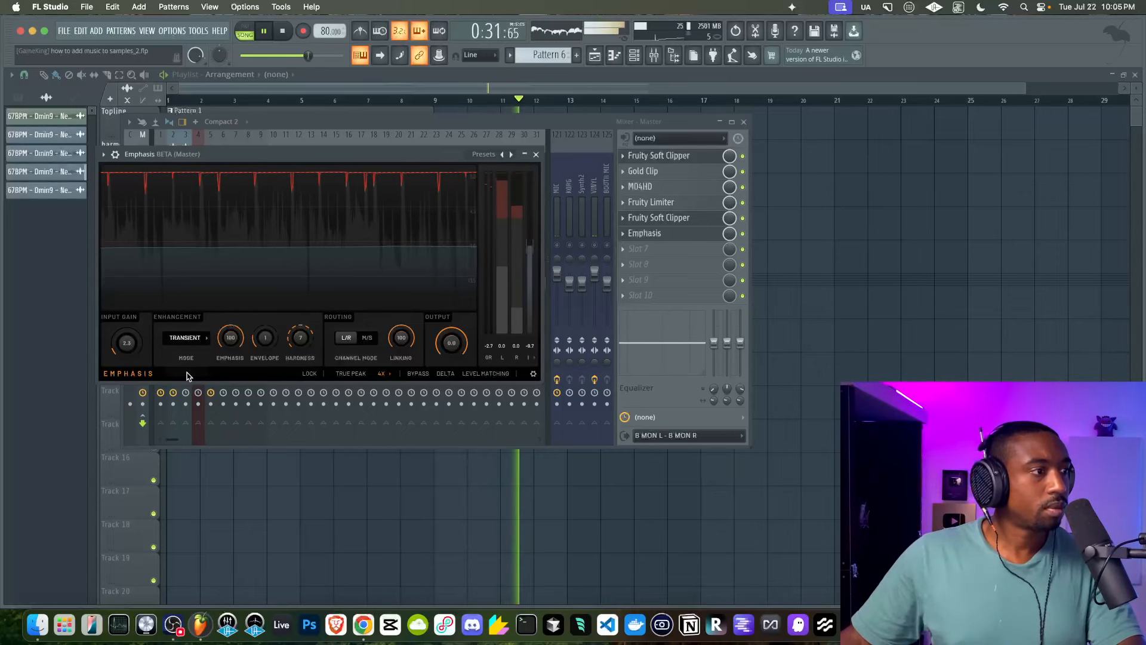
# Duplicate all clips of the 16-bar arrangement so the copy starts at bar 17.
pyautogui.rightClick(515, 543)
pyautogui.moveTo(759, 449); pyautogui.dragTo(168, 106)
pyautogui.hotkey('ctrl', 'b')
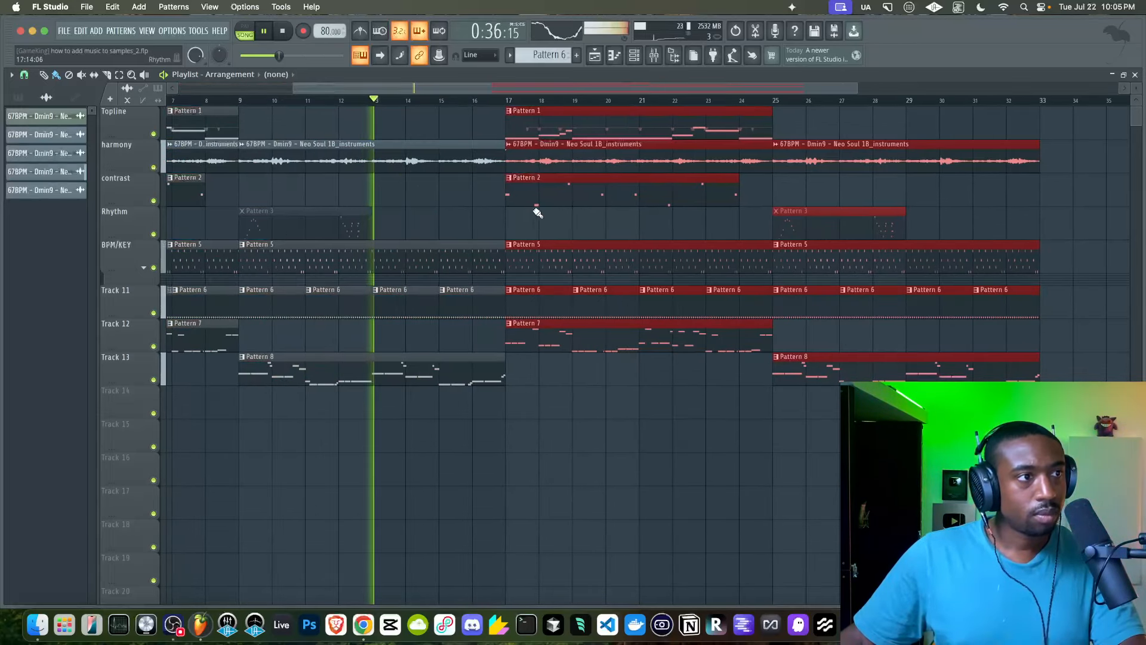
pyautogui.keyDown('ctrl'); pyautogui.click(481, 127); pyautogui.keyUp('ctrl')
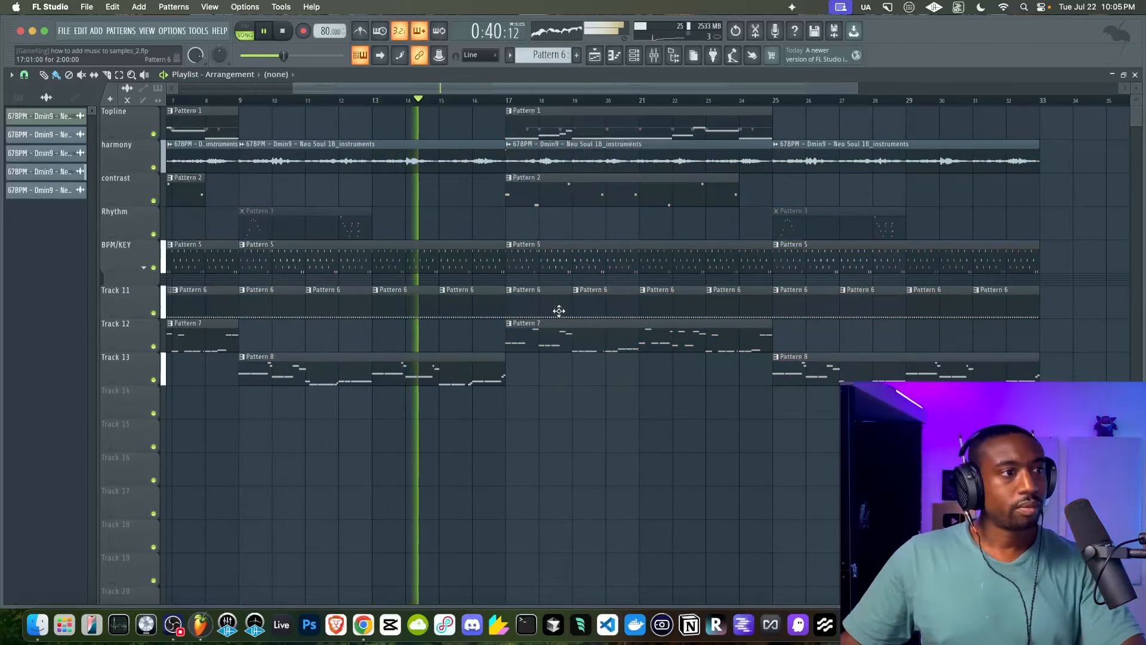
# Delete the duplicated Pattern 5 clip at bar 17 on the BPM/KEY track.
pyautogui.rightClick(537, 248)
pyautogui.scroll(-1, 637, 249)
pyautogui.scroll(-1, 637, 249)
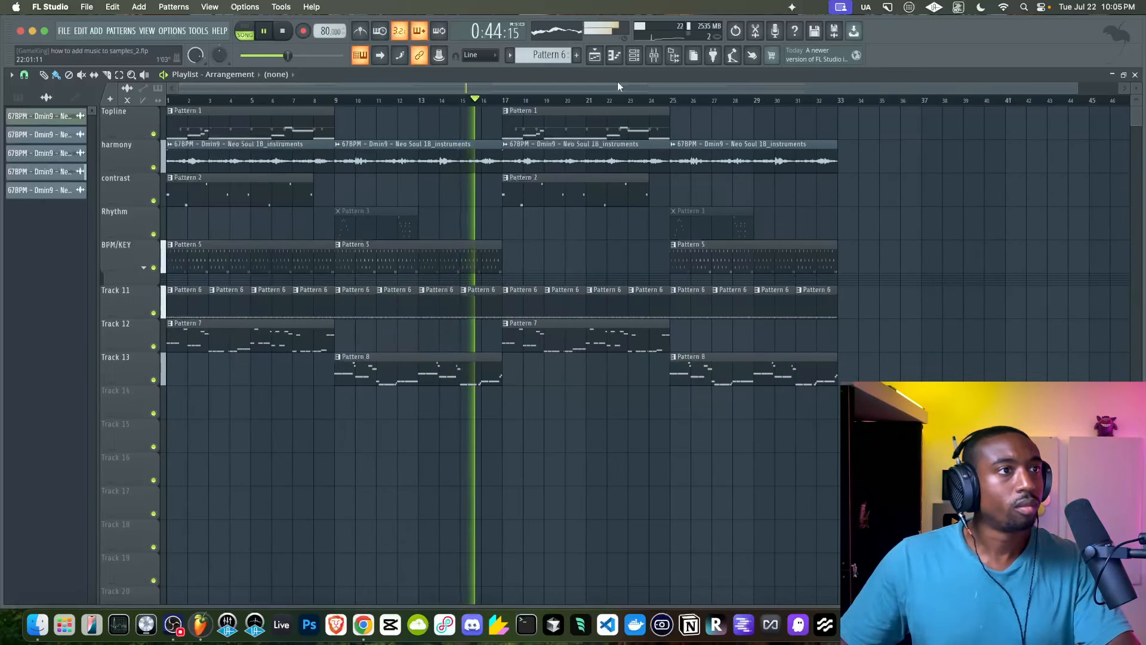
# Review the effect chains on the Neo Soul instruments and BusyWorksBeats - Hercules mixer tracks.
pyautogui.click(654, 56)
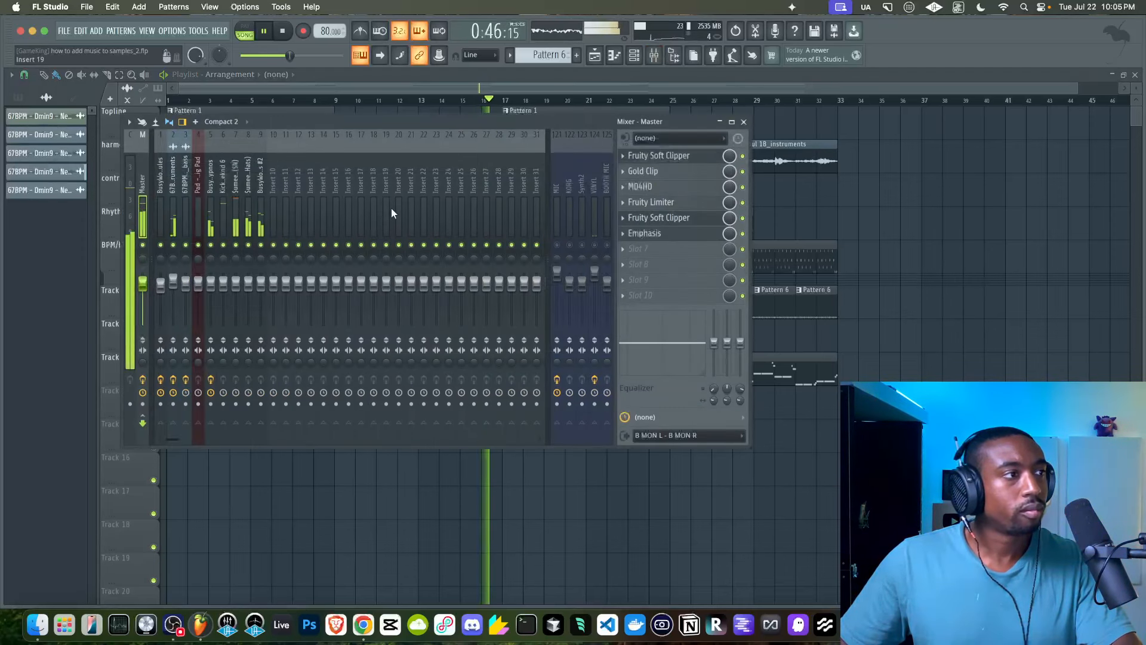
pyautogui.click(205, 219)
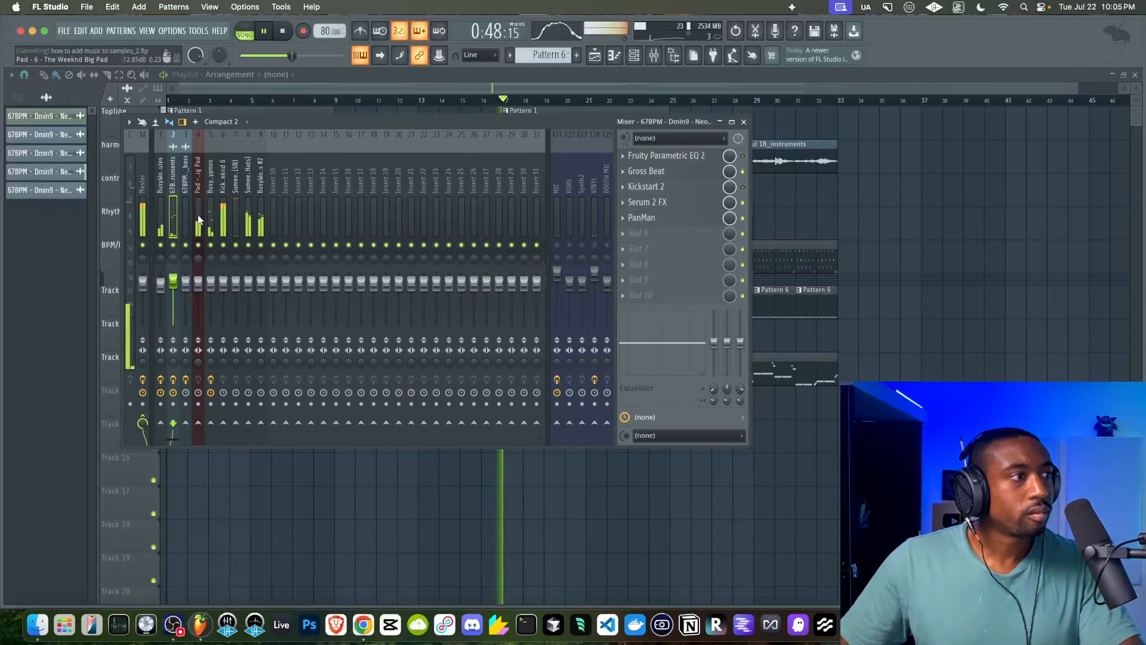
pyautogui.click(159, 216)
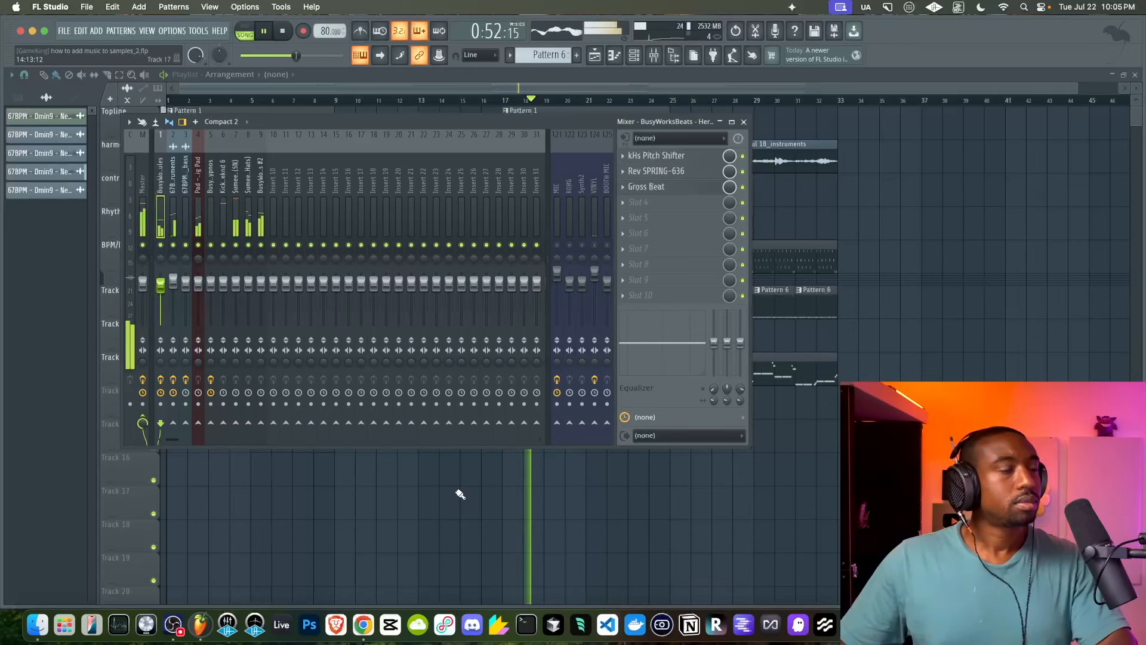
pyautogui.press('F9')
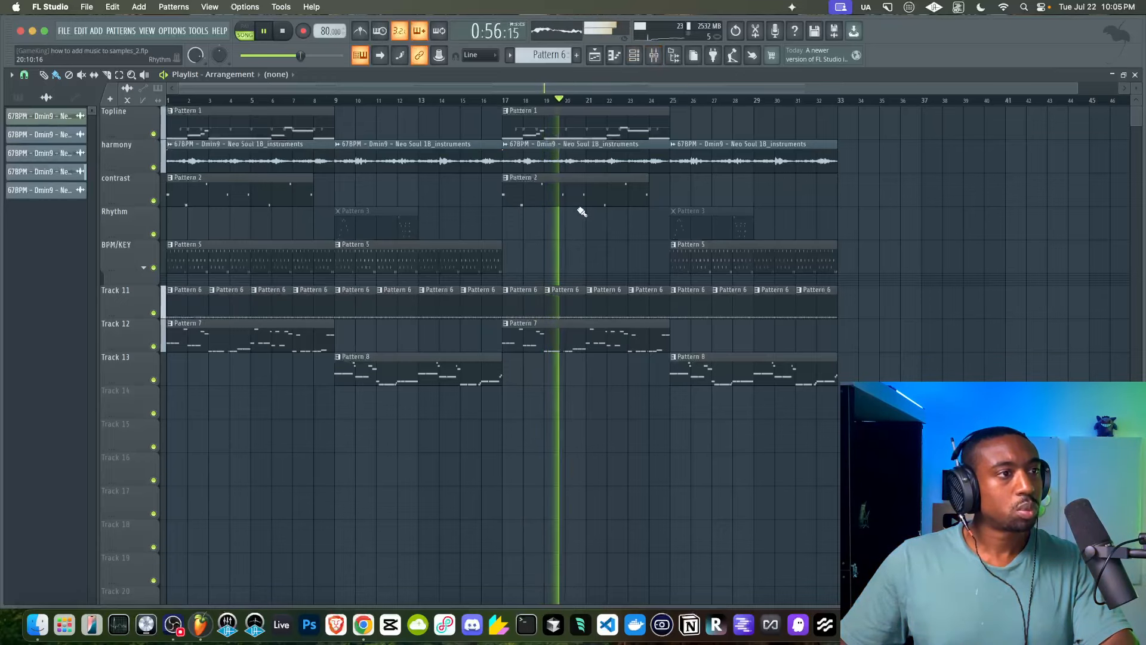
# Inspect the Weeknd Big Pad notes of Pattern 2 in the piano roll and return to the playlist.
pyautogui.doubleClick(583, 194)
pyautogui.press('F9')
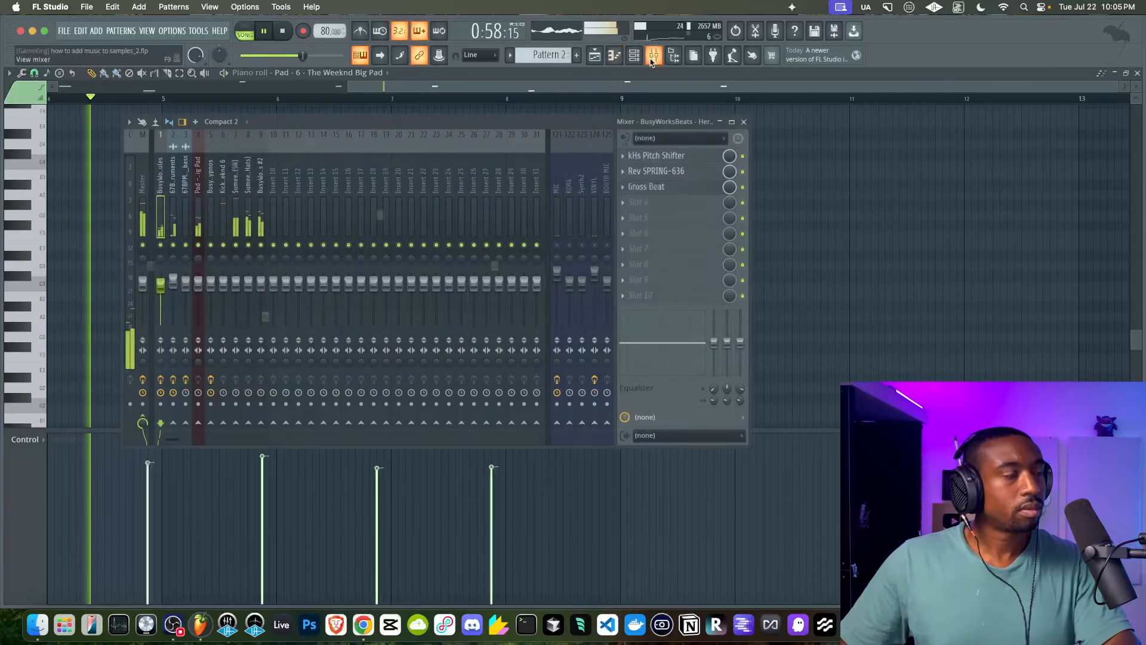
pyautogui.click(744, 122)
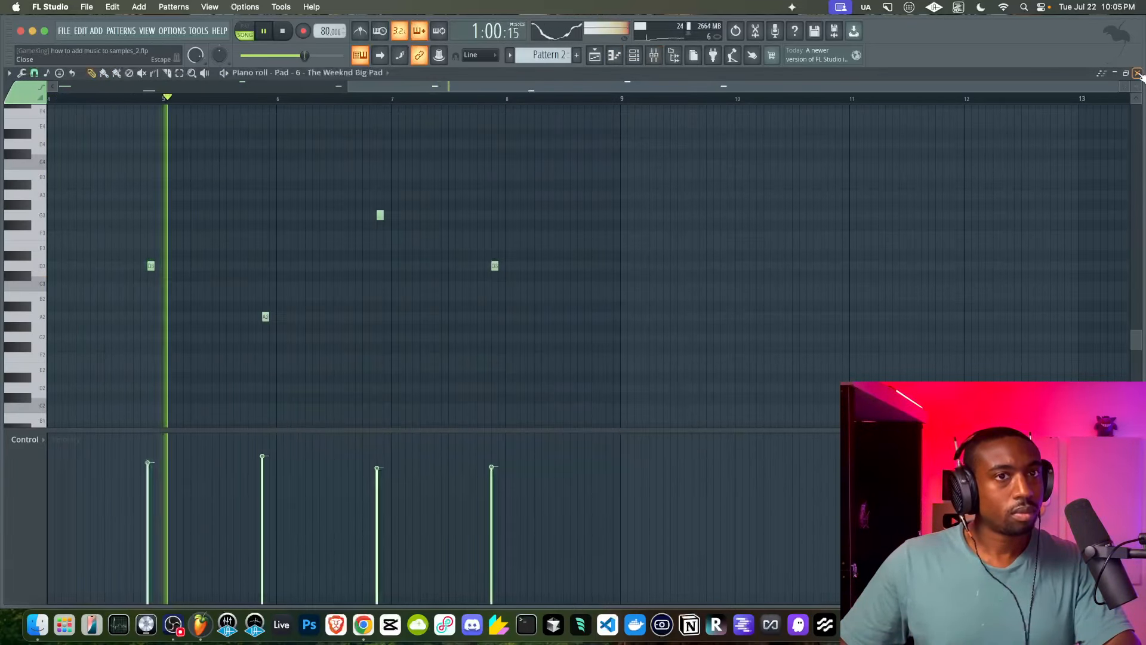
pyautogui.press('F5')
# Recolour Patterns 1 to 8 with a gradient from Sandy Brown #FF9650 to Tomato #FF5450.
pyautogui.scroll(-1, 825, 263)
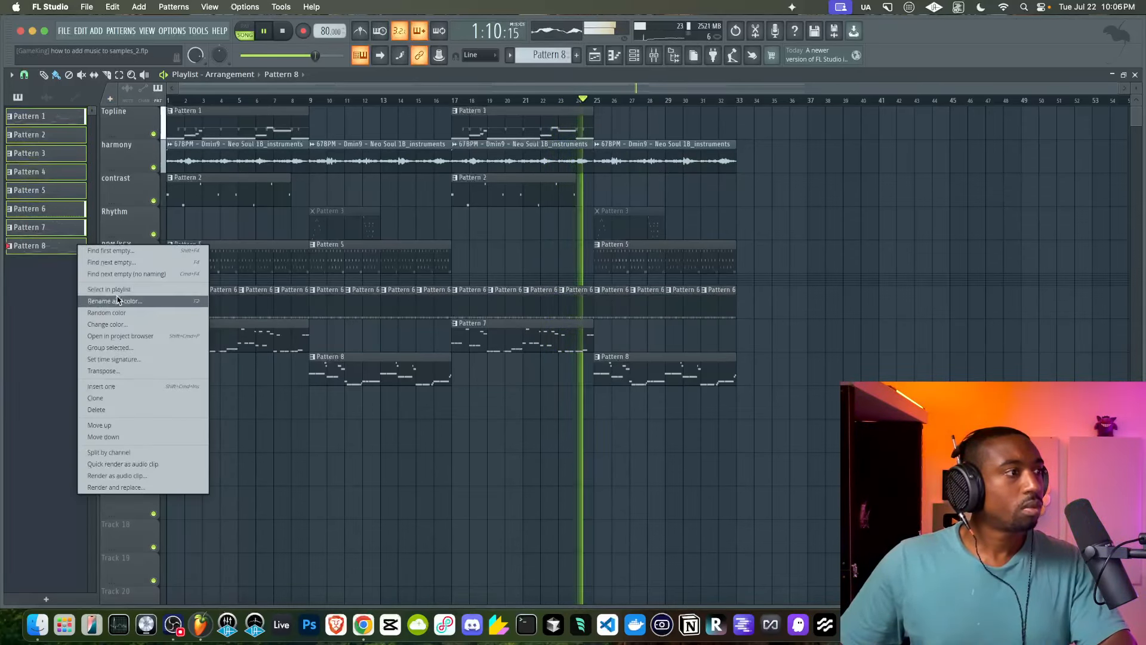
pyautogui.click(108, 324)
pyautogui.click(216, 481)
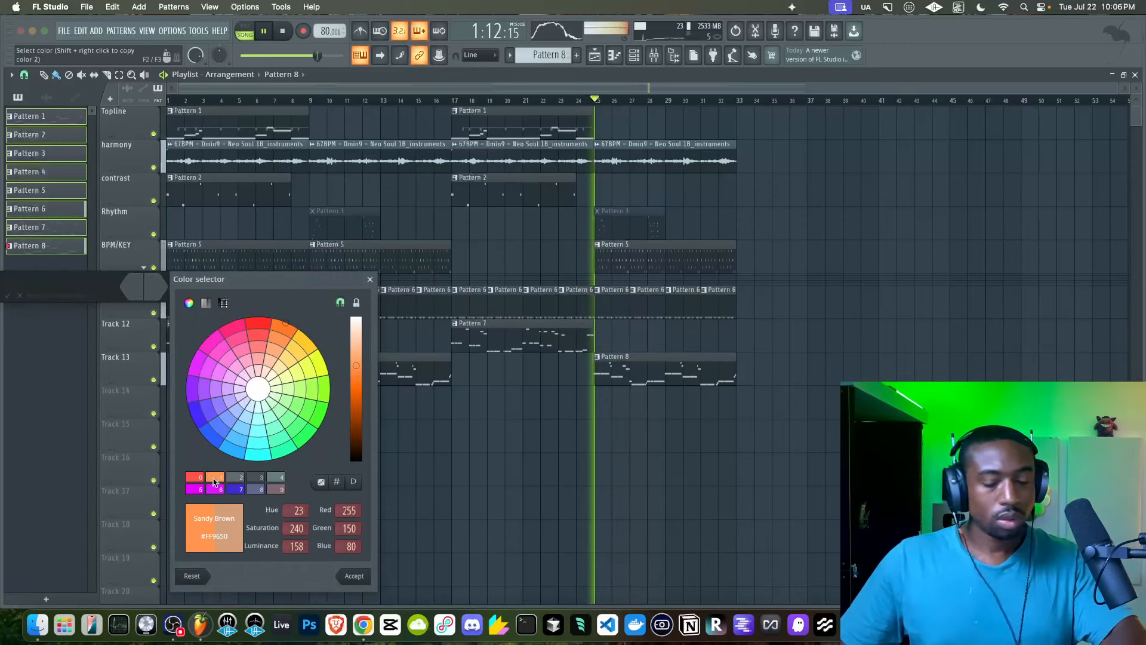
pyautogui.click(215, 476)
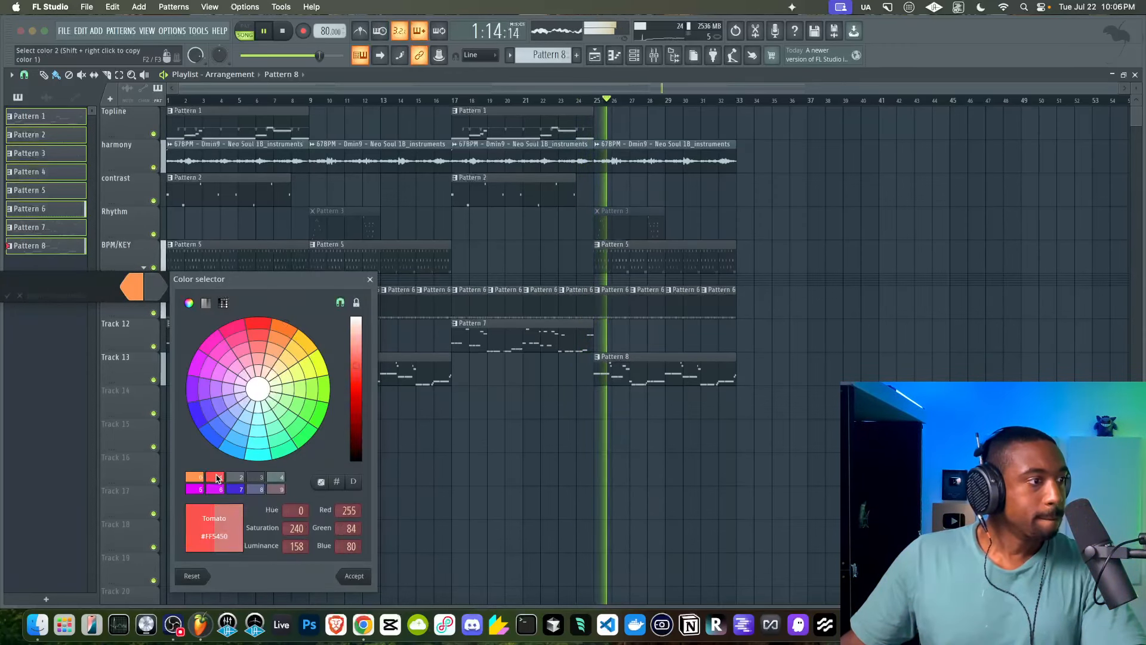
# Recolour the five Neo Soul audio clips with a gradient from Tomato red to Sandy Brown orange.
pyautogui.click(46, 97)
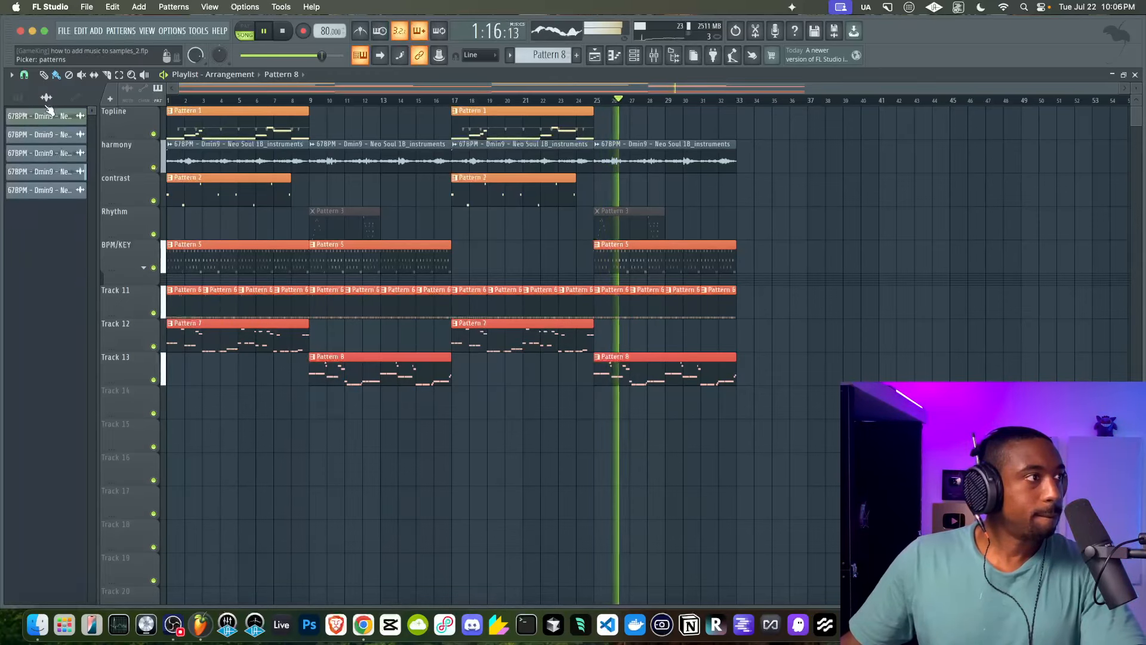
pyautogui.rightClick(60, 191)
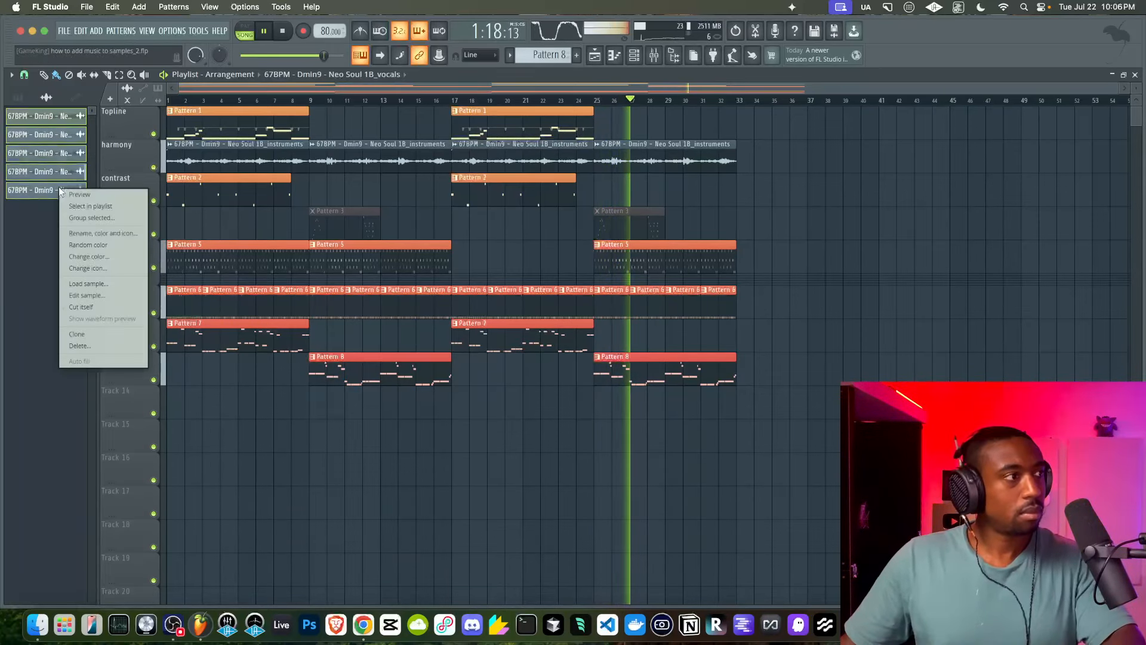
pyautogui.click(95, 236)
pyautogui.click(133, 223)
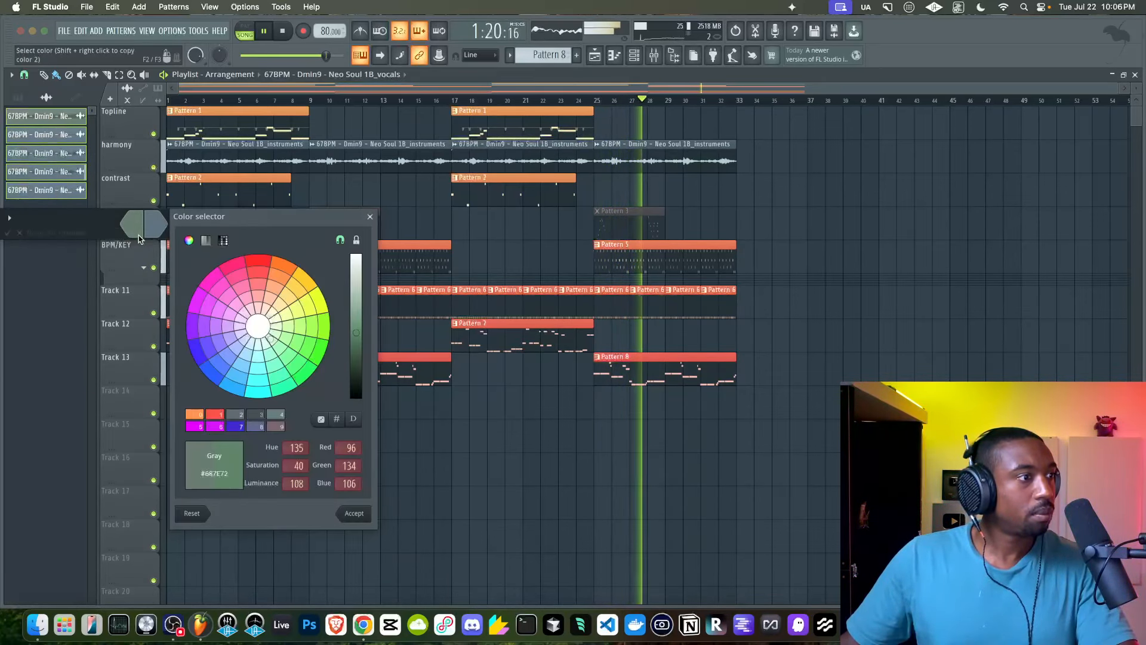
pyautogui.click(215, 413)
pyautogui.press('Return')
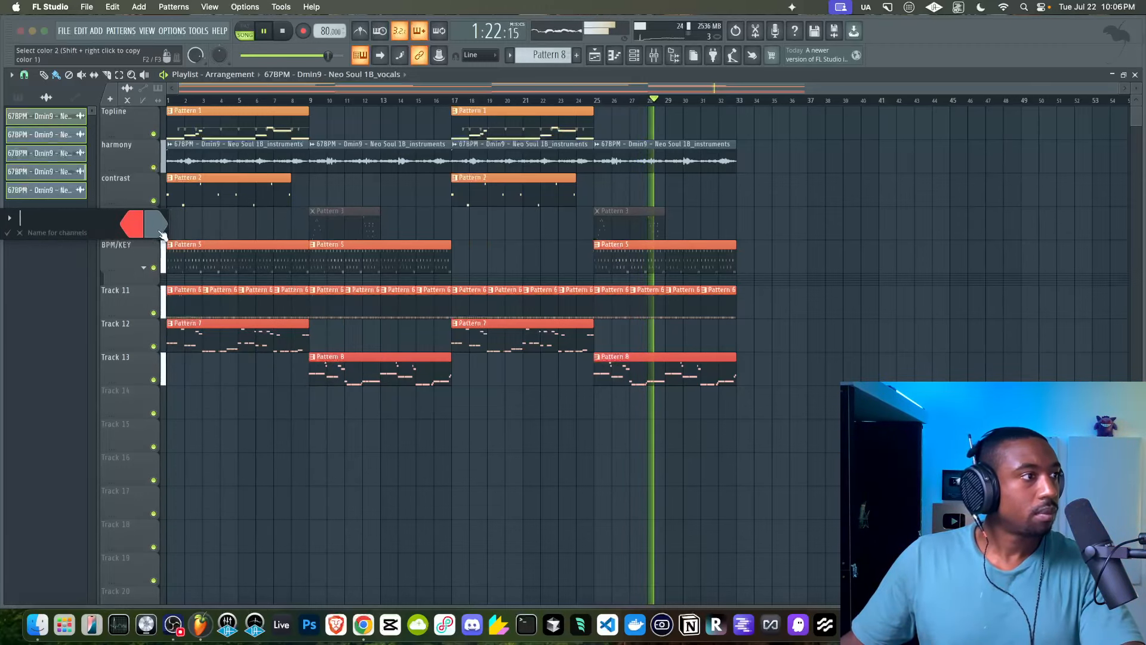
pyautogui.click(157, 228)
pyautogui.click(215, 413)
pyautogui.press('Return')
pyautogui.press('Return')
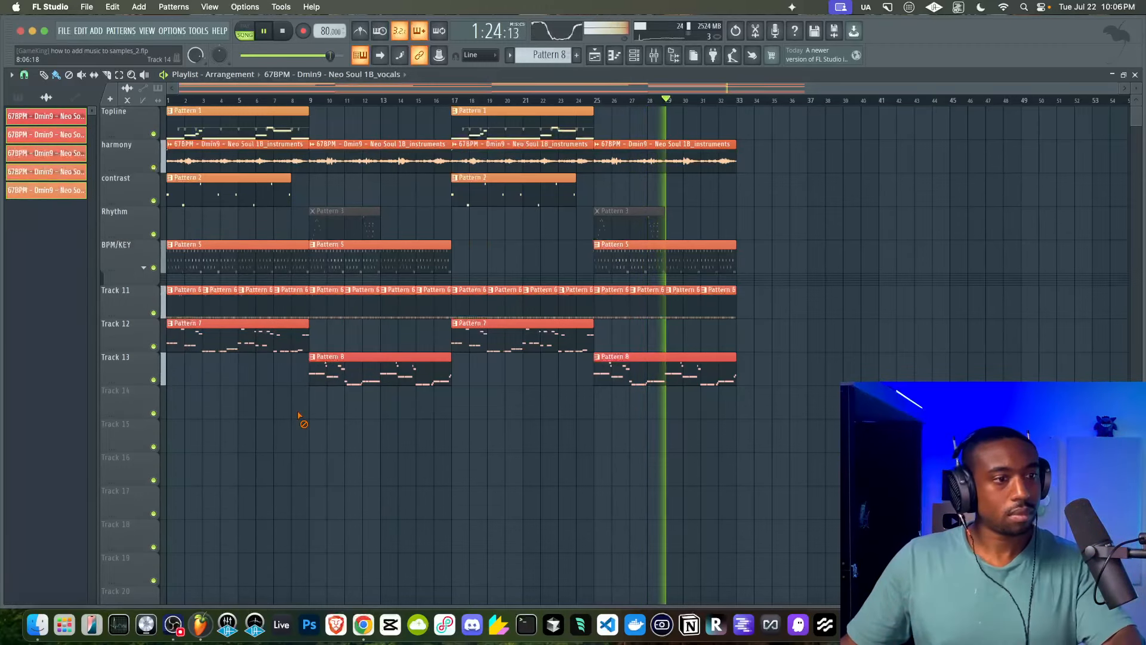
# Lower the Busy Works Beats - Hypnos mixer track volume to 55% (-11.2 dB) and save the project.
pyautogui.press('F9')
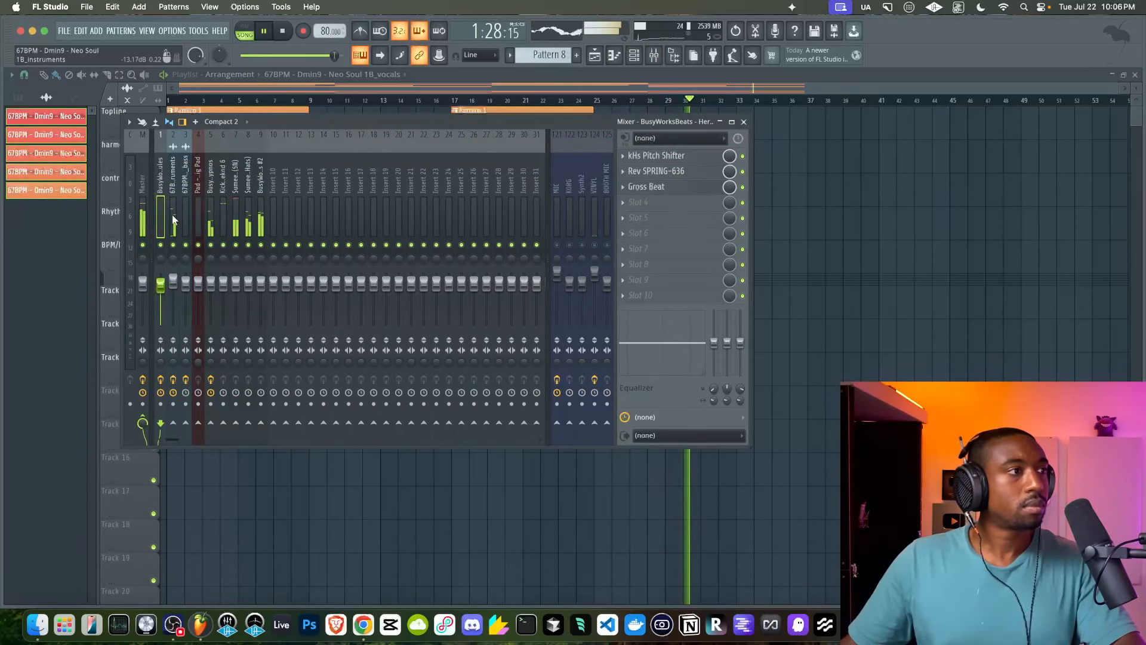
pyautogui.click(172, 213)
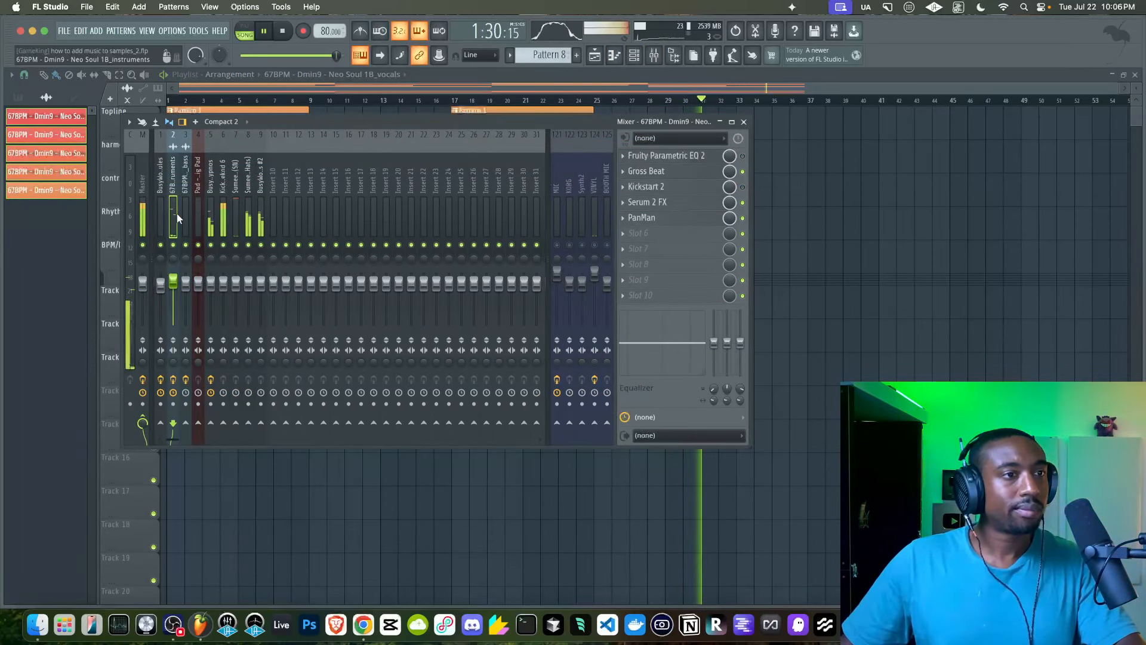
pyautogui.press('F9')
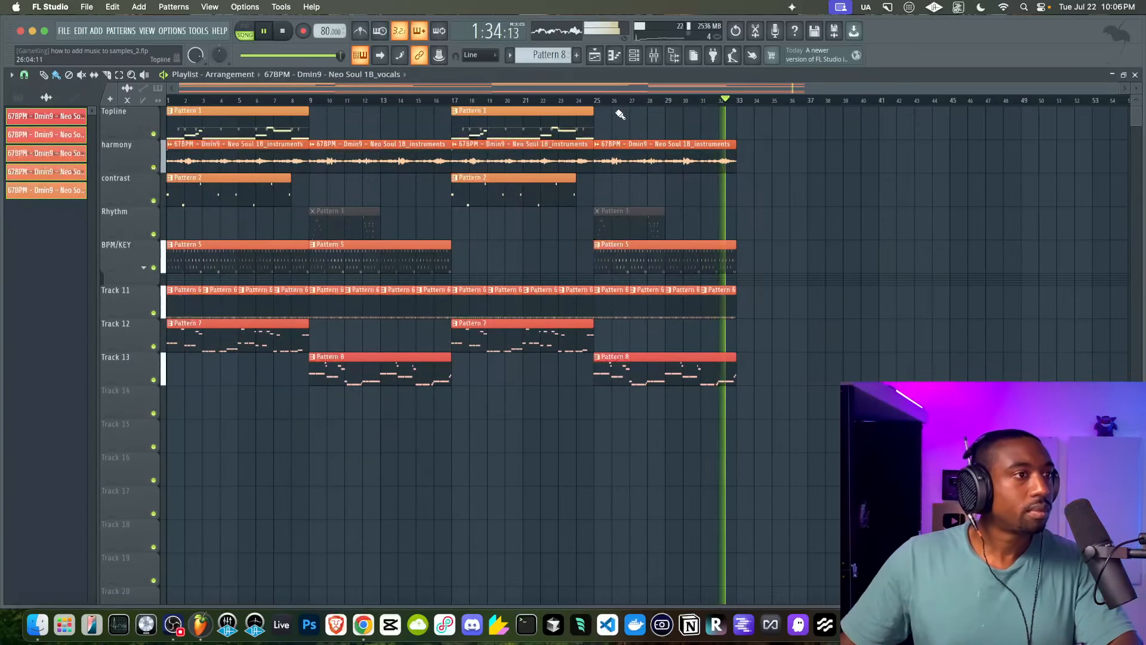
pyautogui.press('F9')
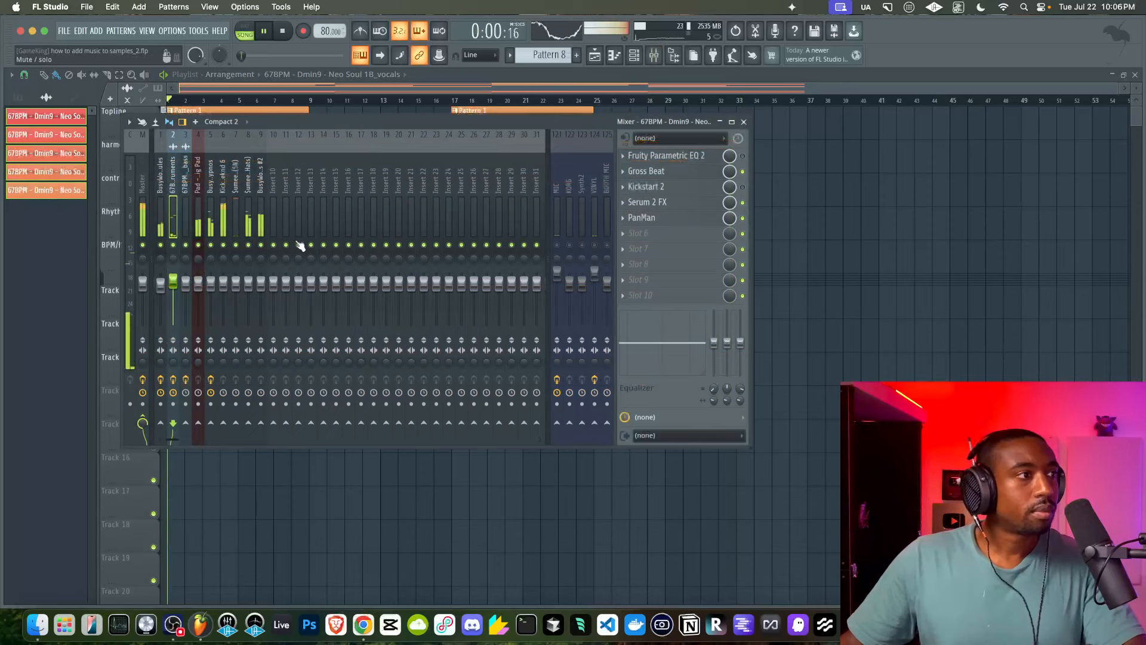
pyautogui.moveTo(211, 283); pyautogui.dragTo(211, 301)
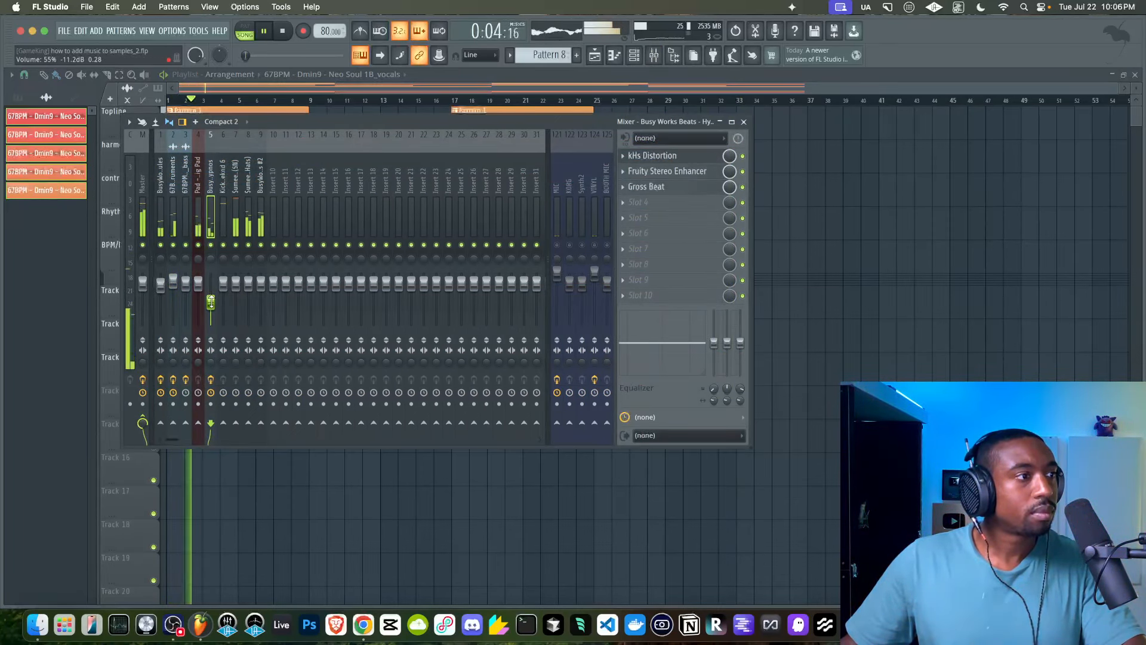
pyautogui.press('F9')
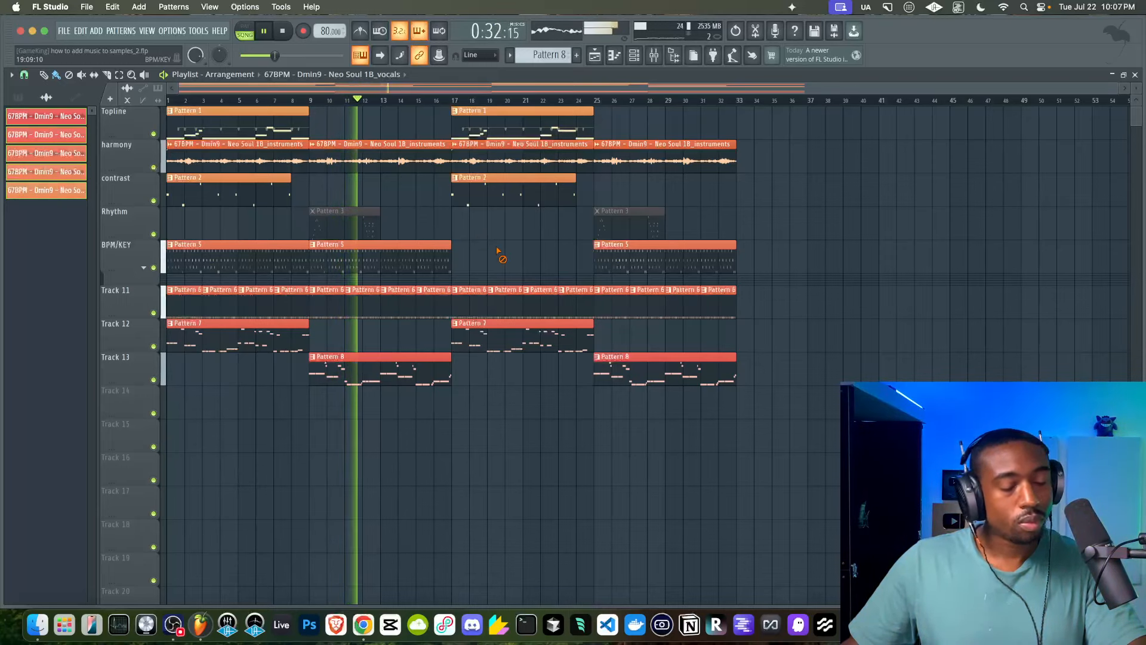
pyautogui.press('super+s')
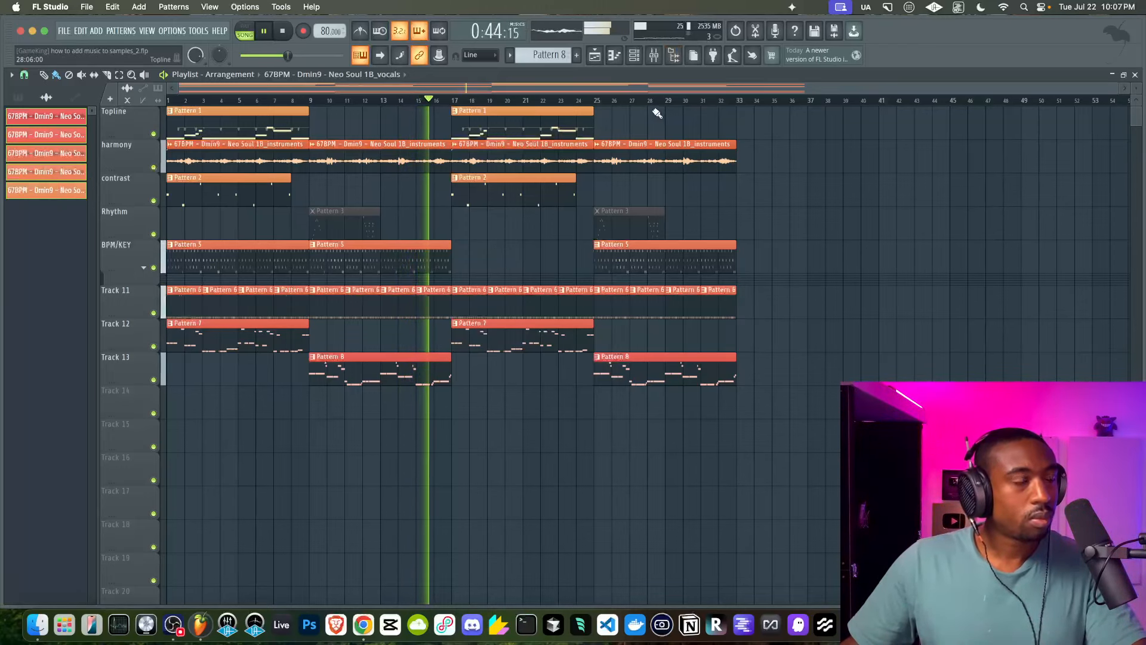
# Check the sample settings of the Metro HH (Hats) channel and return to the playlist.
pyautogui.click(634, 55)
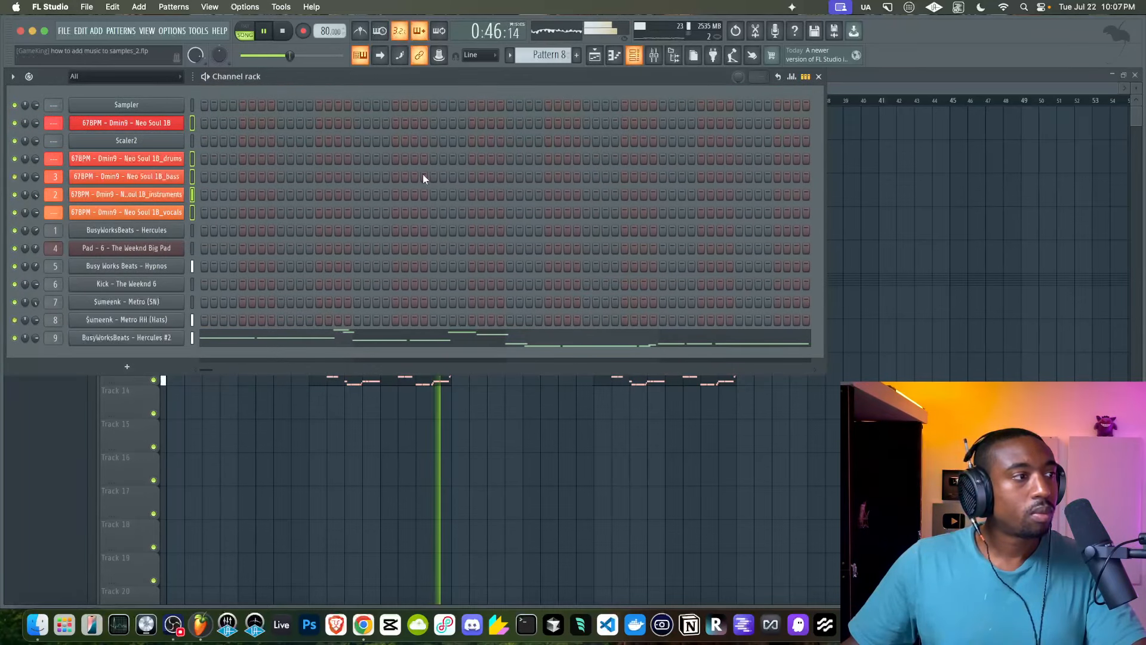
pyautogui.click(179, 319)
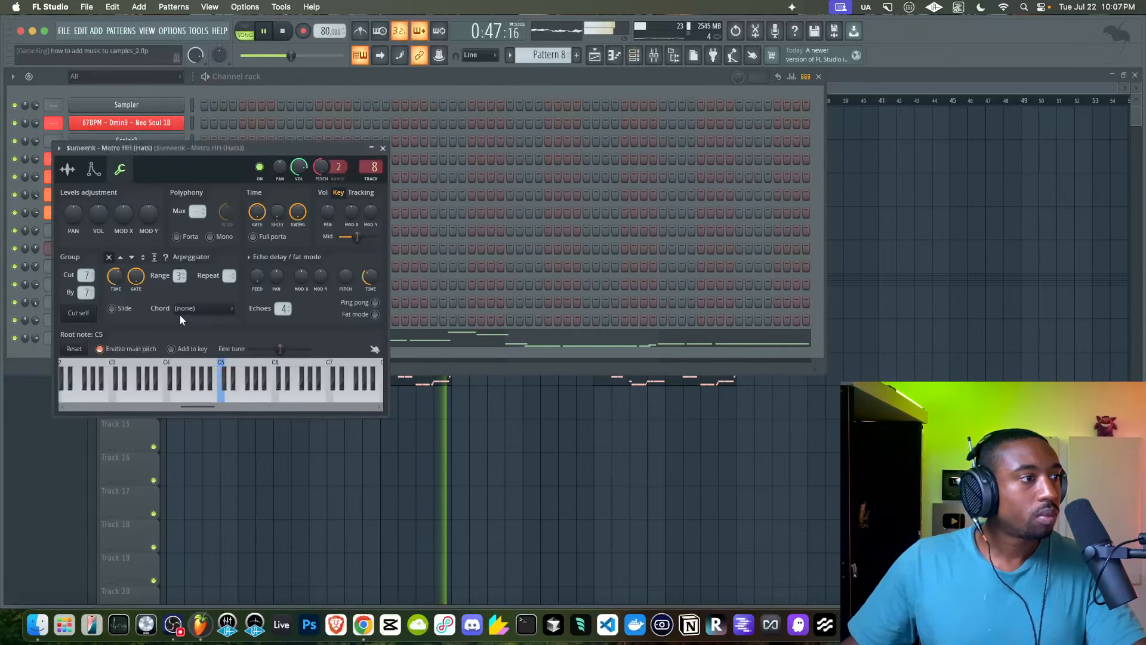
pyautogui.click(72, 171)
pyautogui.click(383, 148)
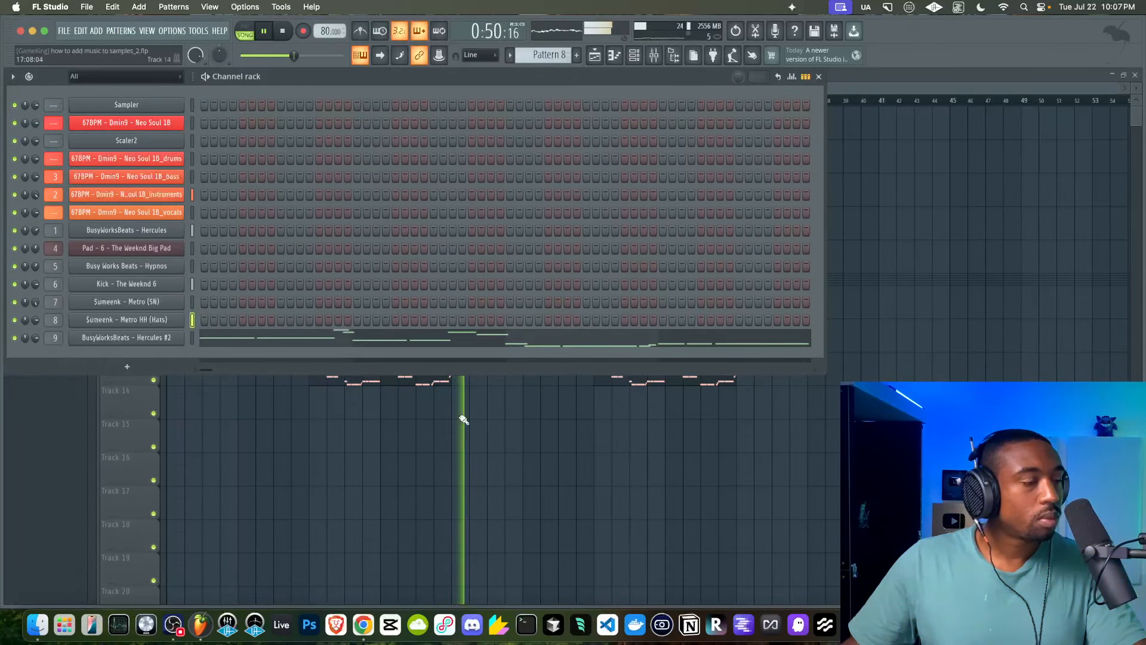
pyautogui.rightClick(456, 425)
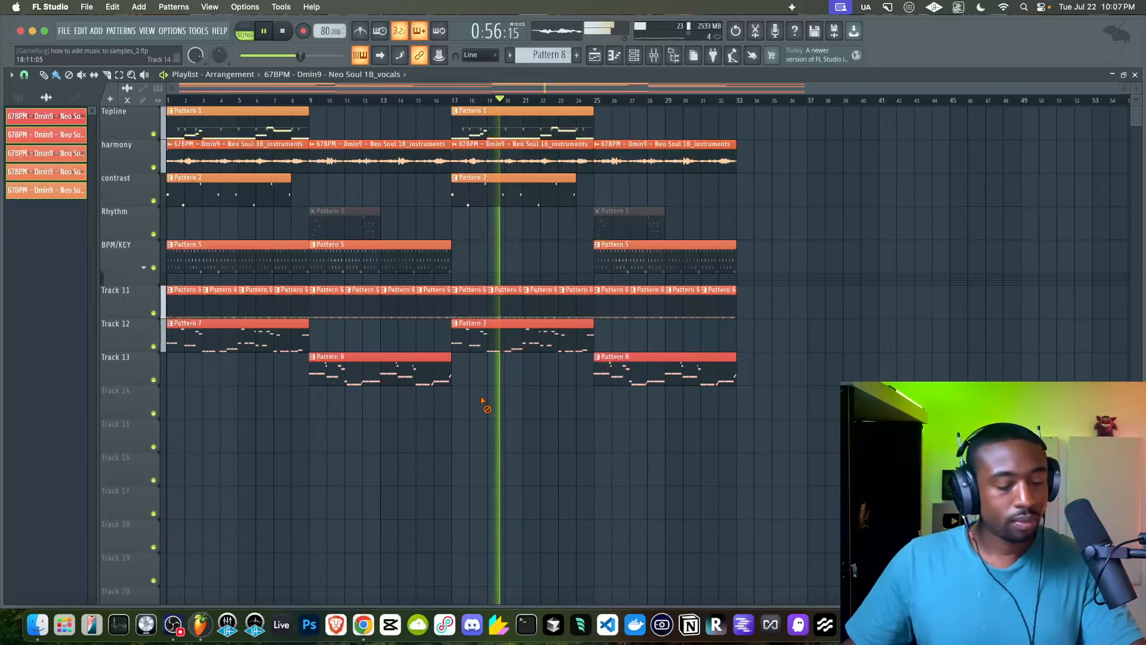
# Delete the second Pattern 1 clip, at bar 17 on the Topline track, and save the project.
pyautogui.rightClick(509, 126)
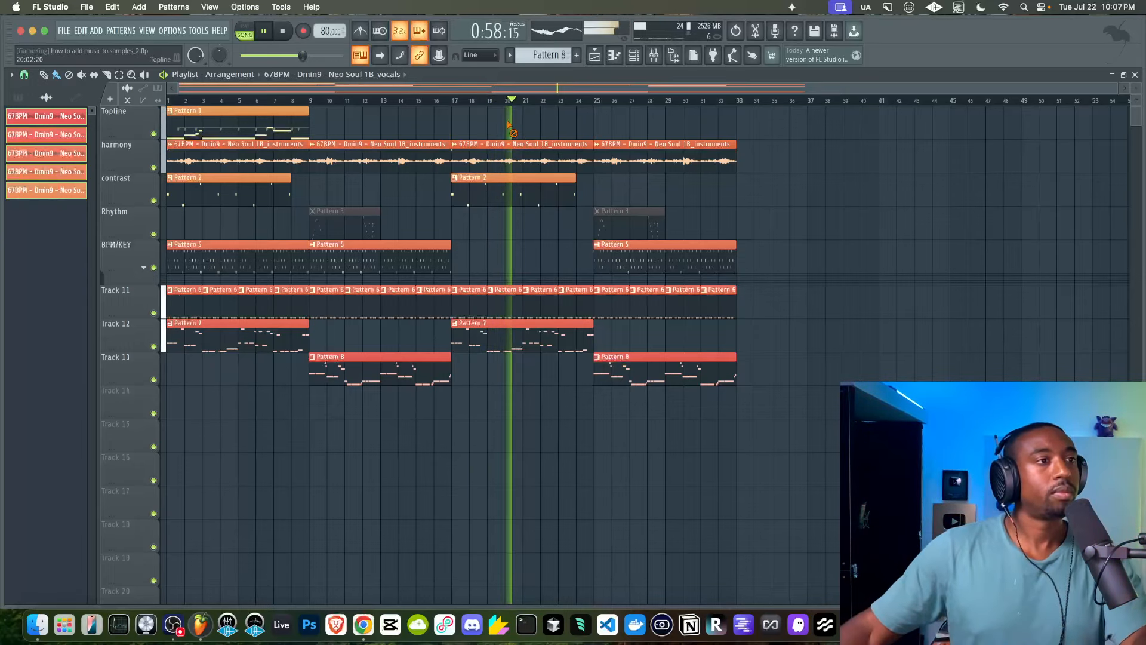
pyautogui.press('super+s')
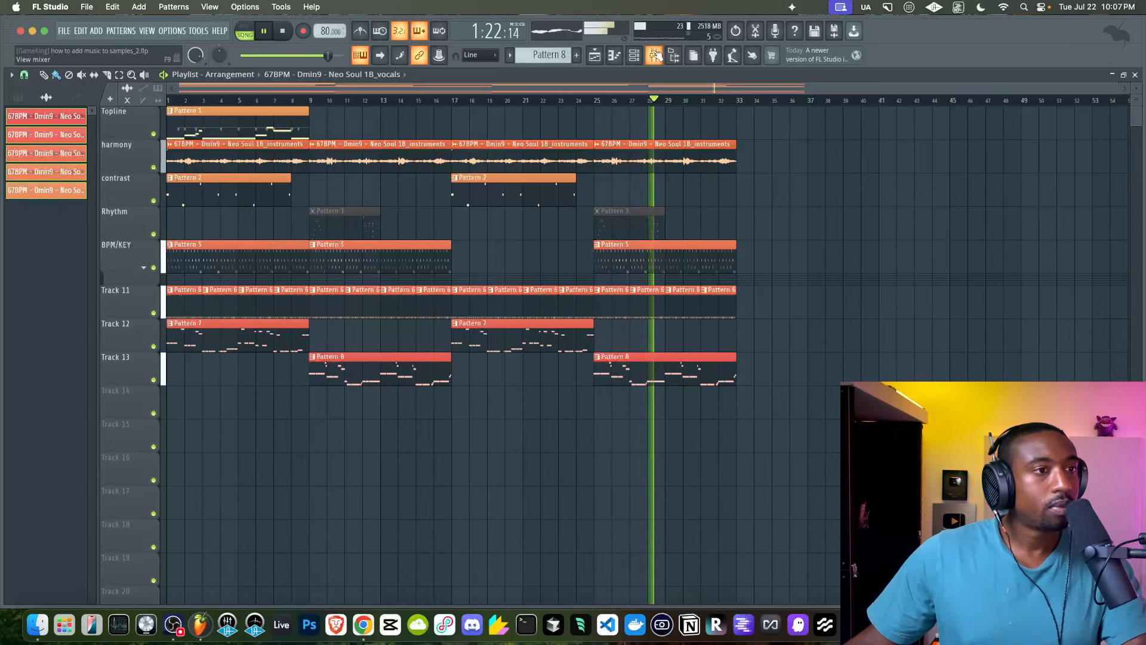
# Set the configuration of the MD4HD on the Master track to Mid/Side.
pyautogui.click(655, 55)
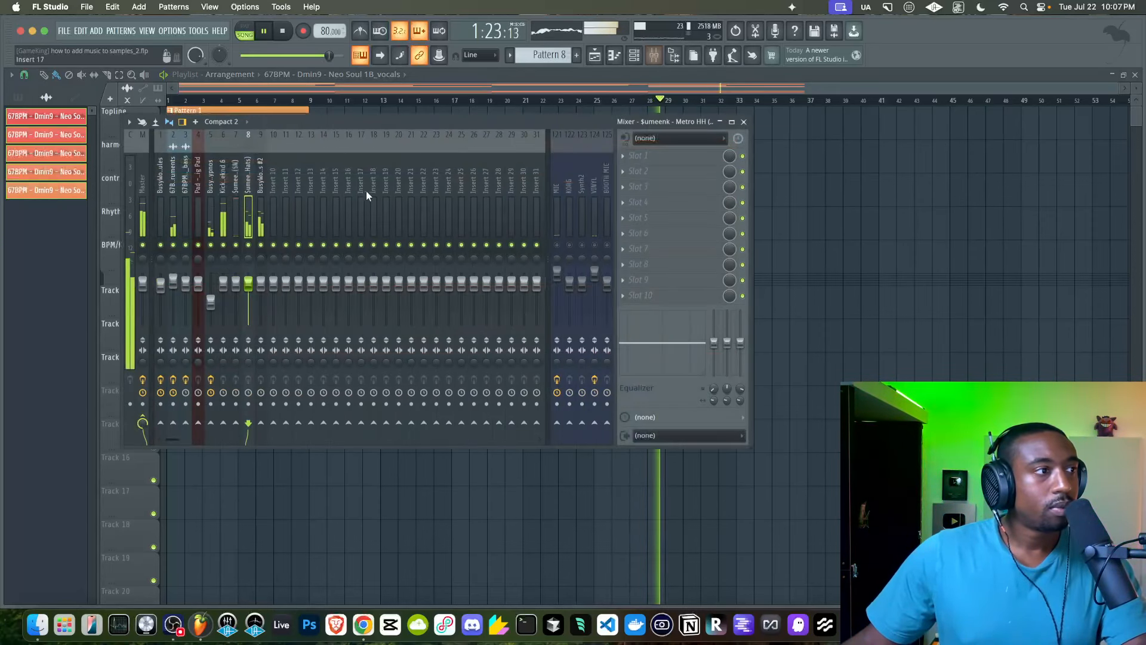
pyautogui.click(144, 203)
pyautogui.click(679, 183)
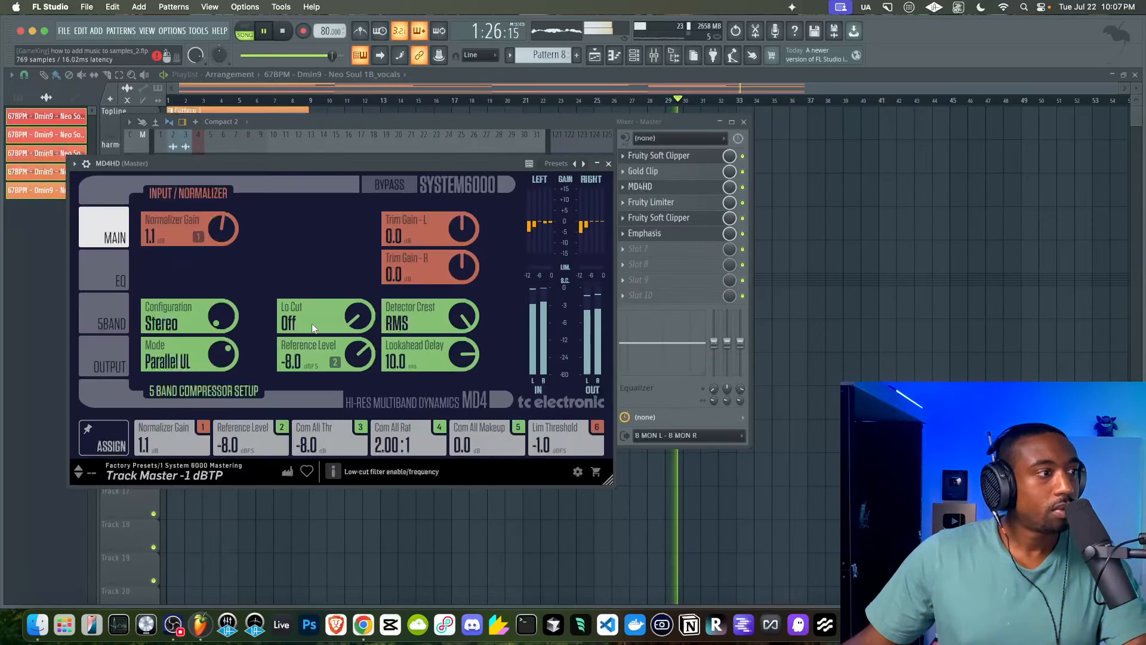
pyautogui.click(182, 311)
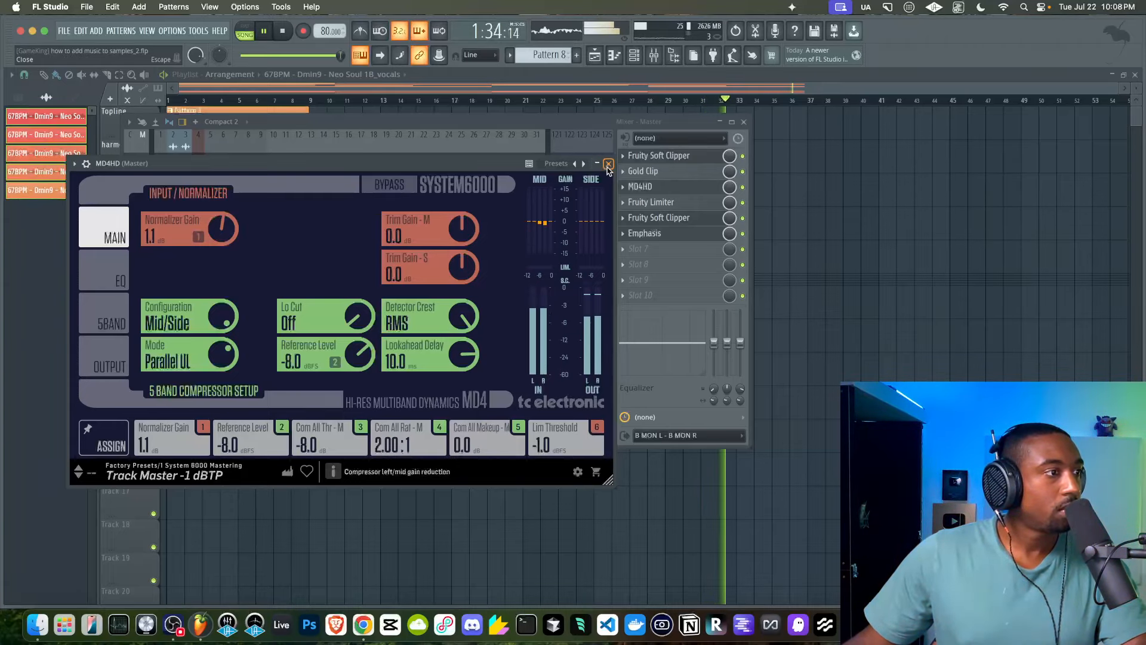
# Review MD4HD's 5-band compressor and EQ pages, close the plugin and mixer, and save the project.
pyautogui.click(103, 316)
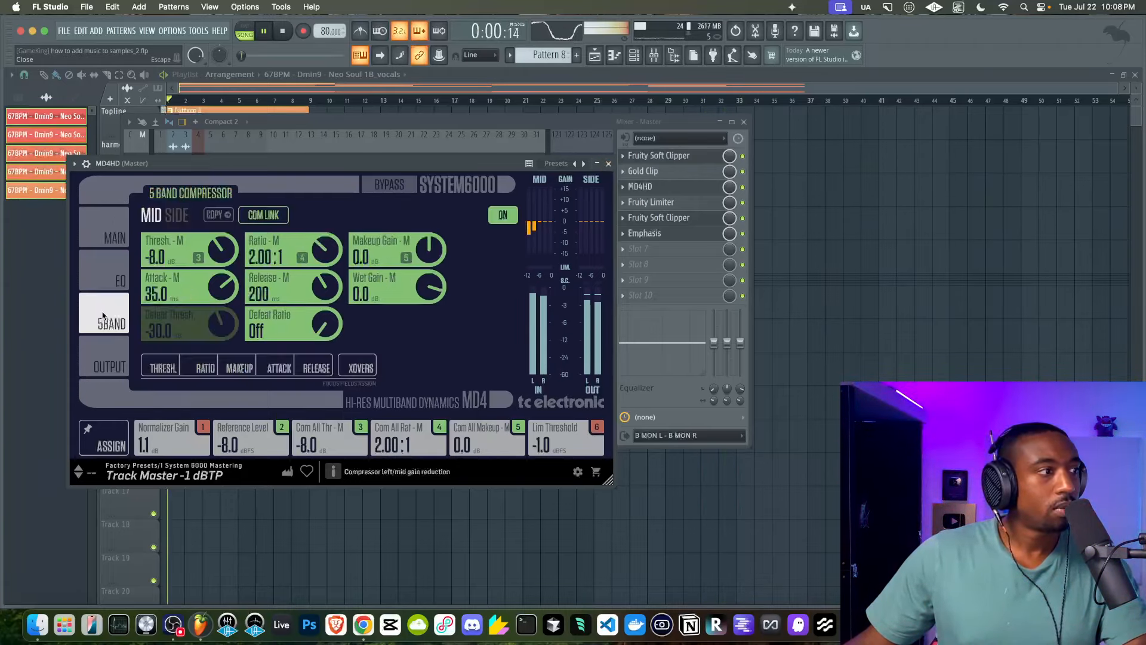
pyautogui.click(119, 280)
pyautogui.click(119, 322)
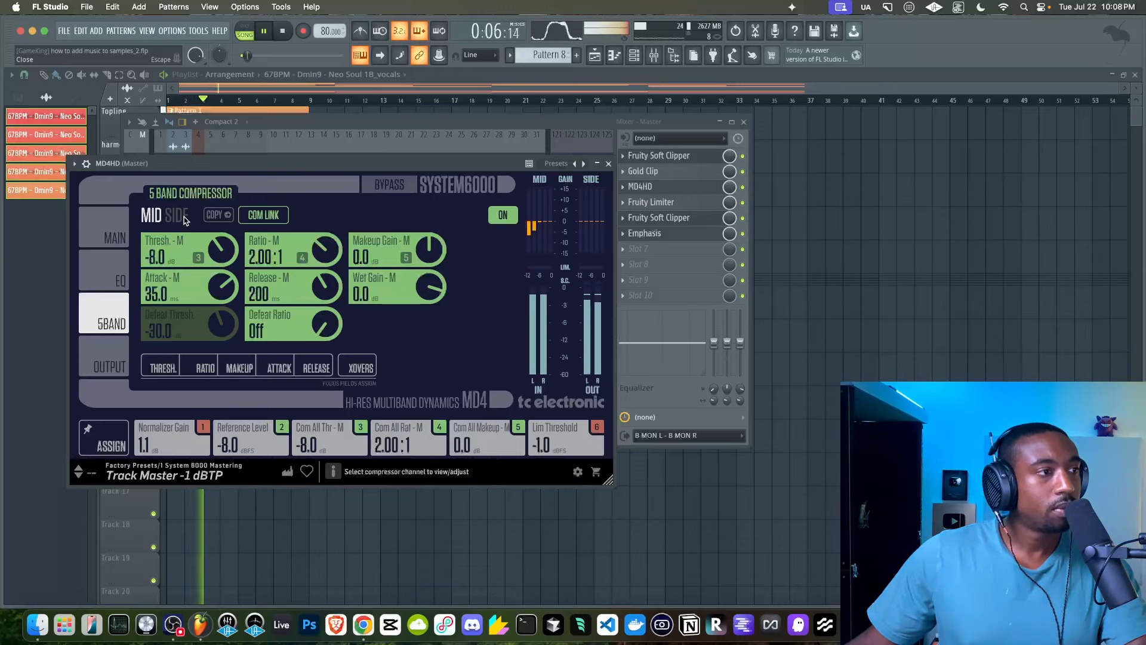
pyautogui.click(606, 164)
pyautogui.press('F12')
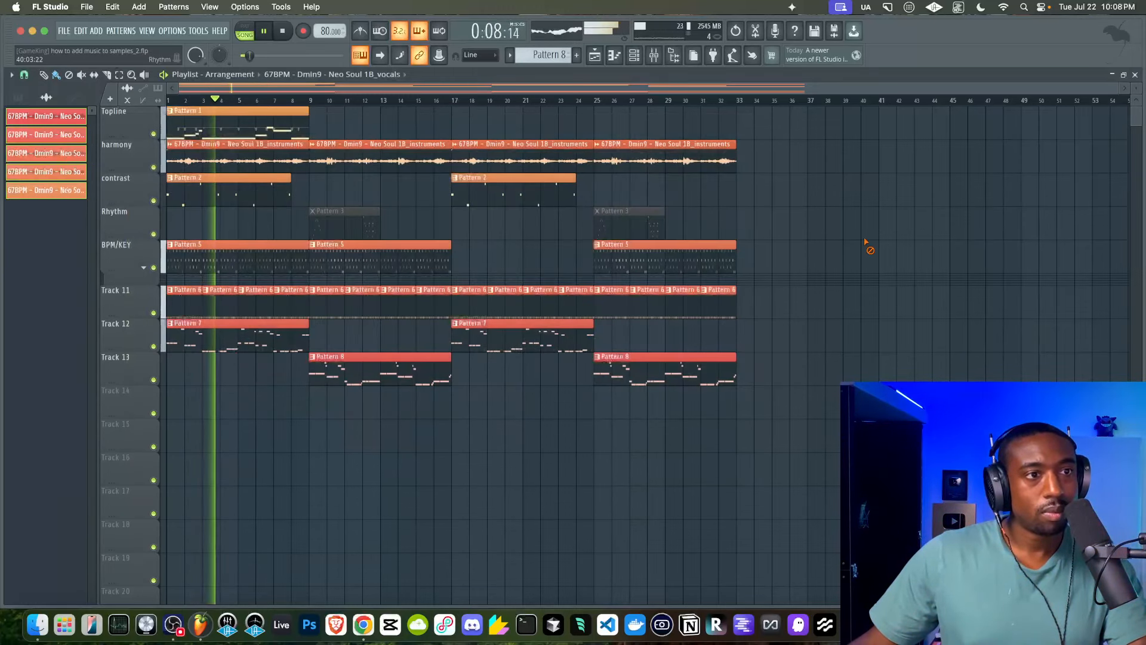
pyautogui.press('super+s')
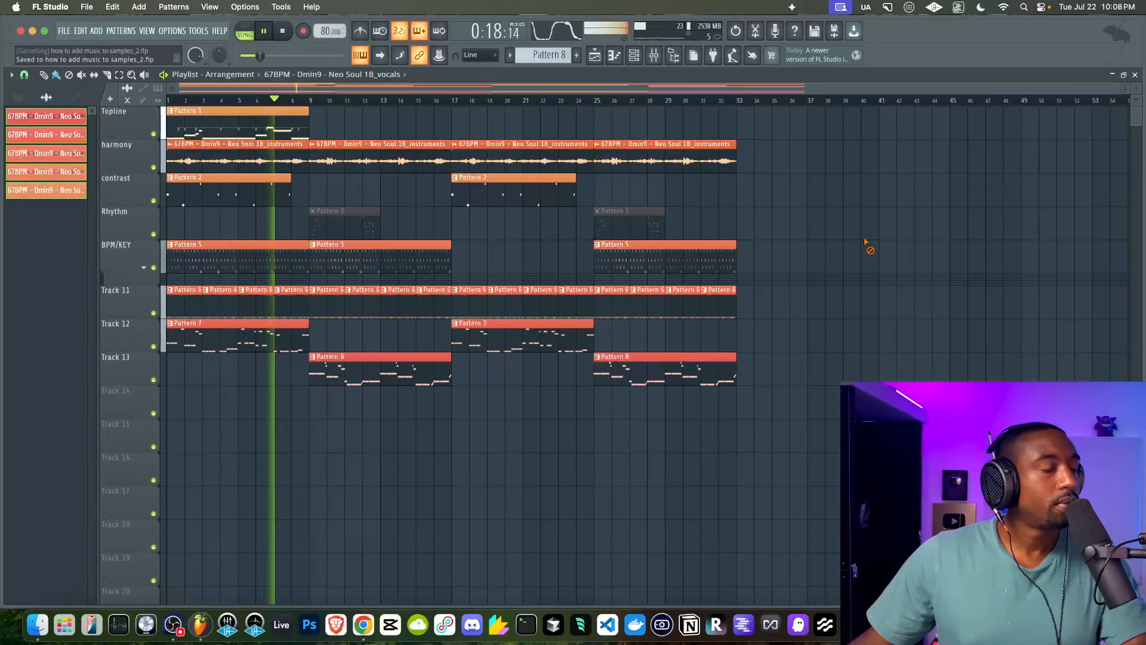
# Lower the Metro HH (Hats) mixer track volume to 63% (-9.1 dB) and save the project.
pyautogui.click(656, 58)
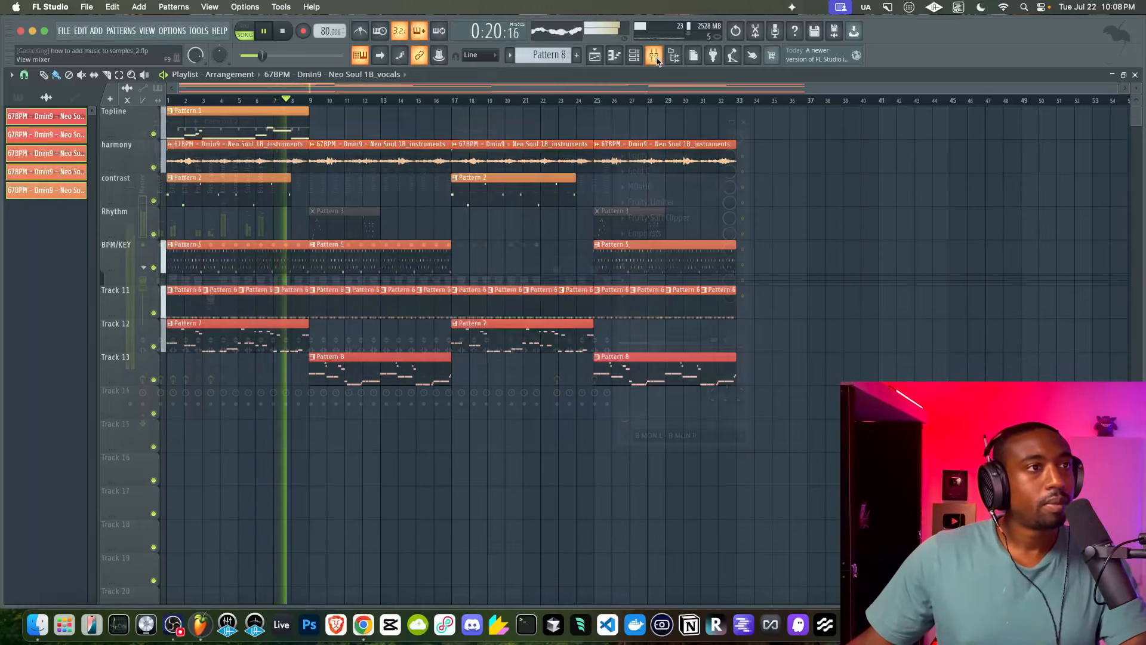
pyautogui.moveTo(247, 282); pyautogui.dragTo(248, 296)
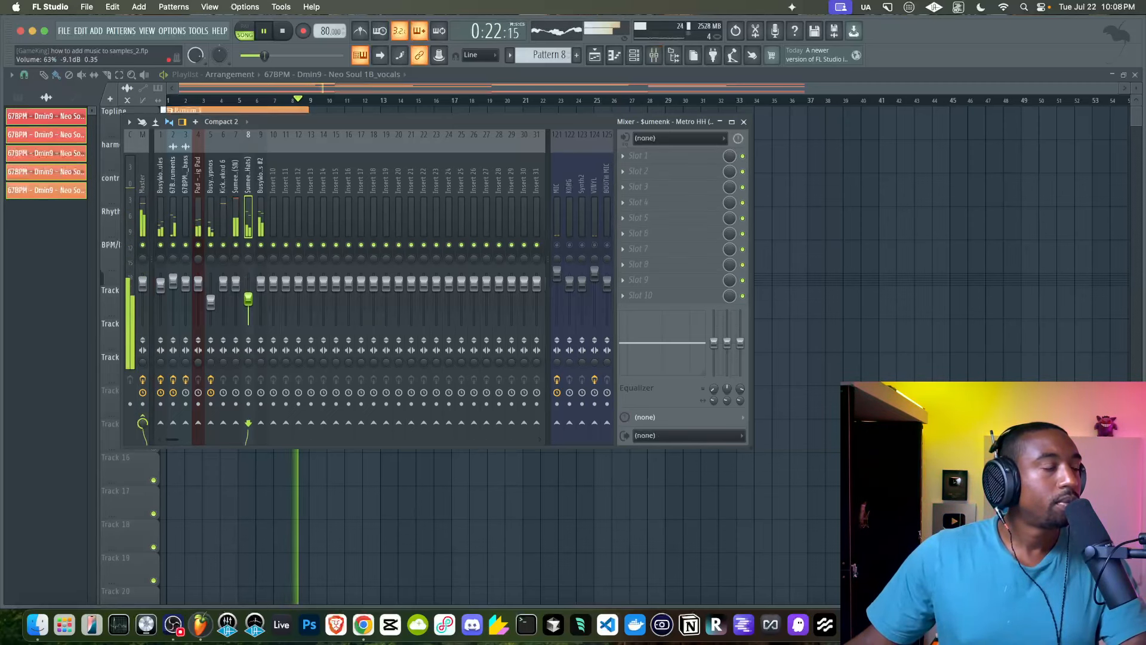
pyautogui.click(743, 122)
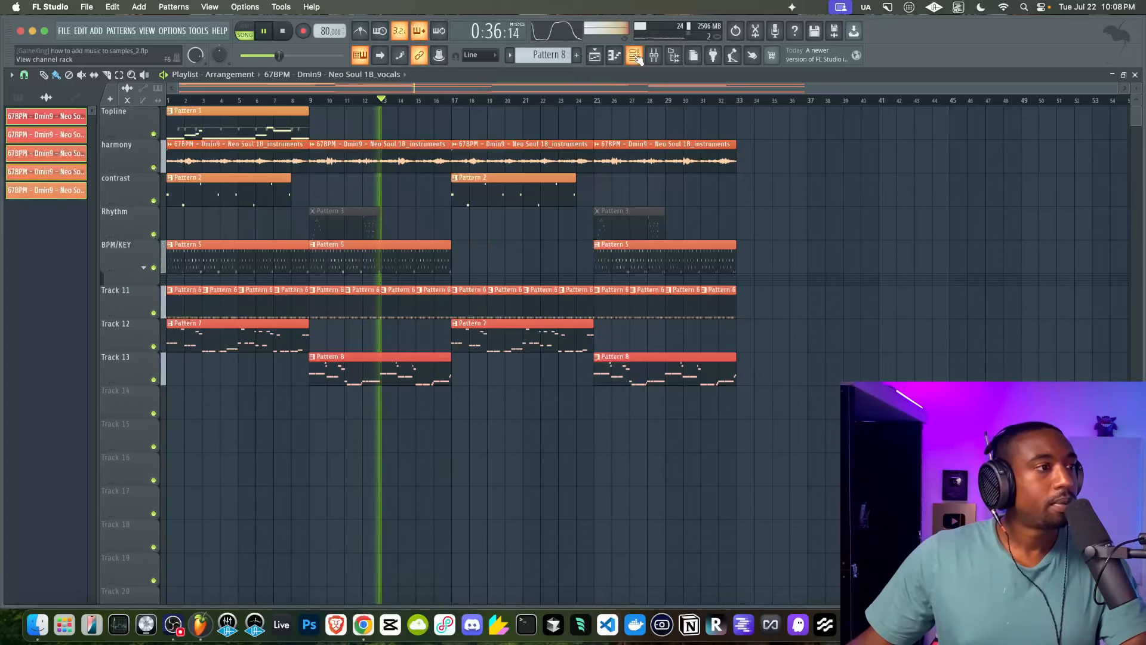
pyautogui.press('super+s')
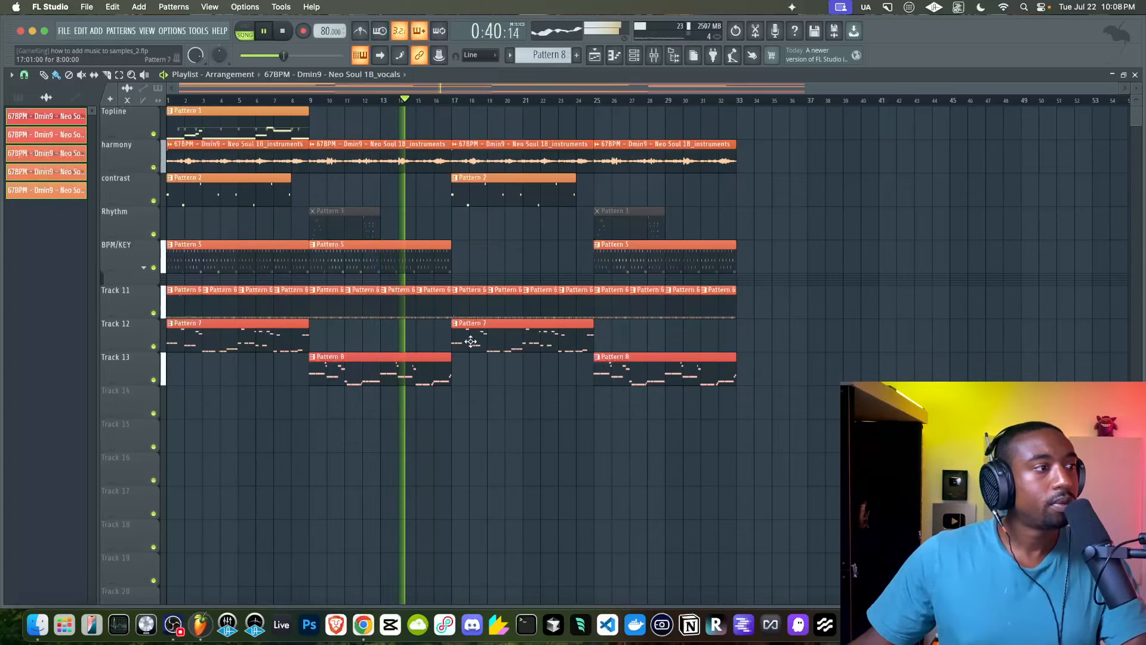
# Move both Pattern 8 clips up from Track 13 to Track 12, in line with the Pattern 7 clips.
pyautogui.click(402, 361)
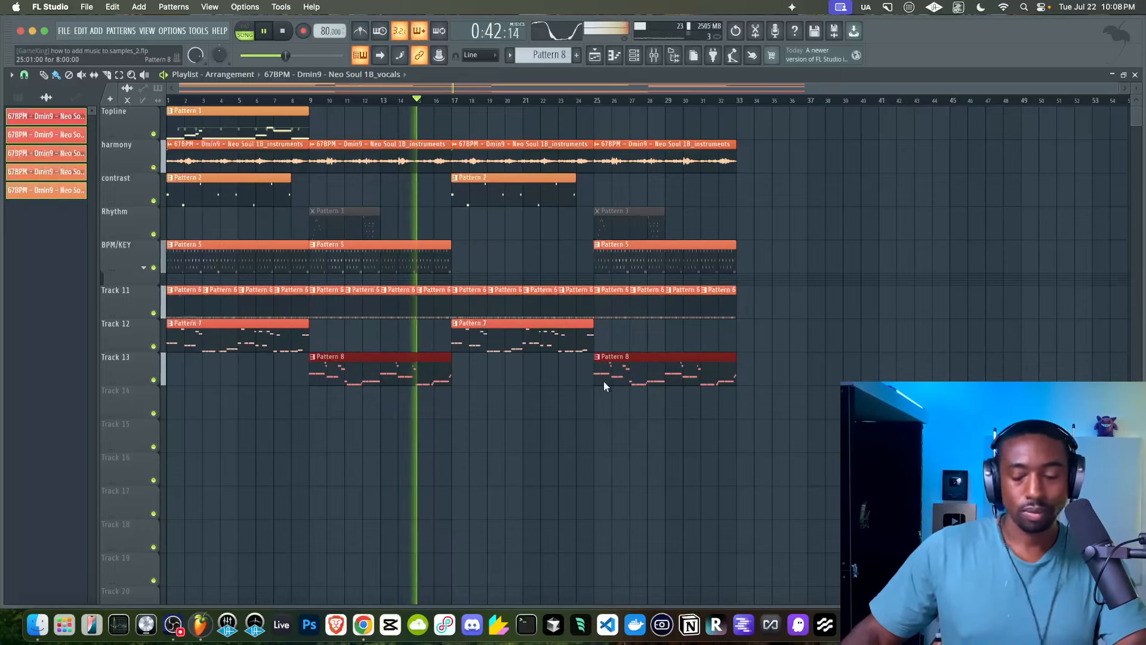
pyautogui.moveTo(604, 385); pyautogui.dragTo(261, 326)
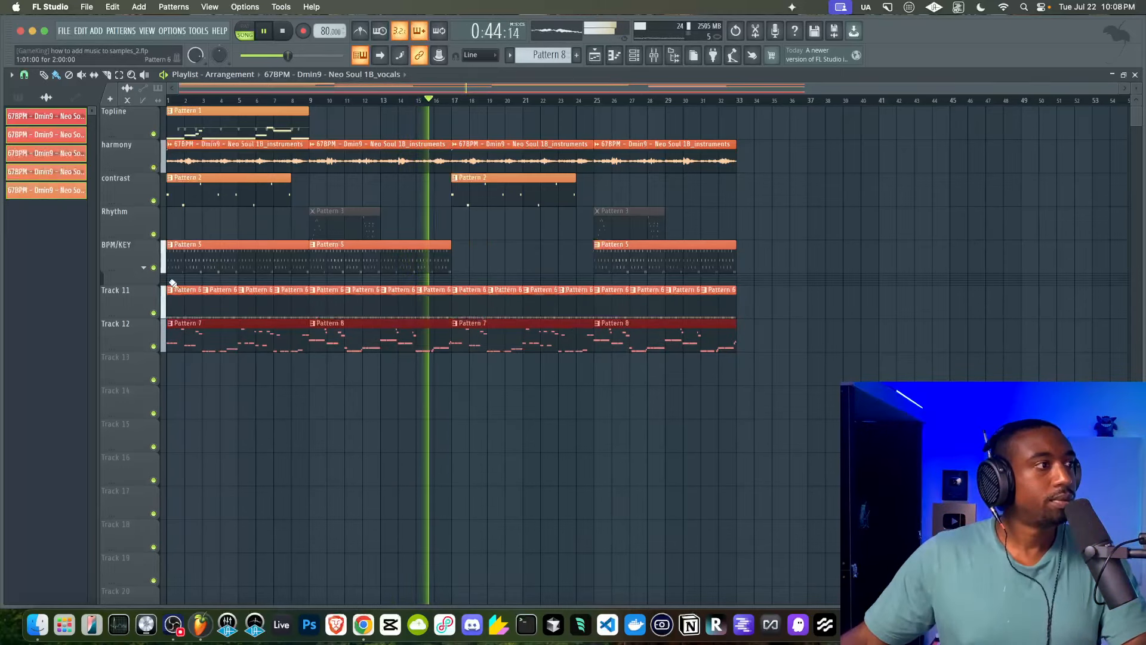
# Insert a new playlist track between the contrast and Rhythm tracks and name it Contrast.
pyautogui.rightClick(131, 215)
pyautogui.press('i')
pyautogui.rightClick(145, 201)
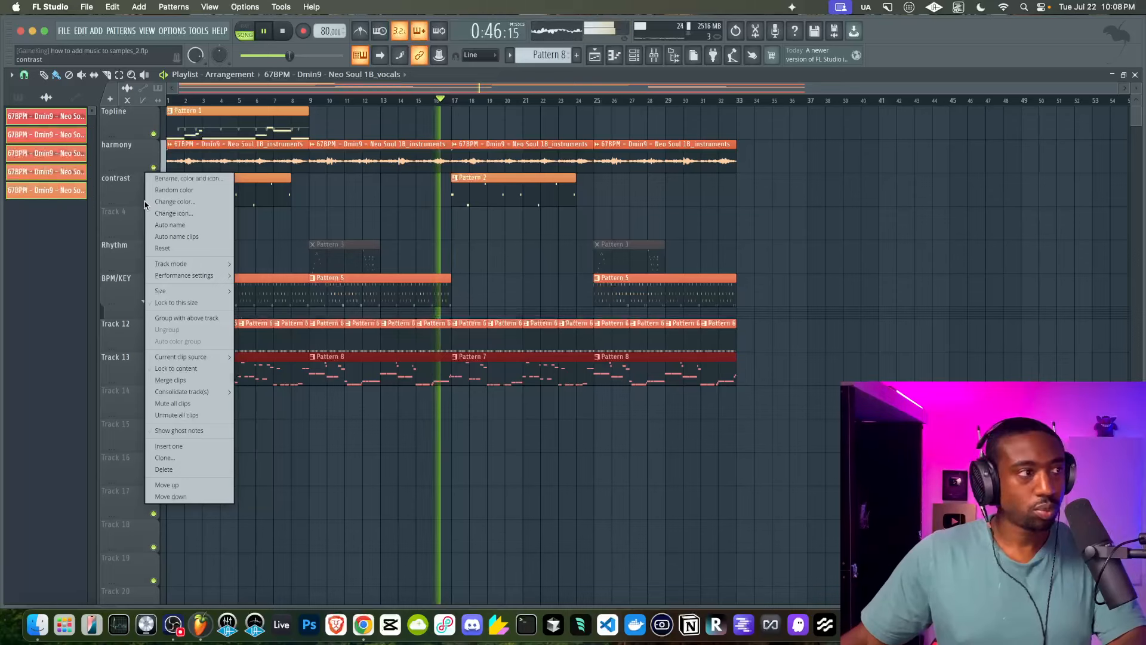
pyautogui.click(117, 213)
pyautogui.rightClick(117, 213)
pyautogui.click(123, 219)
pyautogui.write('Contrast')
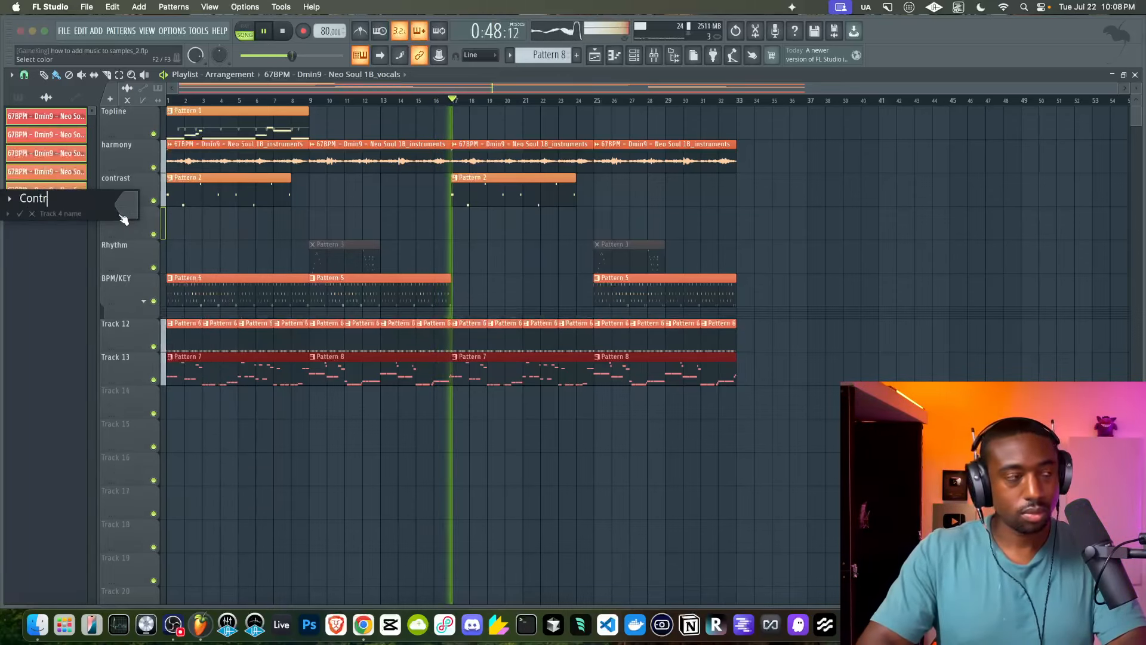
pyautogui.press('Return')
# Move the selected Pattern 7 and Pattern 8 clips up to the new Contrast track and deselect them.
pyautogui.hotkey('shift', 'Up')
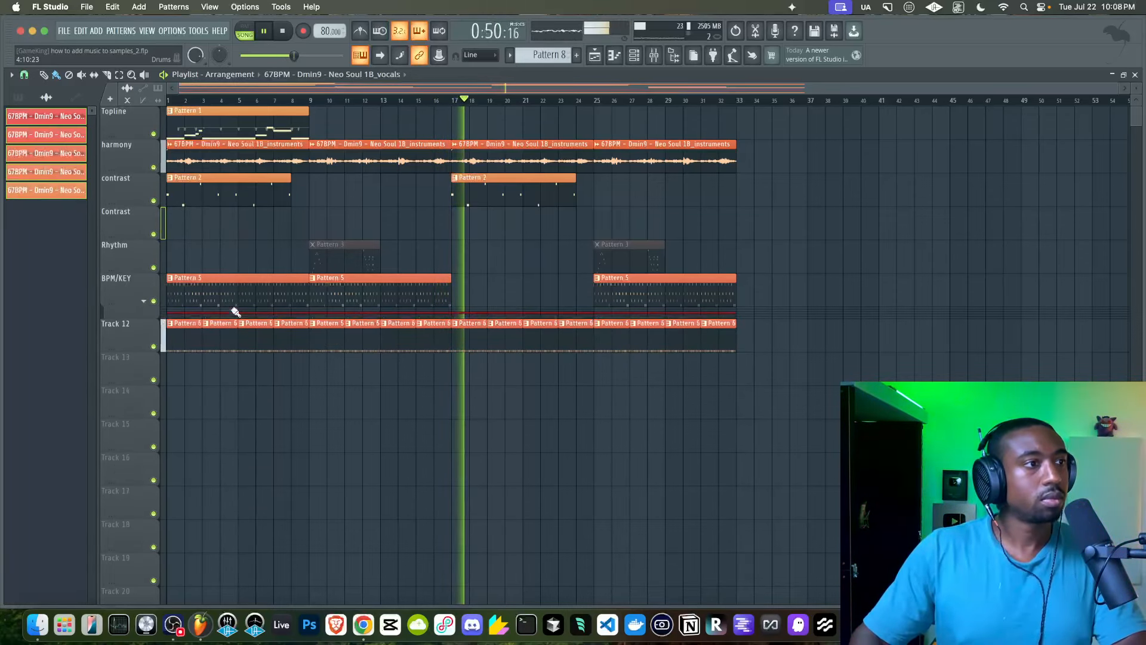
pyautogui.hotkey('shift', 'Up')
pyautogui.hotkey('shift', 'Up')
pyautogui.hotkey('shift', 'Up')
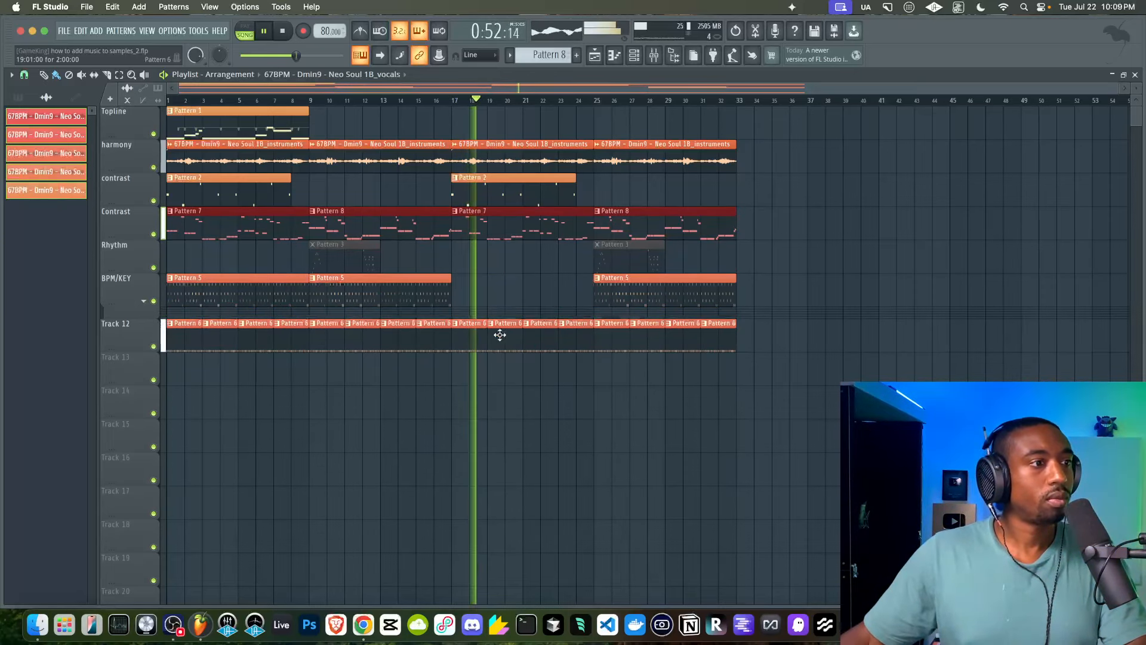
pyautogui.rightClick(476, 390)
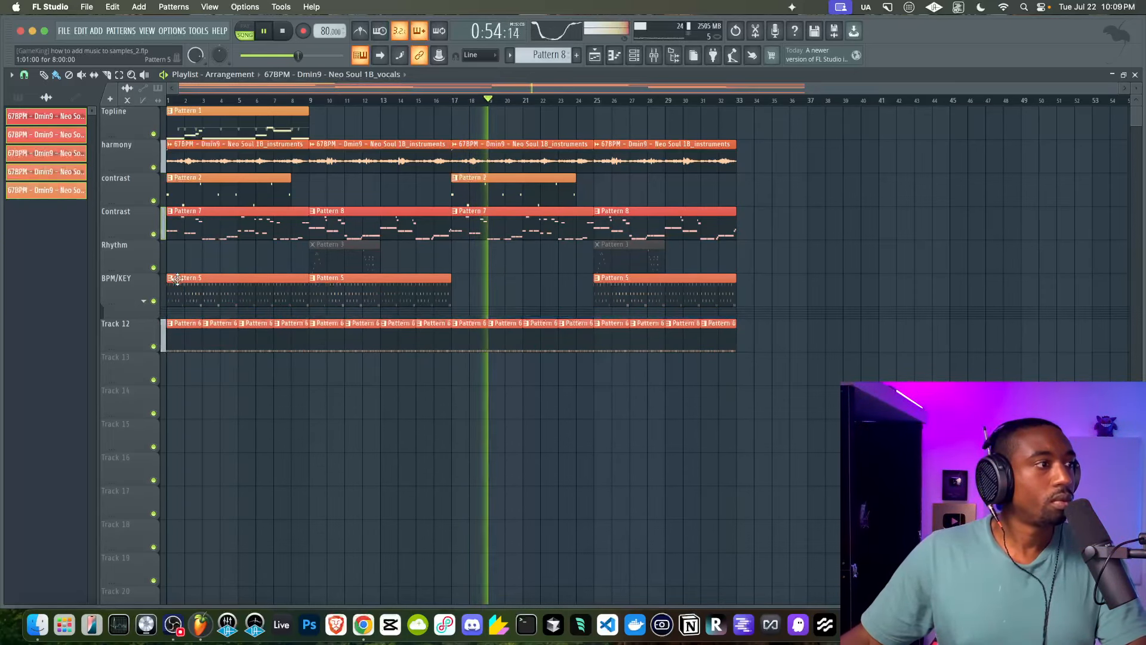
# Insert a new playlist track above BPM/KEY and name it Rhythm.
pyautogui.rightClick(138, 283)
pyautogui.click(156, 545)
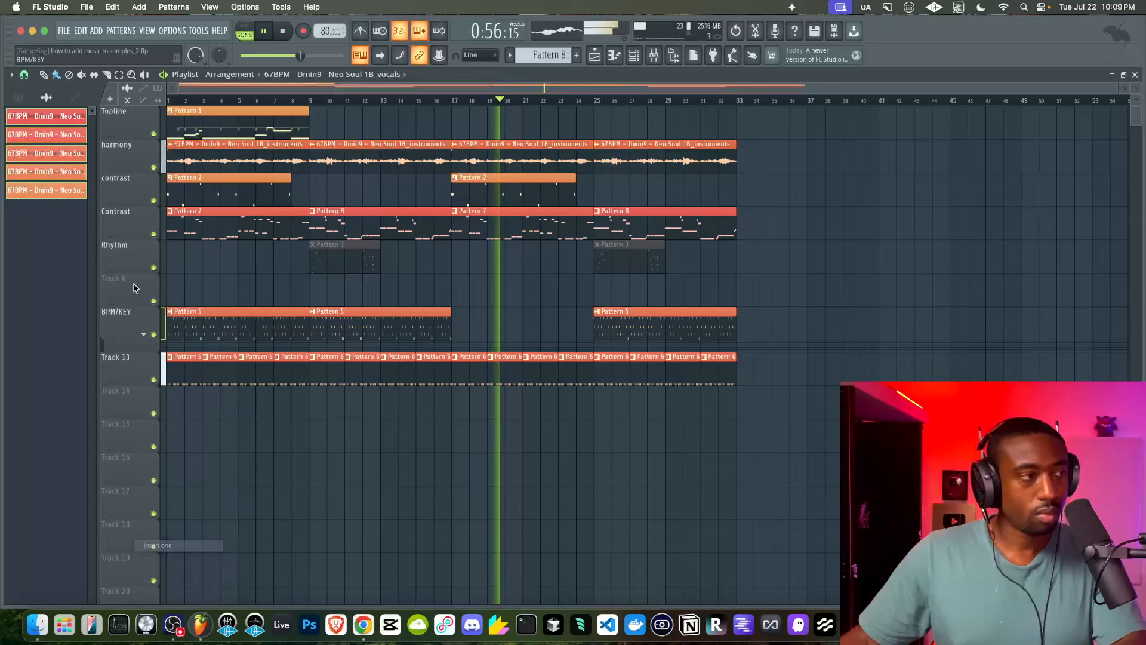
pyautogui.rightClick(134, 284)
pyautogui.click(139, 277)
pyautogui.write('Rhythm')
pyautogui.press('Return')
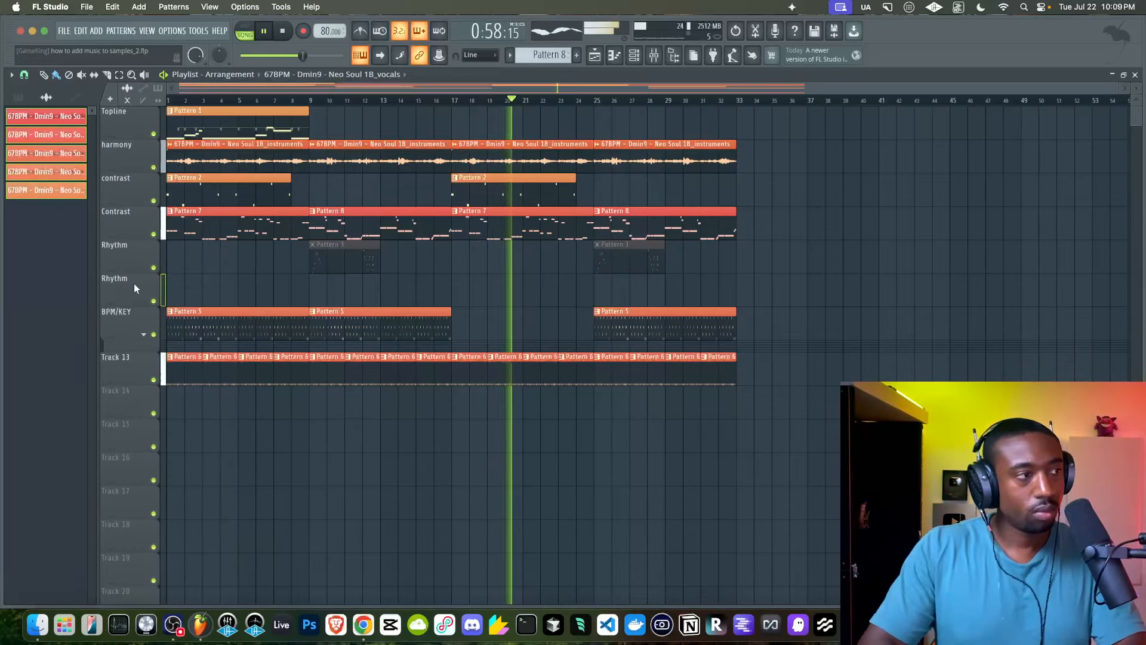
# Move the three Pattern 5 clips from BPM/KEY up to the new Rhythm track and deselect them.
pyautogui.doubleClick(145, 315)
pyautogui.hotkey('shift', 'Up')
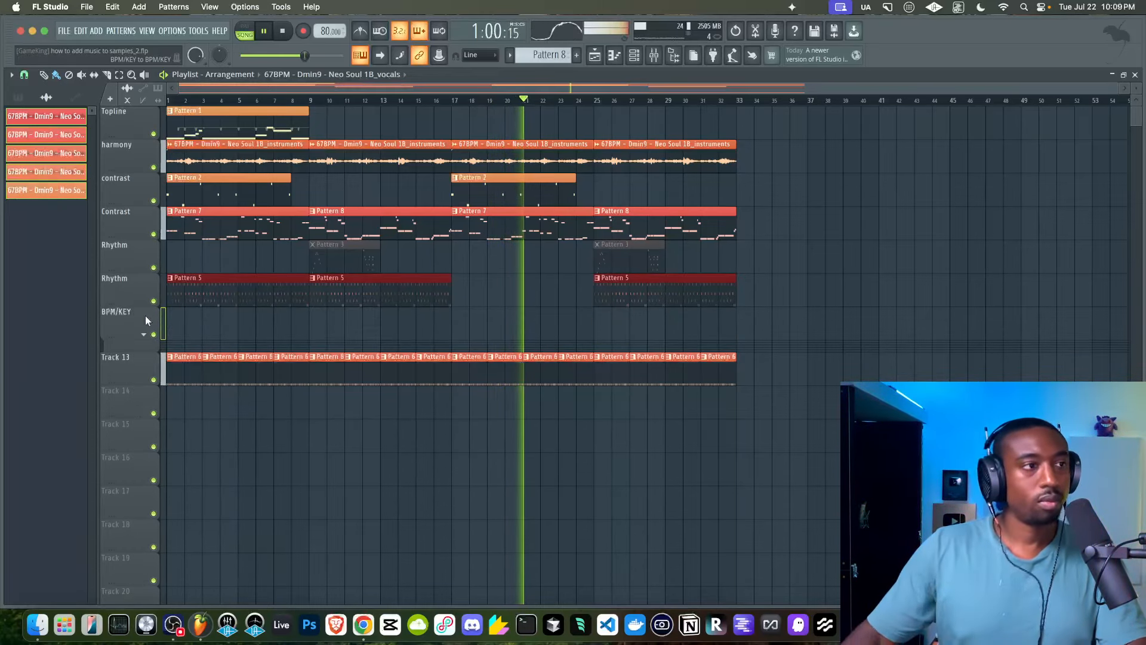
pyautogui.click(261, 421)
# Insert another track directly above BPM/KEY, below the Pattern 5 clips, and name it Rhythm.
pyautogui.rightClick(122, 319)
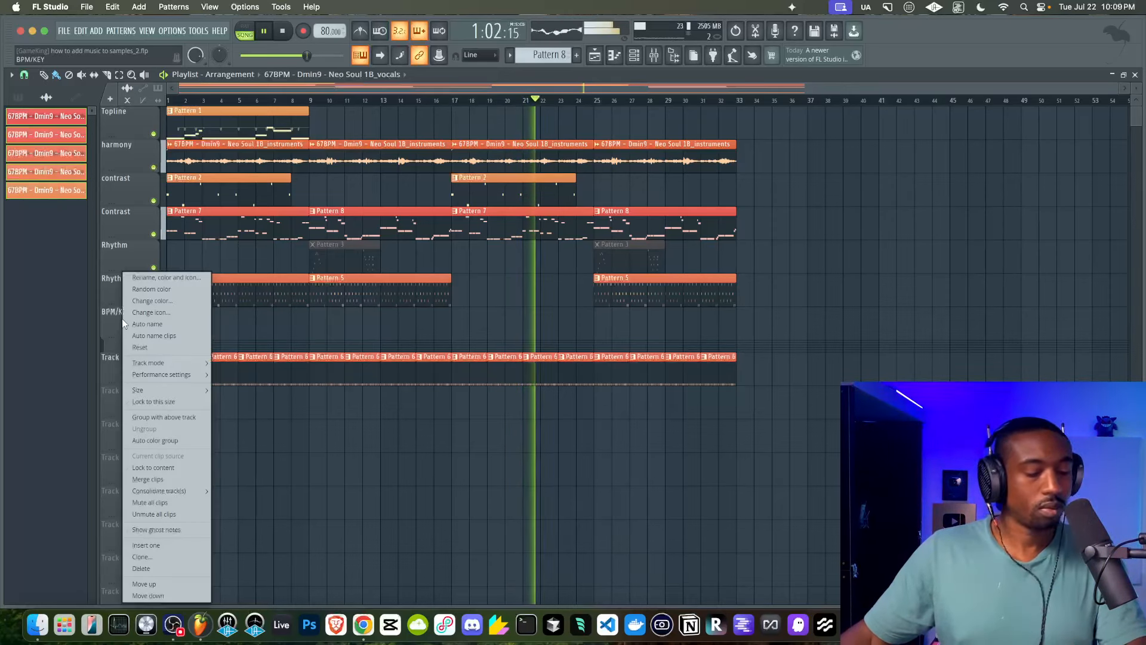
pyautogui.click(157, 545)
pyautogui.rightClick(121, 319)
pyautogui.click(146, 278)
pyautogui.write('Rhythm')
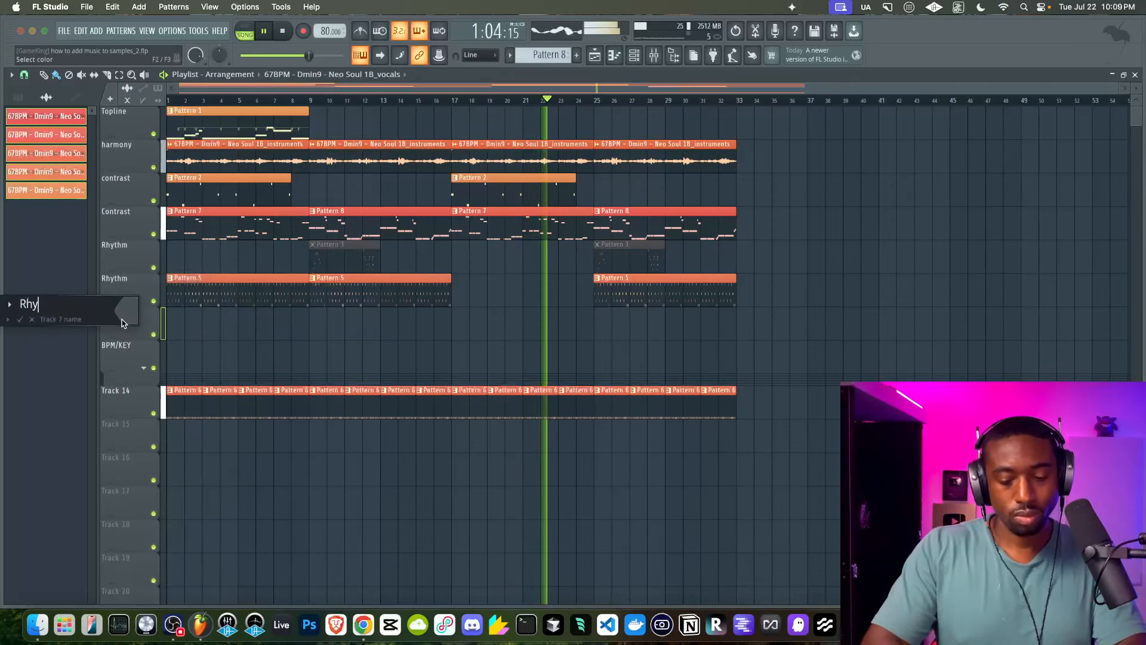
pyautogui.press('Return')
# Move all Pattern 6 clips from Track 14 up to the empty Rhythm track.
pyautogui.click(144, 404)
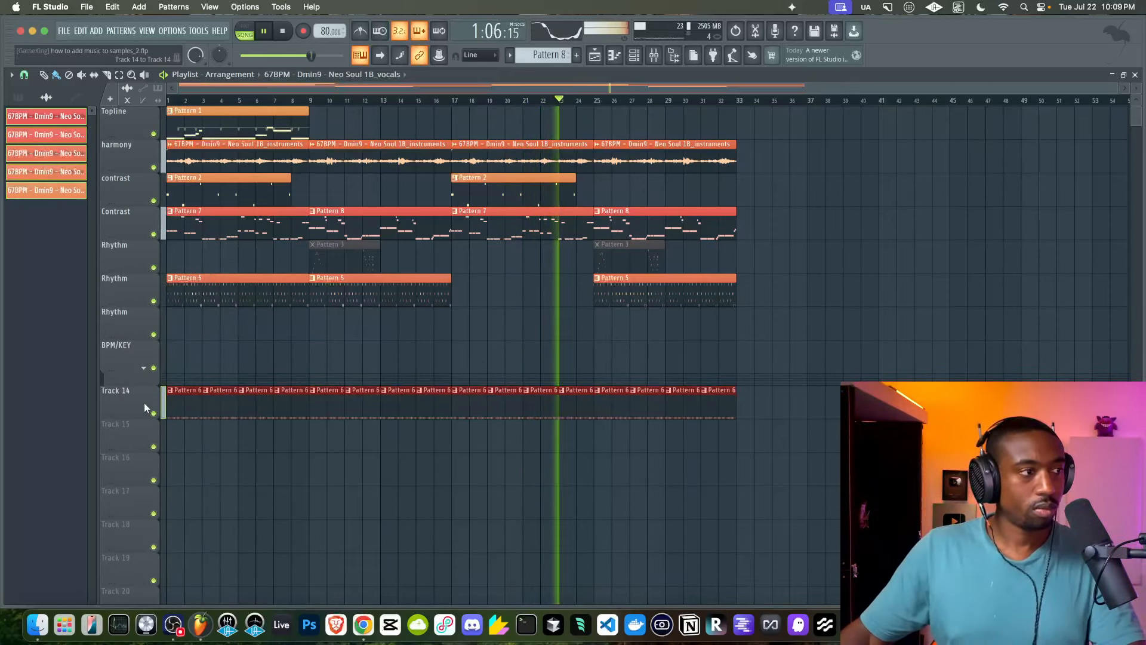
pyautogui.hotkey('shift', 'Up')
pyautogui.hotkey('shift', 'Up')
pyautogui.hotkey('shift', 'Up')
pyautogui.hotkey('shift', 'Up')
pyautogui.hotkey('shift', 'Up')
pyautogui.hotkey('shift', 'Up')
pyautogui.hotkey('shift', 'Up')
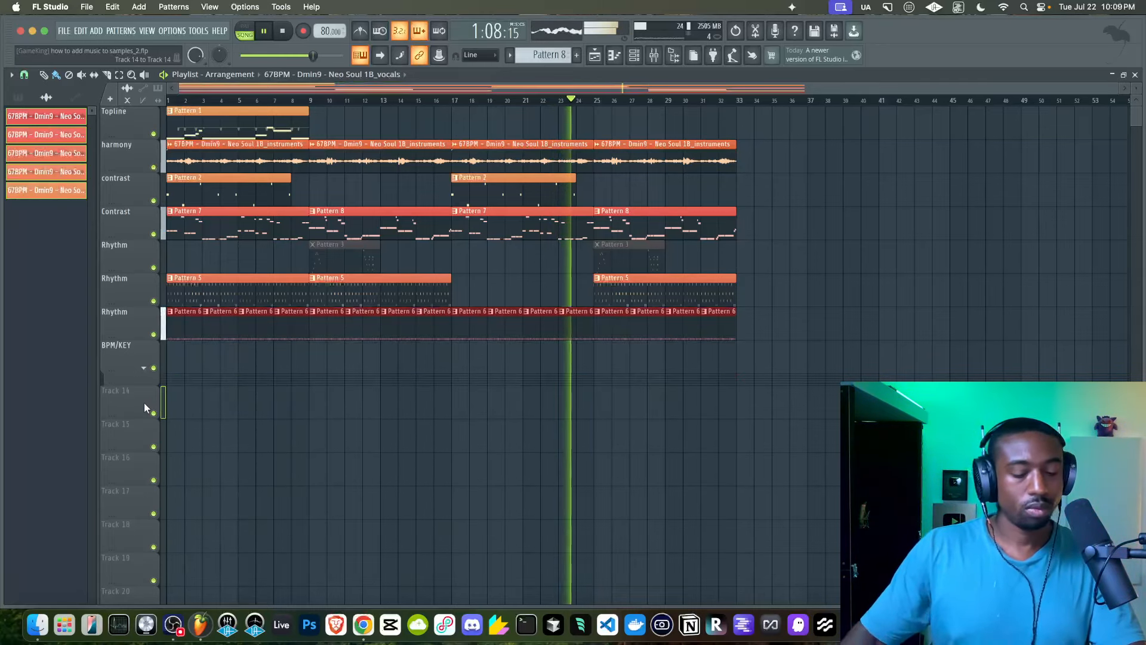
# Expand the BPM/KEY track group and delete the BPM/KEY track.
pyautogui.click(144, 368)
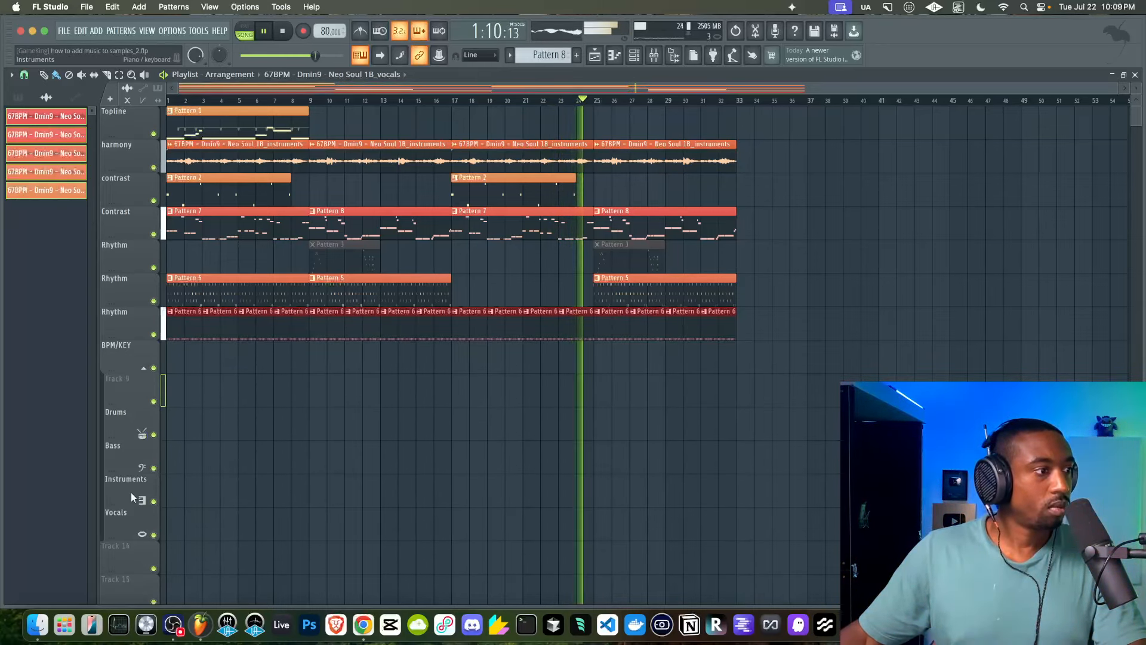
pyautogui.doubleClick(128, 513)
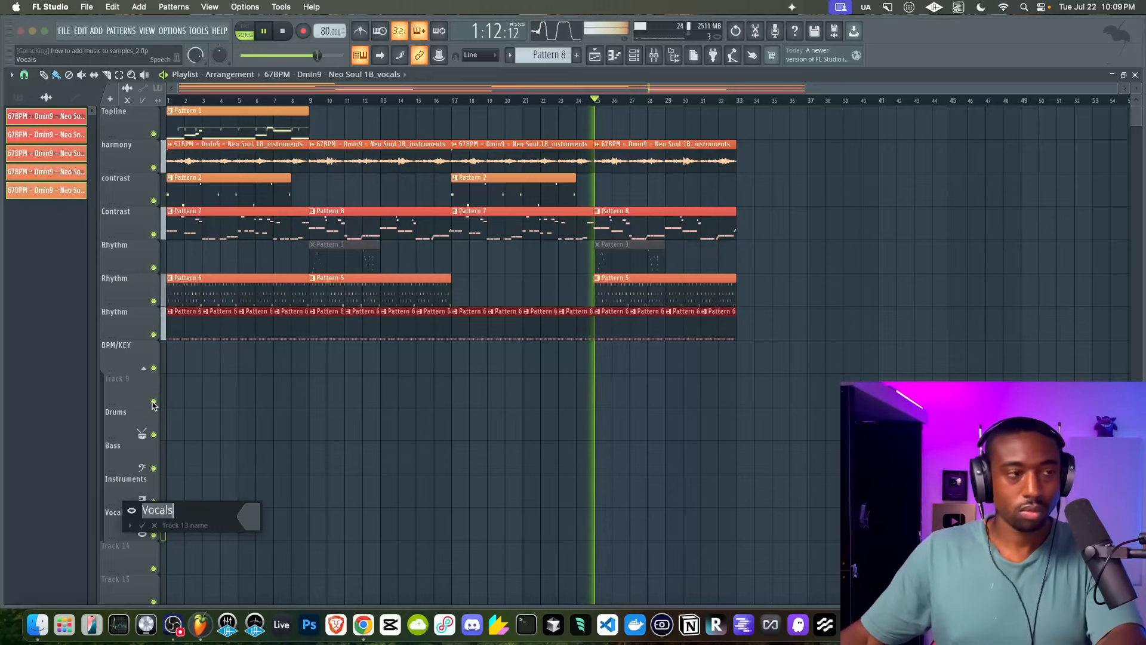
pyautogui.press('Return')
pyautogui.hotkey('shift', 'Delete')
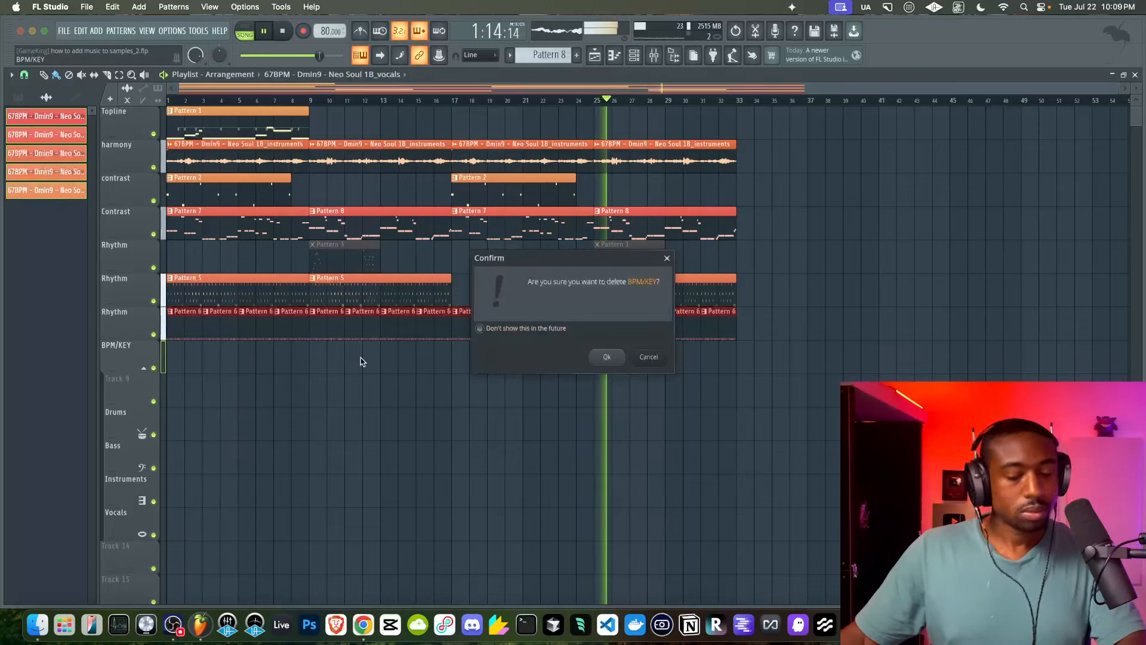
pyautogui.press('Return')
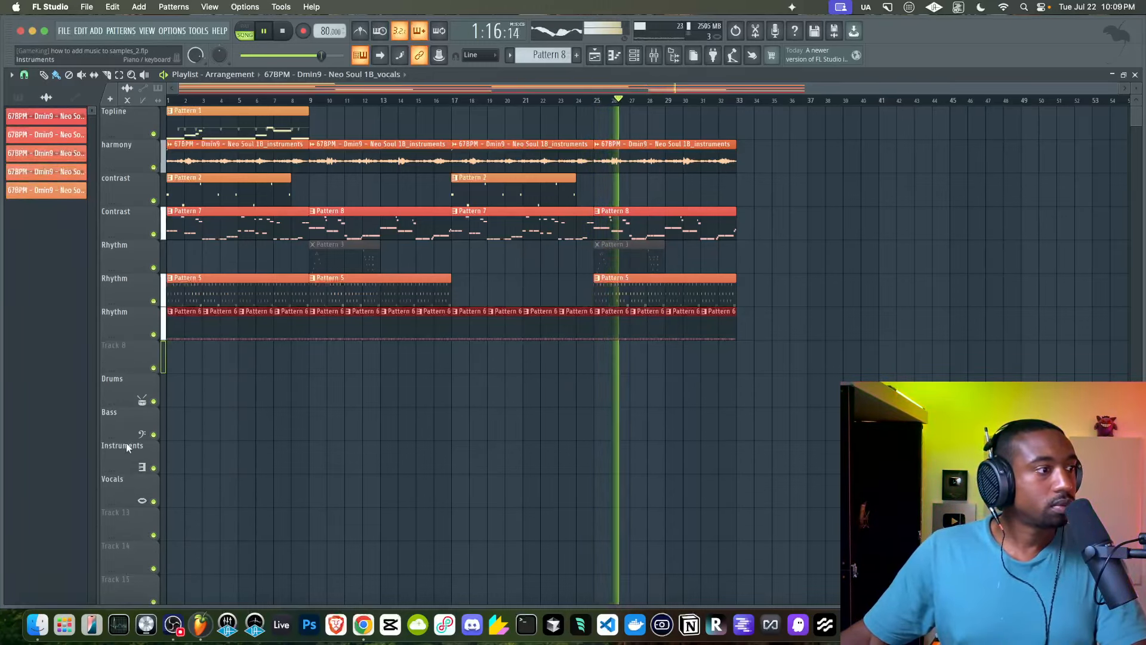
# Select the empty Track 8, Drums, Bass, Instruments and Vocals tracks and delete them together.
pyautogui.middleClick(122, 385)
pyautogui.click(153, 391)
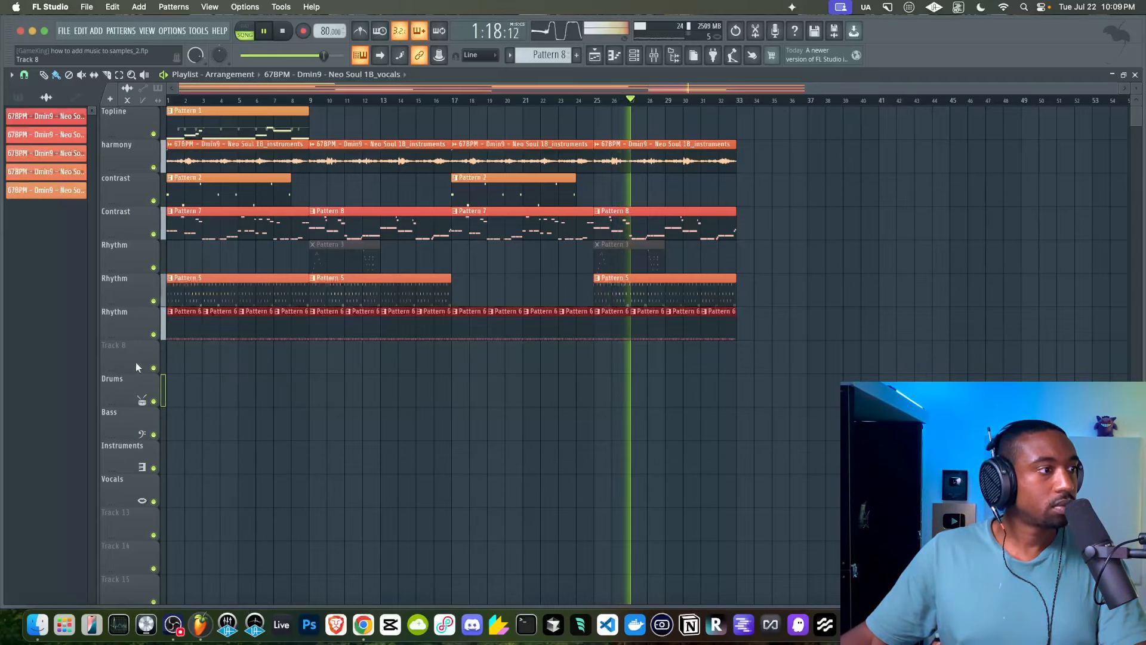
pyautogui.click(161, 464)
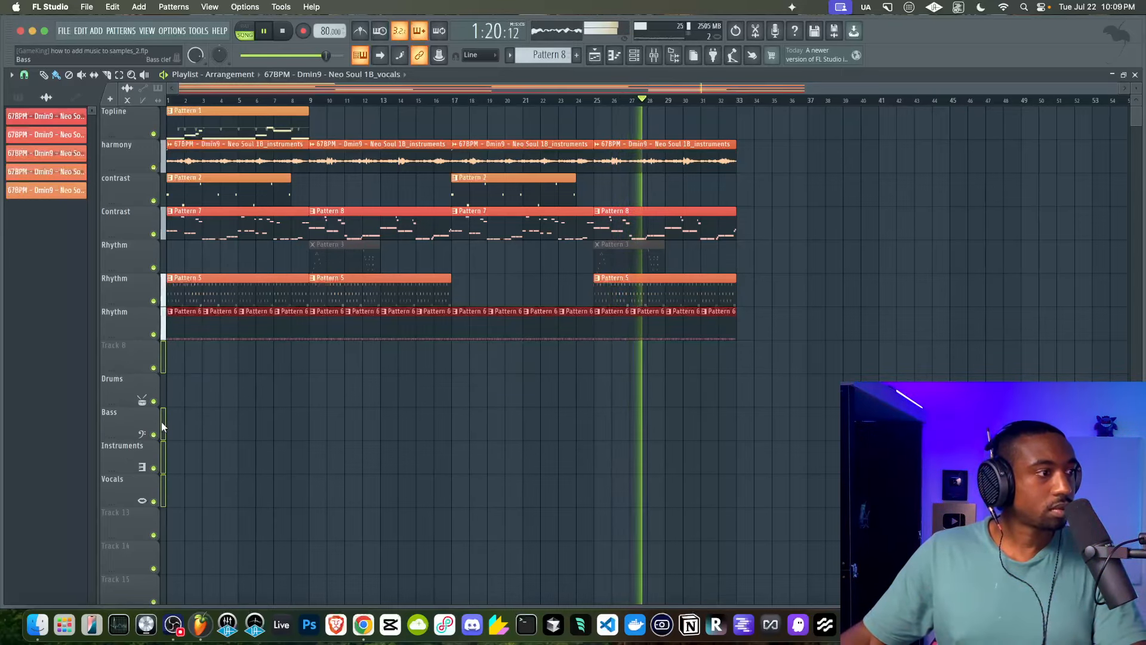
pyautogui.click(163, 424)
pyautogui.click(163, 396)
pyautogui.rightClick(125, 392)
pyautogui.press('d')
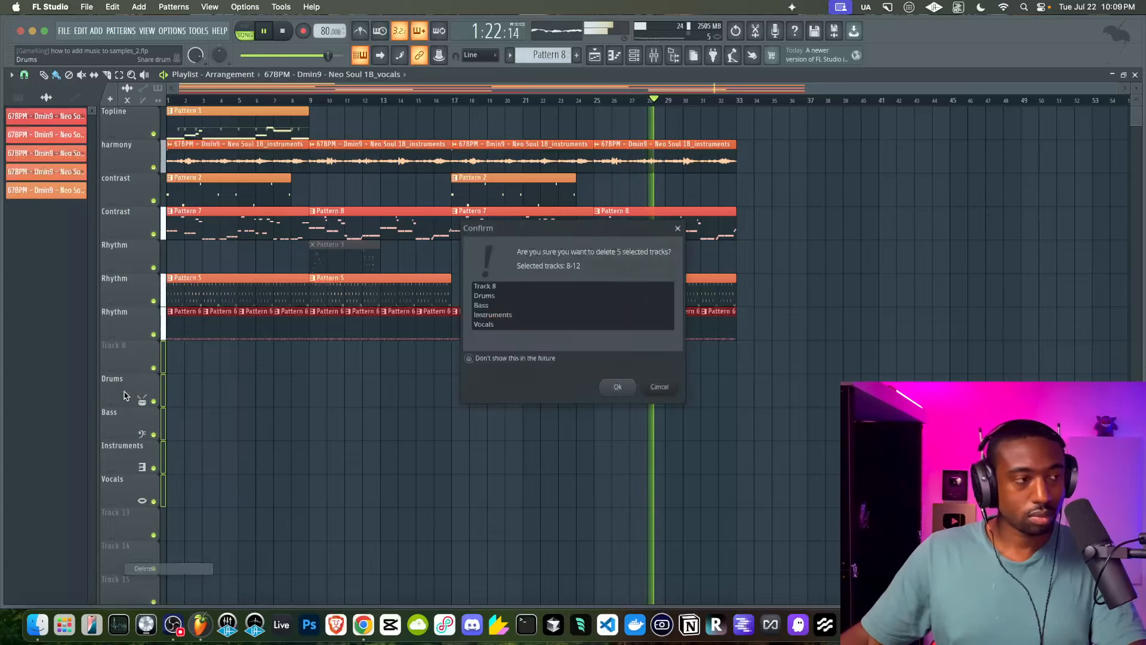
pyautogui.press('Return')
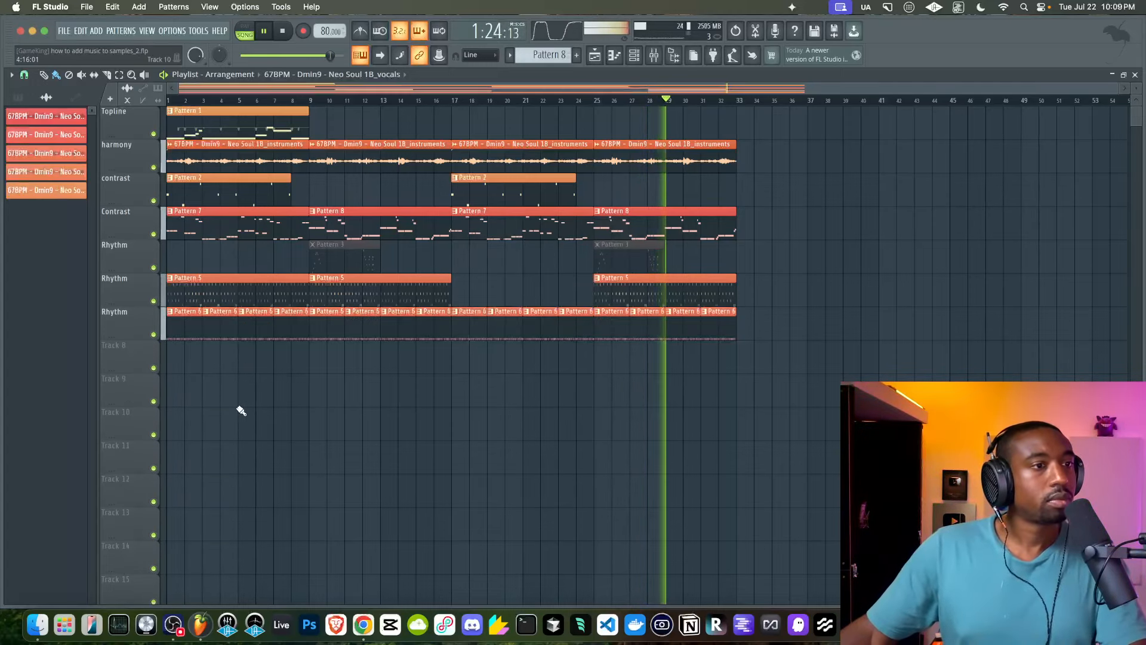
# Look over the arrangement and the mixer levels, stop playback, and return to the playlist.
pyautogui.hscroll(2, 238, 366)
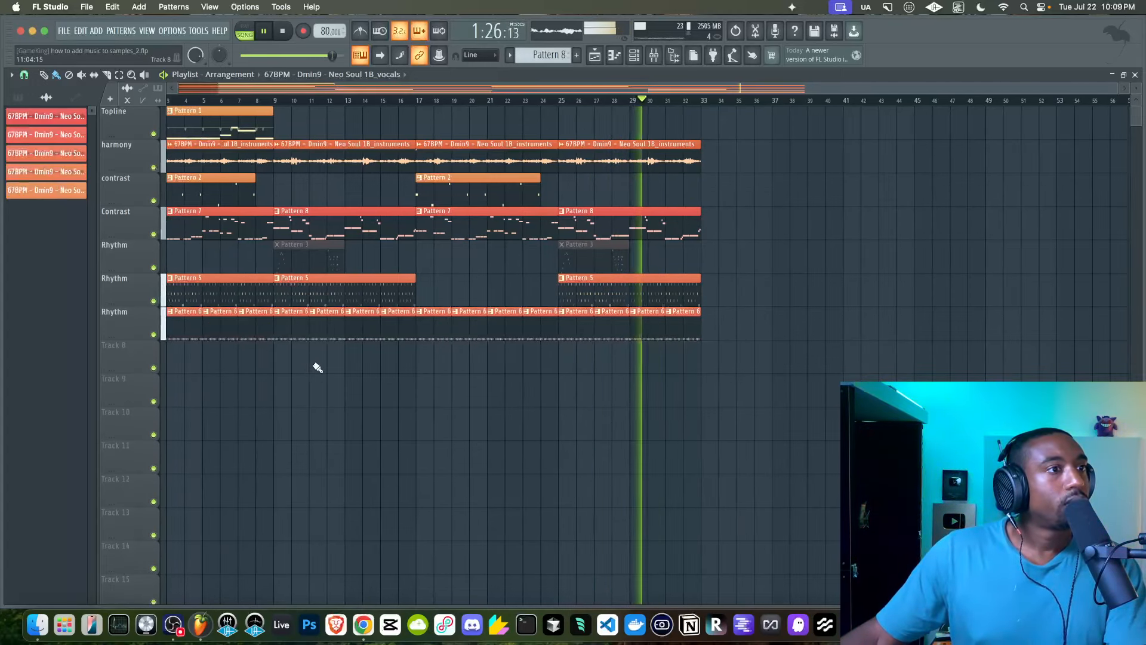
pyautogui.hscroll(-2, 317, 366)
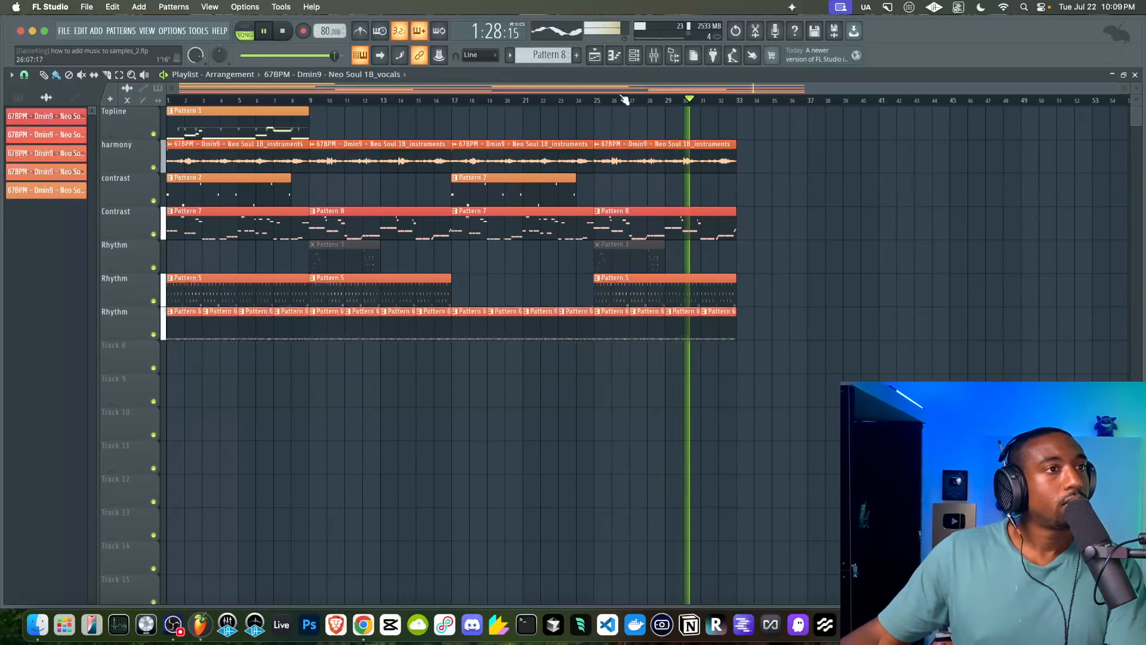
pyautogui.click(654, 57)
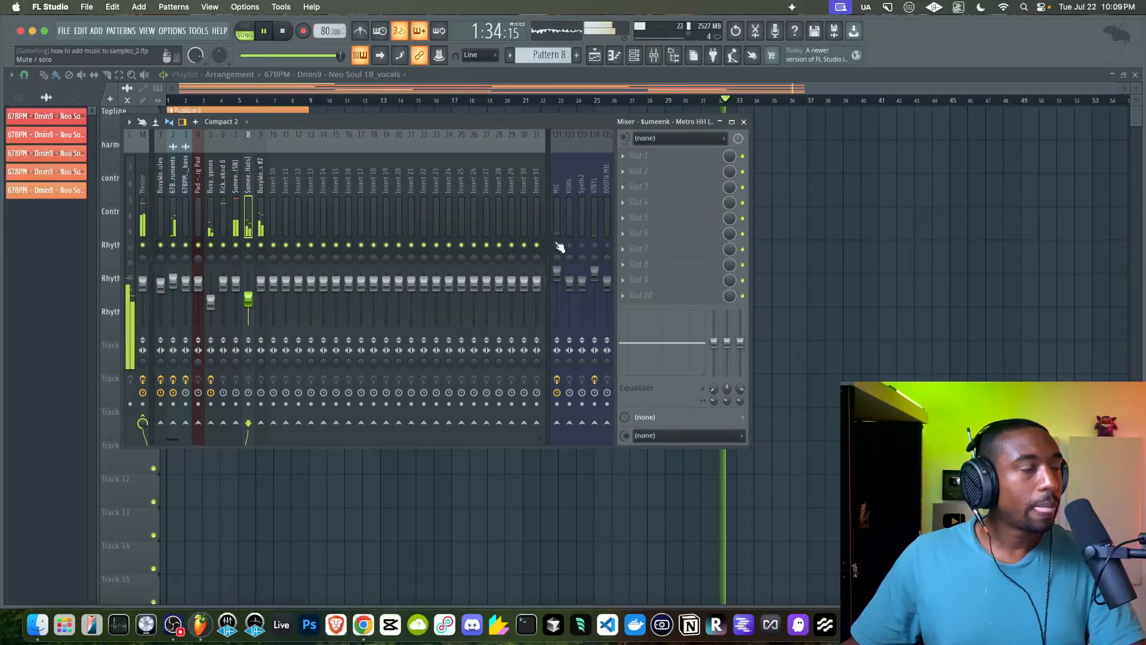
pyautogui.press('space')
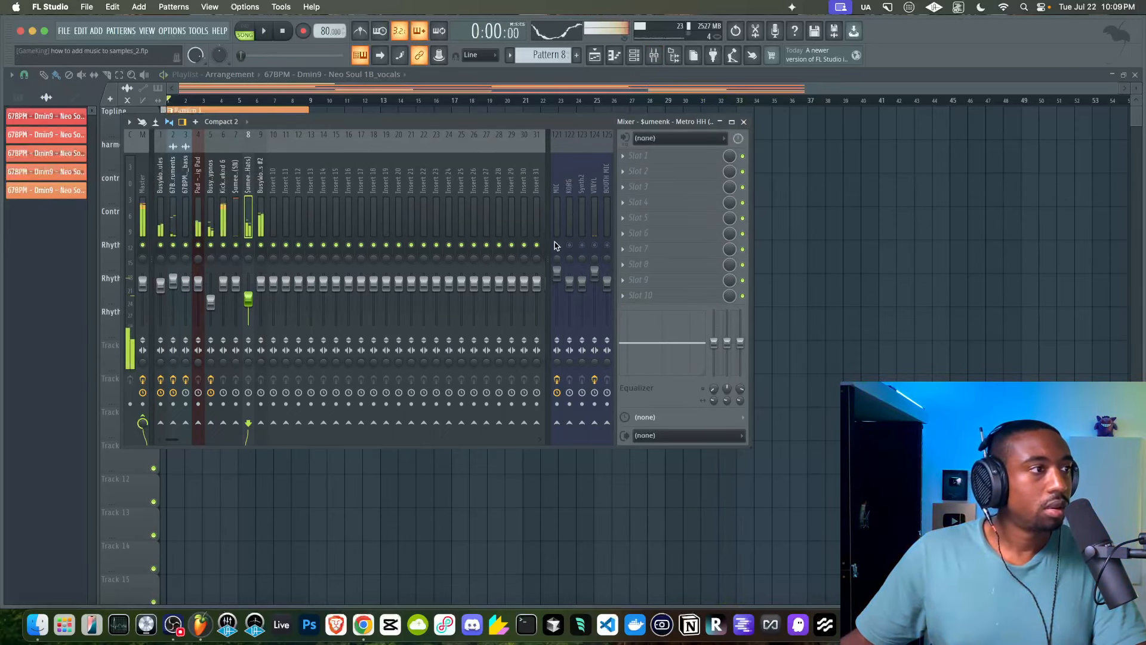
pyautogui.press('F9')
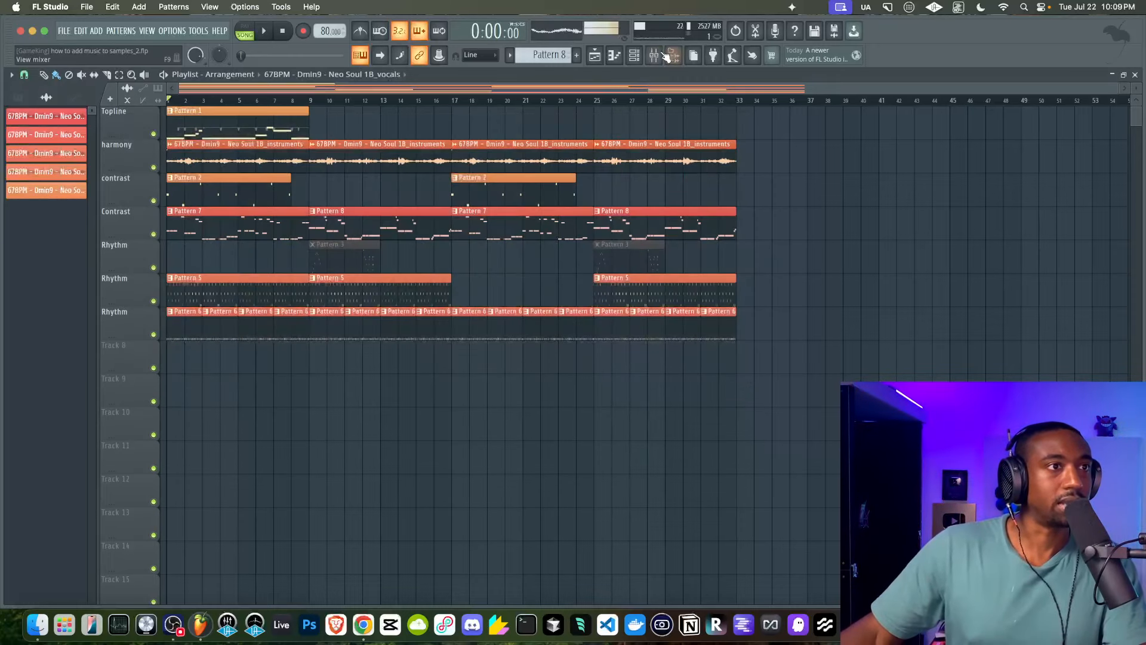
pyautogui.click(666, 56)
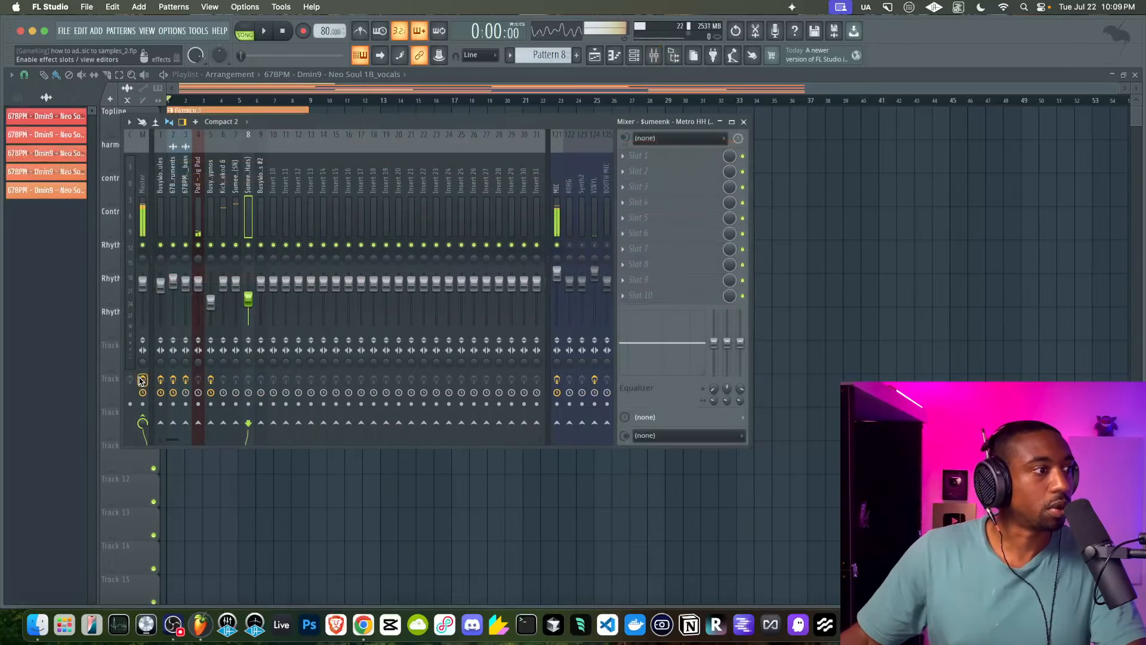
pyautogui.press('F9')
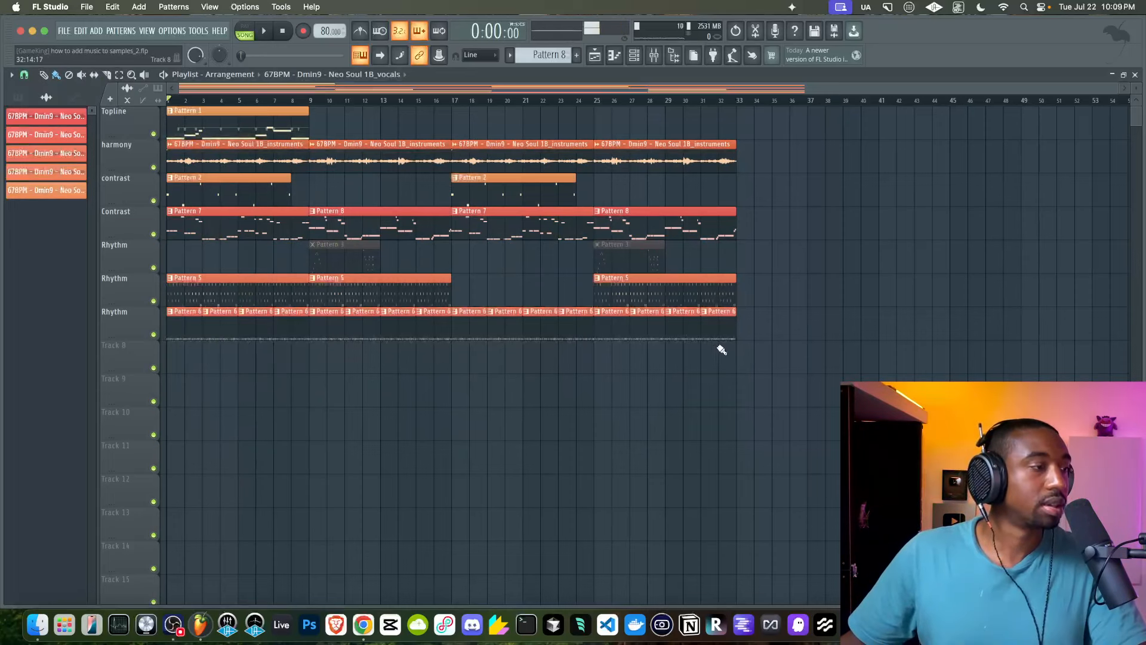